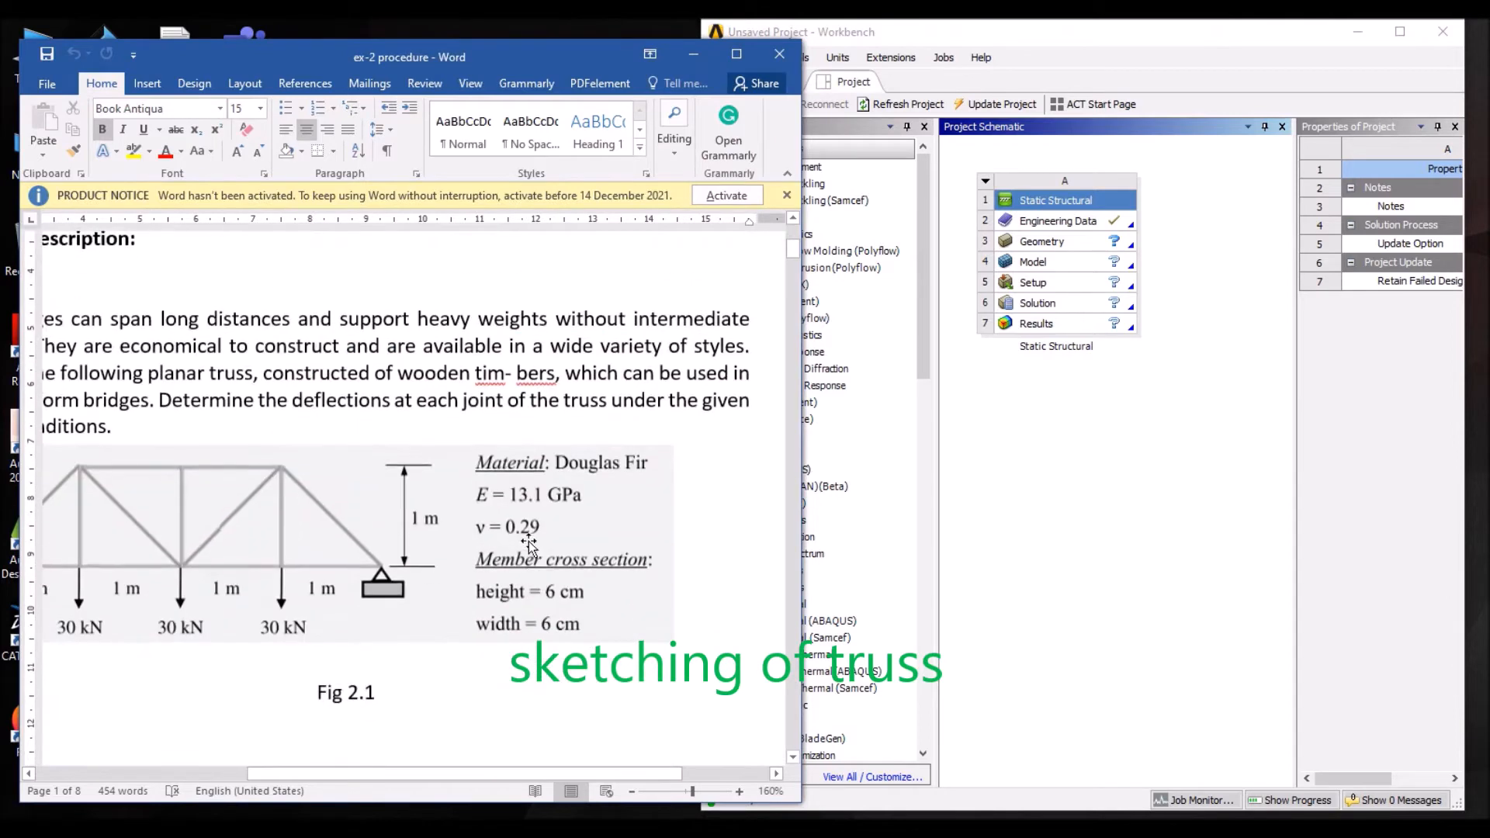
# - Add a new material named Douglas Fir to Engineering Data and give it the Isotropic Elasticity property
pyautogui.doubleClick(1080, 221)
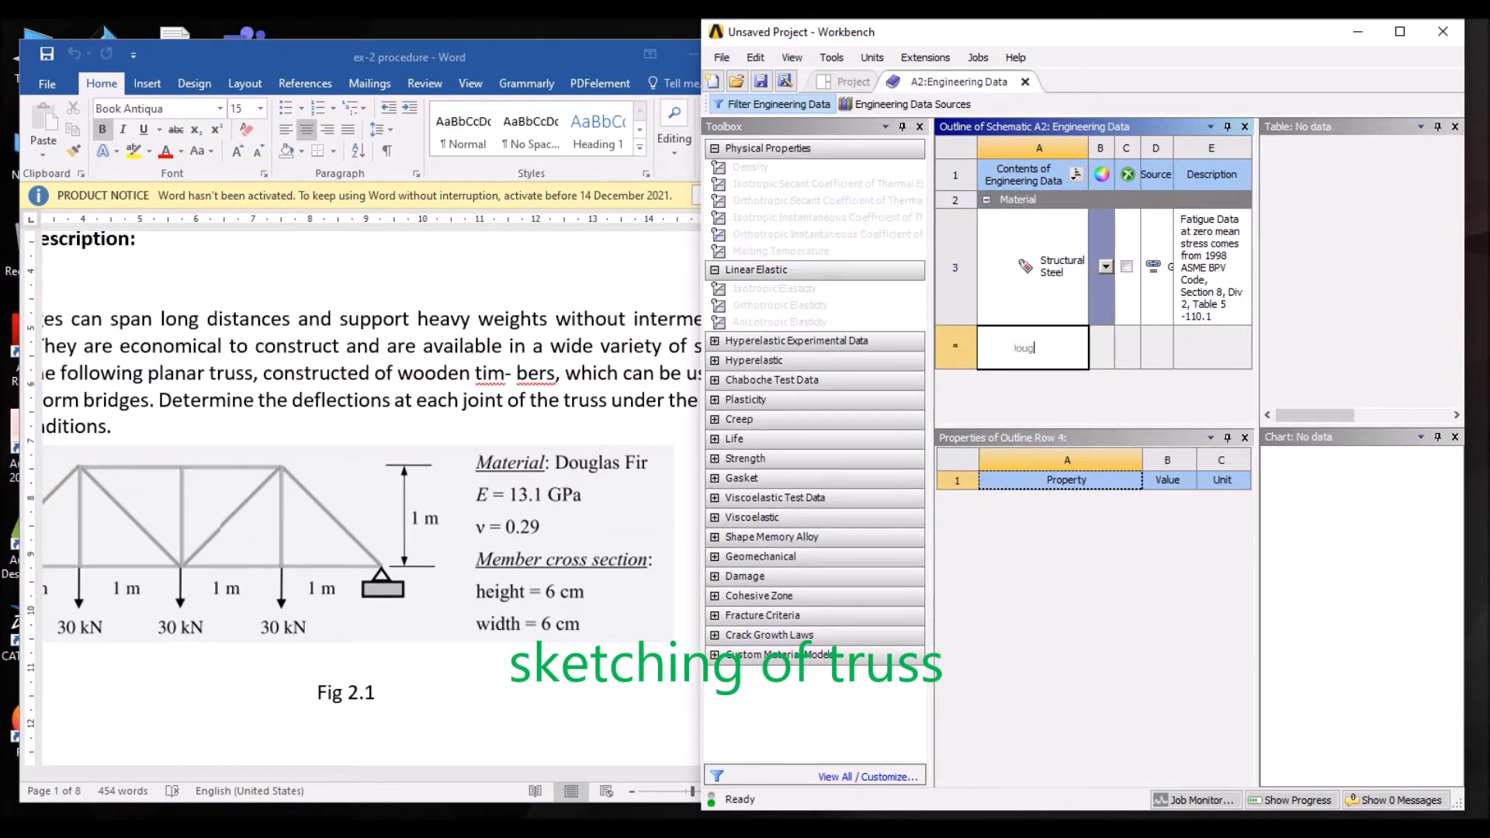
pyautogui.press('Return')
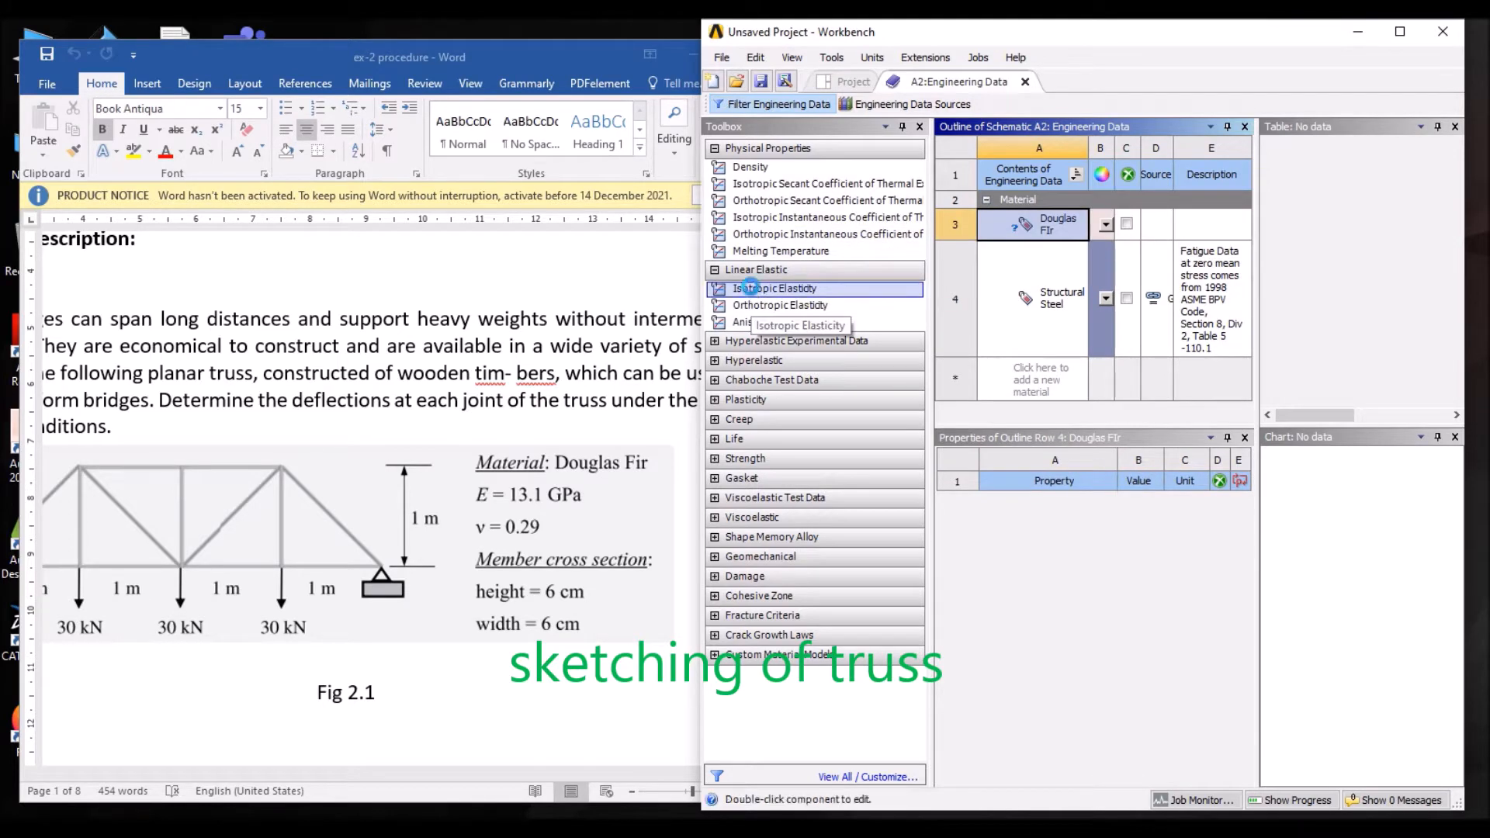
pyautogui.doubleClick(760, 295)
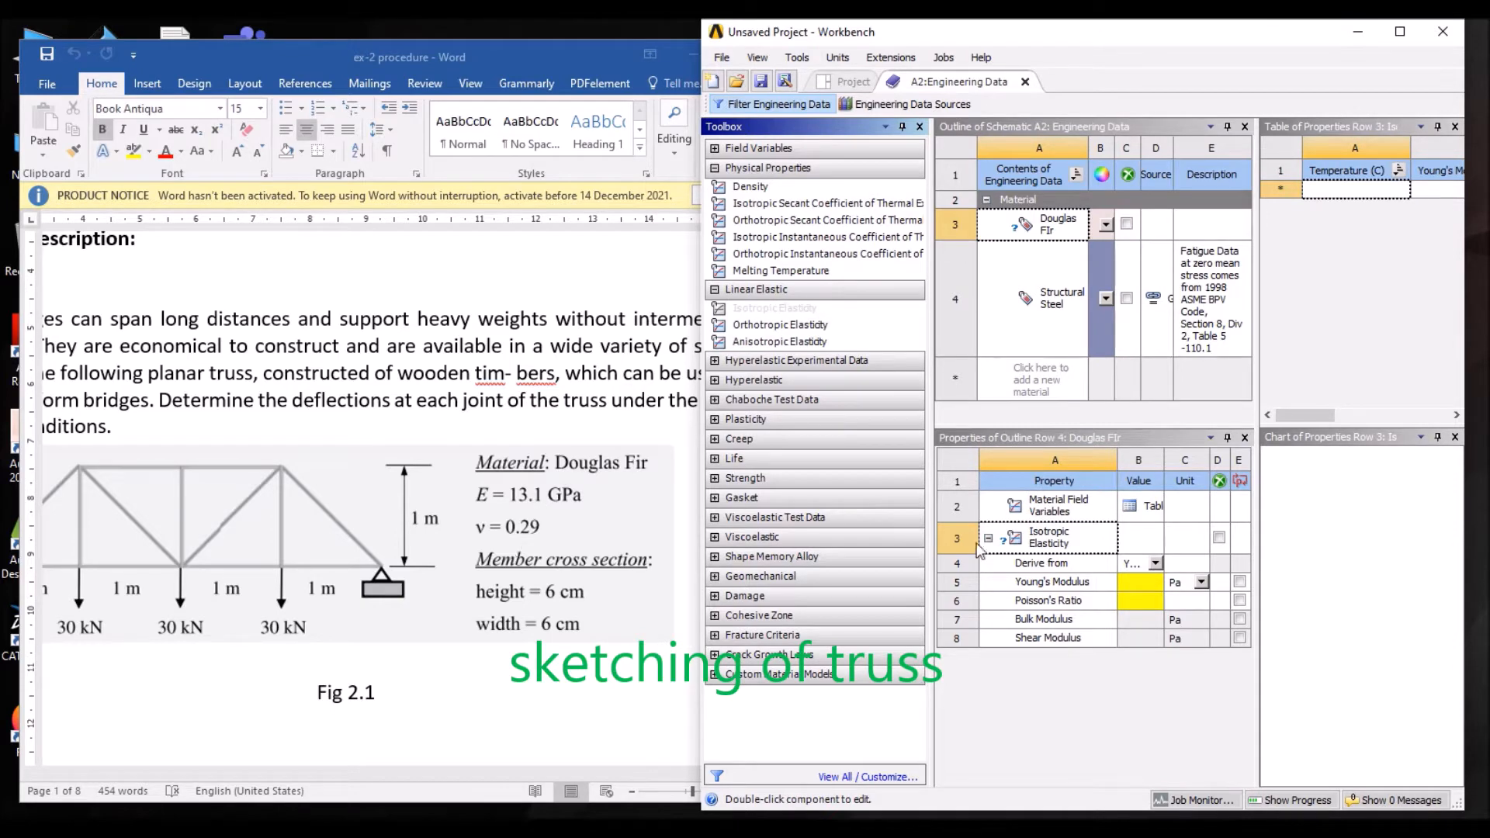
# - Check the Young's modulus unit options, then switch to the web browser and convert 13.1 gigapascal to pascal with the query "Gpa to Pa"
pyautogui.click(1140, 582)
pyautogui.click(1202, 582)
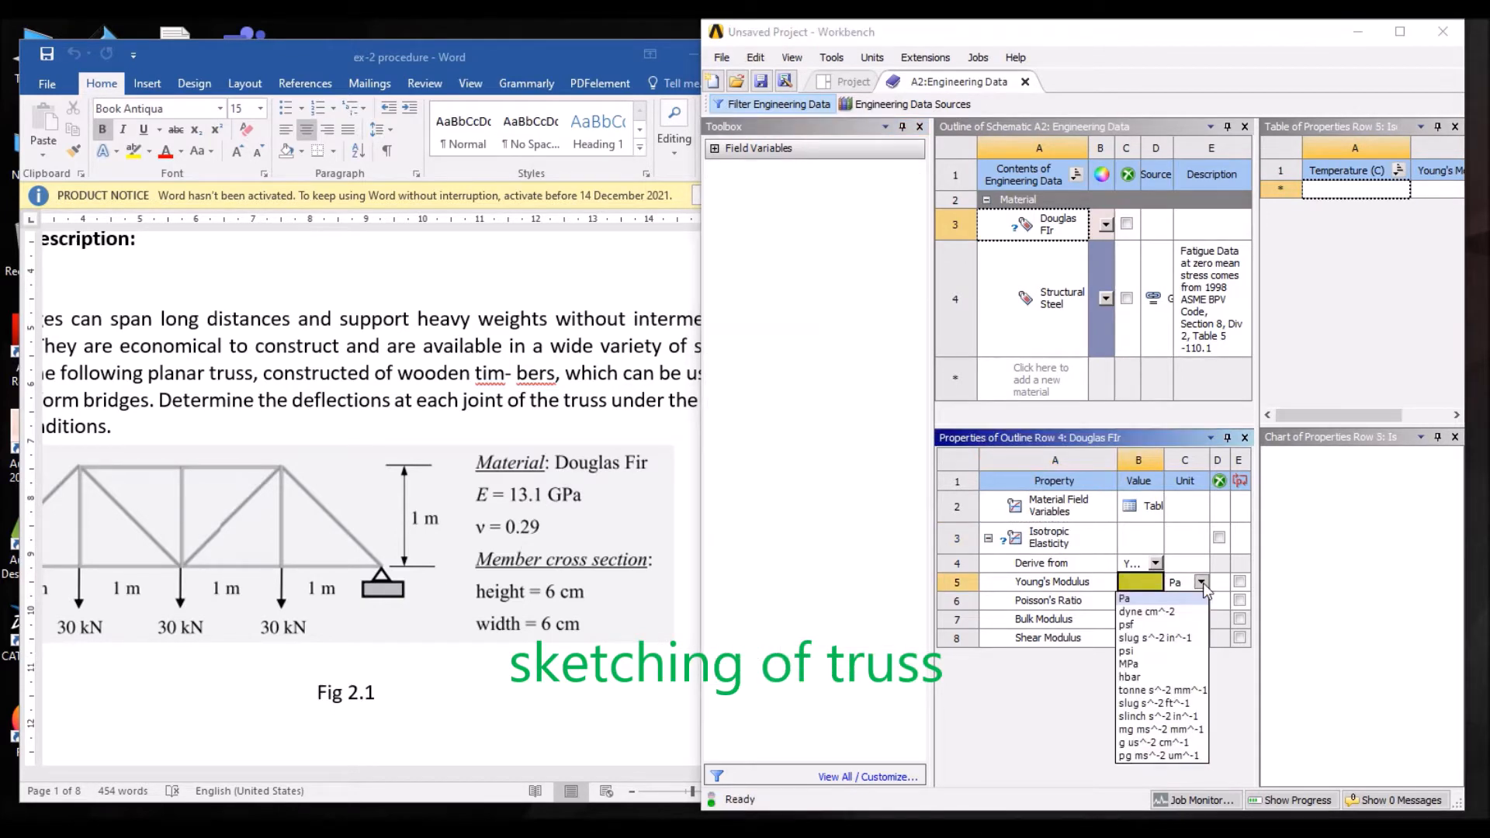
pyautogui.click(1152, 584)
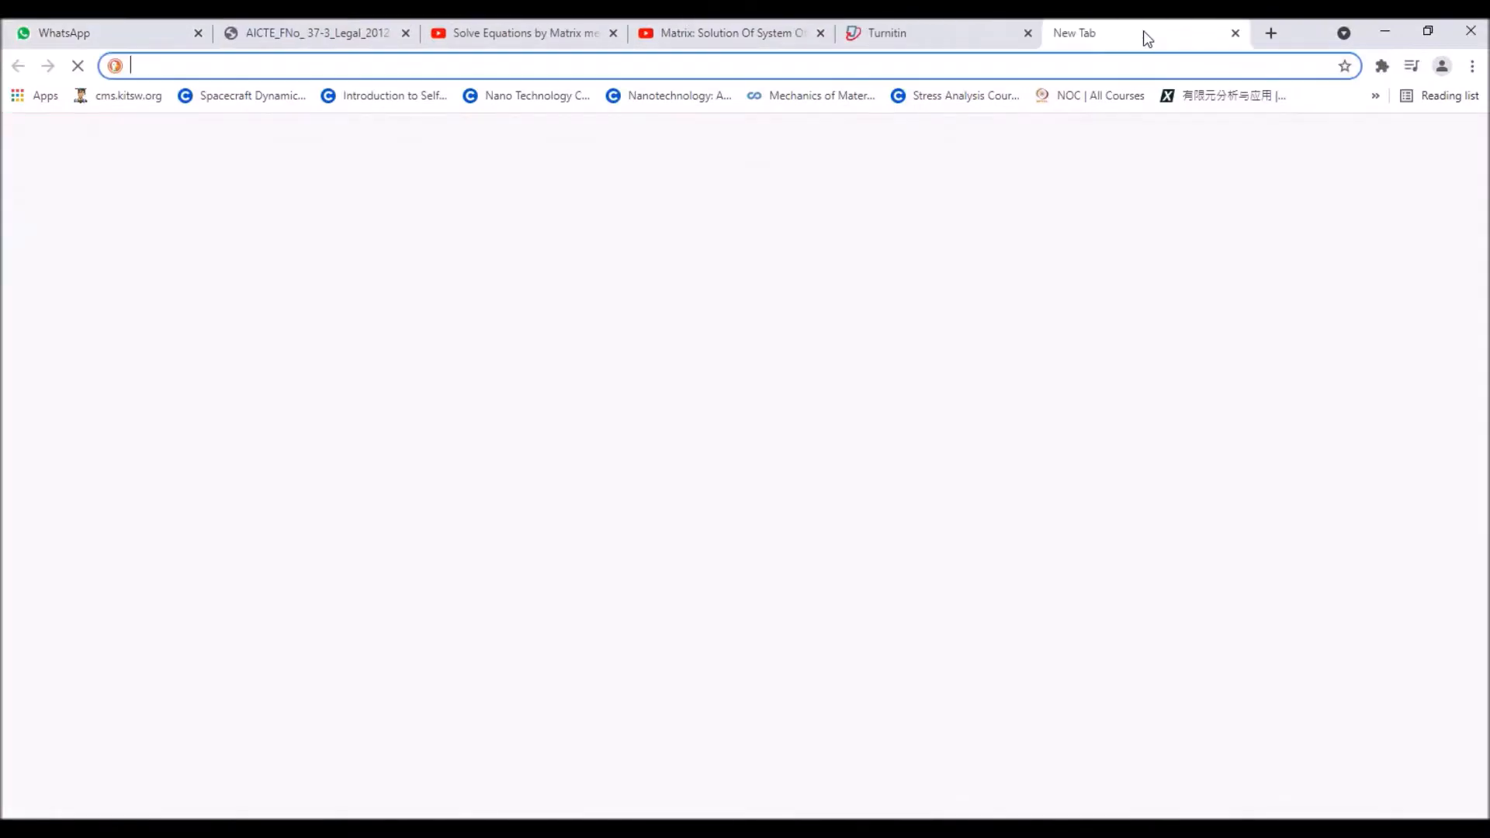
pyautogui.write('Gpa to Pa')
pyautogui.press('Return')
pyautogui.hotkey('alt', 'Tab')
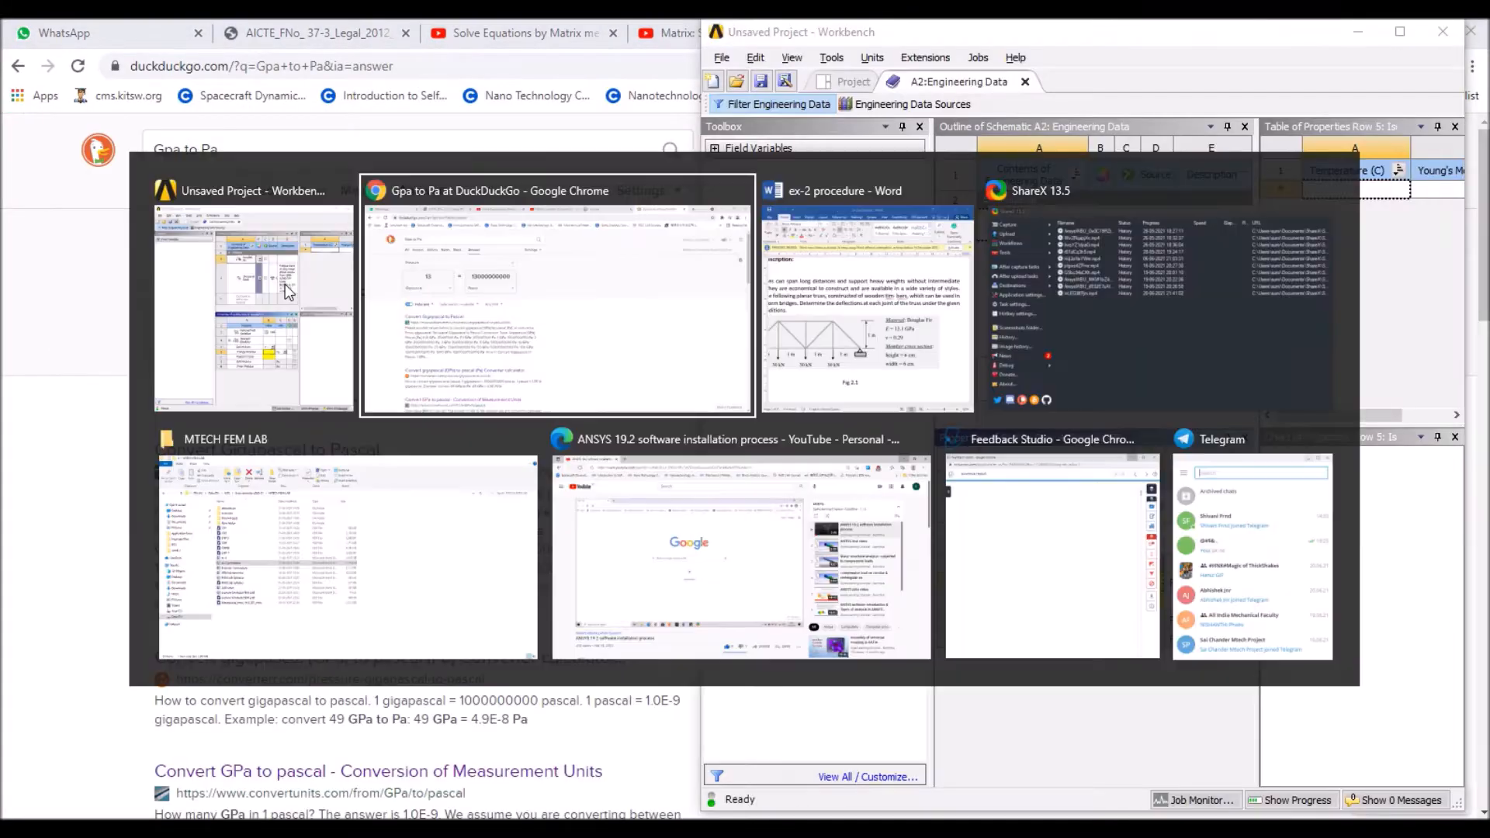
pyautogui.hotkey('alt', 'Tab')
pyautogui.hotkey('alt', 'Tab')
pyautogui.click(277, 307)
pyautogui.write('.1')
pyautogui.moveTo(450, 295); pyautogui.dragTo(578, 290)
pyautogui.click(719, 310)
pyautogui.click(722, 295)
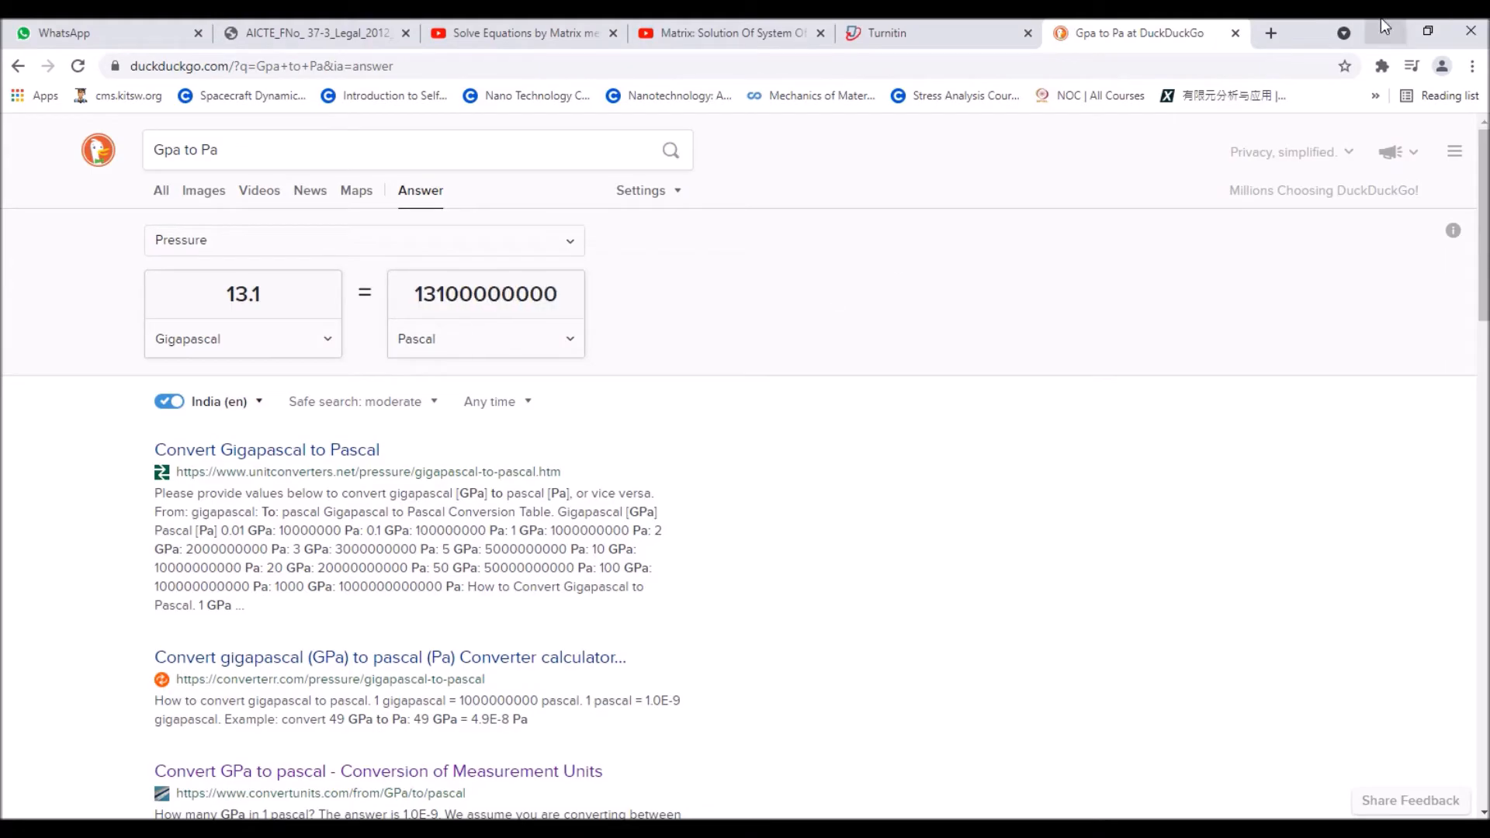
# - Back in Workbench, set the Douglas Fir material's Young's modulus to 131e8 Pa and its Poisson's ratio to 0.29
pyautogui.click(1384, 30)
pyautogui.click(1139, 582)
pyautogui.write('131e8')
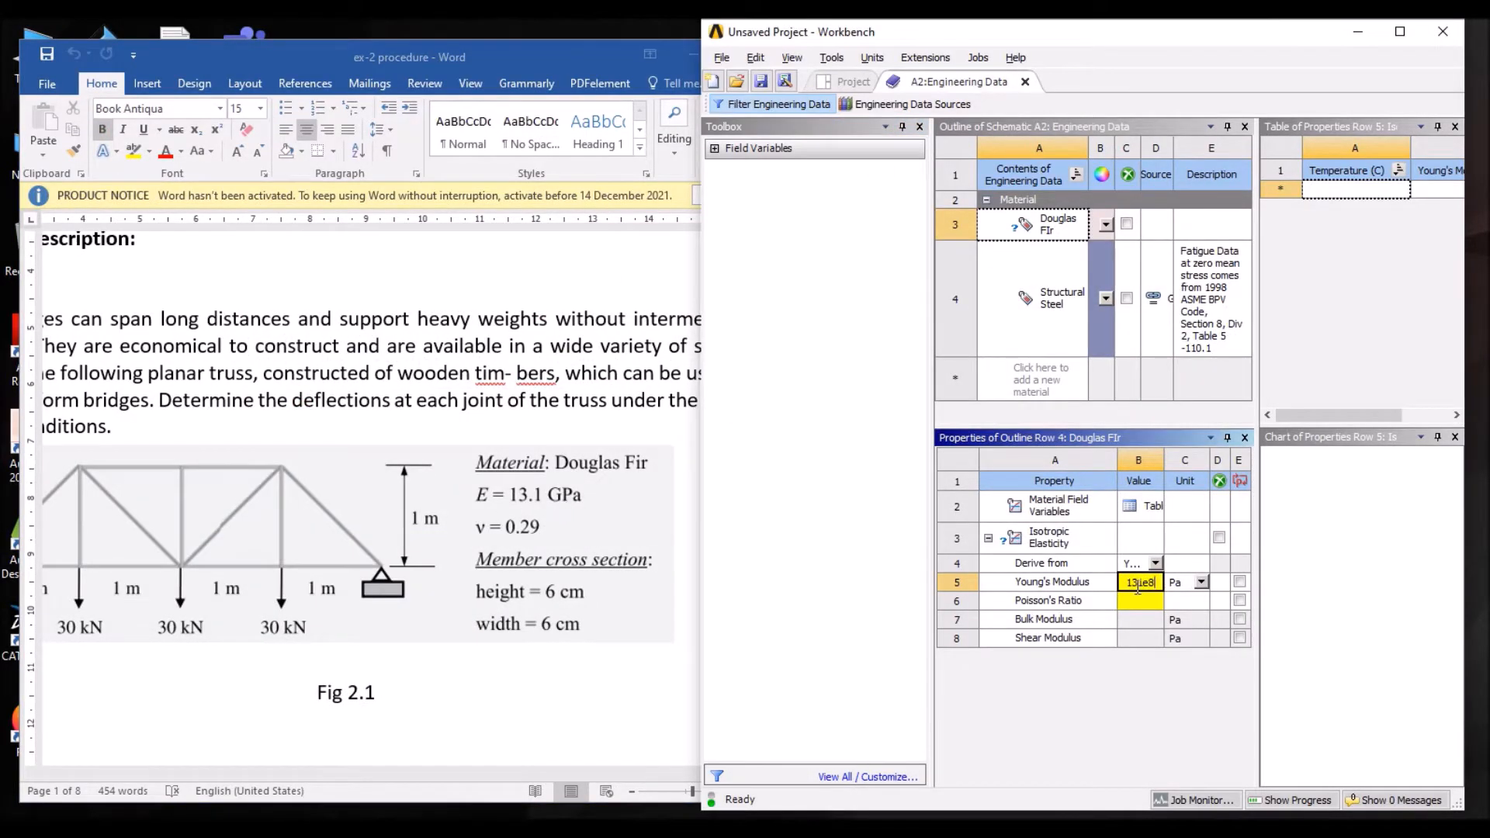
pyautogui.press('Return')
pyautogui.write('0.29')
pyautogui.press('Return')
pyautogui.click(1141, 600)
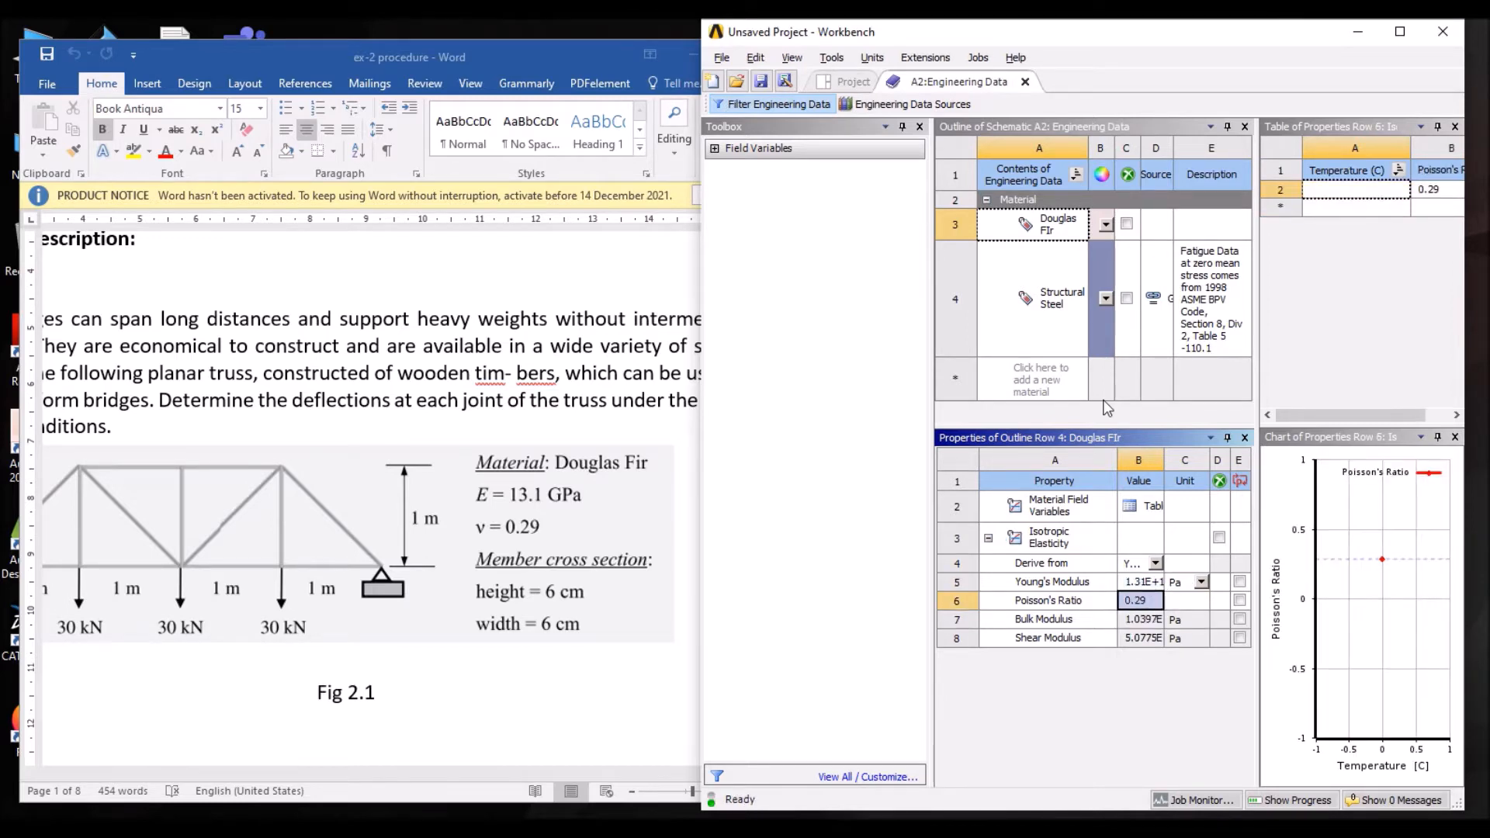
# - Close Engineering Data, start the Static Structural system's geometry in DesignModeler, and check its length unit
pyautogui.click(1023, 82)
pyautogui.click(364, 431)
pyautogui.click(1083, 239)
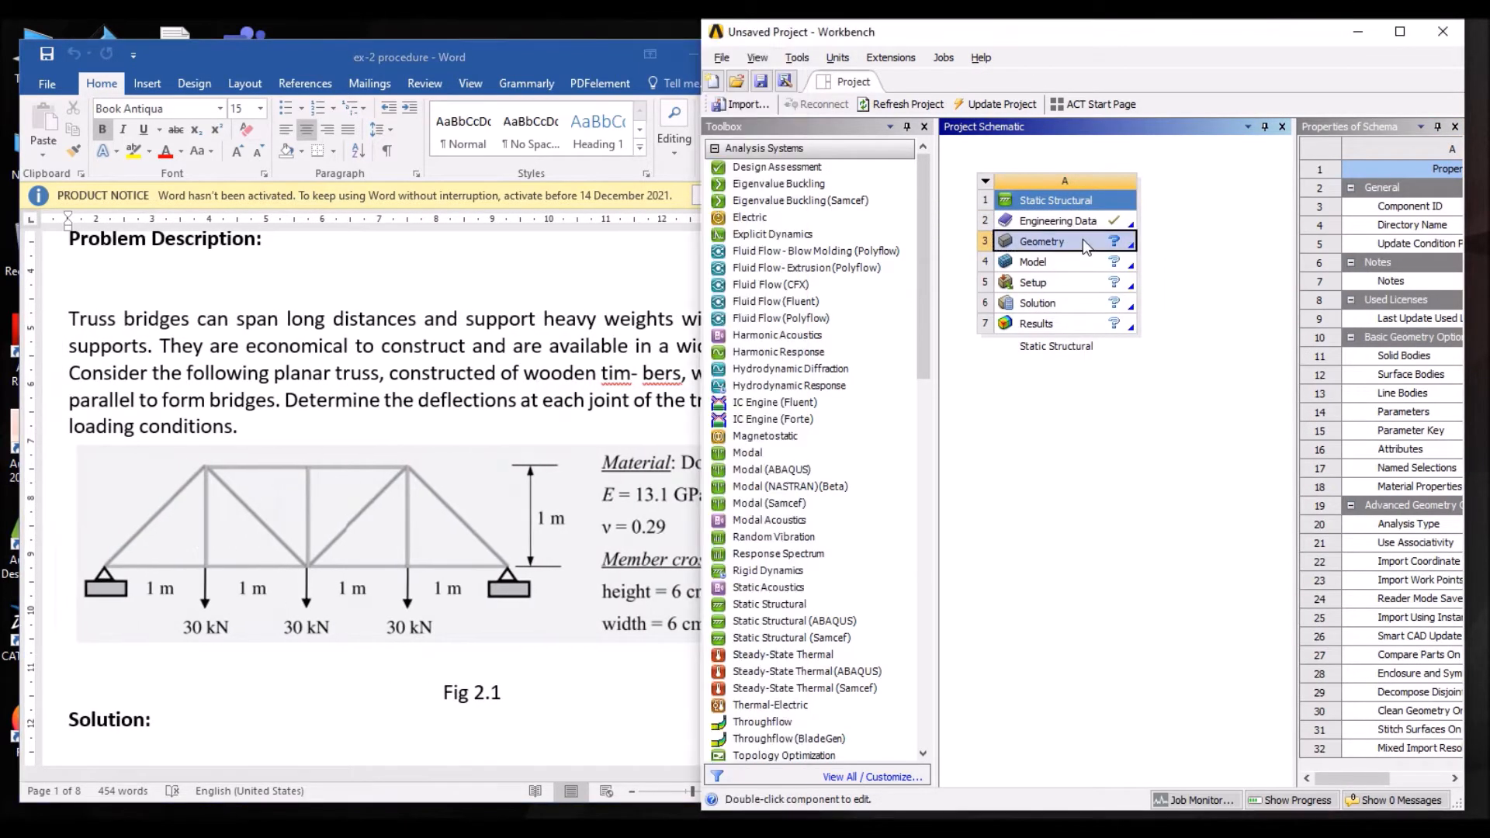
pyautogui.rightClick(1083, 241)
pyautogui.click(1198, 274)
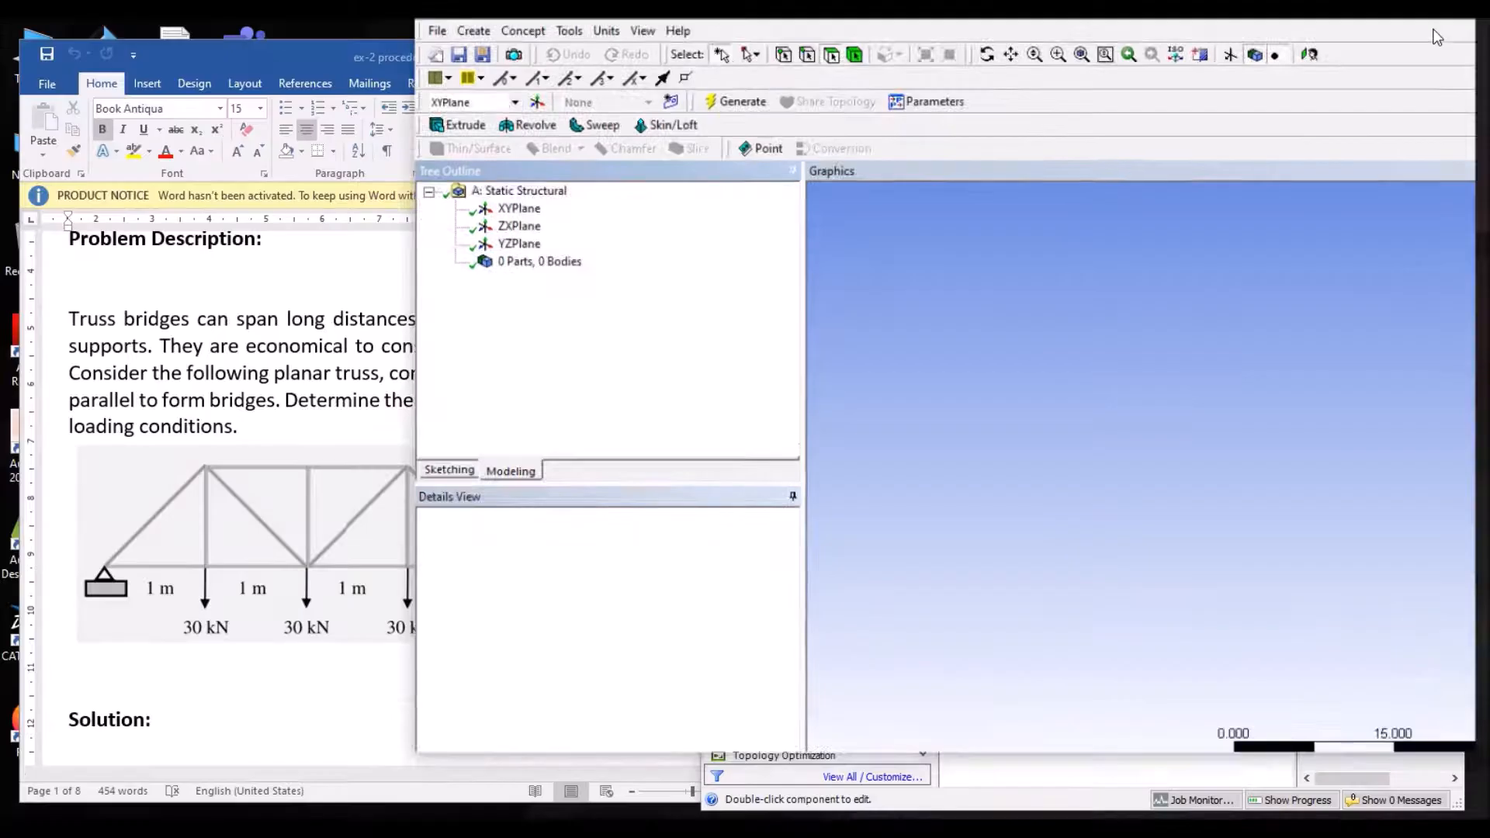
pyautogui.click(1329, 91)
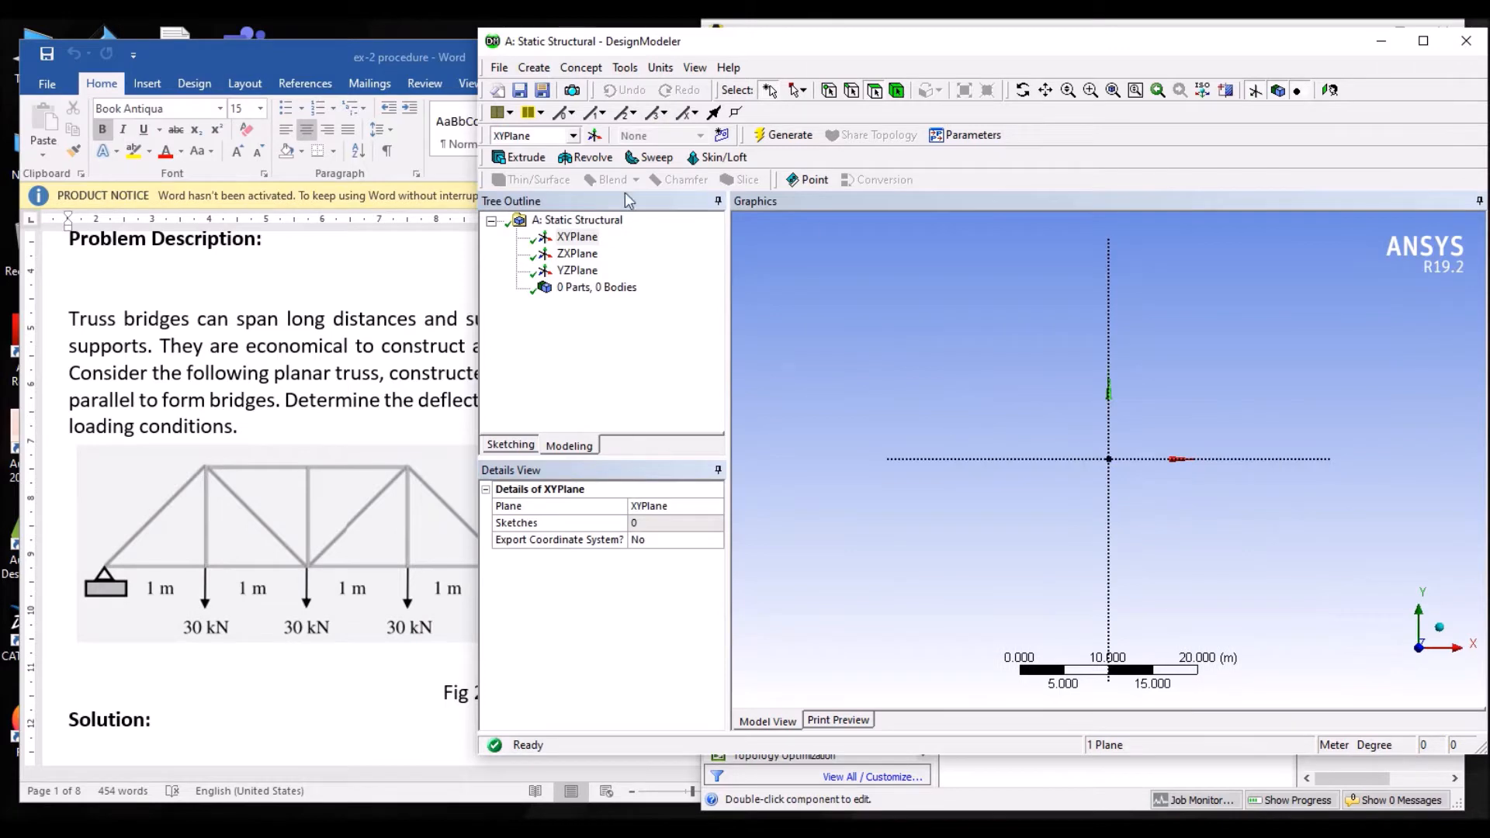
pyautogui.click(661, 68)
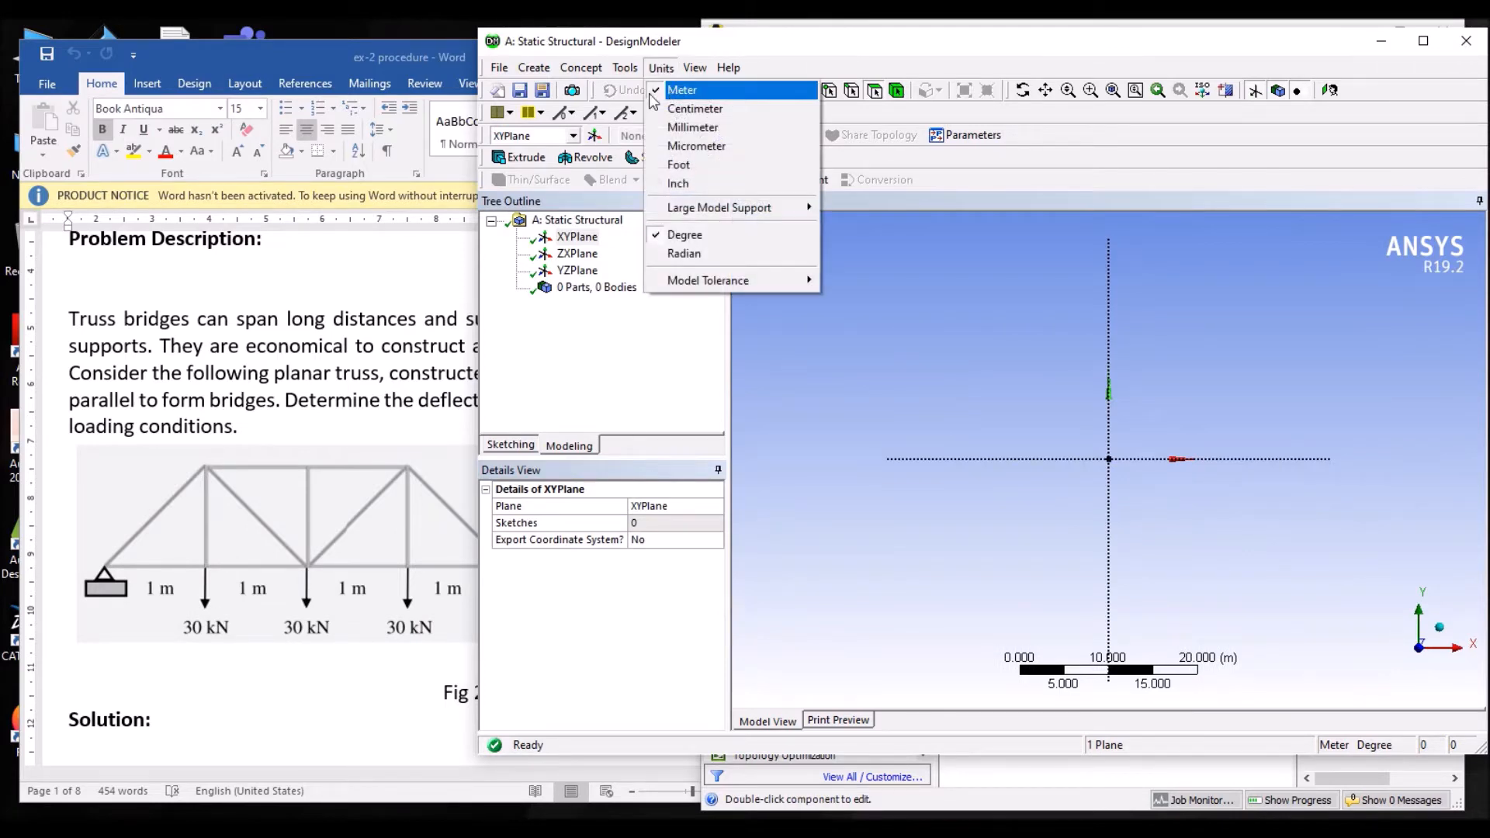
pyautogui.click(1012, 430)
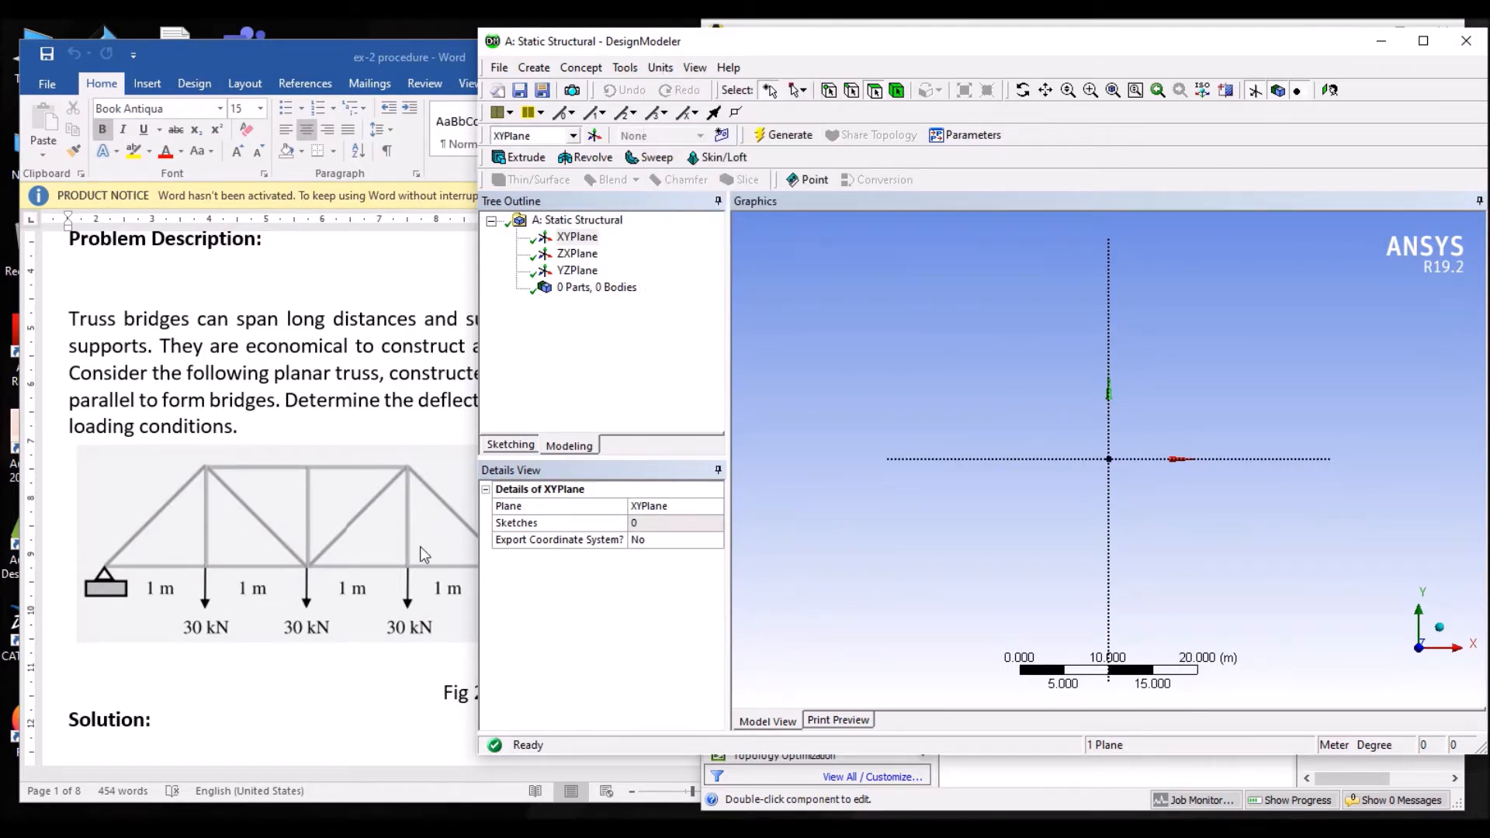
# - On the XY plane, sketch a closed triangle of lines about 2.6 m wide, on the positive X side of the origin
pyautogui.scroll(5, 1187, 597)
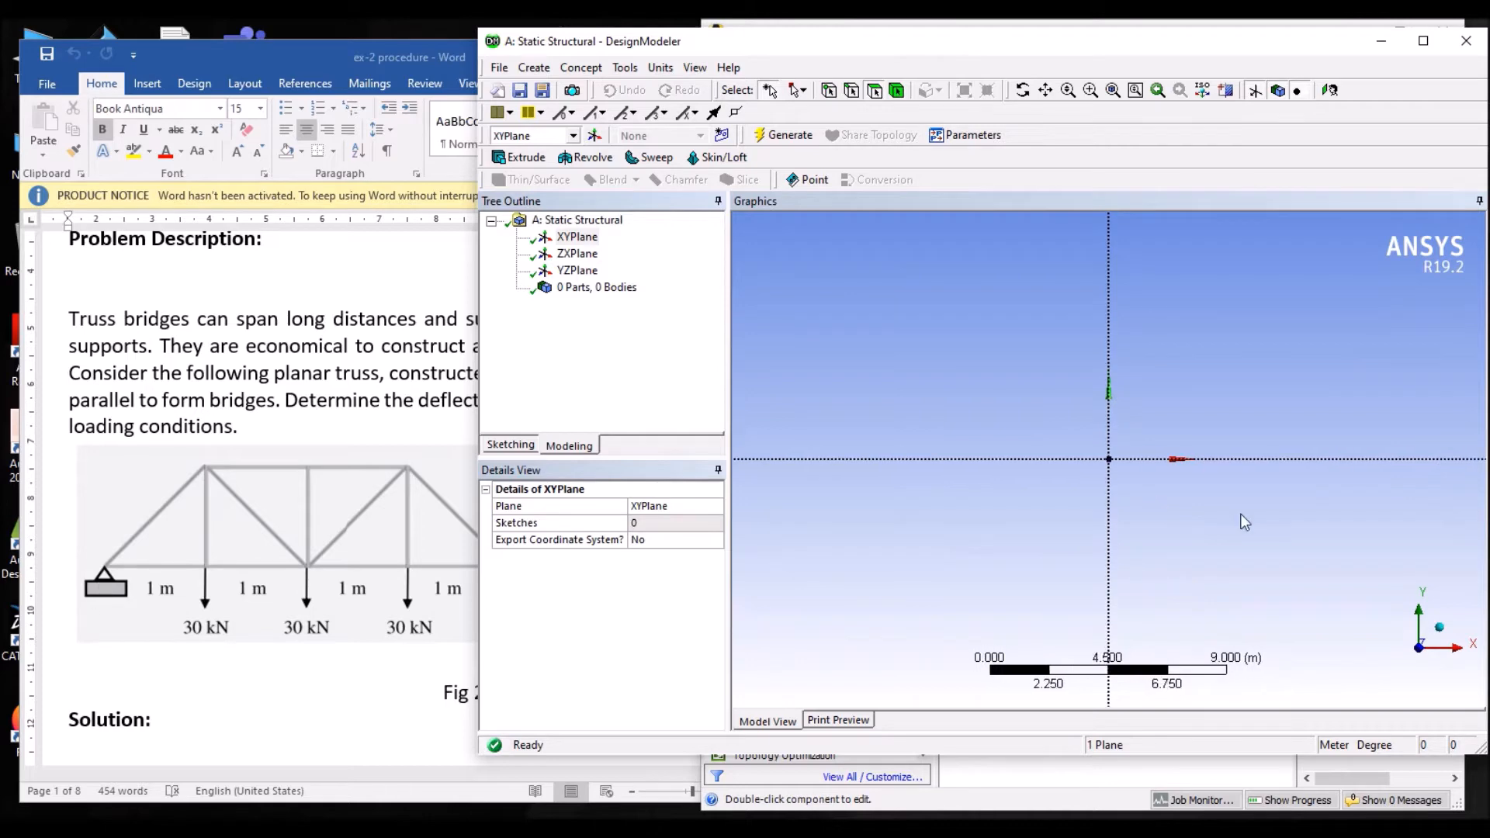
pyautogui.scroll(2, 1245, 523)
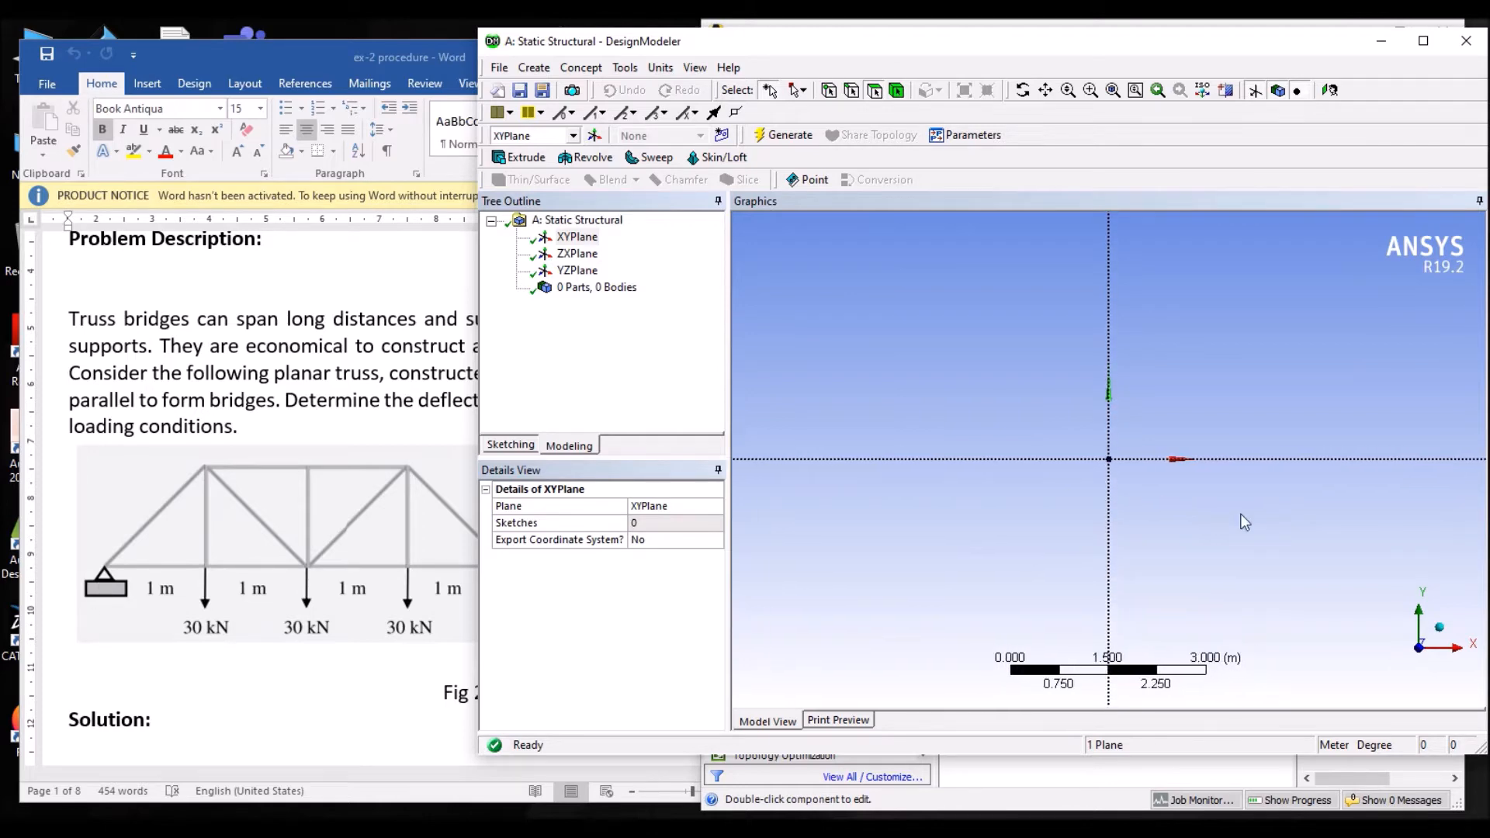
pyautogui.click(510, 445)
pyautogui.click(514, 243)
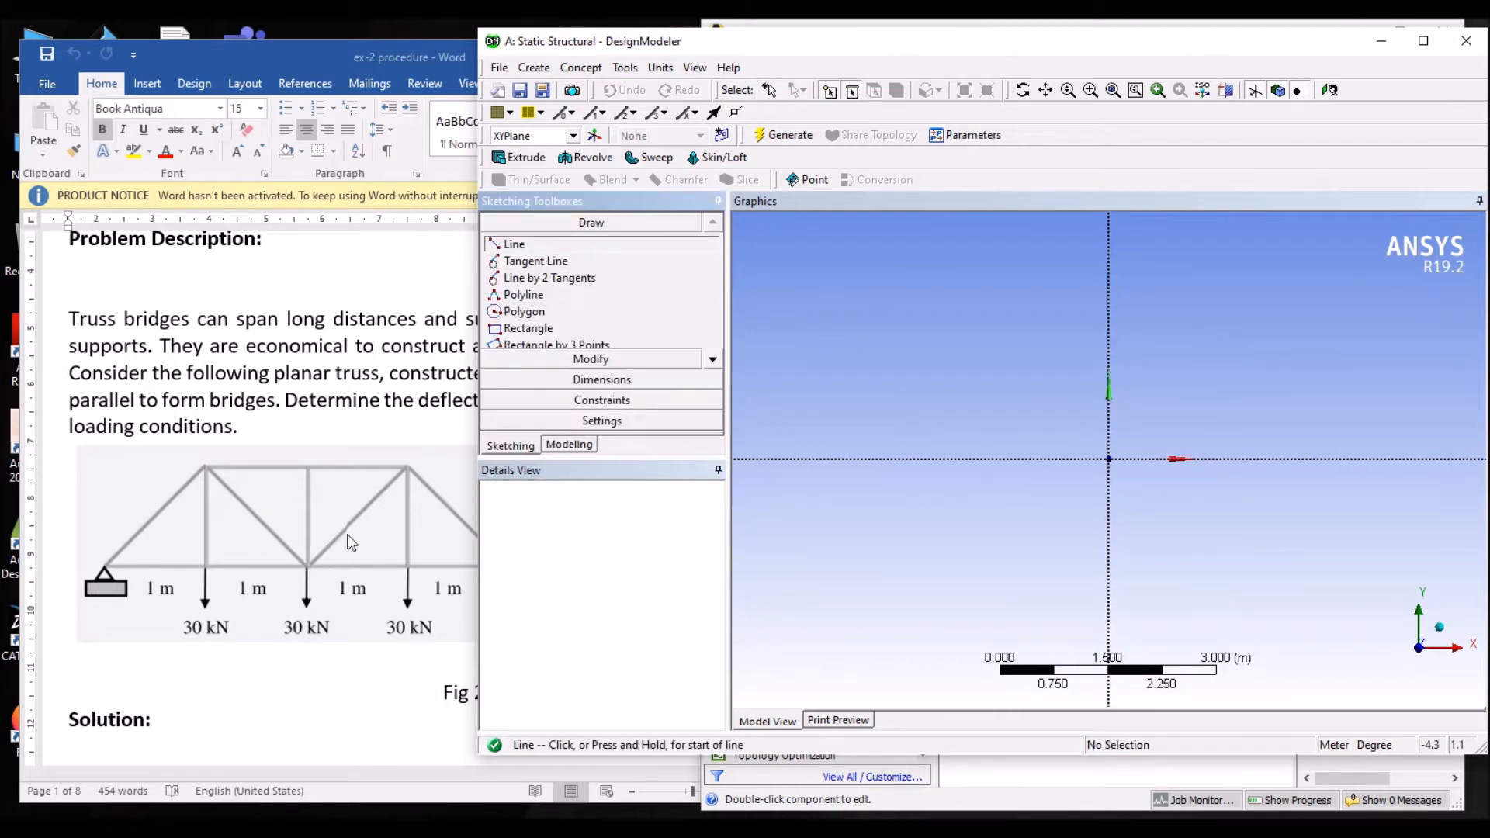
pyautogui.click(1109, 458)
pyautogui.click(1203, 337)
pyautogui.click(1203, 336)
pyautogui.click(1297, 459)
pyautogui.click(1297, 458)
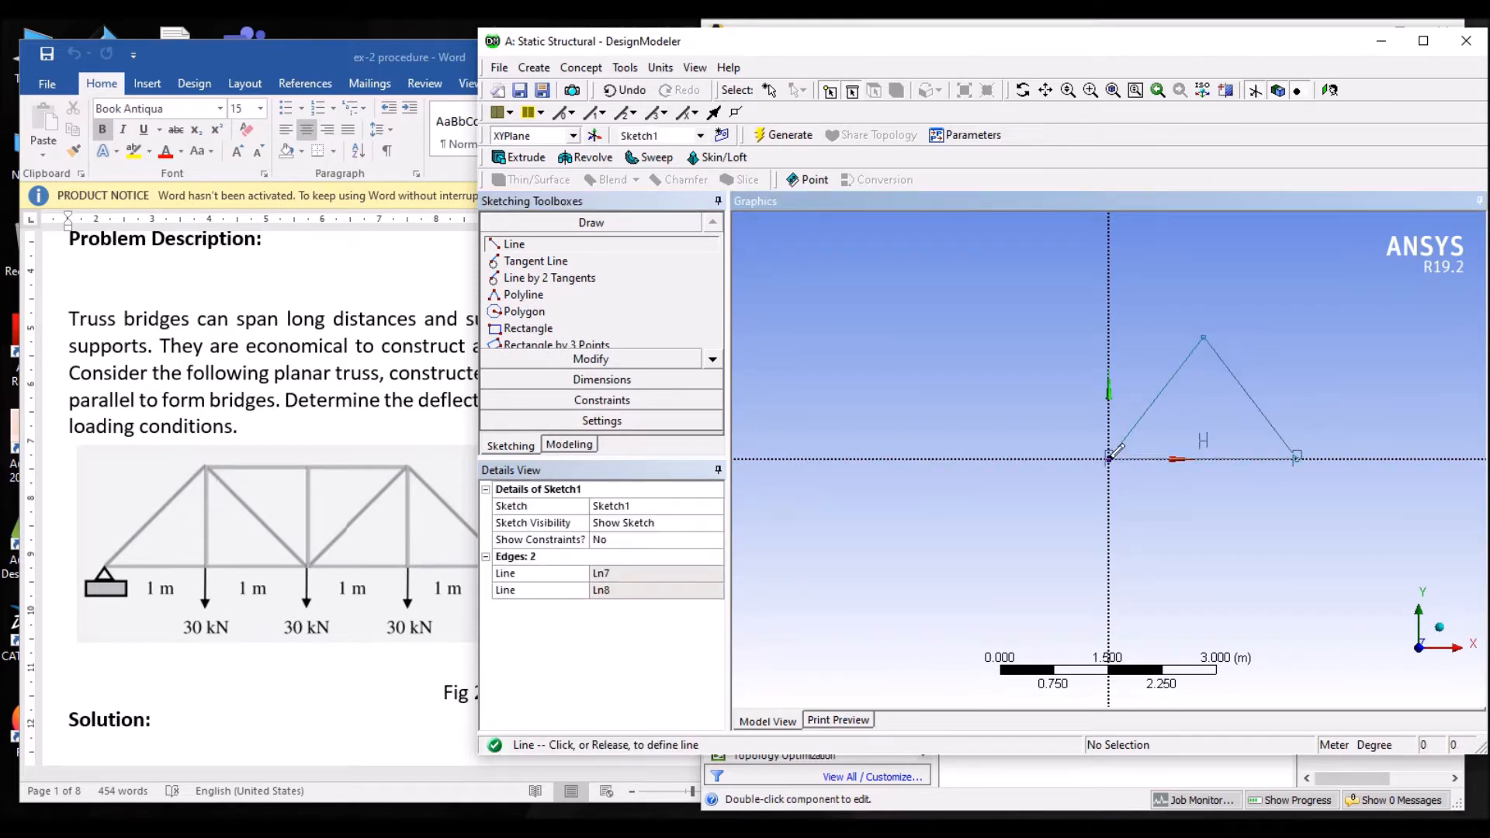
pyautogui.click(1109, 458)
# - Sketch a second closed triangle from the origin on the negative X side, about 2.85 m wide and 1.5 m high
pyautogui.click(1109, 458)
pyautogui.click(1005, 349)
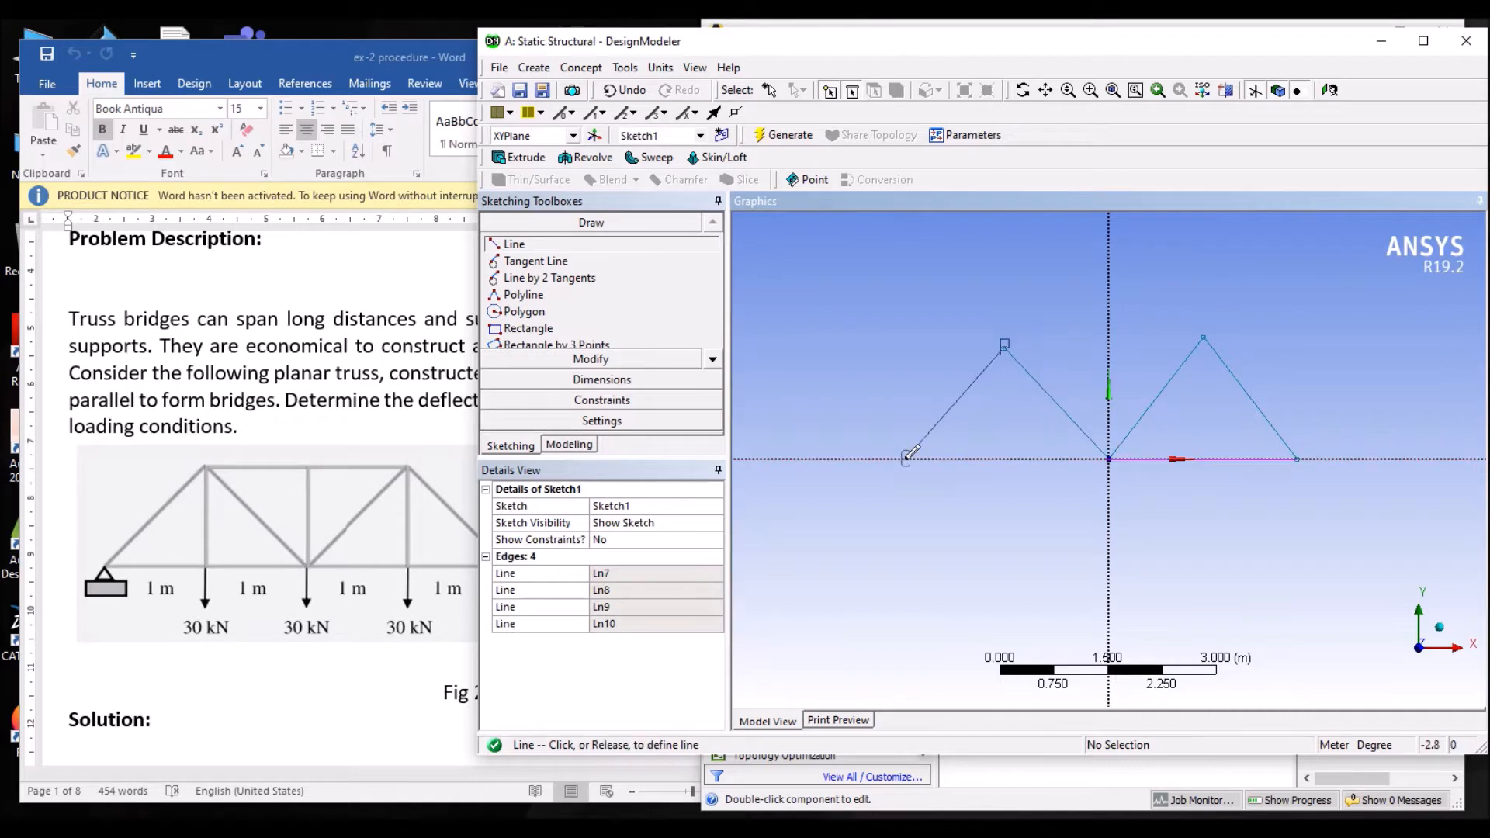
pyautogui.click(909, 459)
pyautogui.click(1109, 459)
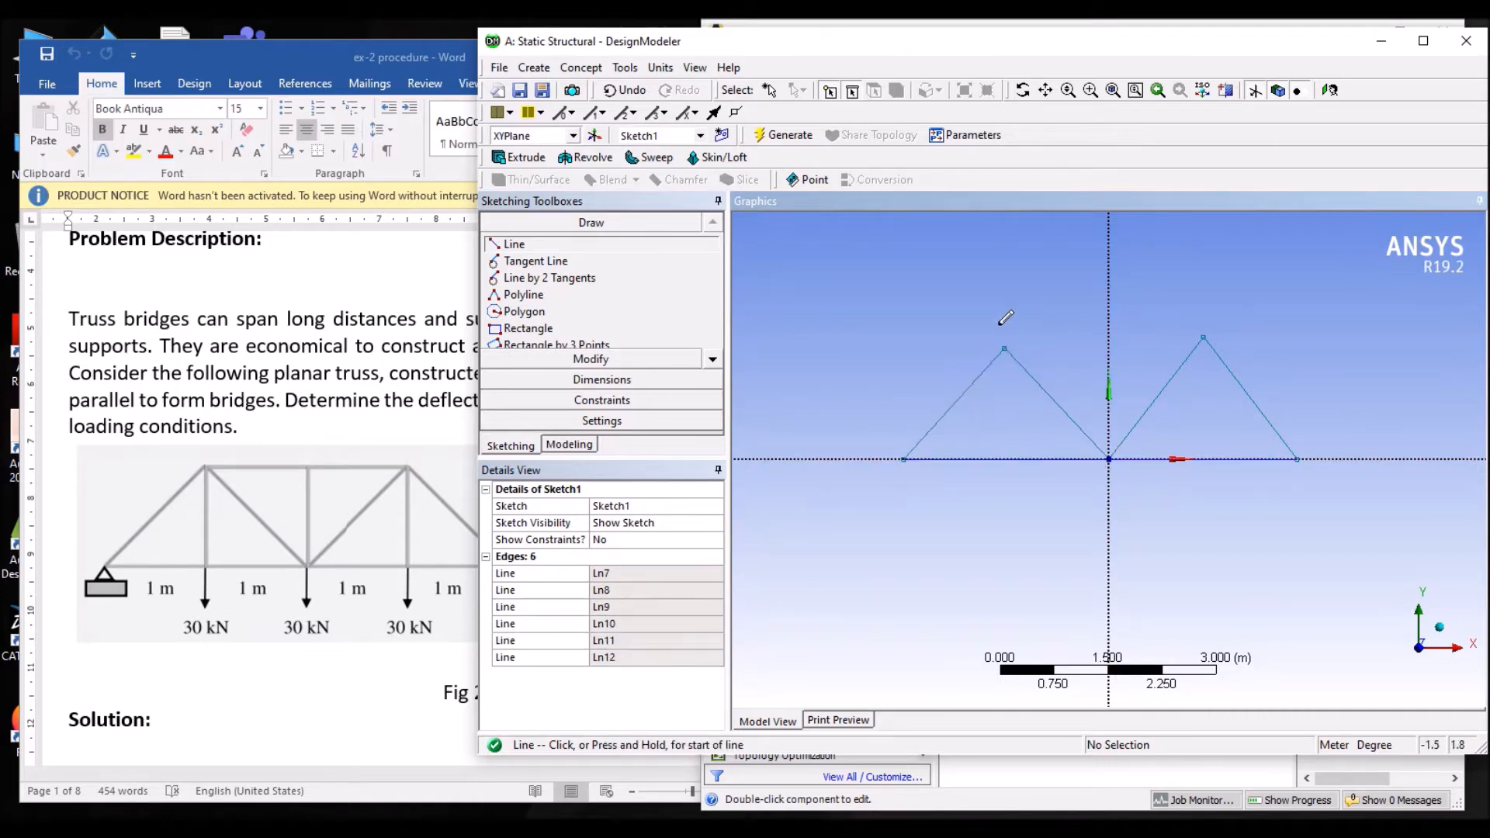
# - Join the two triangle apexes with a top chord line and draw a post from each apex down to the base
pyautogui.click(1004, 347)
pyautogui.click(1202, 337)
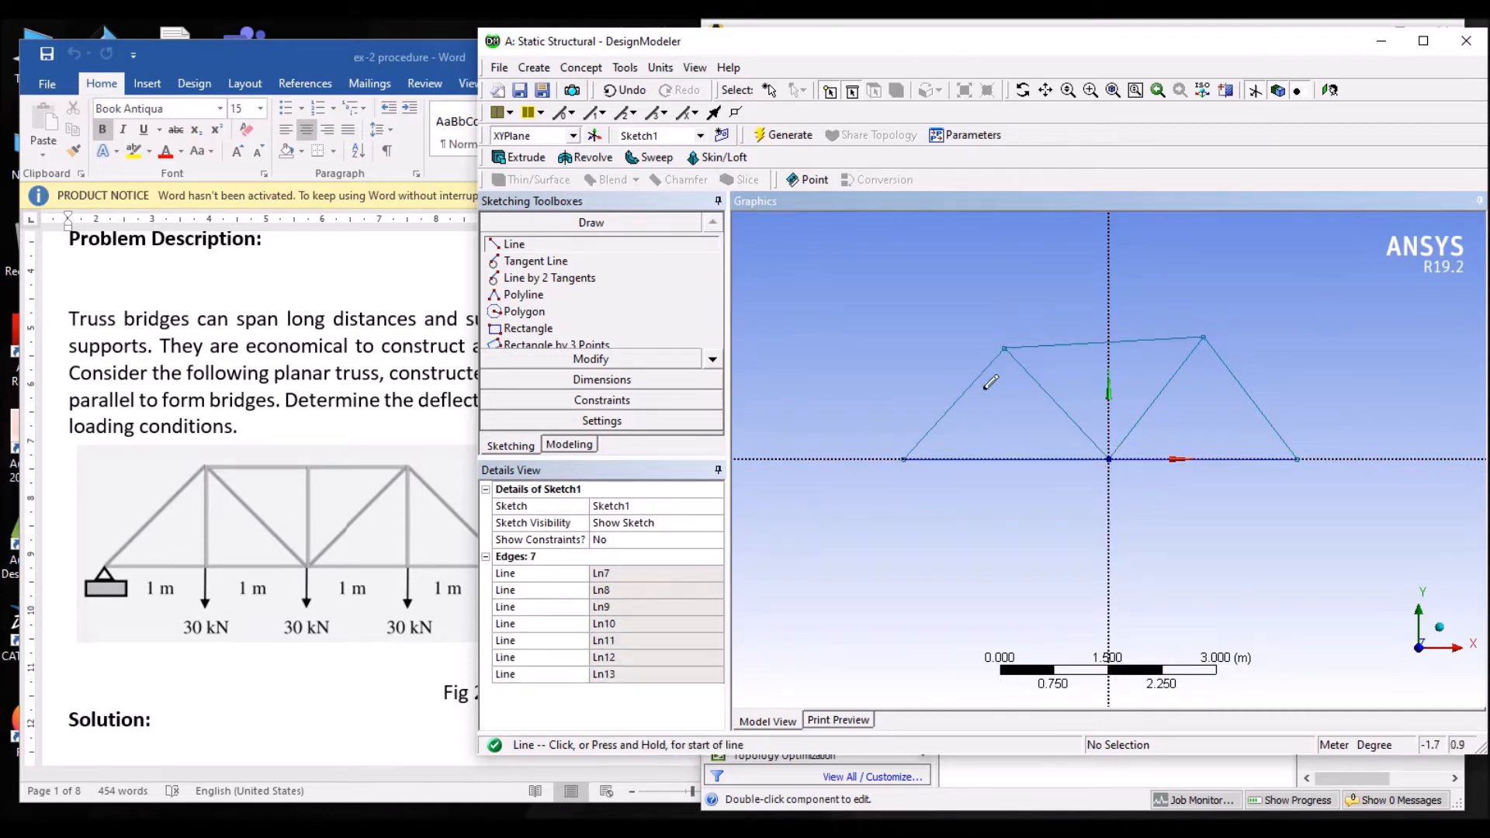
pyautogui.click(1004, 348)
pyautogui.click(1001, 458)
pyautogui.click(1203, 337)
pyautogui.click(1204, 458)
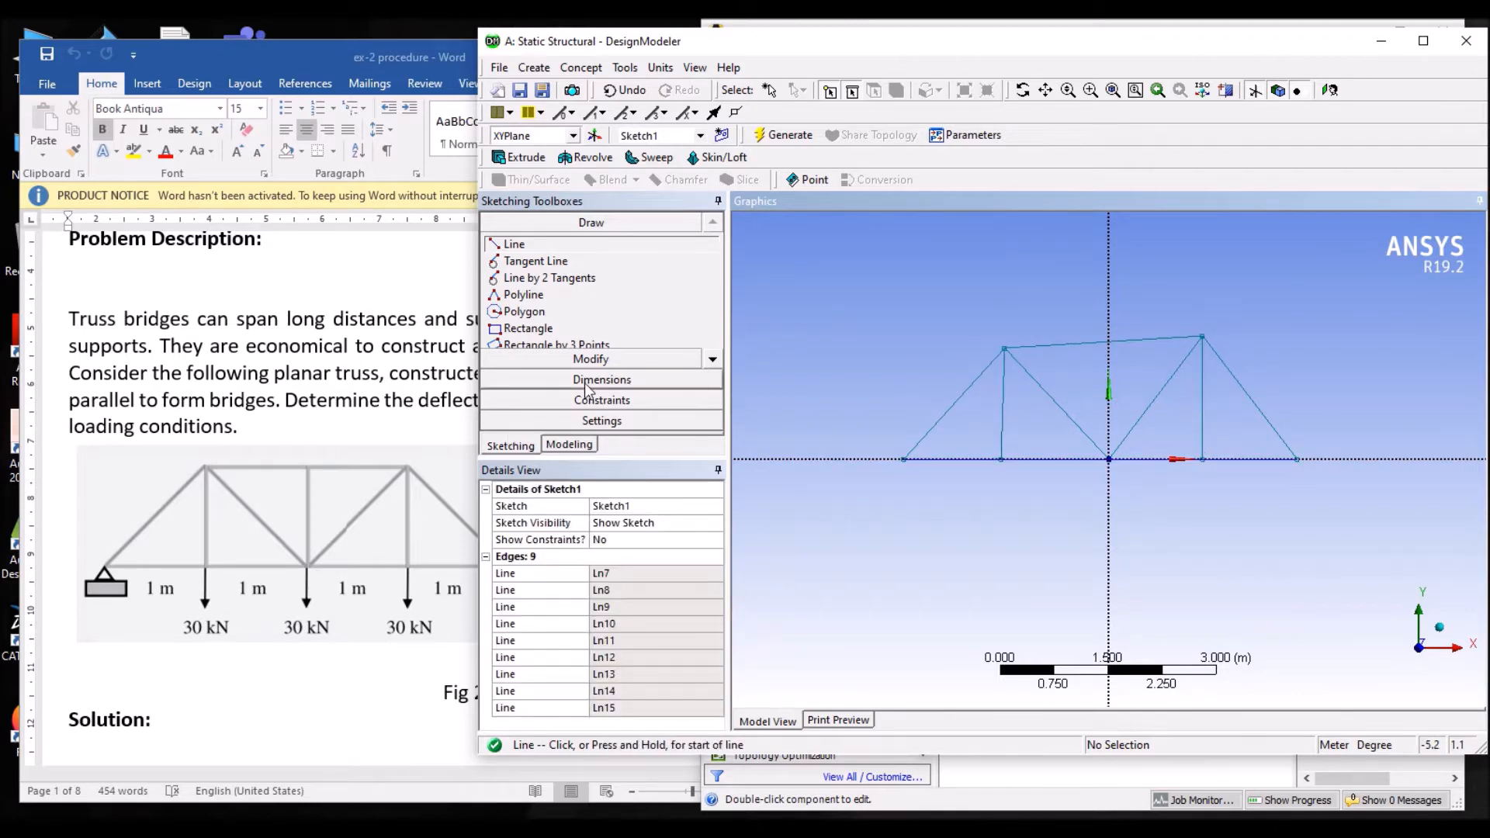
# - Add horizontal dimensions to the four consecutive bottom chord segments between the truss's base joints
pyautogui.click(626, 379)
pyautogui.click(530, 302)
pyautogui.click(906, 462)
pyautogui.click(1002, 464)
pyautogui.click(998, 467)
pyautogui.click(999, 464)
pyautogui.click(1109, 466)
pyautogui.click(1108, 470)
pyautogui.click(1108, 465)
pyautogui.click(1203, 464)
pyautogui.click(1136, 494)
pyautogui.click(1203, 464)
pyautogui.click(1297, 464)
pyautogui.click(1285, 494)
# - Check the truss figure in the Word document, then add a vertical dimension for the height between bottom and top chords
pyautogui.click(378, 476)
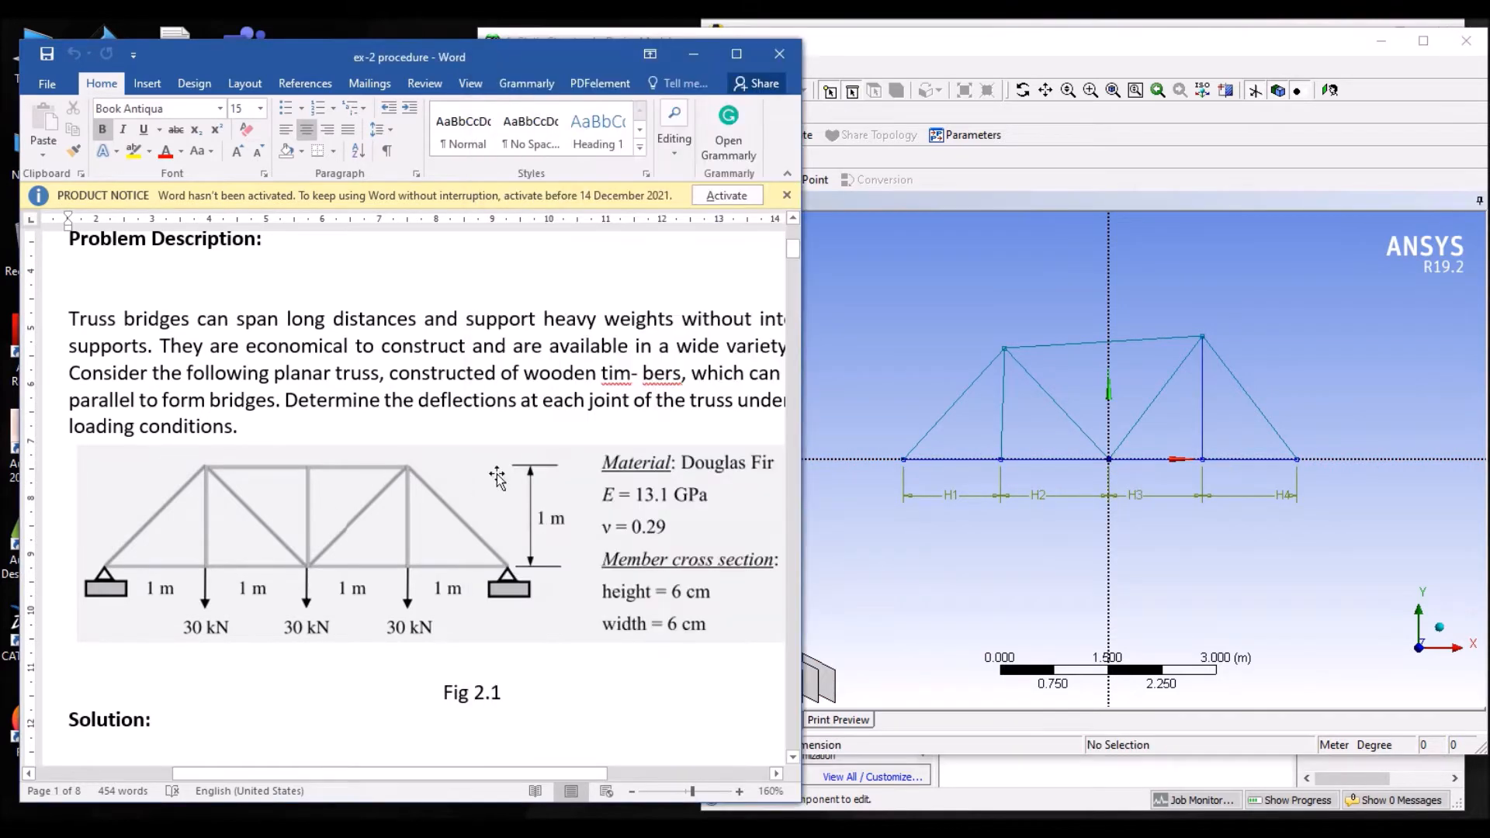
pyautogui.click(866, 298)
pyautogui.click(522, 319)
pyautogui.click(1071, 345)
pyautogui.click(1112, 464)
pyautogui.click(1355, 415)
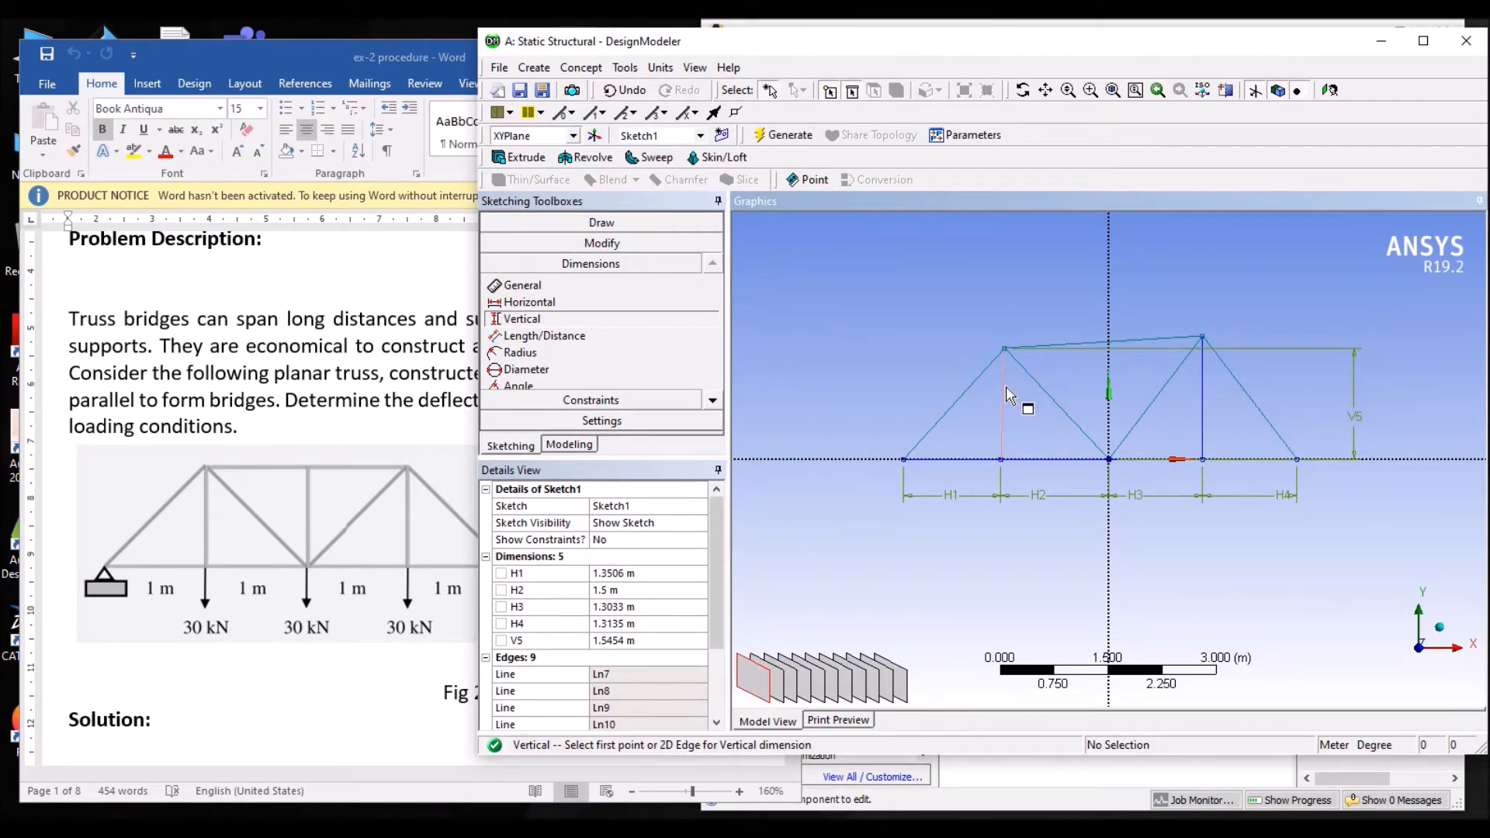
# - Constrain the truss's top chord to be horizontal and its left post to be vertical
pyautogui.click(590, 400)
pyautogui.click(530, 322)
pyautogui.click(1105, 351)
pyautogui.click(520, 339)
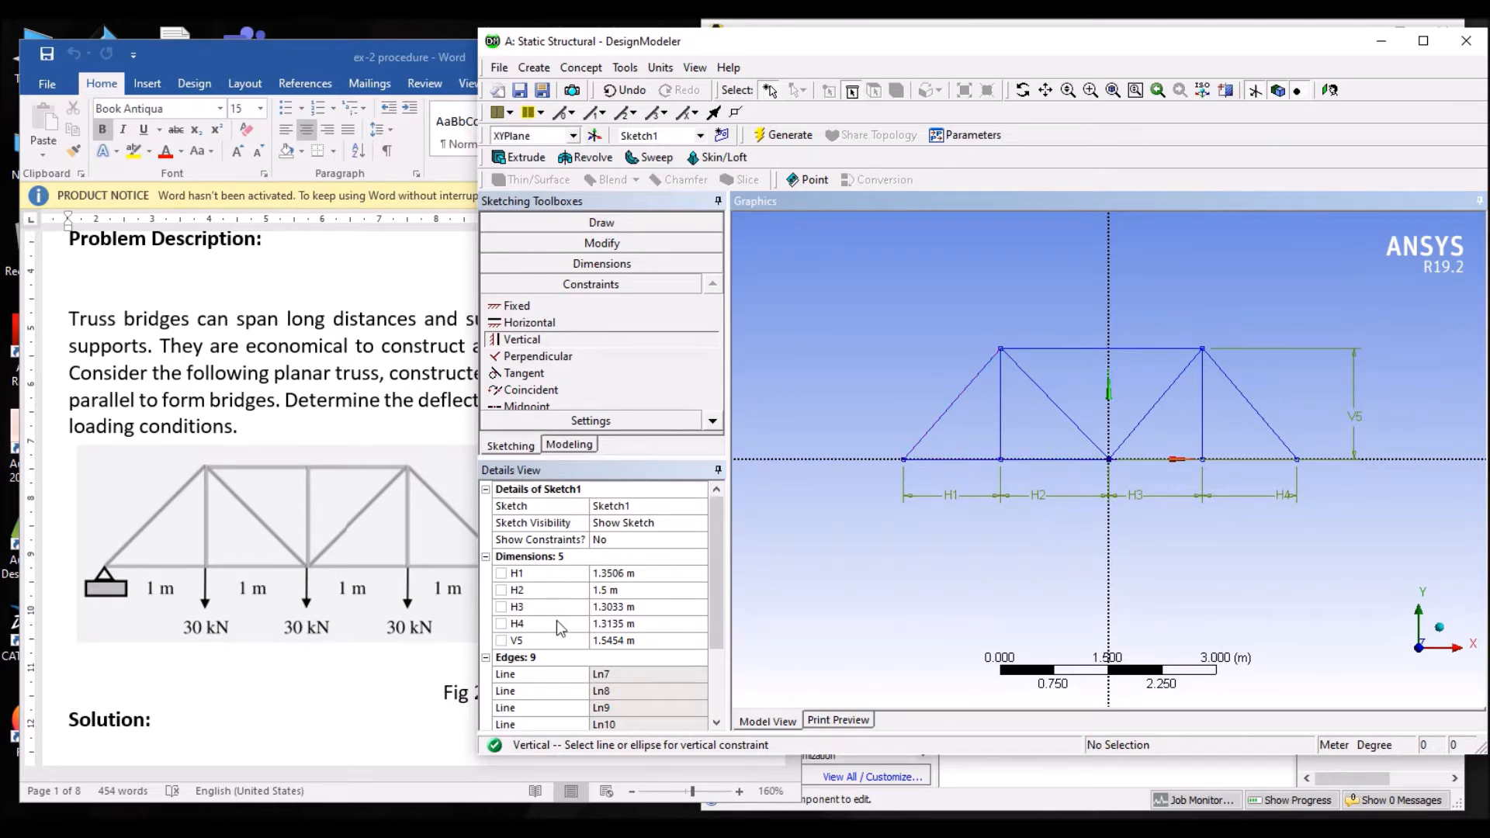
# - Set the four horizontal dimensions H1, H2, H3 and H4 to 1 m each
pyautogui.click(553, 573)
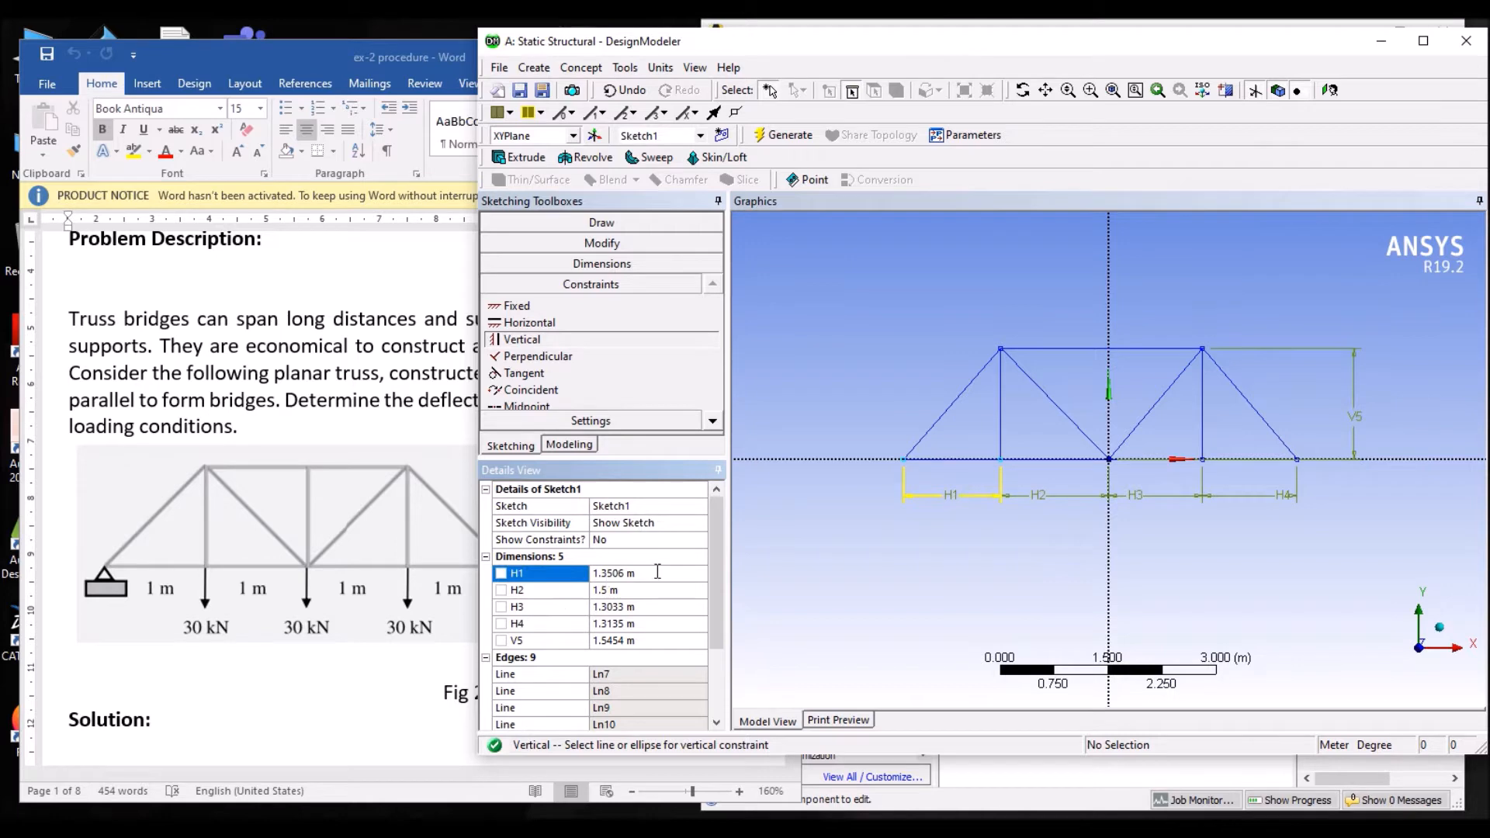
pyautogui.click(643, 573)
pyautogui.write('1')
pyautogui.press('Return')
pyautogui.click(641, 590)
pyautogui.write('1')
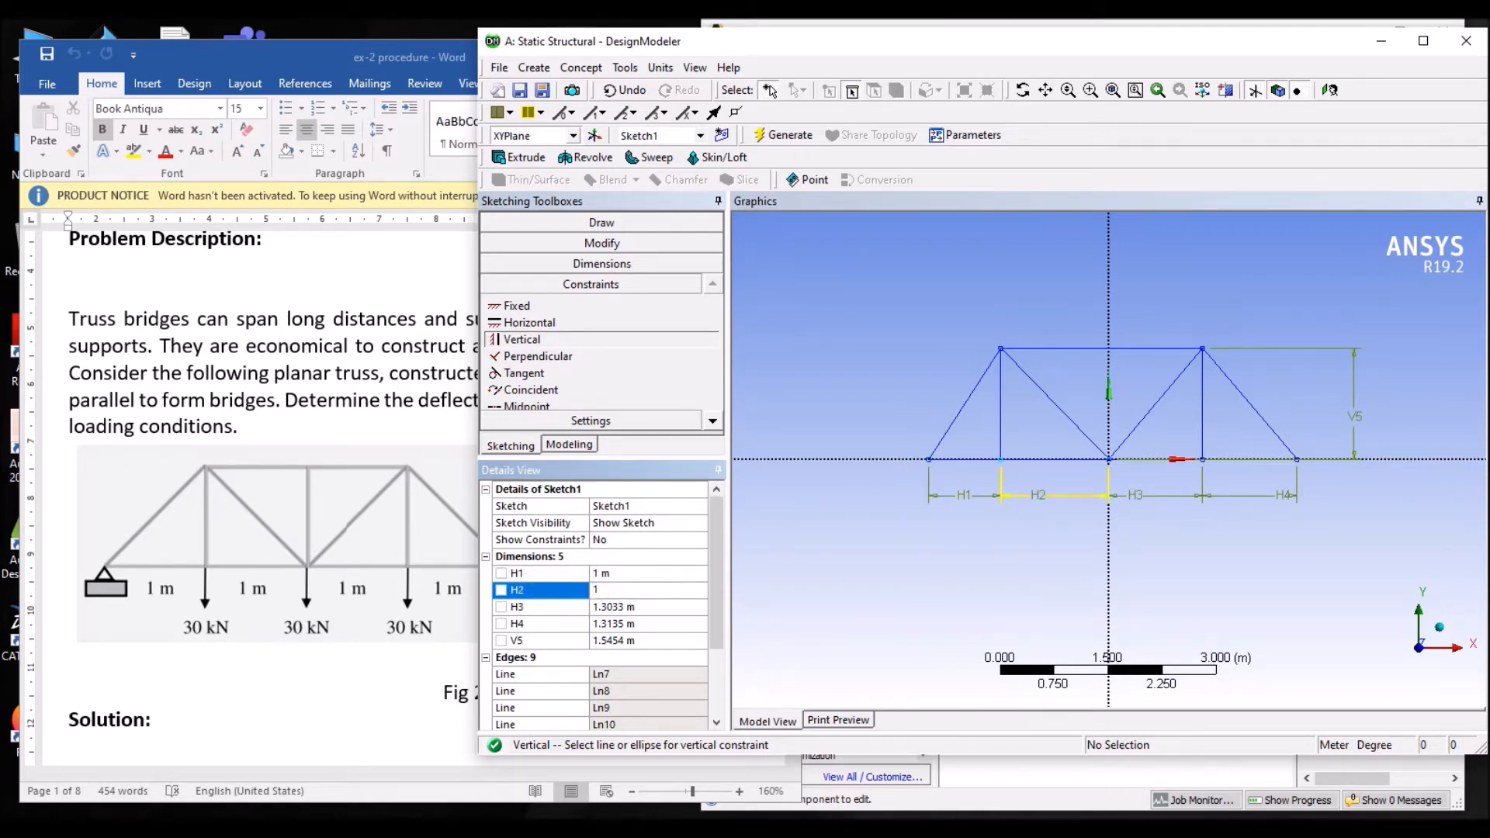
pyautogui.press('Return')
pyautogui.click(641, 607)
pyautogui.write('1')
pyautogui.press('Return')
pyautogui.click(641, 623)
pyautogui.write('1')
pyautogui.press('Return')
# - Set the truss's vertical height dimension V5 to 1 m
pyautogui.click(641, 640)
pyautogui.click(464, 584)
pyautogui.click(822, 642)
pyautogui.write('1')
pyautogui.press('Return')
pyautogui.scroll(5, 1128, 463)
pyautogui.scroll(-2, 1129, 463)
pyautogui.scroll(-1, 1034, 413)
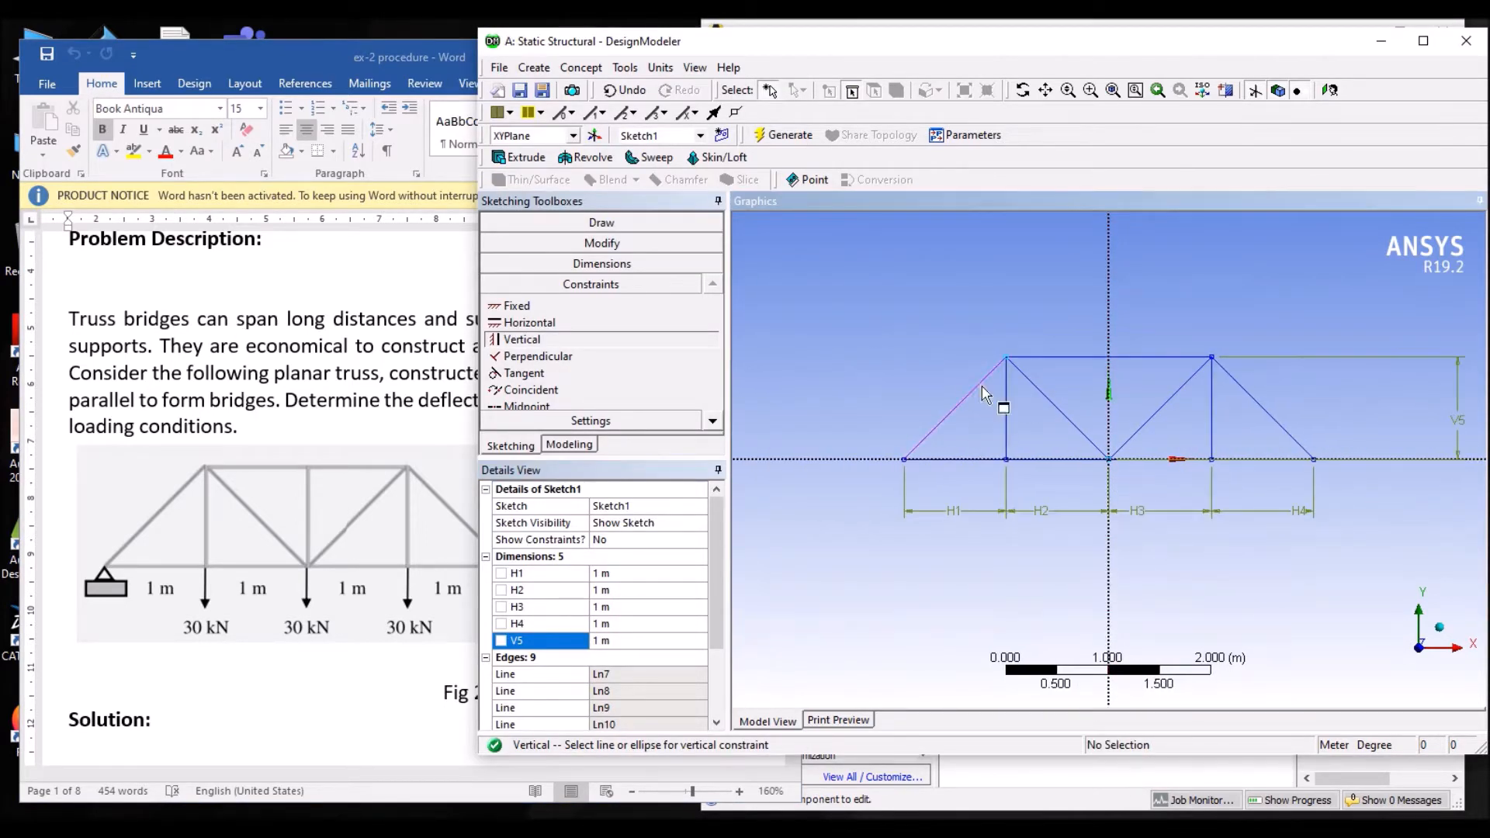
# - Create a line body from the truss sketch with Lines From Sketches, using the Add Material operation, and generate it
pyautogui.click(567, 446)
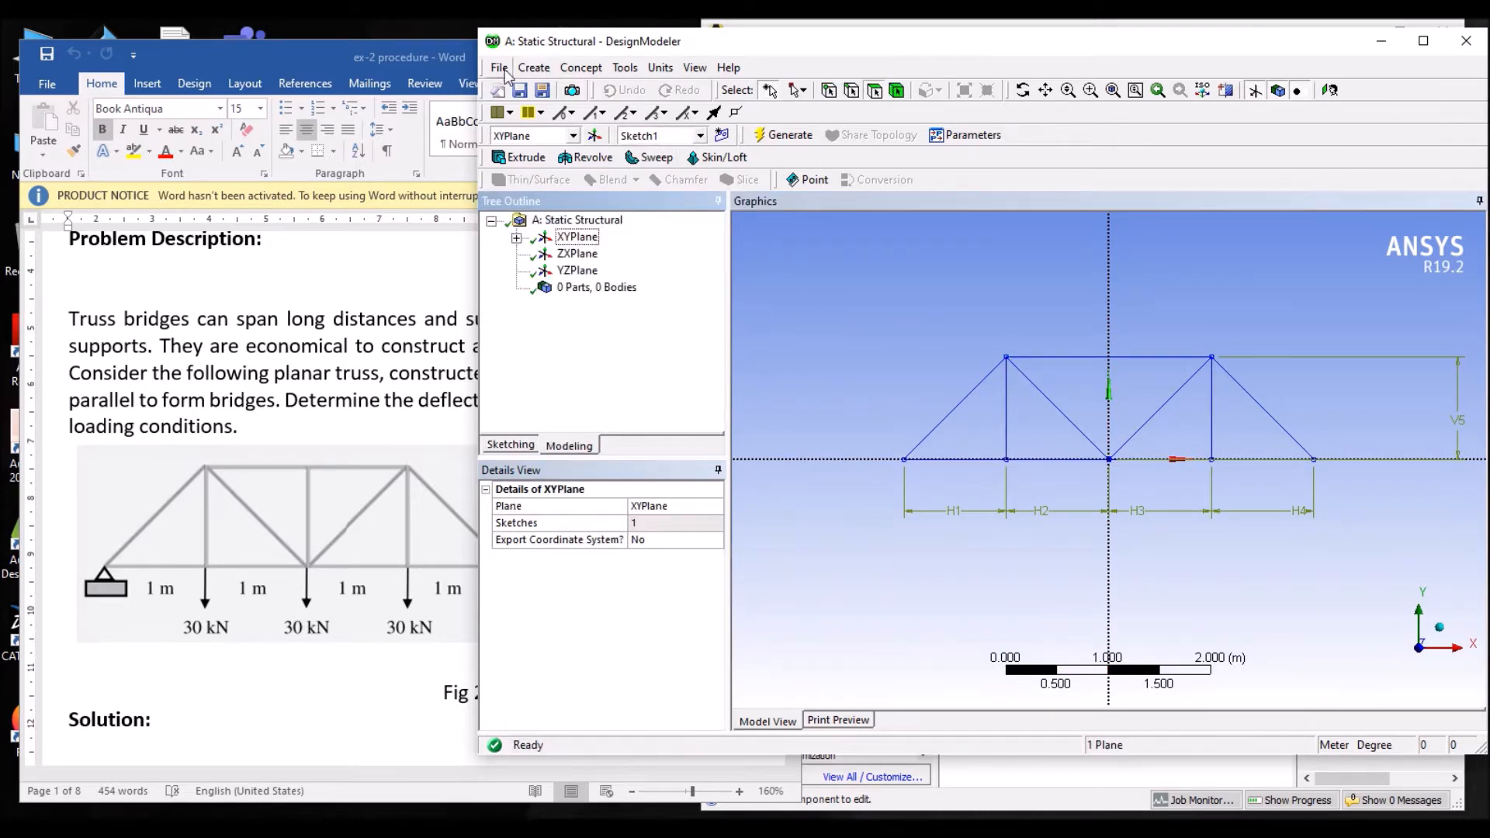
pyautogui.click(590, 70)
pyautogui.click(598, 110)
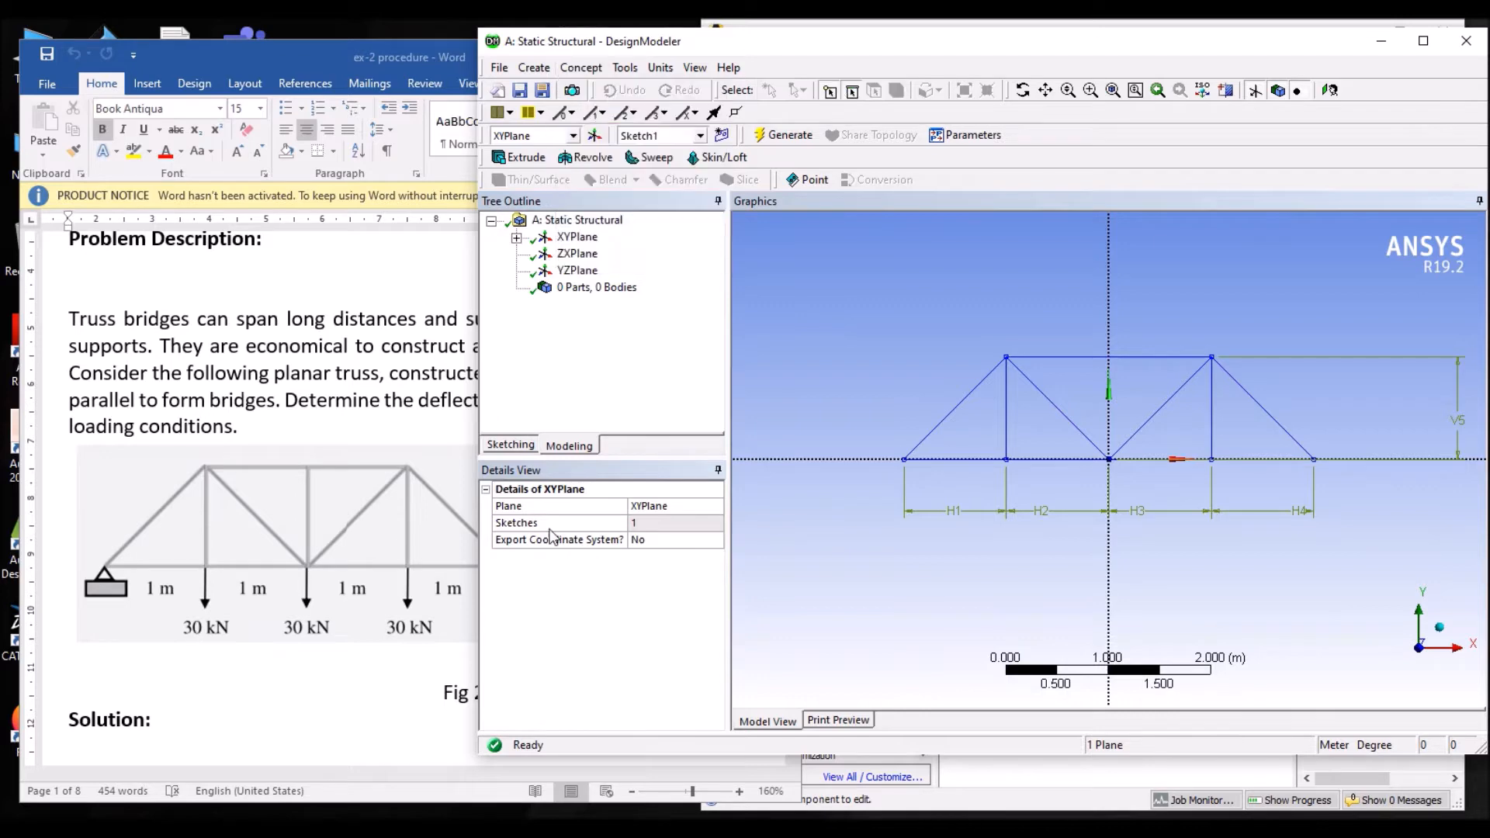
pyautogui.click(623, 525)
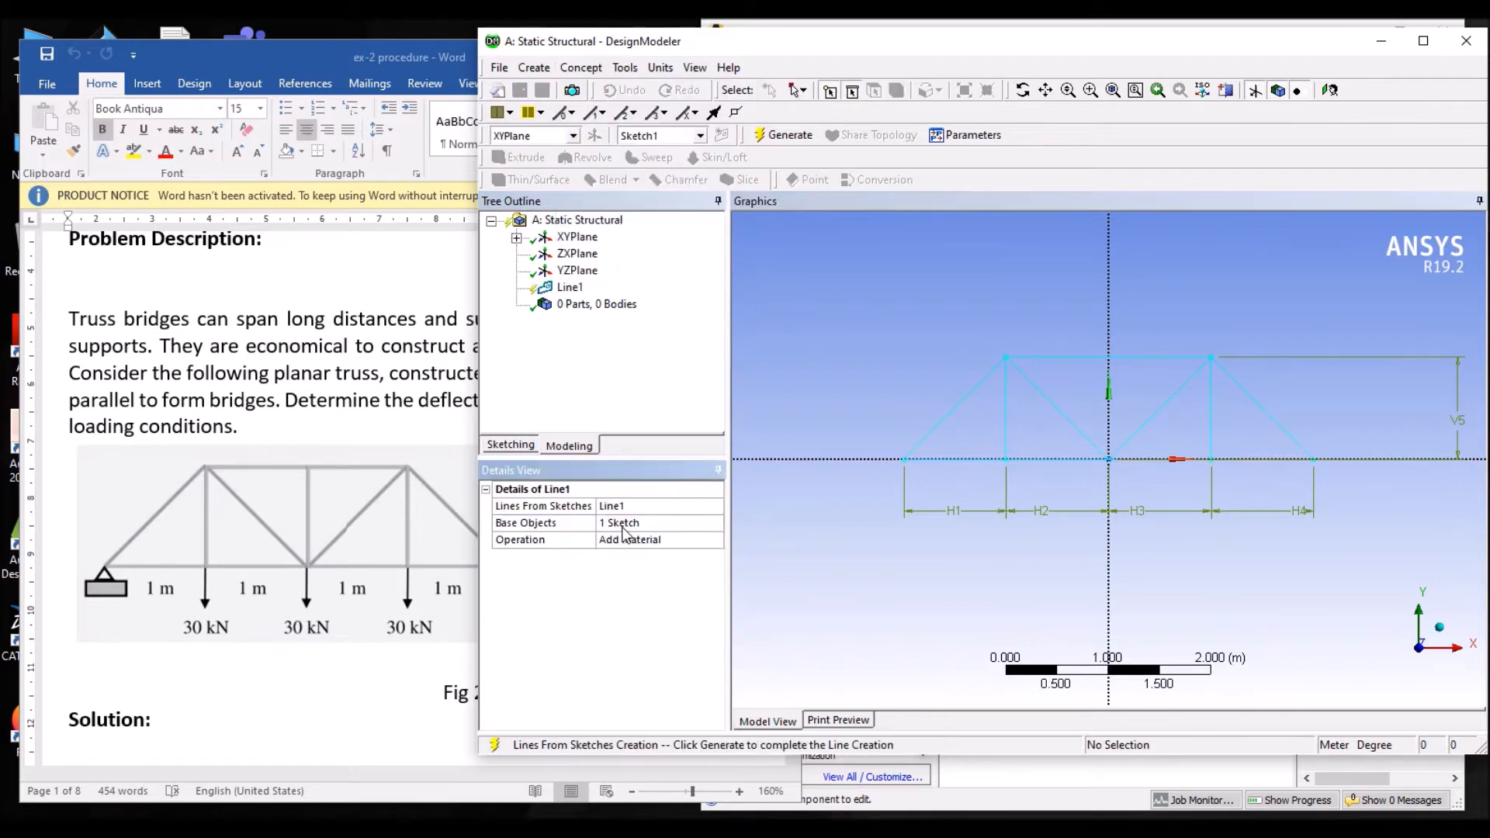
pyautogui.rightClick(573, 287)
pyautogui.click(603, 317)
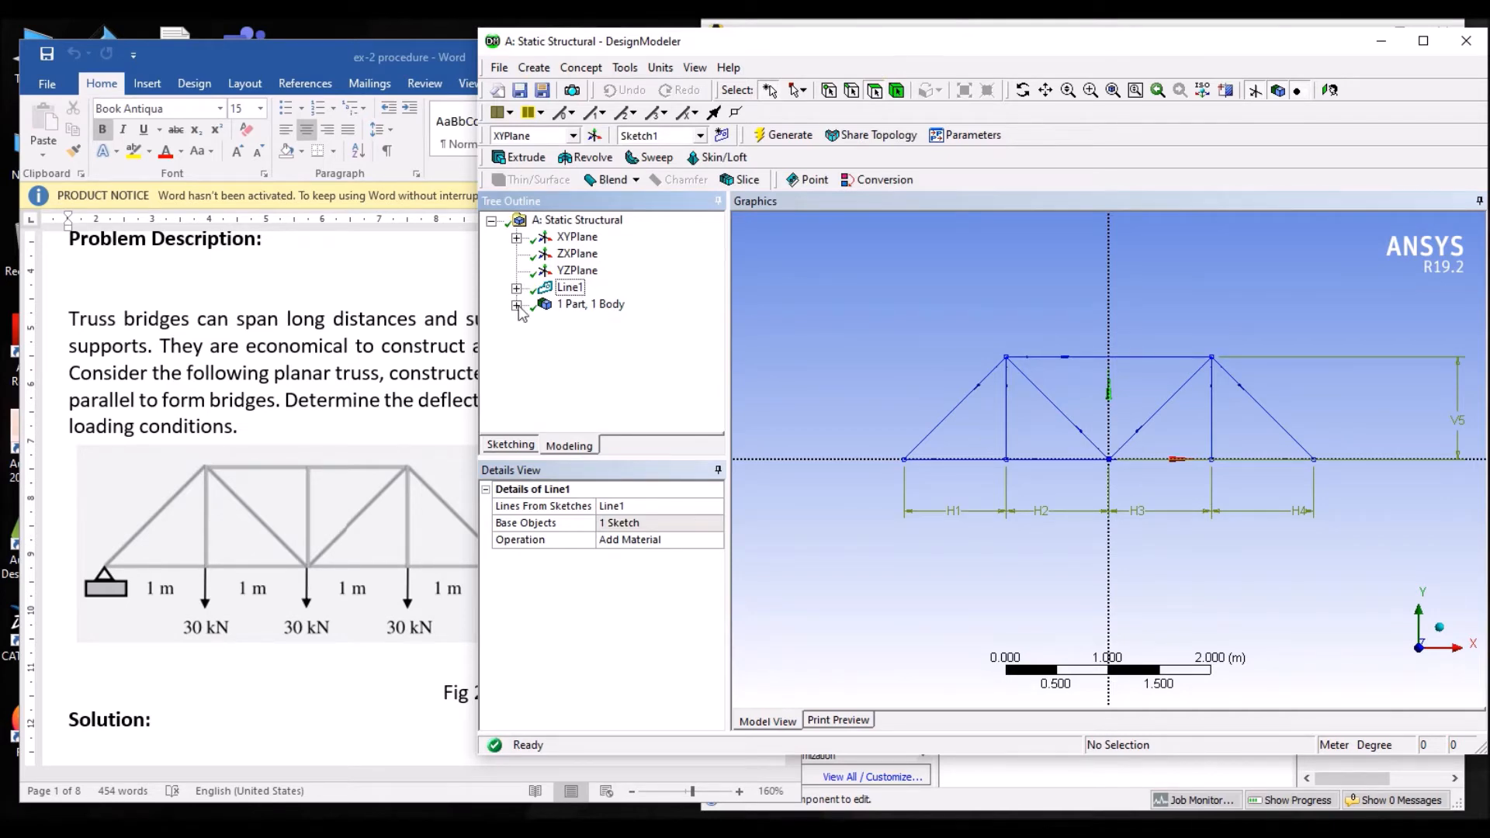
# - Inspect the new line body's details and check the required member cross-section size in the Word document
pyautogui.click(590, 304)
pyautogui.click(516, 305)
pyautogui.click(606, 321)
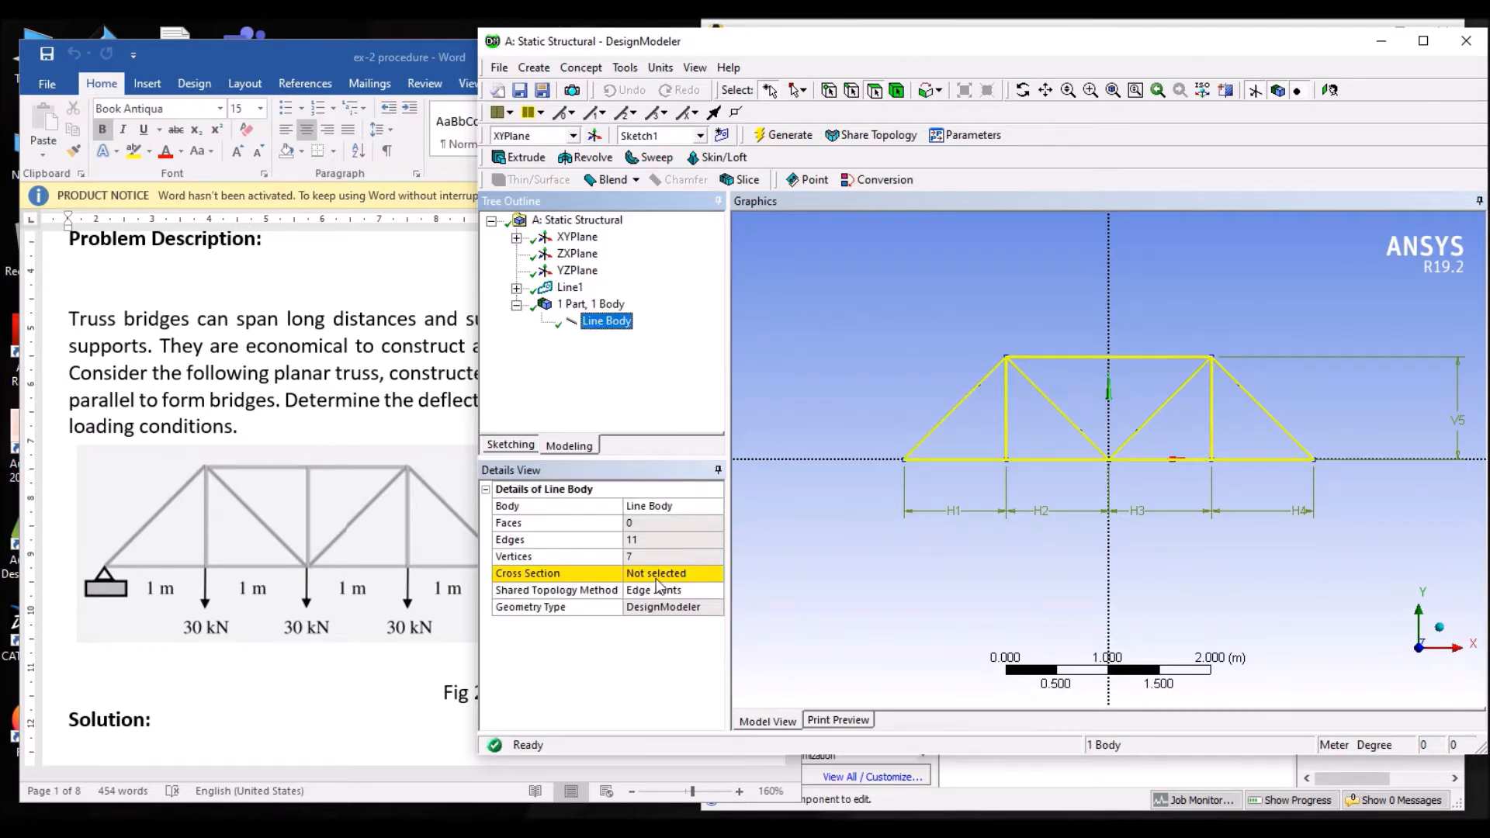
pyautogui.click(369, 420)
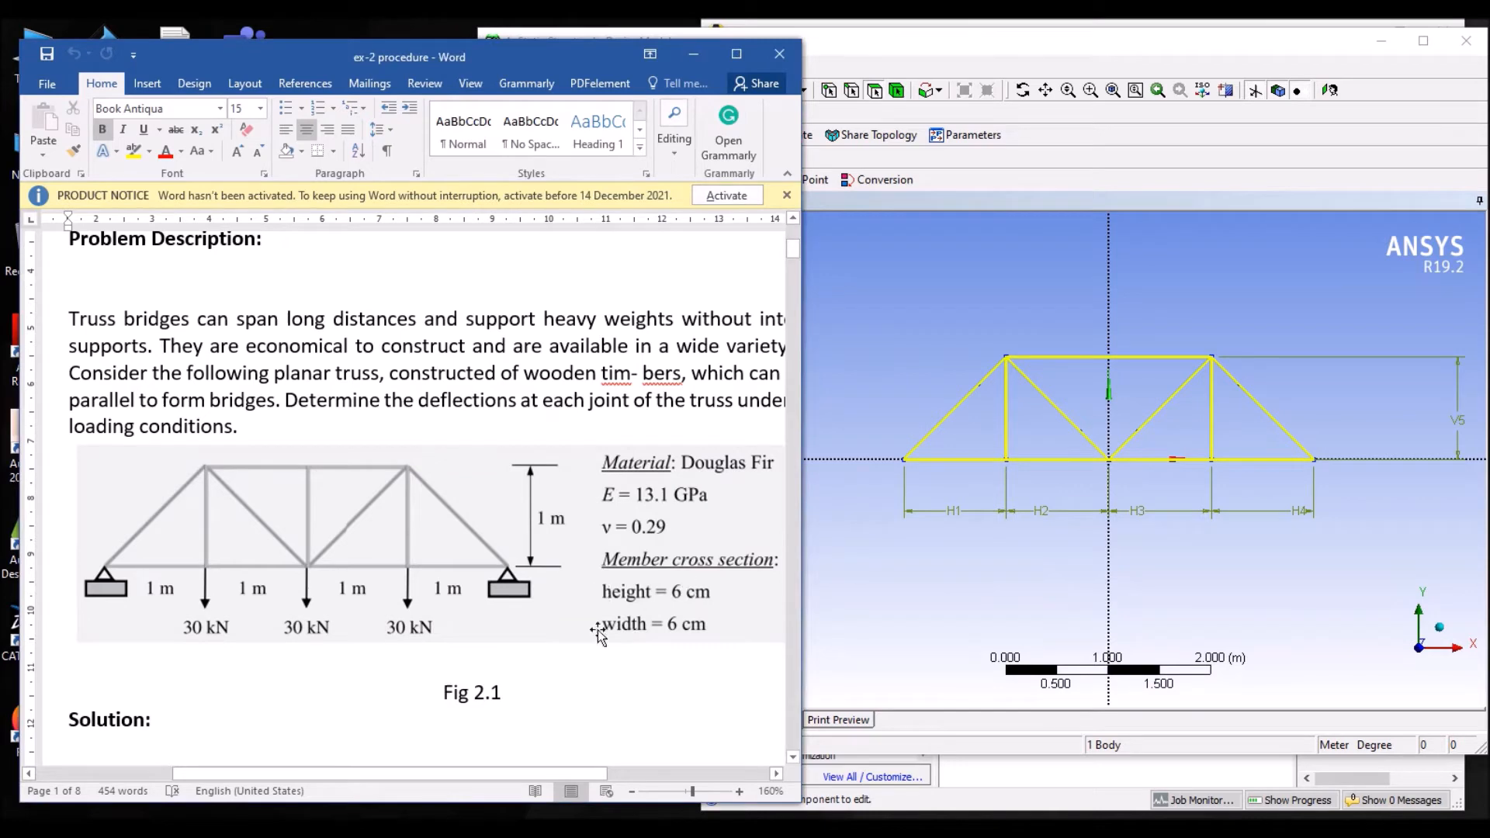
pyautogui.click(832, 418)
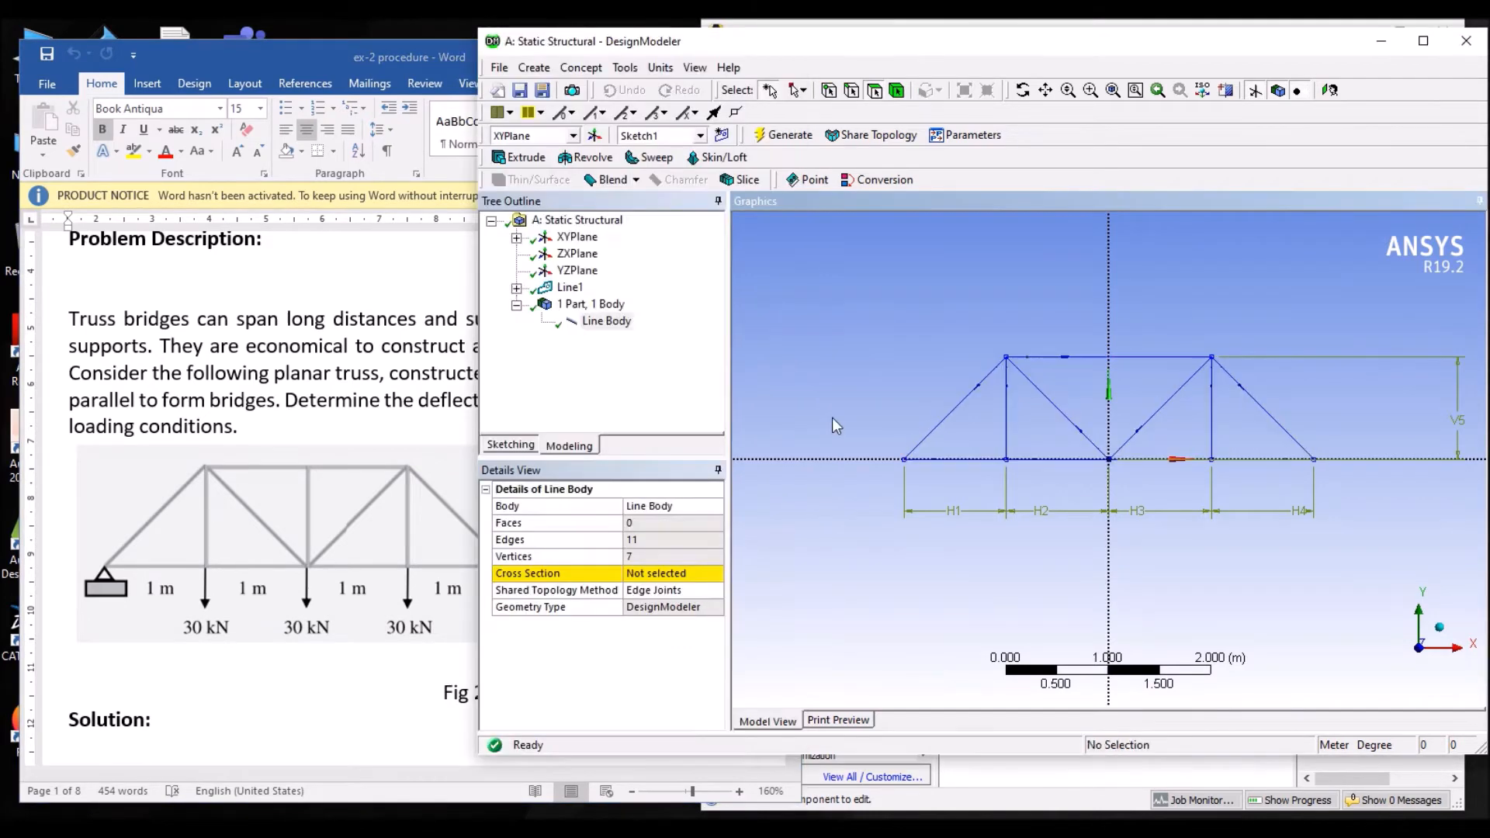
# - Add a rectangular cross section to the model and enter 6 m for its dimensions B and H
pyautogui.click(582, 68)
pyautogui.moveTo(637, 258)
pyautogui.click(755, 265)
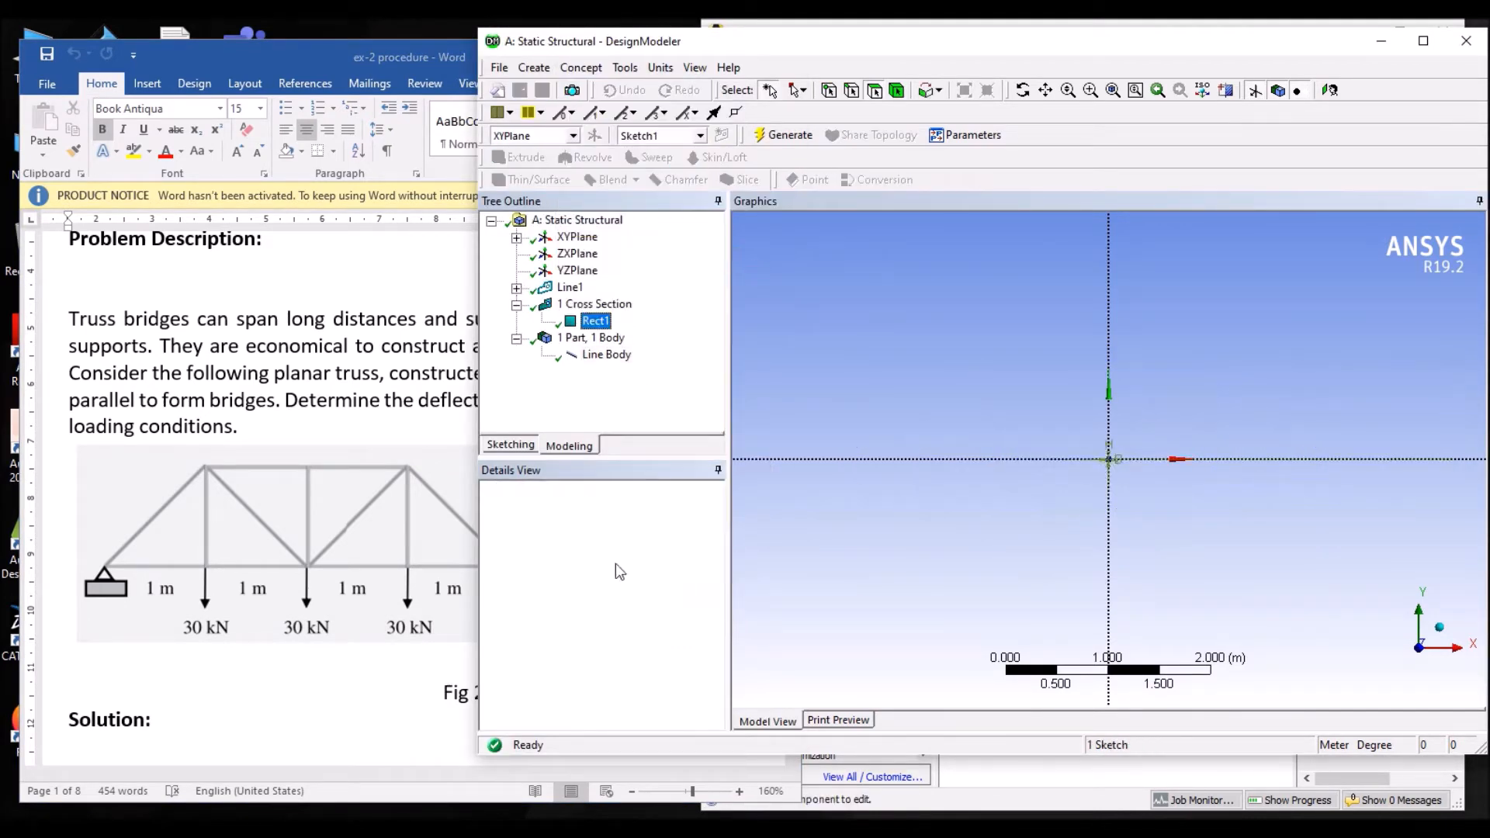
pyautogui.click(667, 555)
pyautogui.write('6')
pyautogui.click(638, 574)
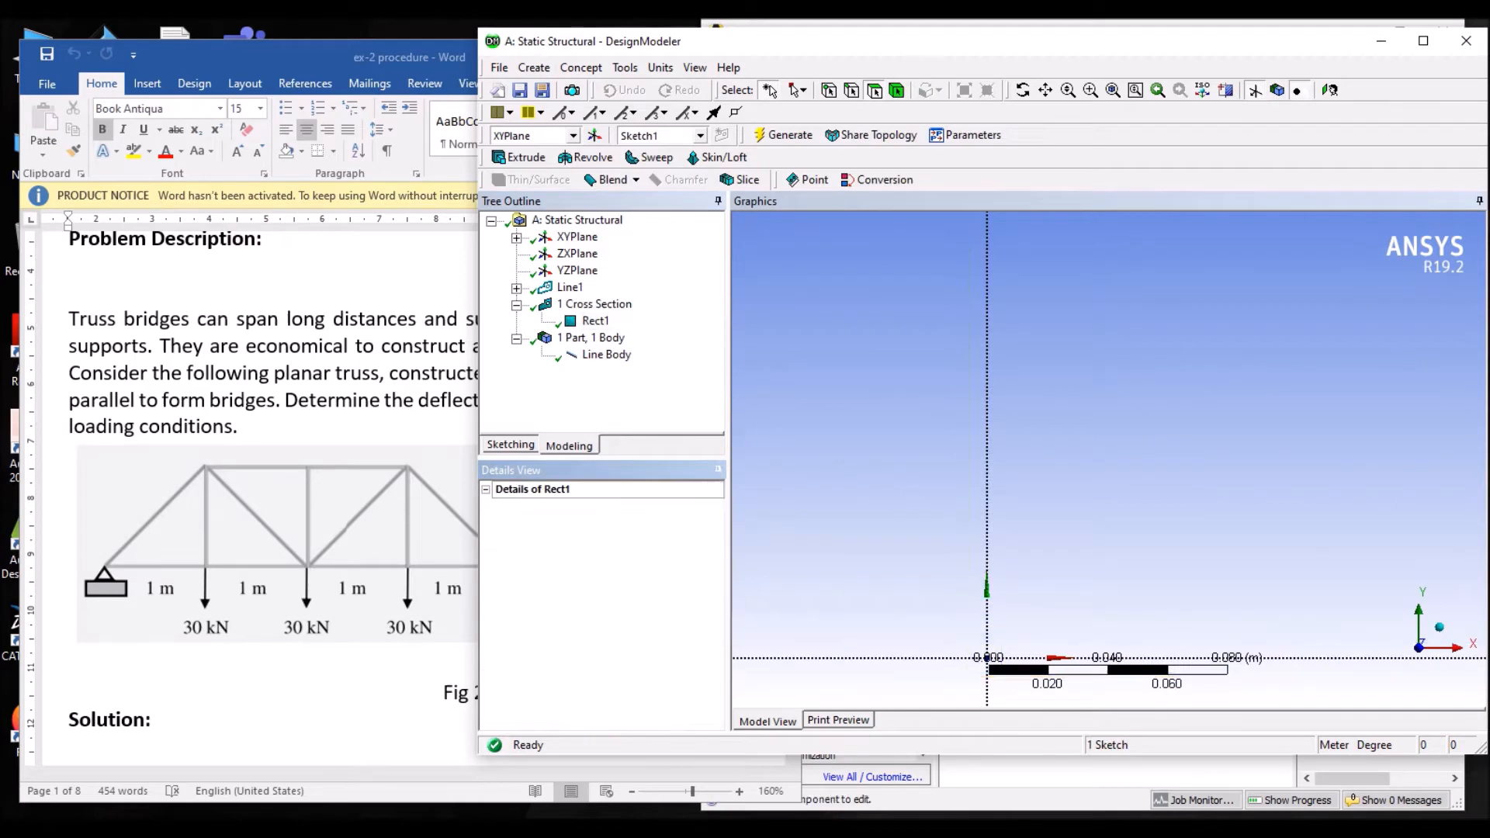
pyautogui.click(419, 566)
pyautogui.click(867, 512)
# - Switch the length unit to centimetres and set the rectangular section's dimensions B and H to 6 cm
pyautogui.click(660, 67)
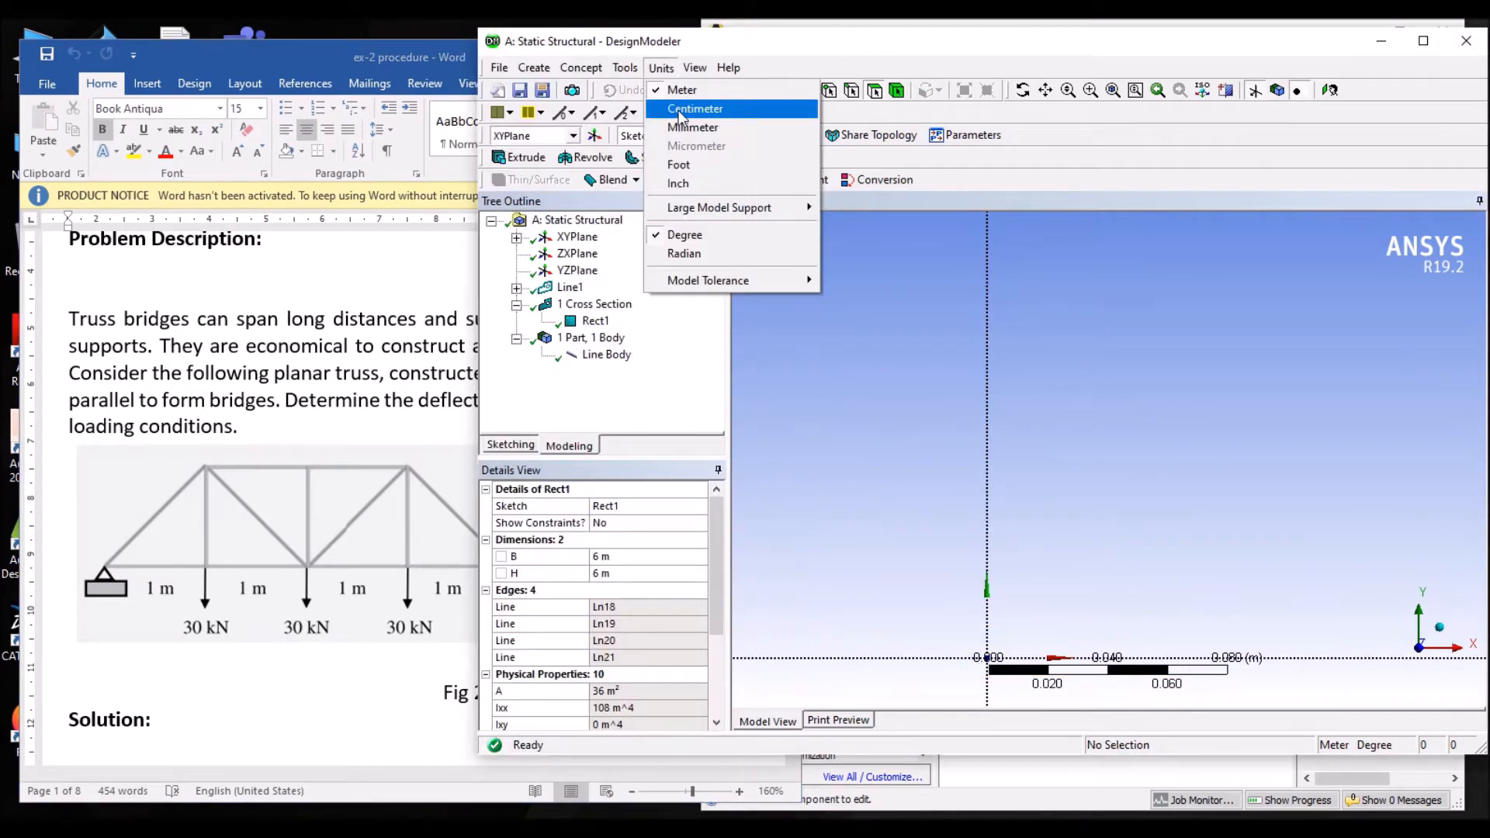
pyautogui.click(683, 111)
pyautogui.click(660, 573)
pyautogui.write('6')
pyautogui.press('Return')
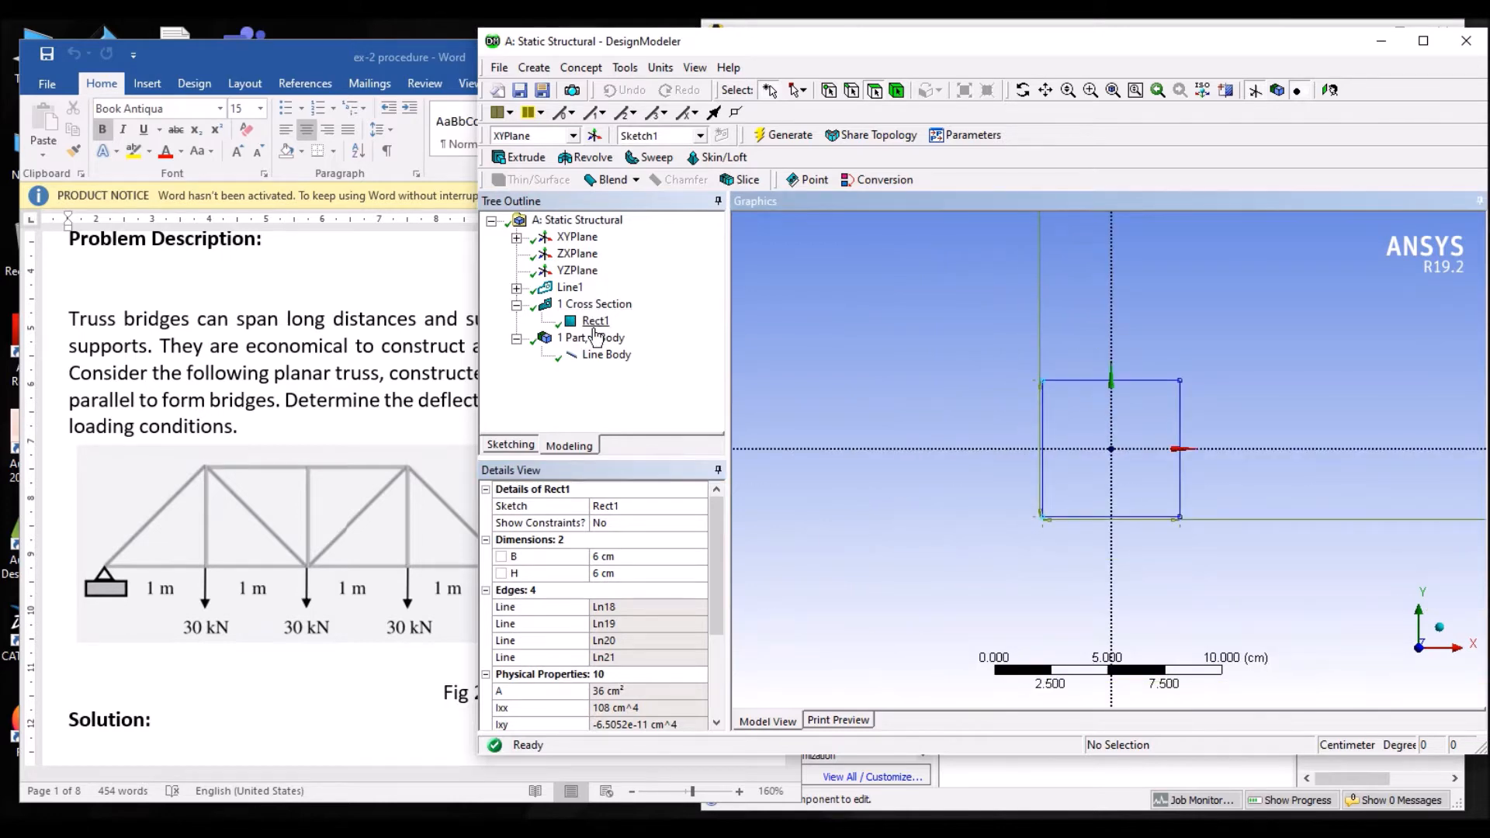
# - Assign the Rect1 cross section to the truss line body
pyautogui.click(607, 355)
pyautogui.click(652, 574)
pyautogui.click(718, 574)
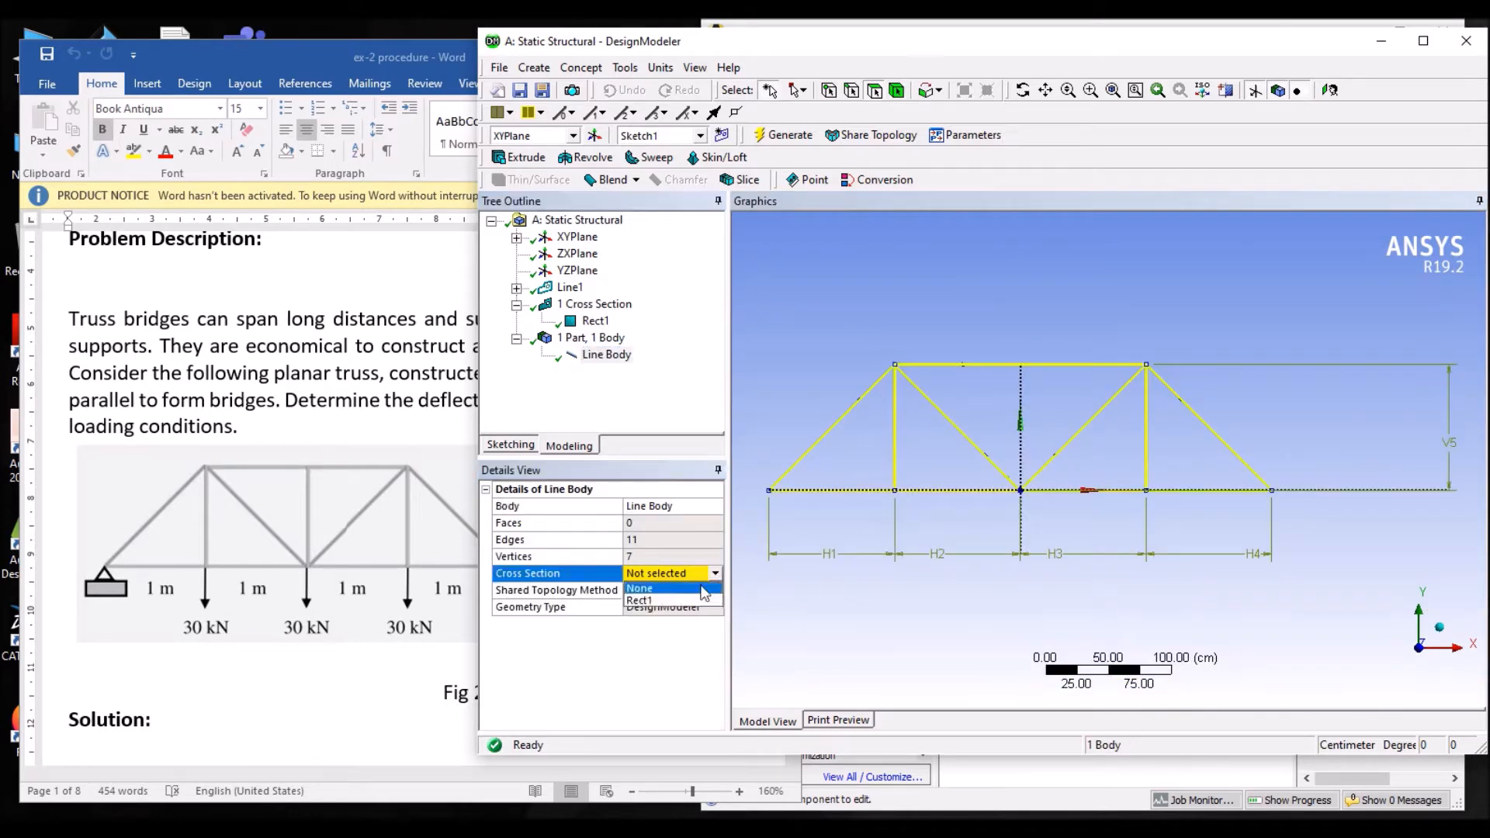
pyautogui.click(675, 602)
pyautogui.click(744, 523)
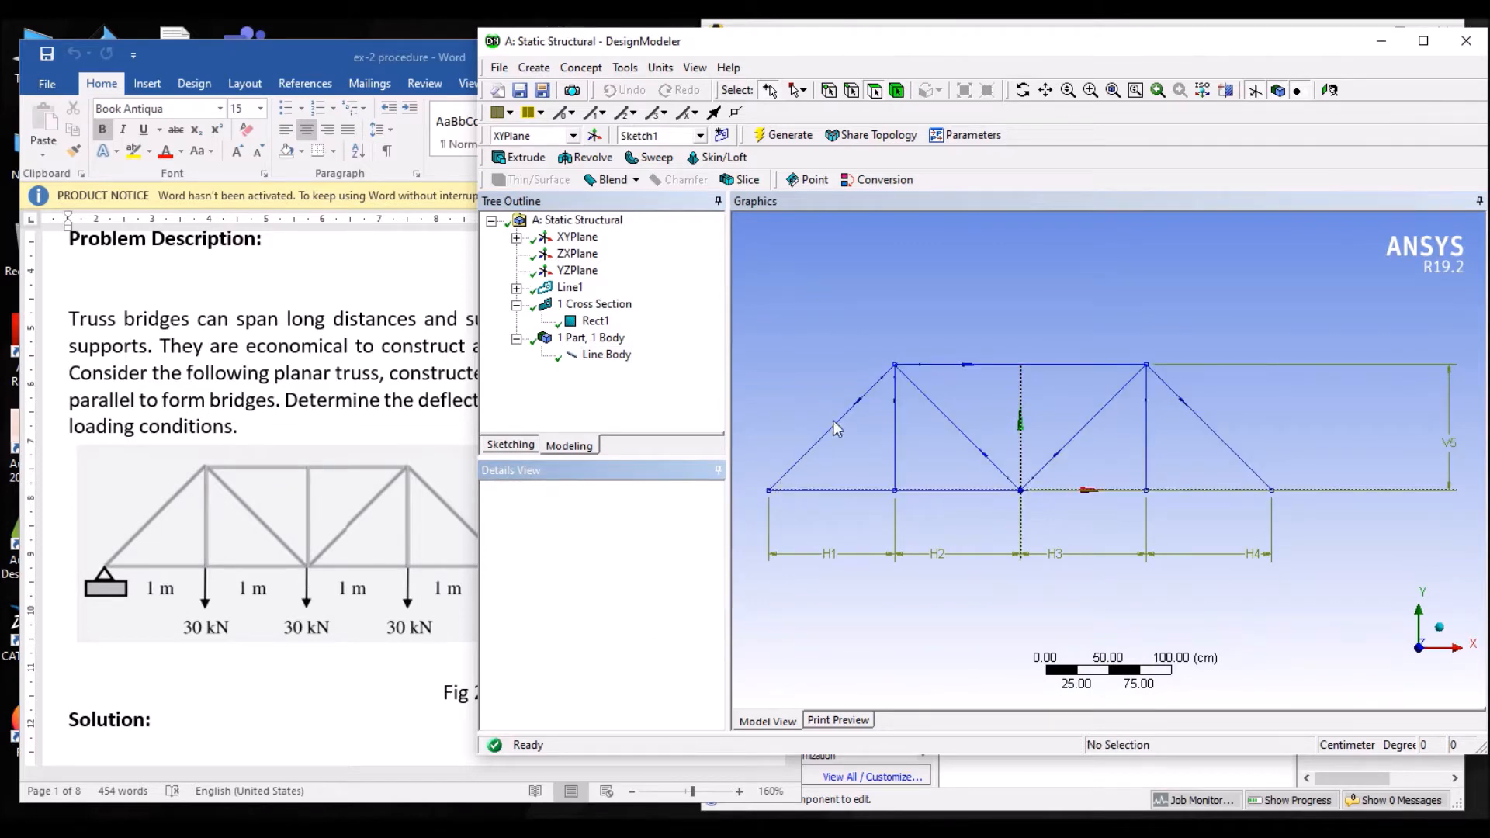
# - Display the line body's members as cross-section solids and inspect the truss in 3D
pyautogui.click(695, 67)
pyautogui.click(715, 268)
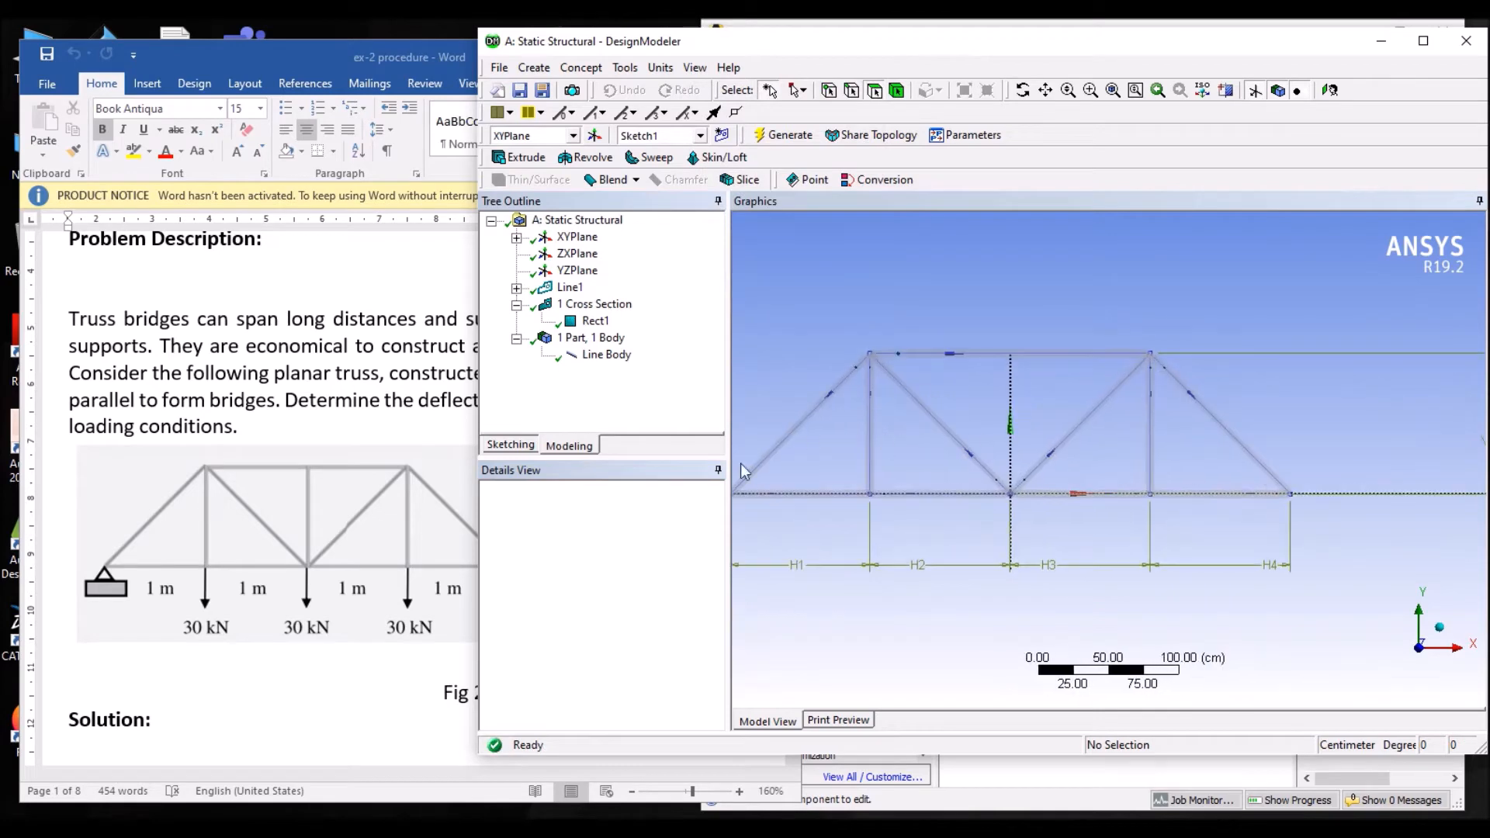
pyautogui.moveTo(959, 393); pyautogui.dragTo(1088, 445, button='middle')
# - Return to the Workbench project and open the Model cell of the Static Structural system
pyautogui.click(405, 426)
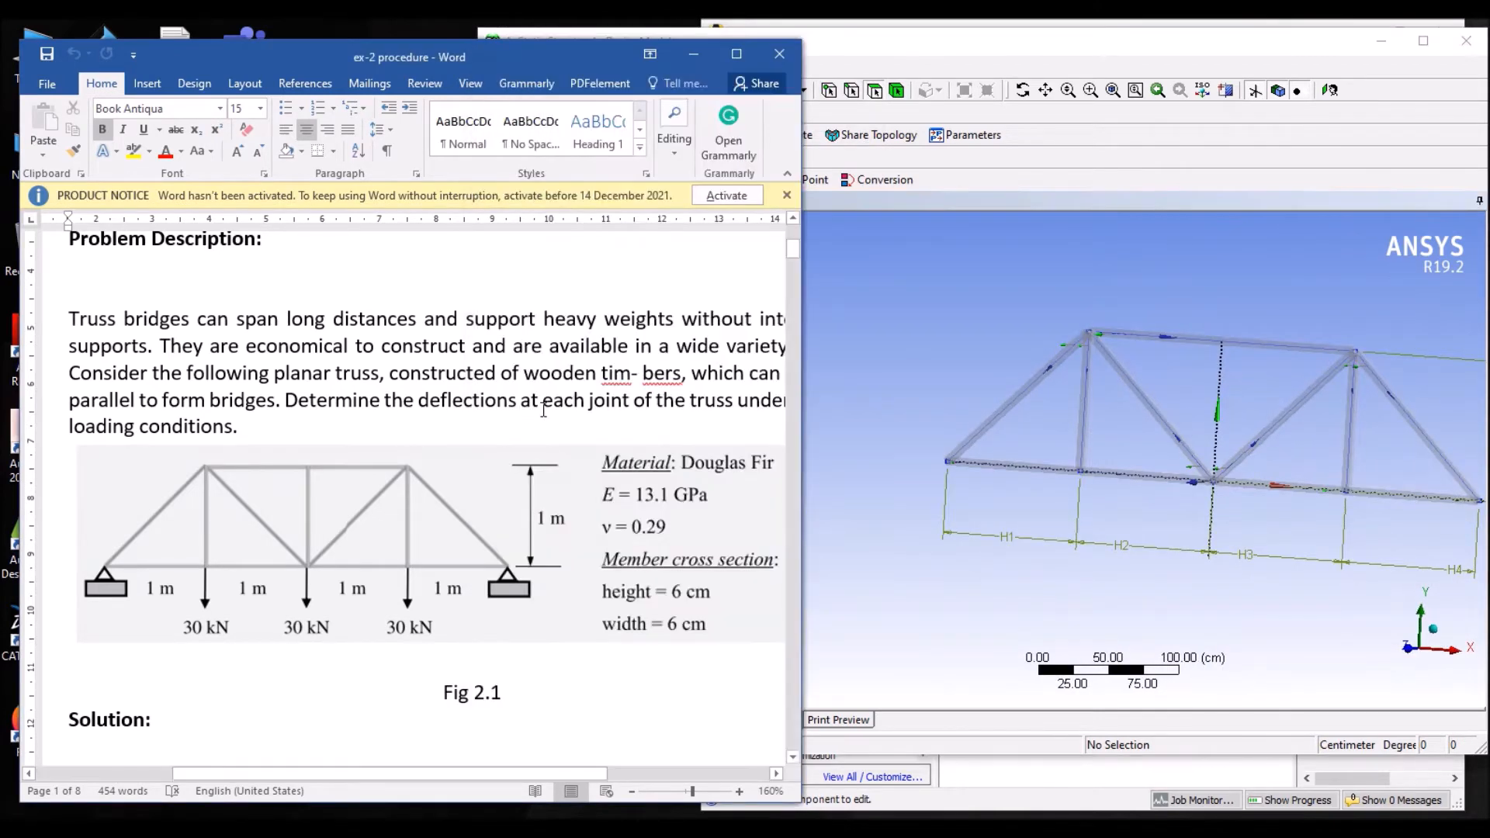
pyautogui.click(870, 425)
pyautogui.click(1088, 261)
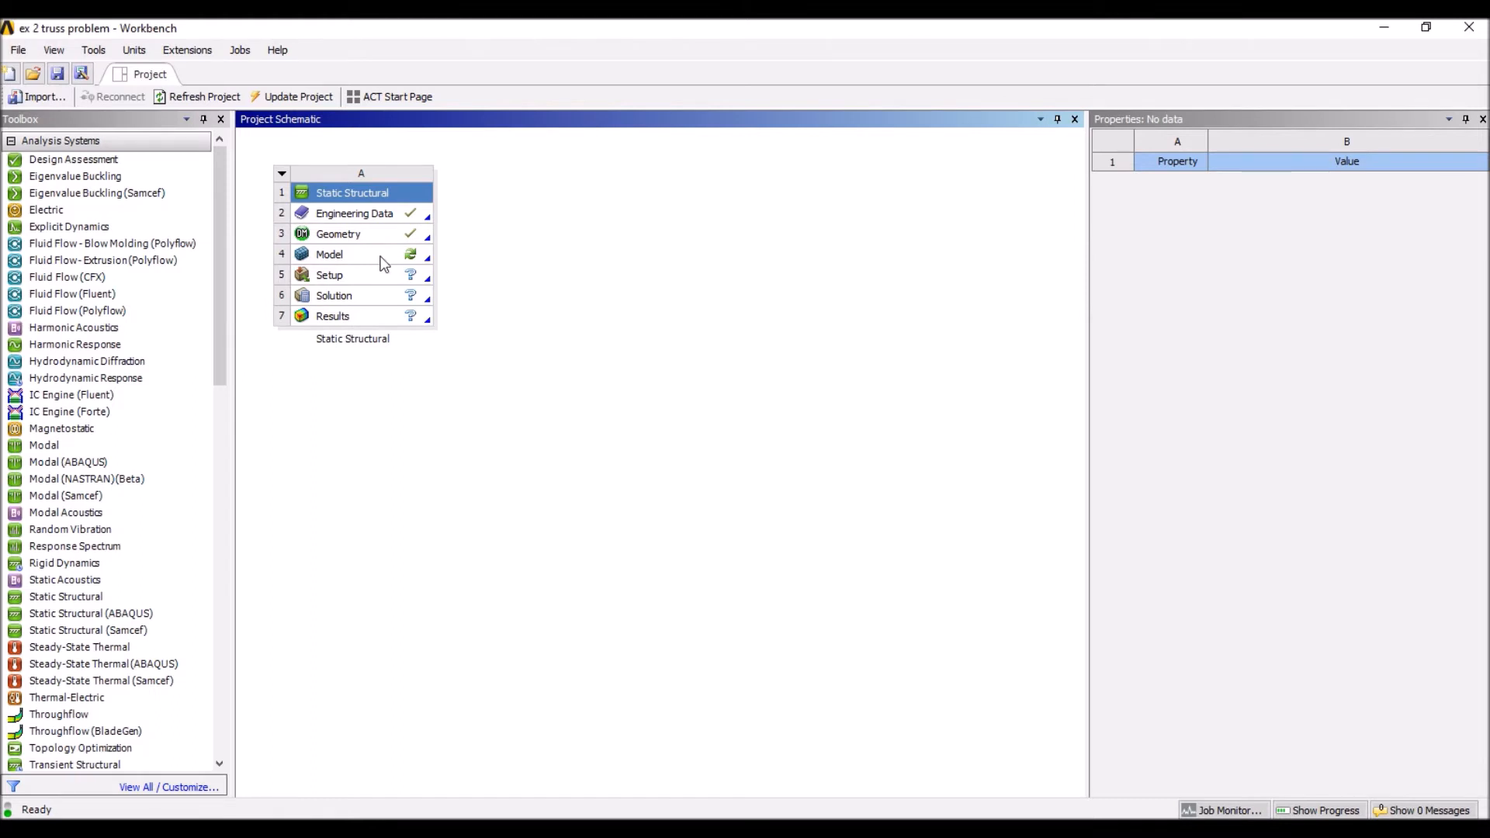
pyautogui.doubleClick(378, 255)
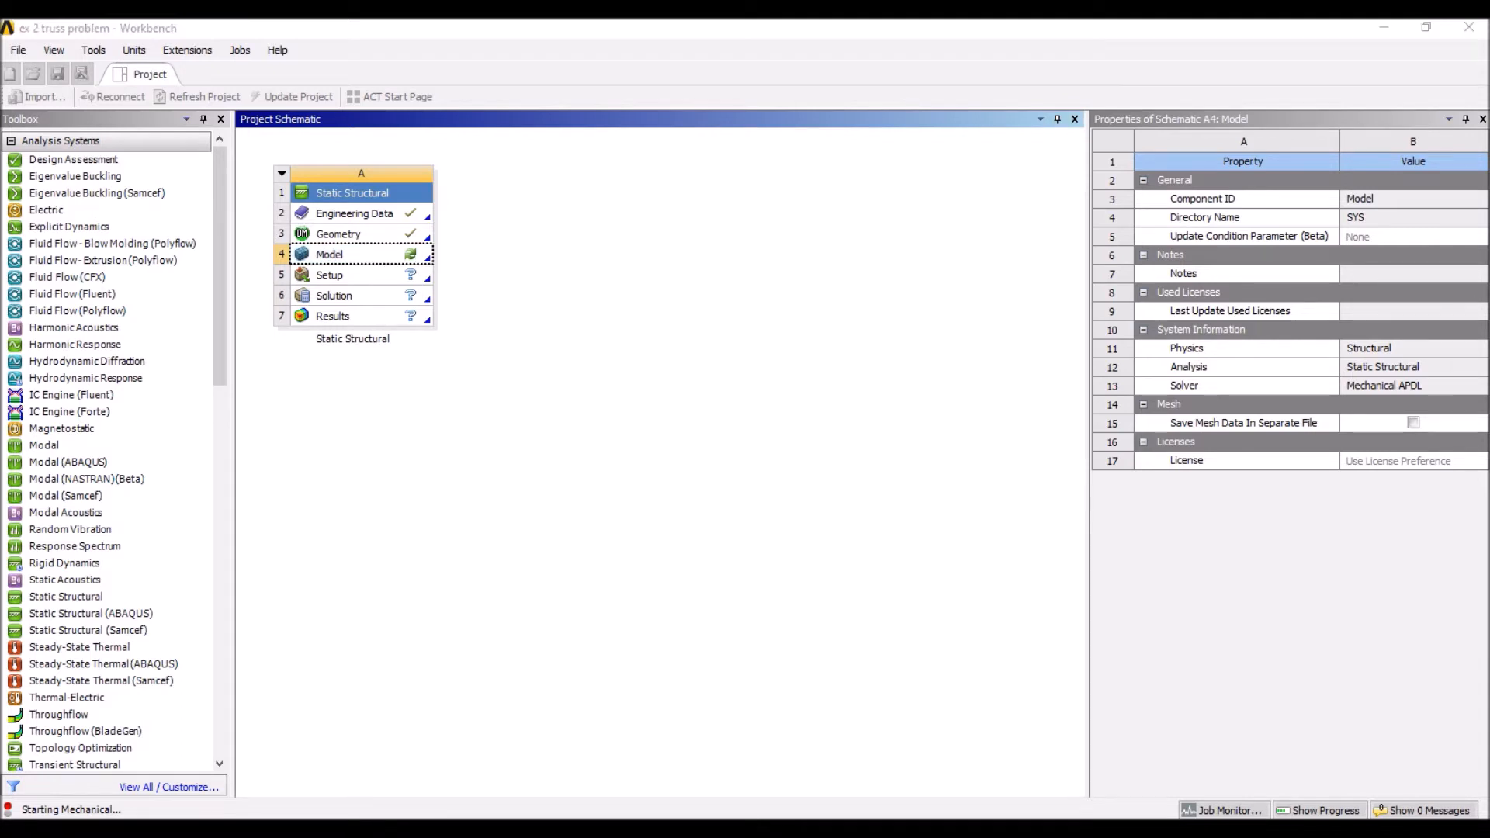
# - Review the material, meshing and fixed-support instructions and the truss problem figure in the Word procedure document
pyautogui.hotkey('alt', 'Tab')
pyautogui.scroll(5, 546, 458)
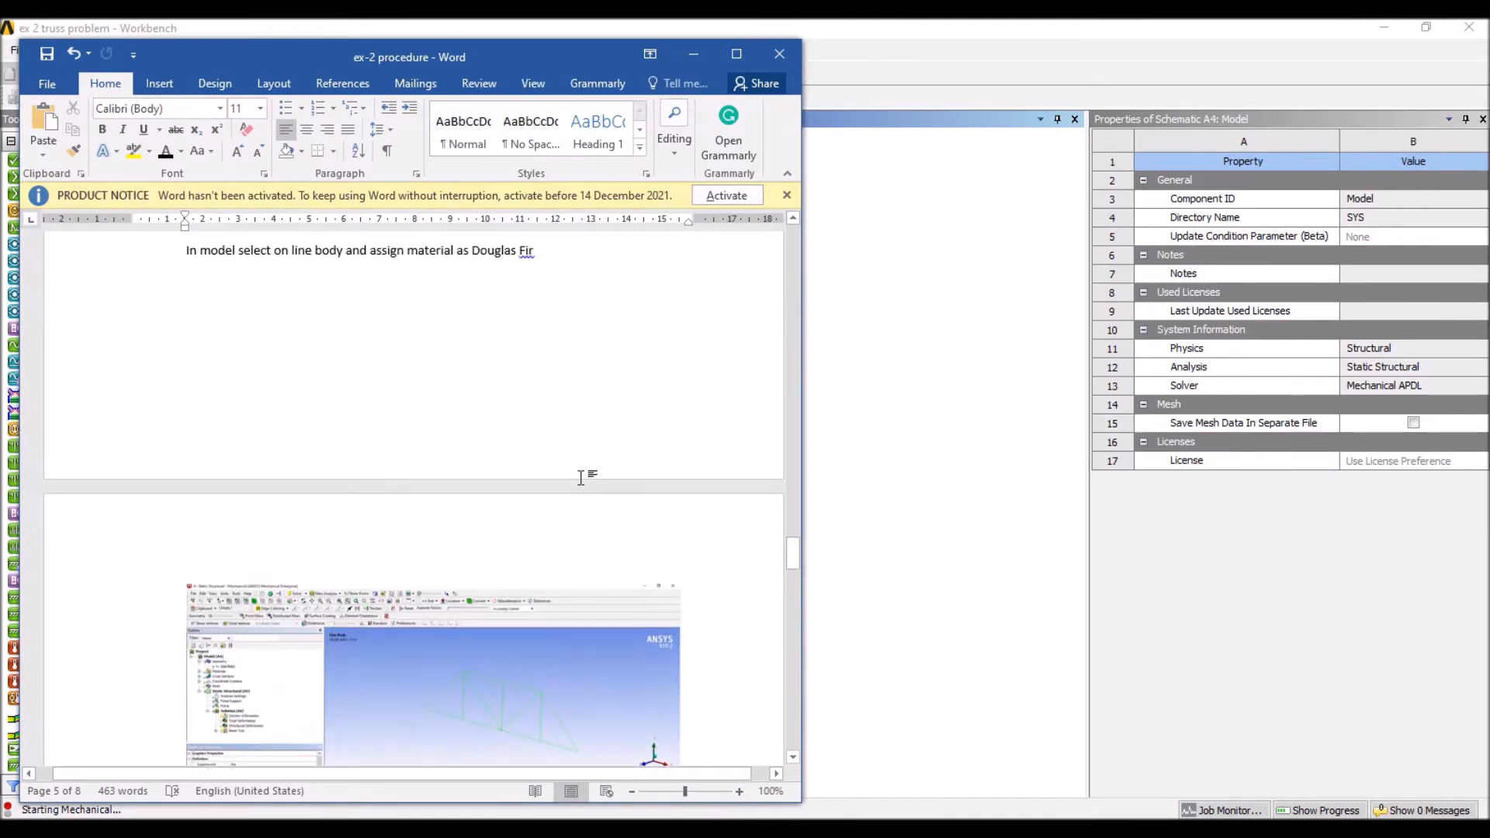
pyautogui.scroll(5, 581, 477)
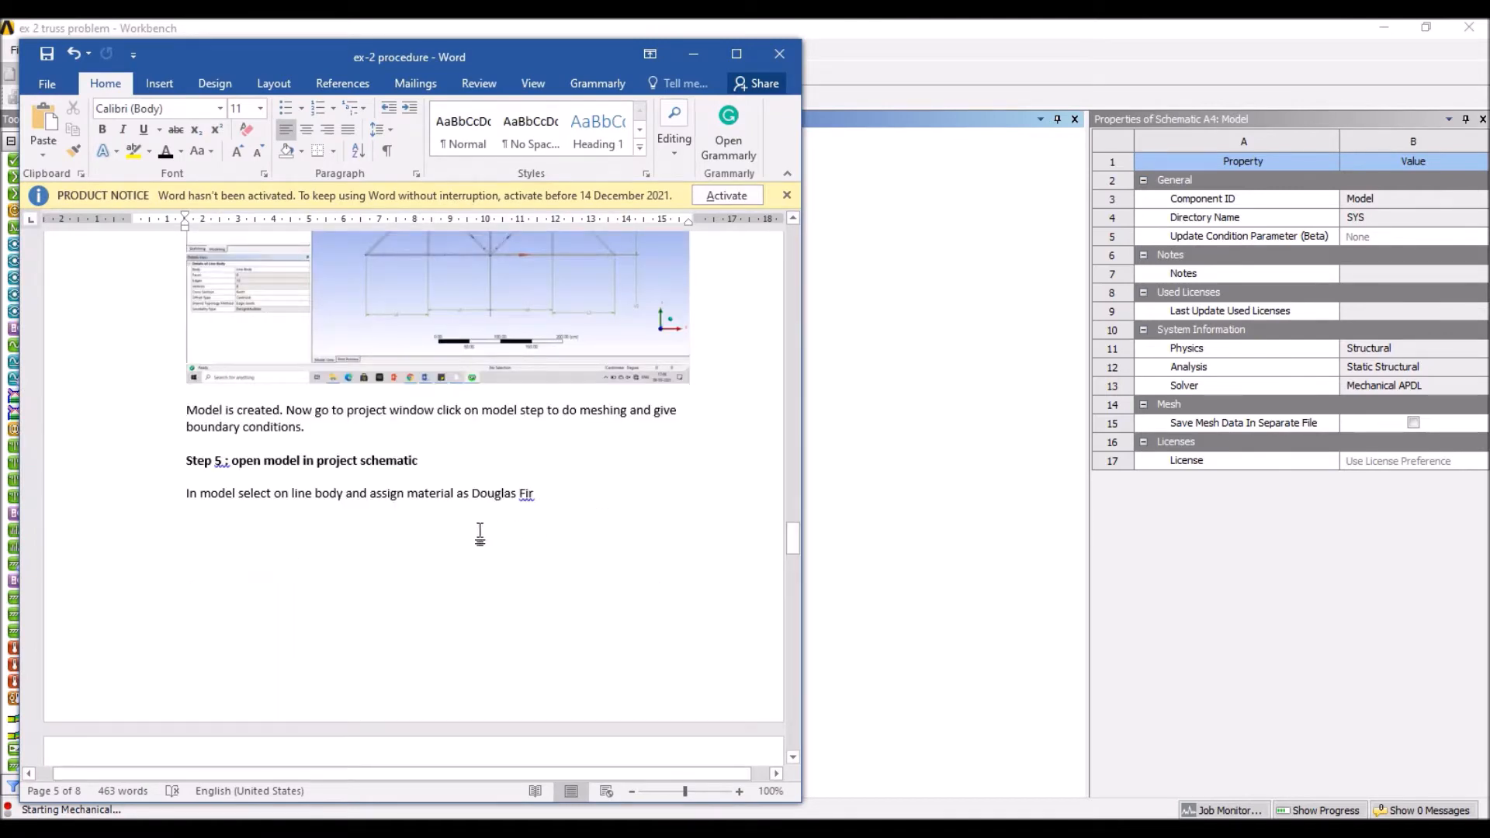
pyautogui.scroll(-10, 480, 534)
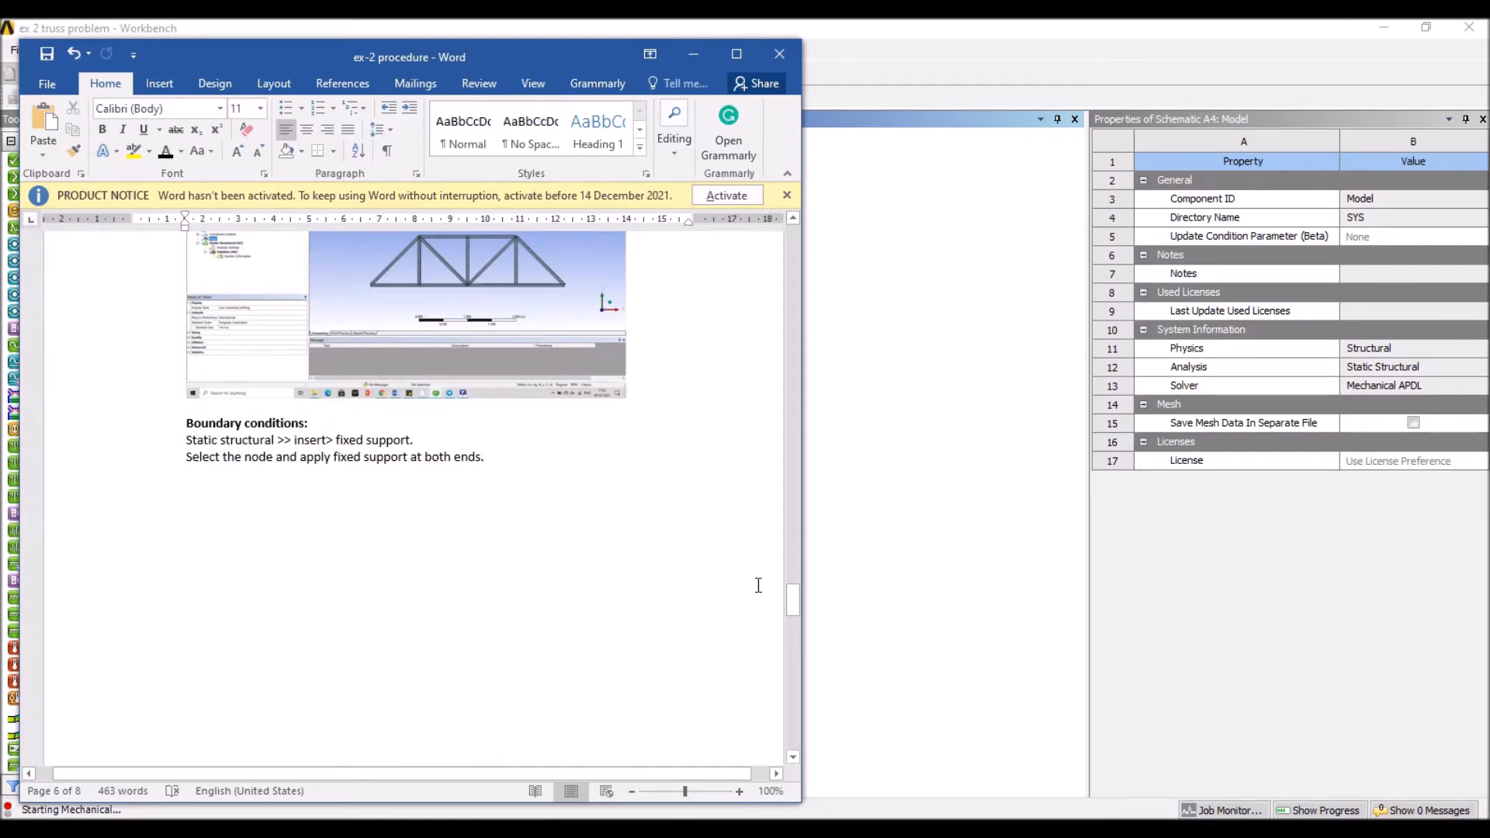
pyautogui.moveTo(793, 599); pyautogui.dragTo(790, 246)
pyautogui.keyDown('ctrl'); pyautogui.scroll(4, 407, 591); pyautogui.keyUp('ctrl')
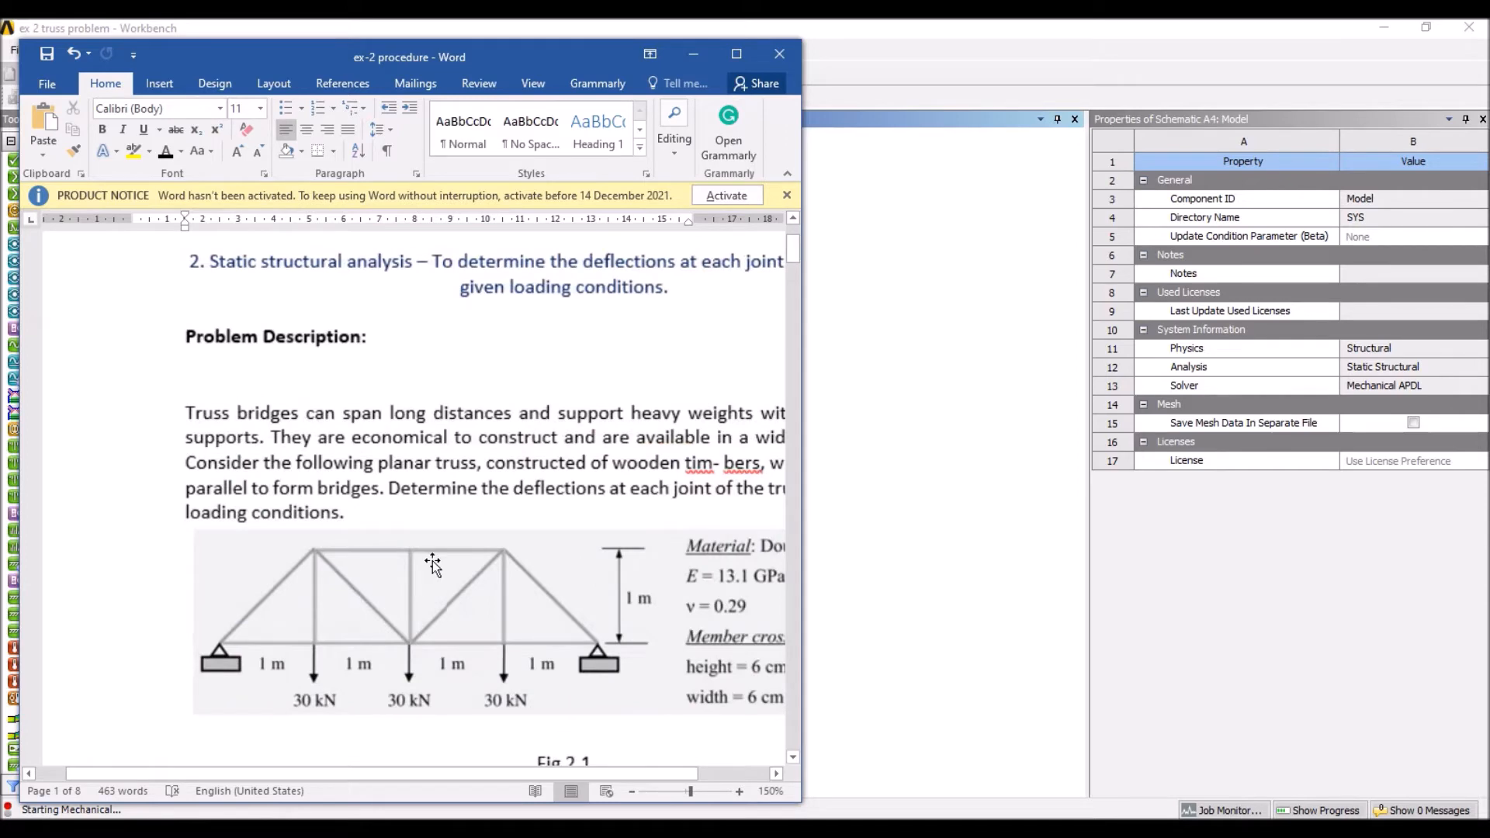
pyautogui.keyDown('ctrl'); pyautogui.scroll(1, 349, 555); pyautogui.keyUp('ctrl')
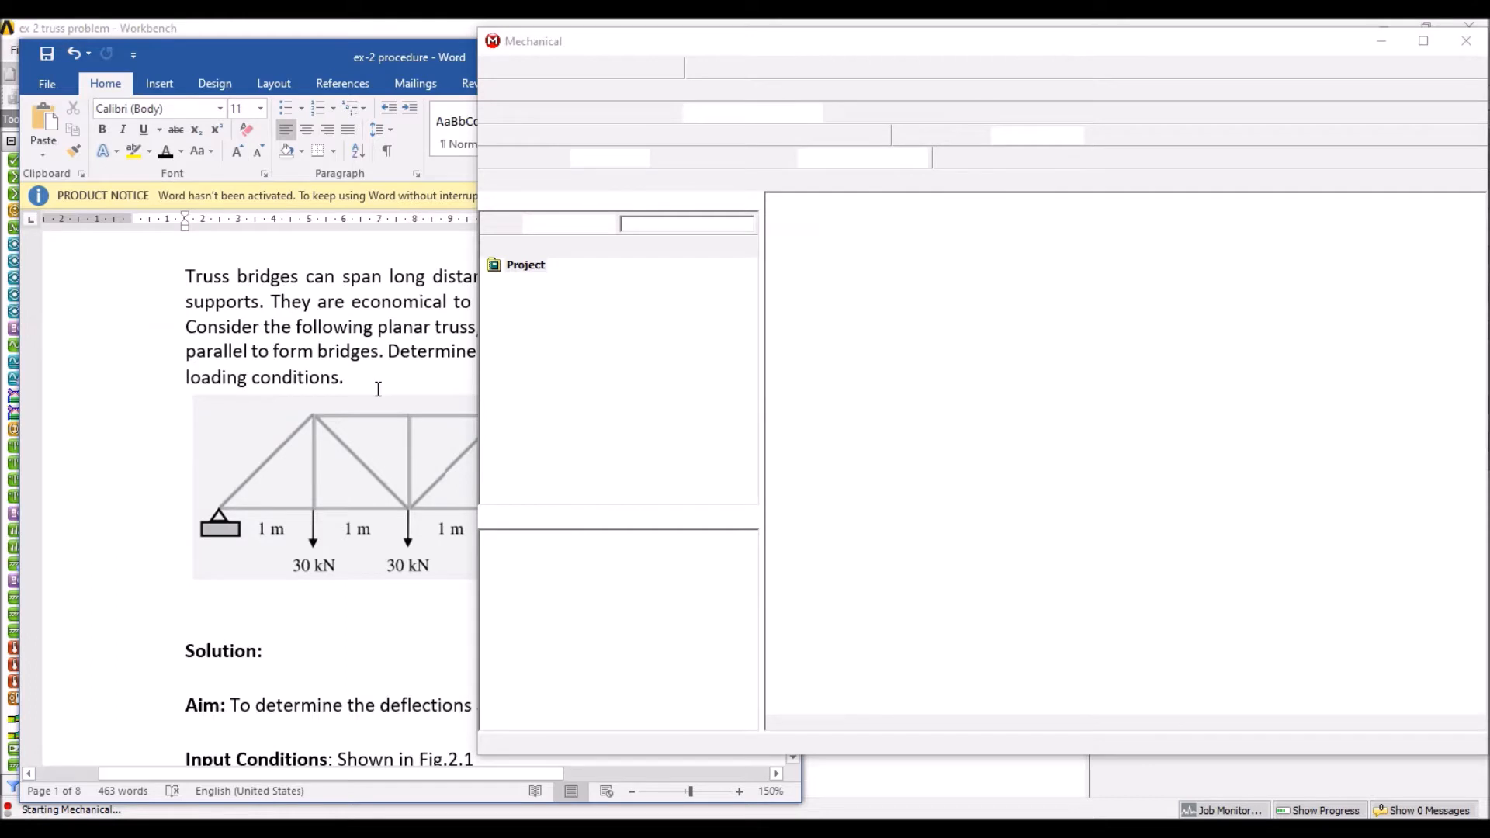
pyautogui.click(322, 66)
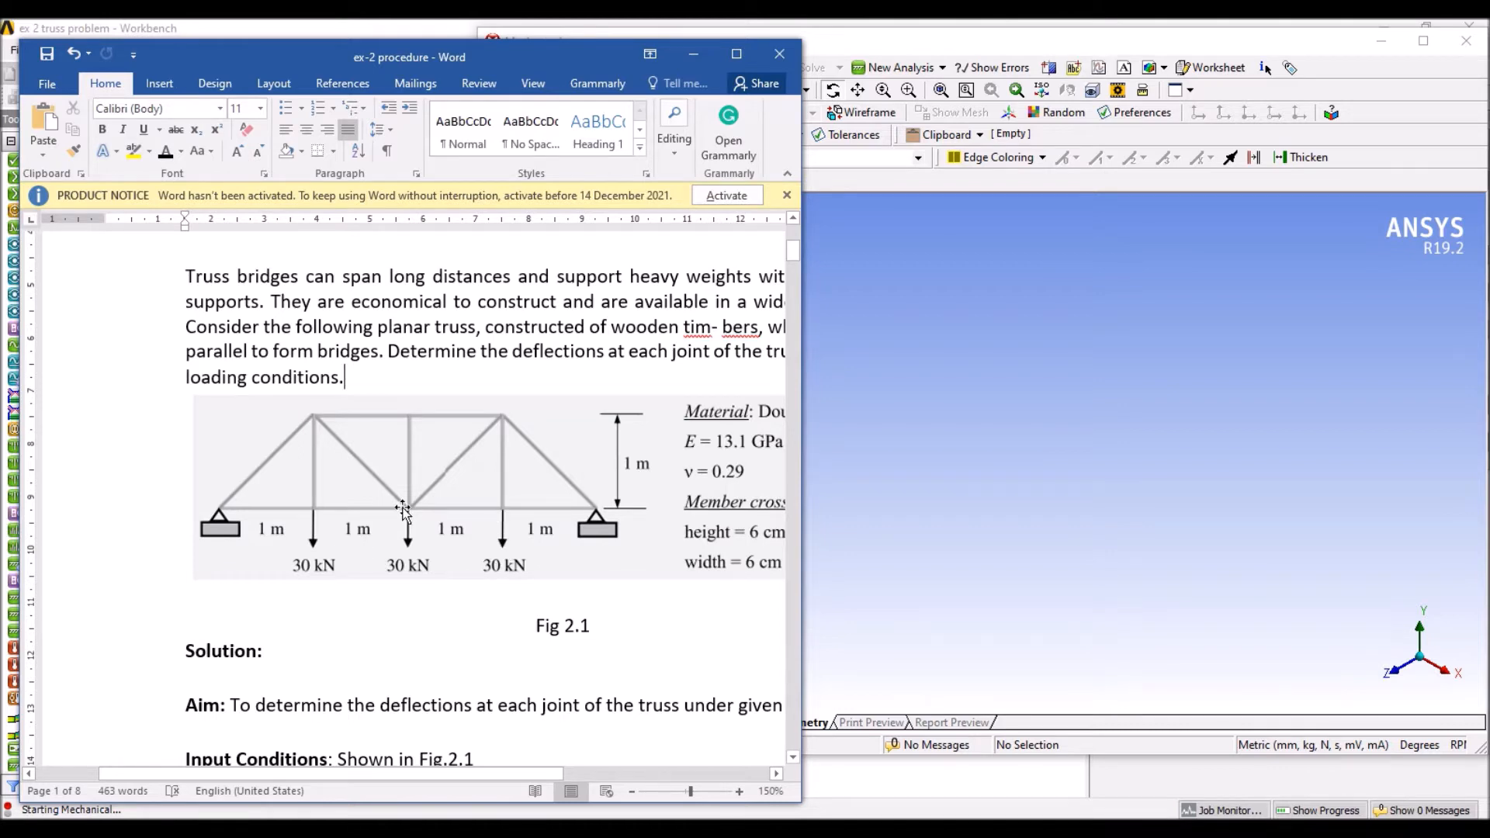
pyautogui.click(238, 455)
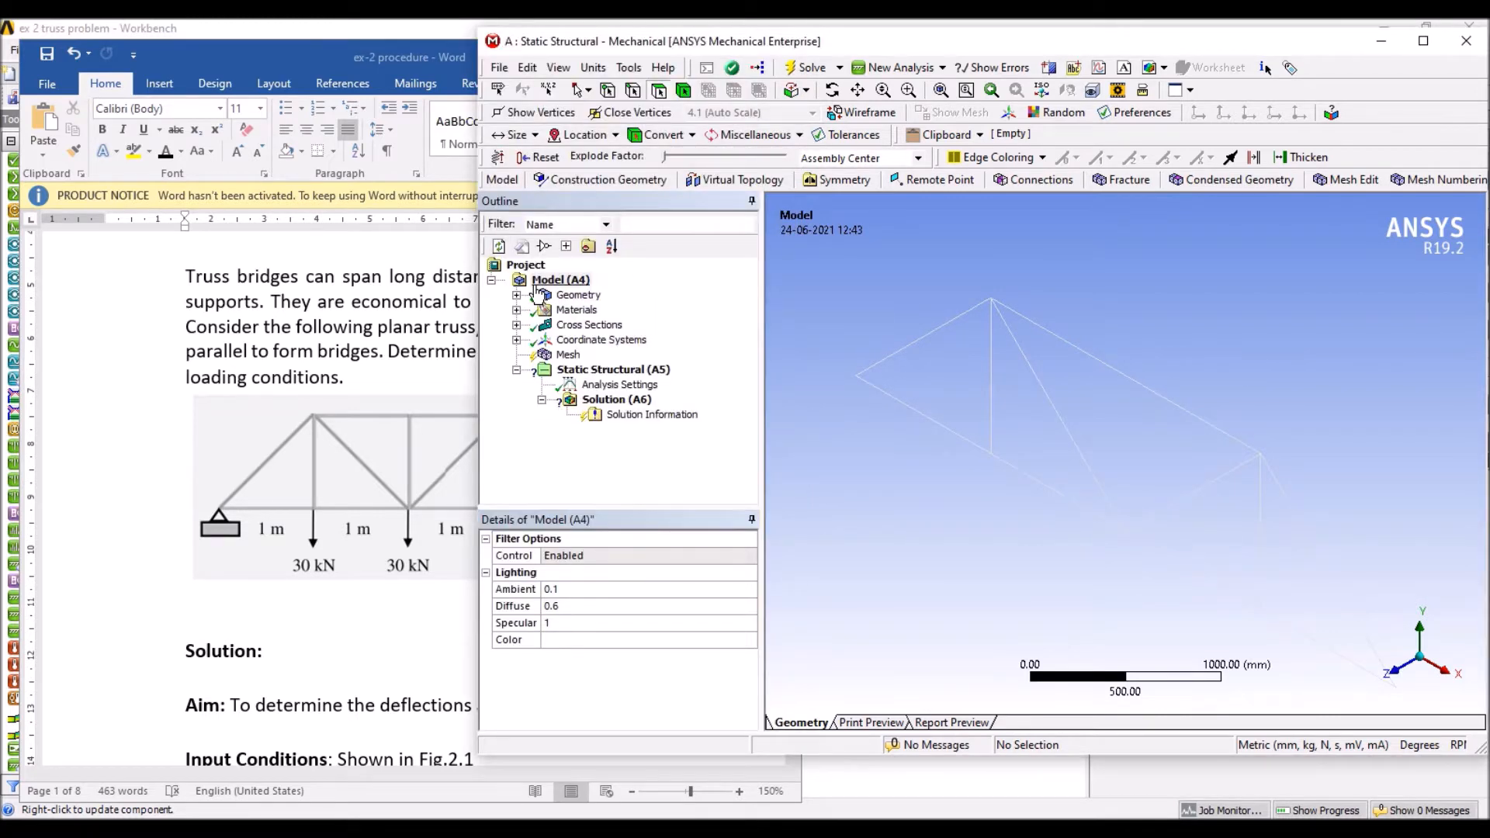
# - Check the required truss material in the Word document and assign Douglas Fir to the line body under Geometry
pyautogui.click(577, 295)
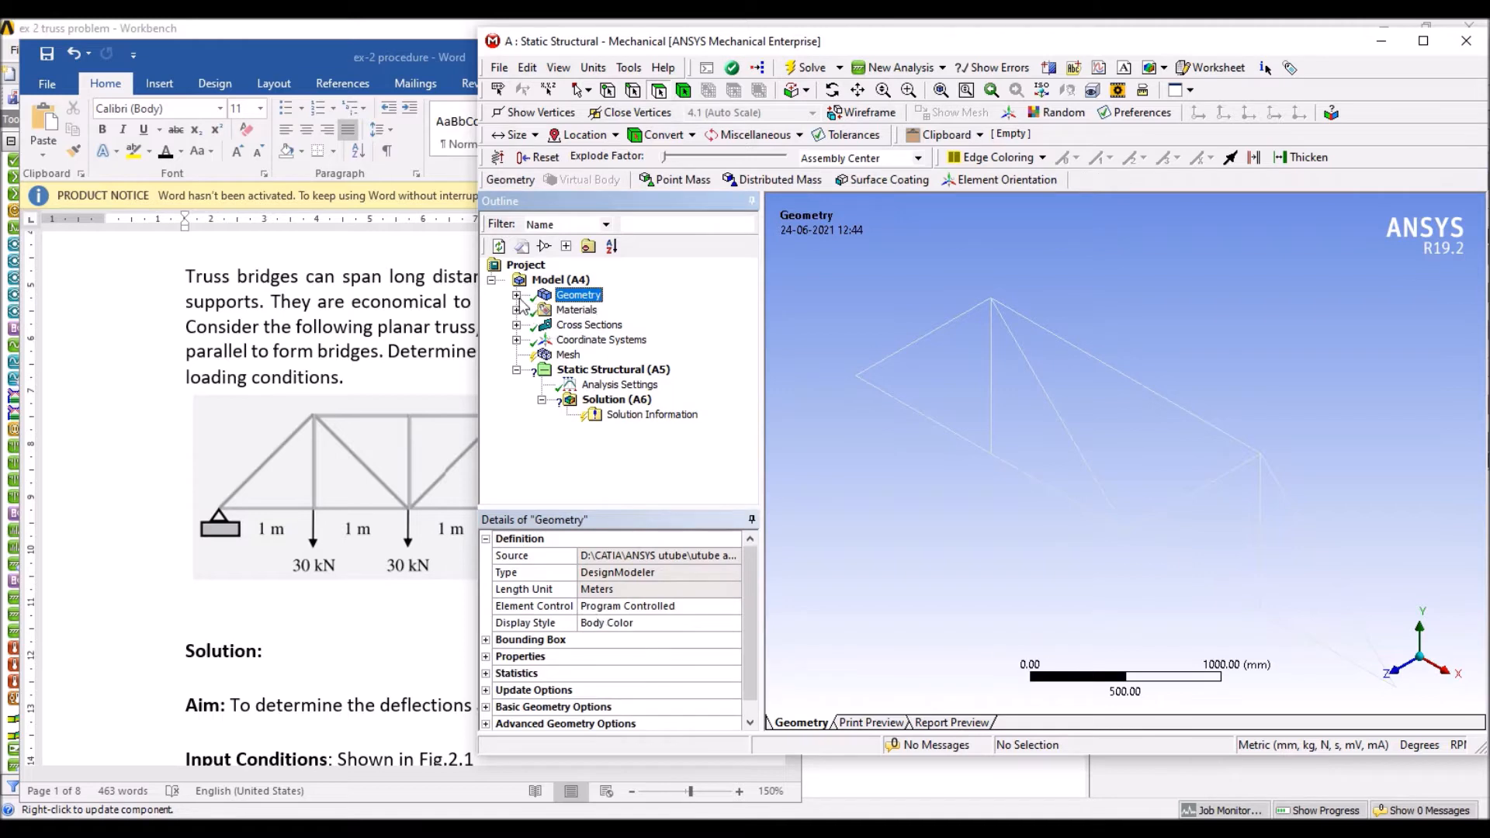
pyautogui.click(516, 295)
pyautogui.click(603, 310)
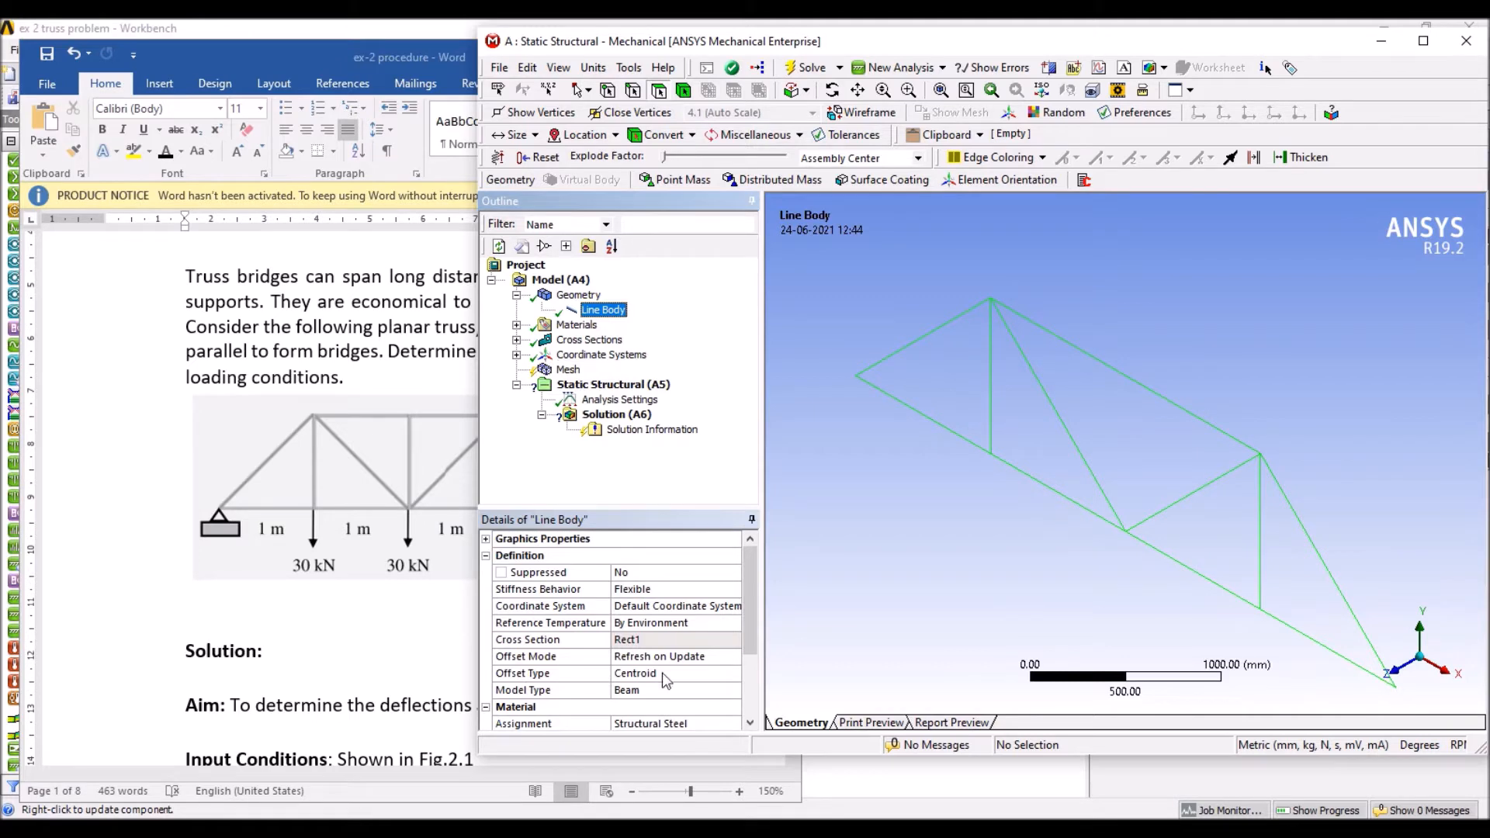
pyautogui.moveTo(750, 633); pyautogui.dragTo(753, 677)
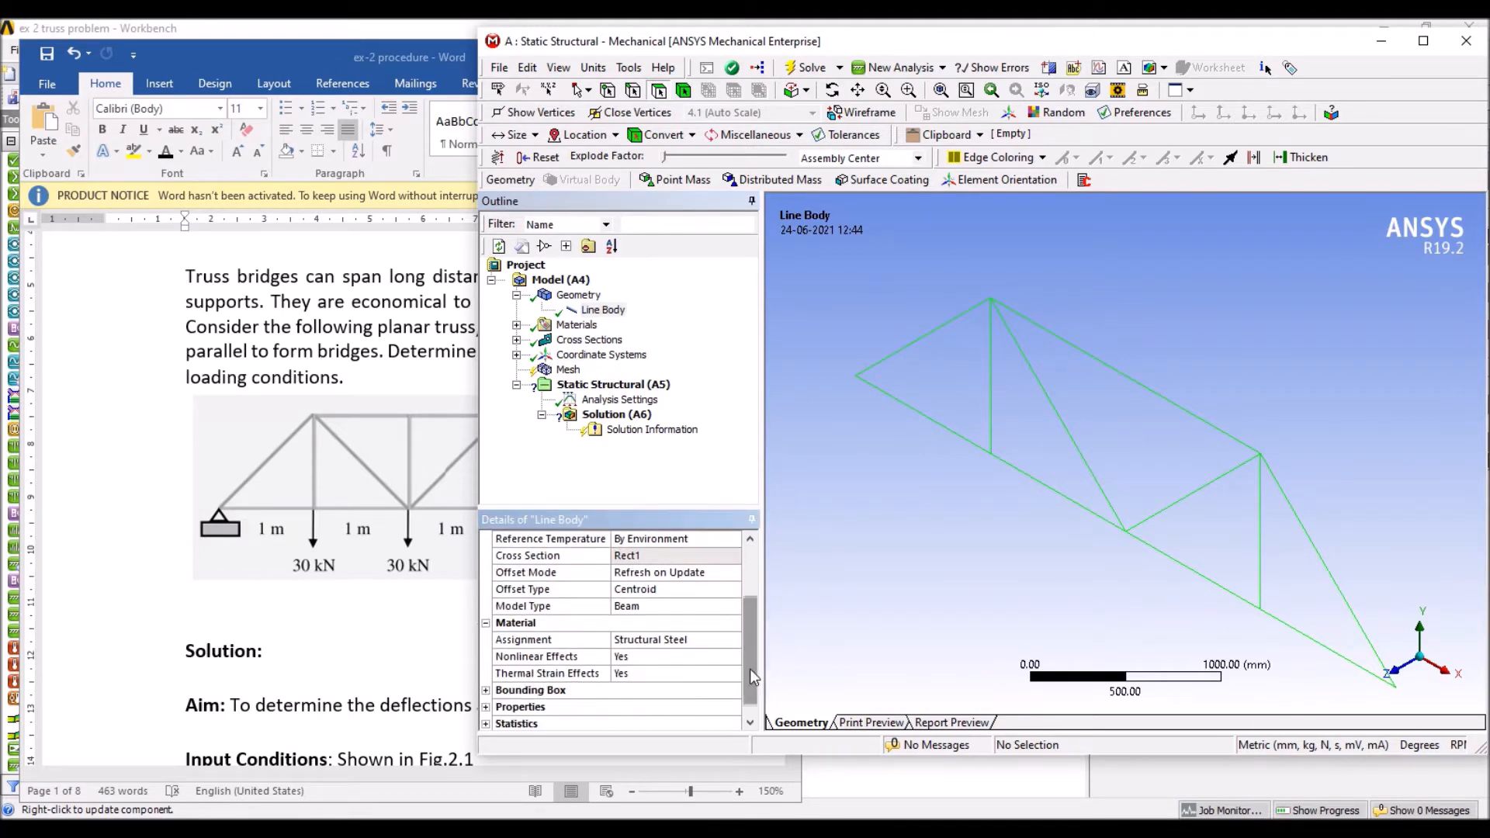
pyautogui.click(389, 386)
pyautogui.moveTo(540, 774); pyautogui.dragTo(604, 772)
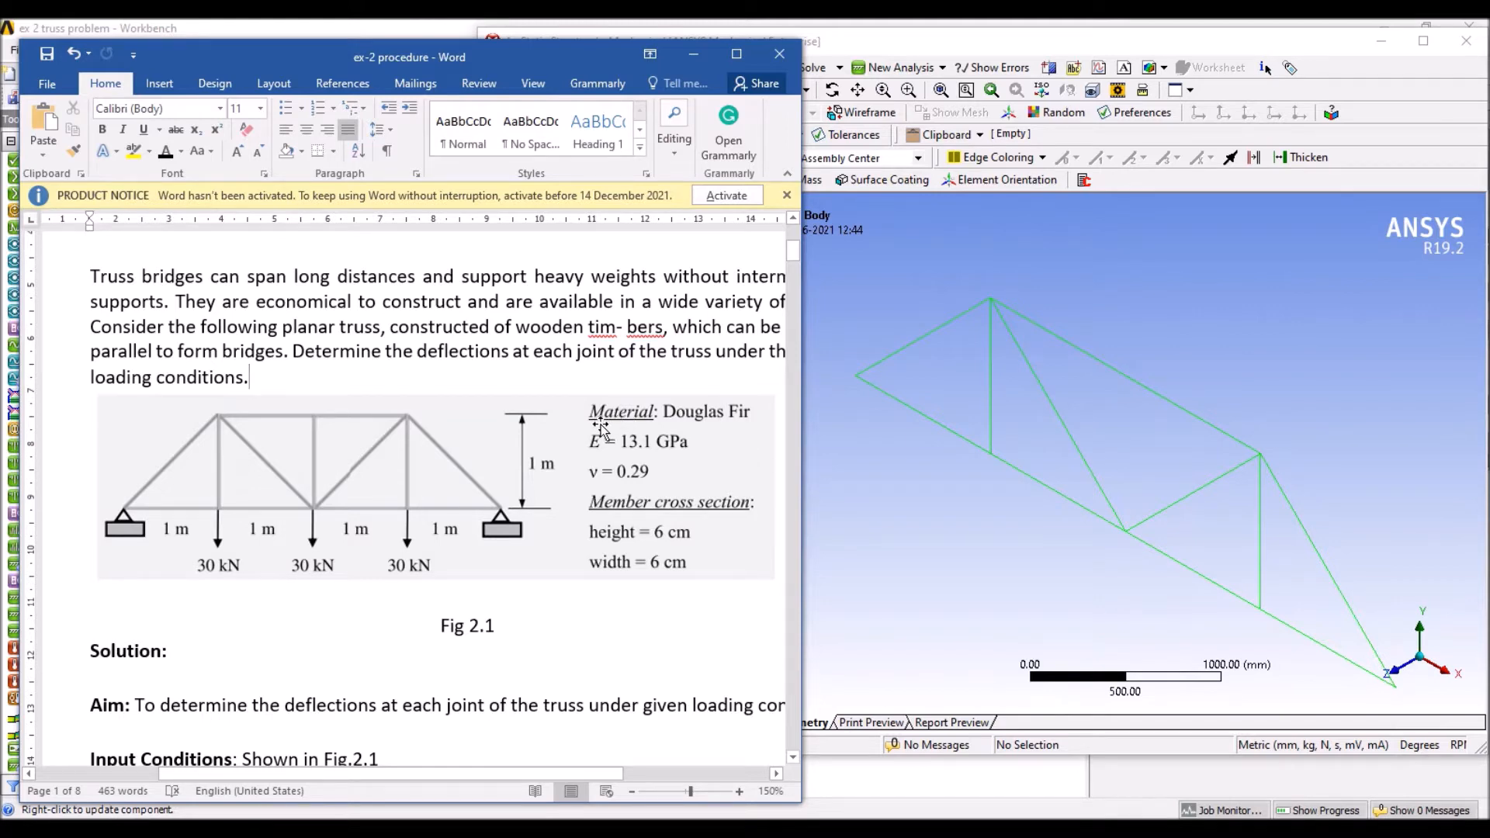
pyautogui.click(868, 444)
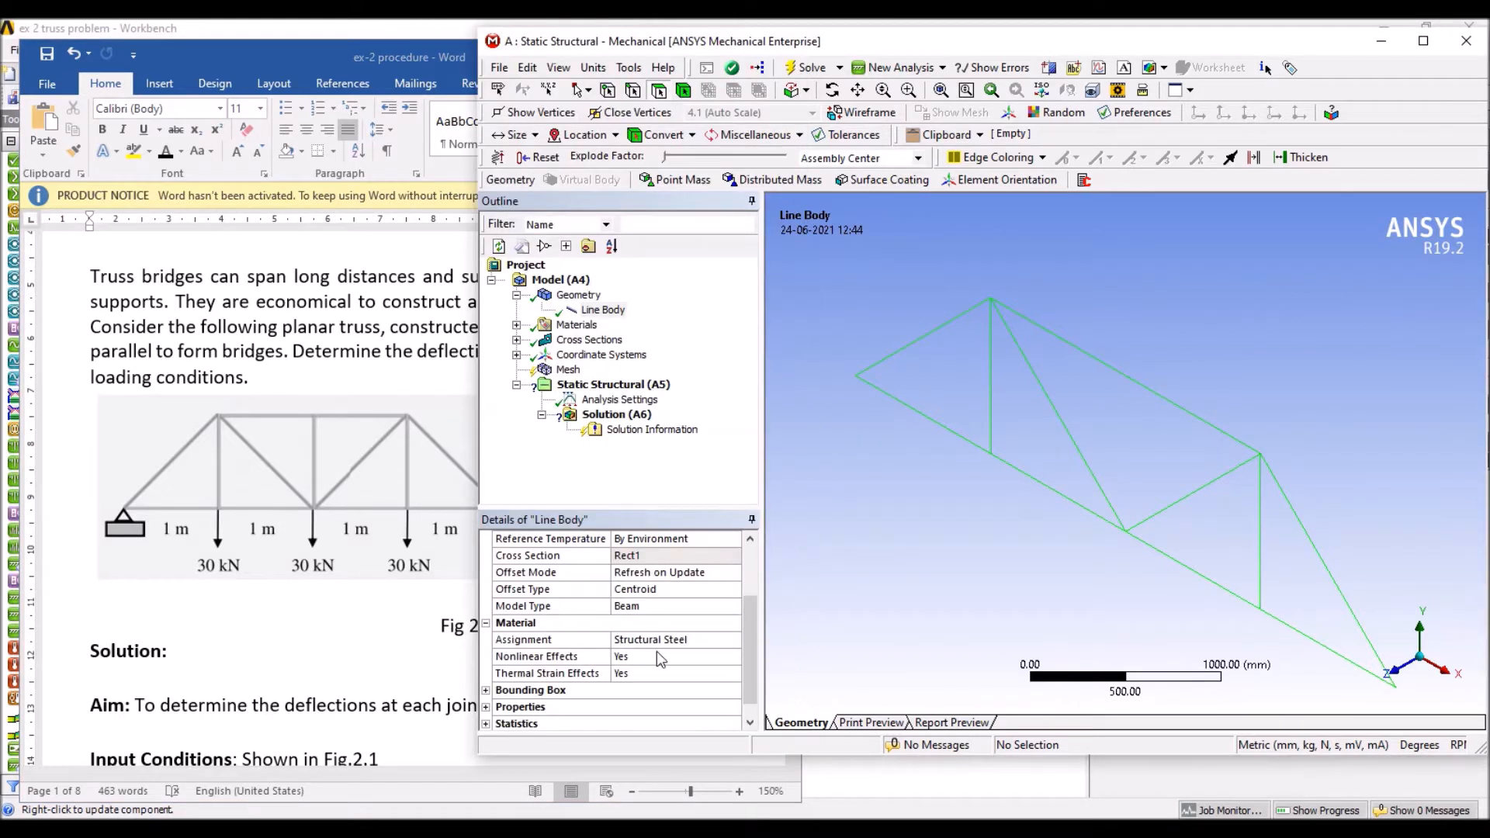
pyautogui.click(553, 643)
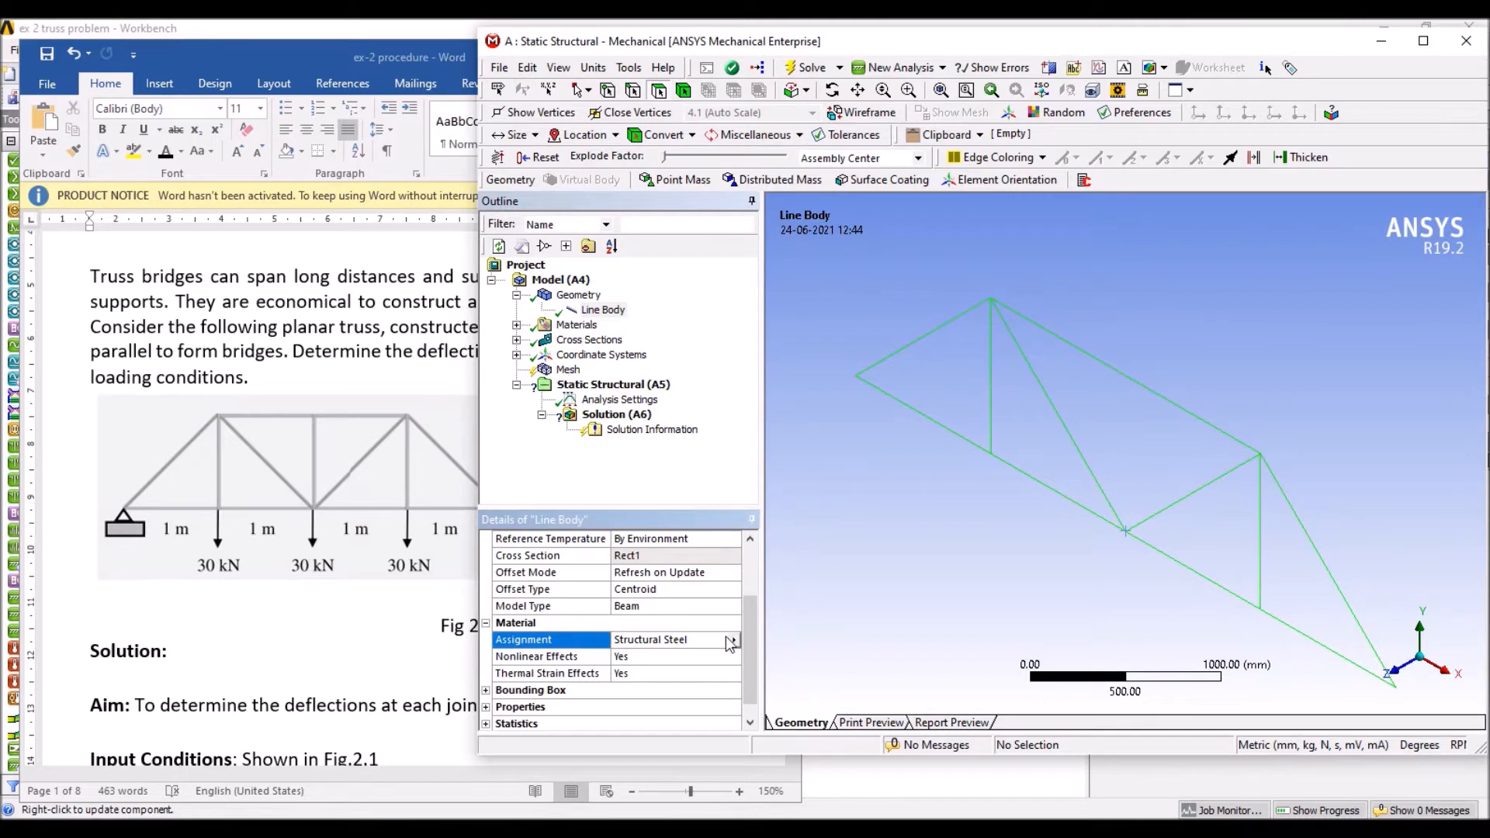
pyautogui.click(733, 640)
pyautogui.click(793, 712)
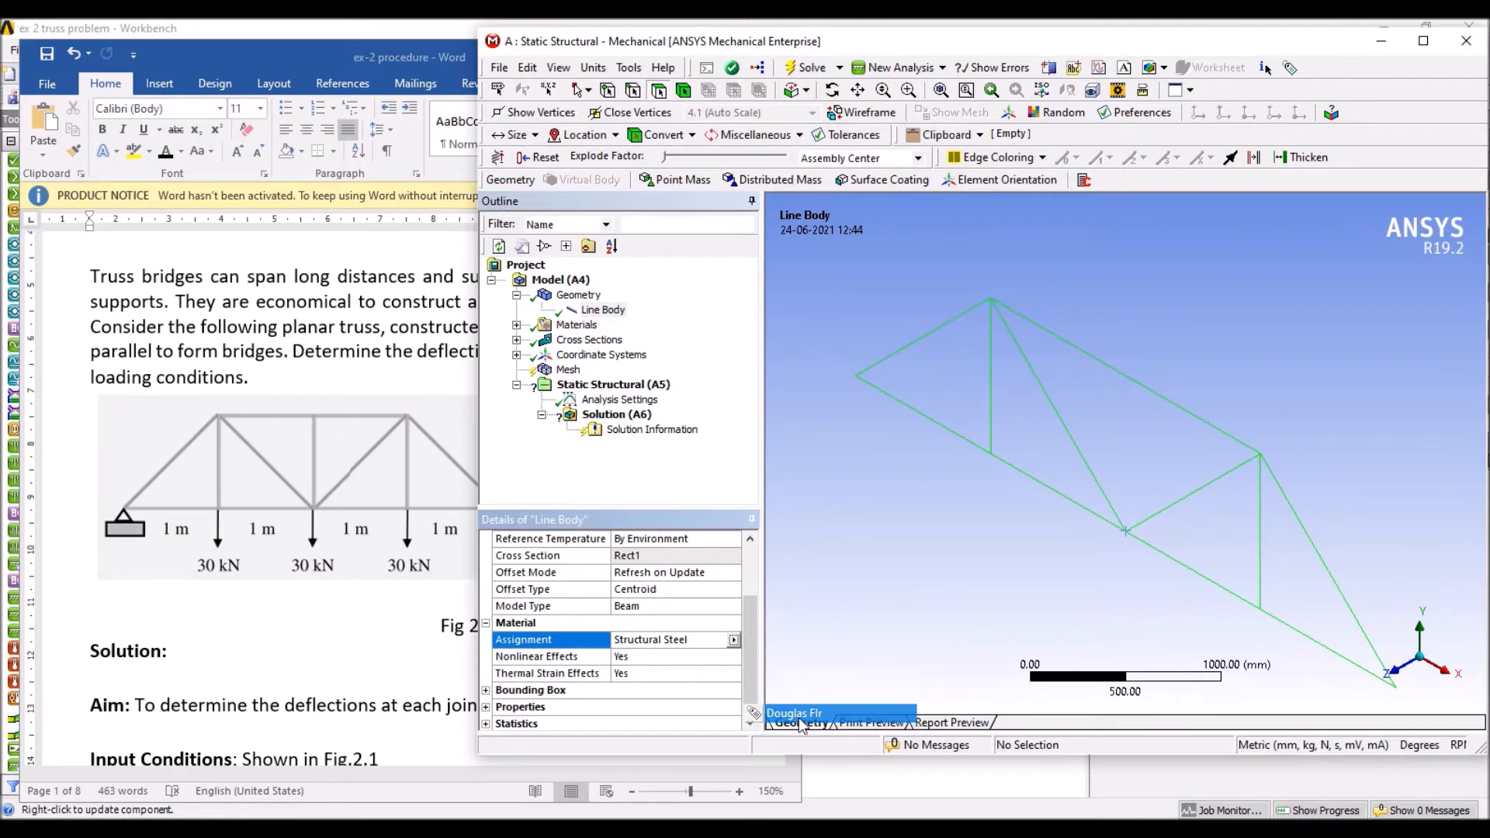
pyautogui.click(578, 295)
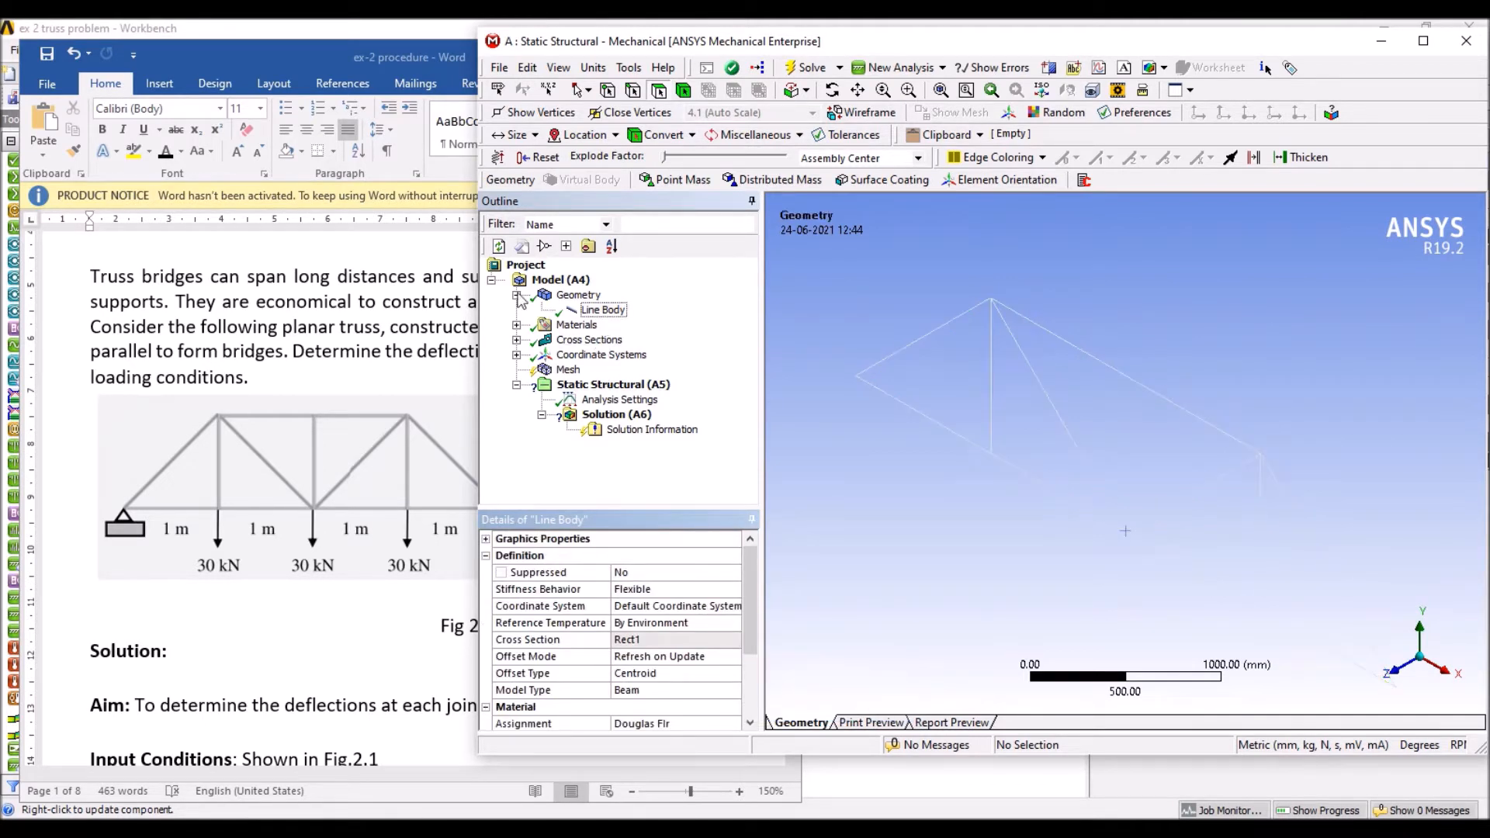
pyautogui.click(516, 295)
# - Generate the mesh of the truss with default settings and inspect the meshed members
pyautogui.click(567, 355)
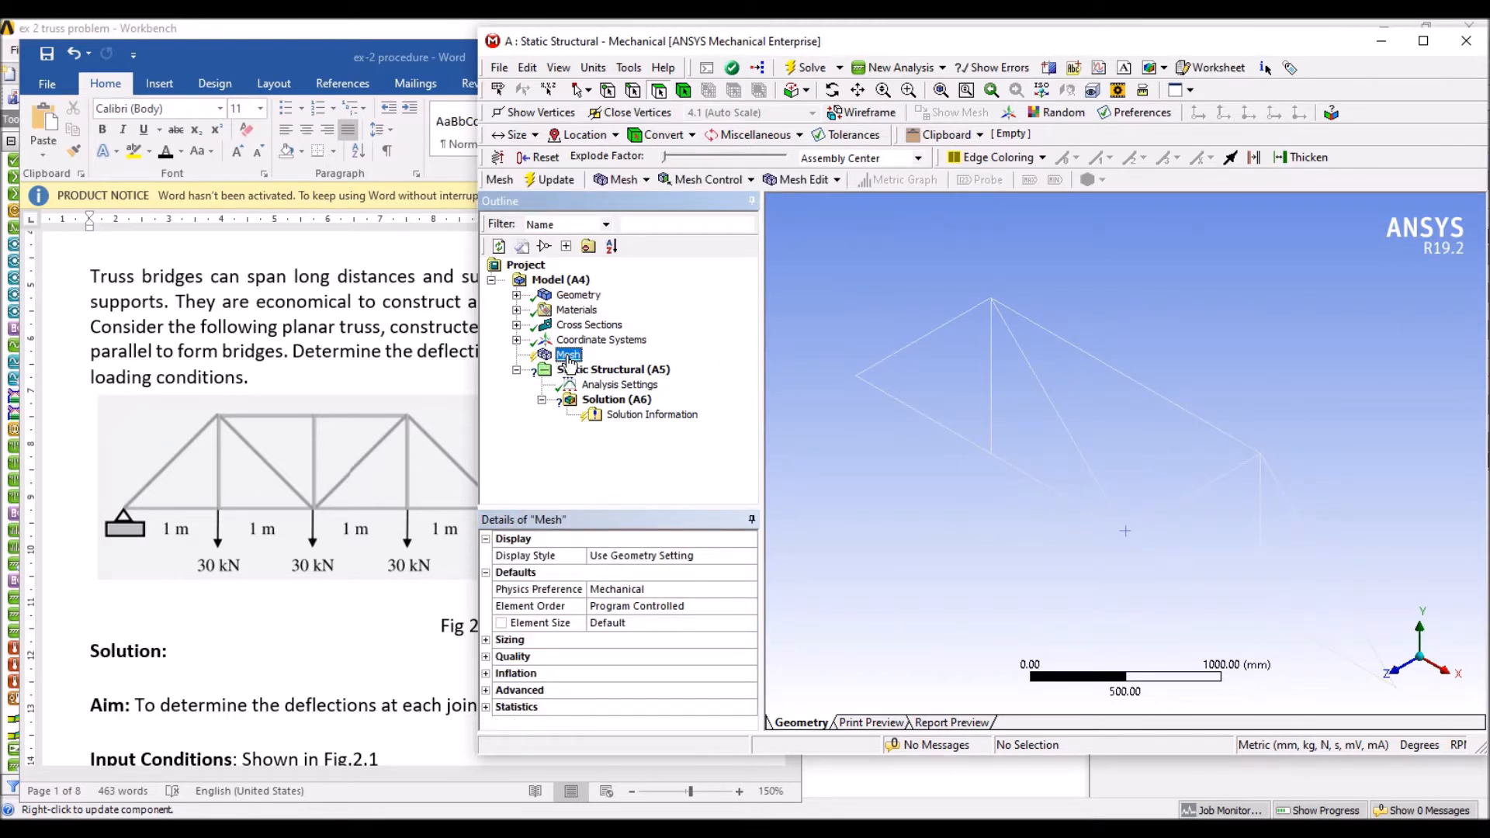
pyautogui.rightClick(567, 356)
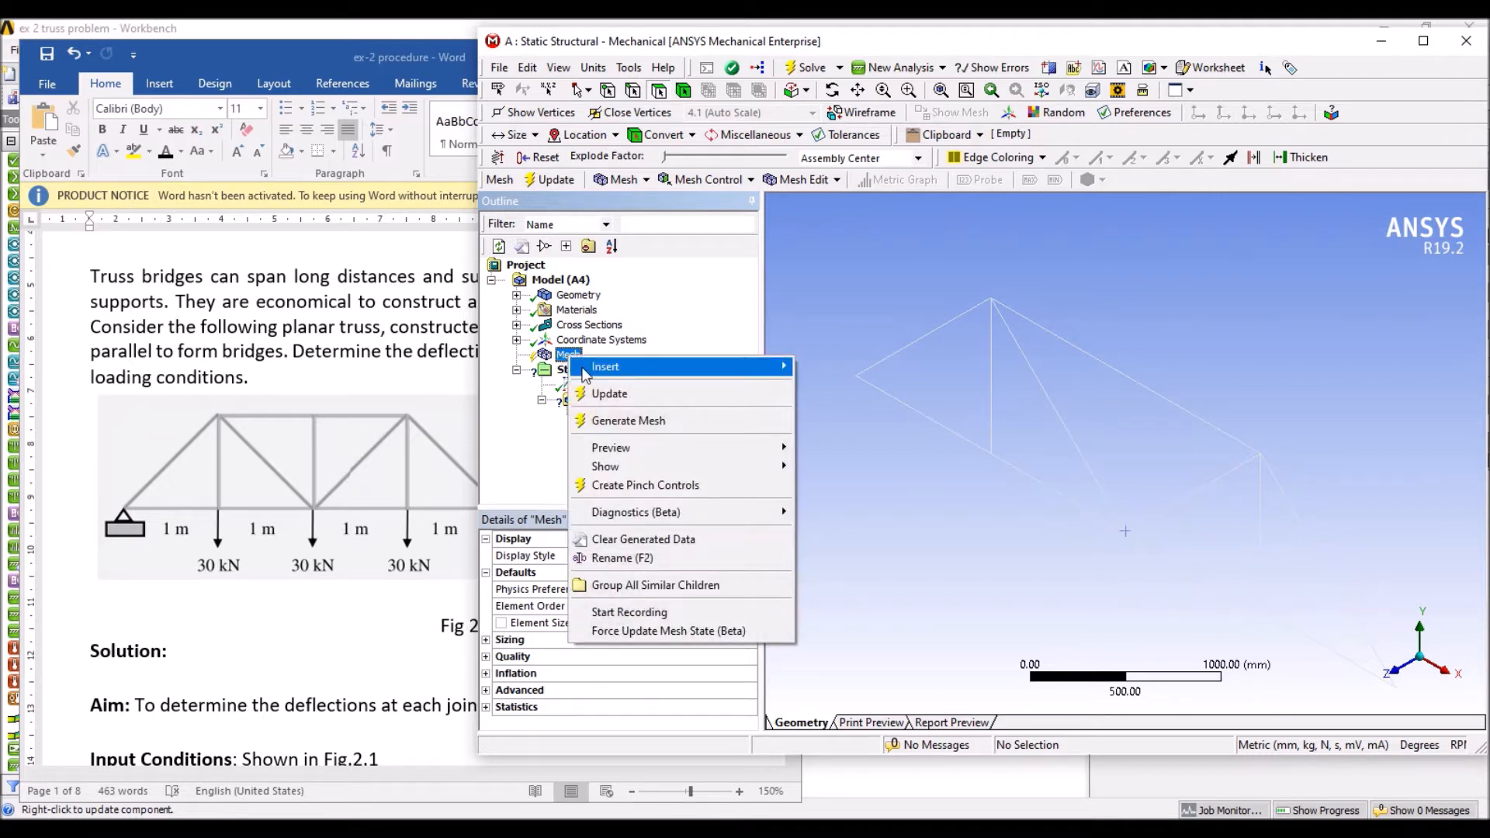
pyautogui.click(621, 420)
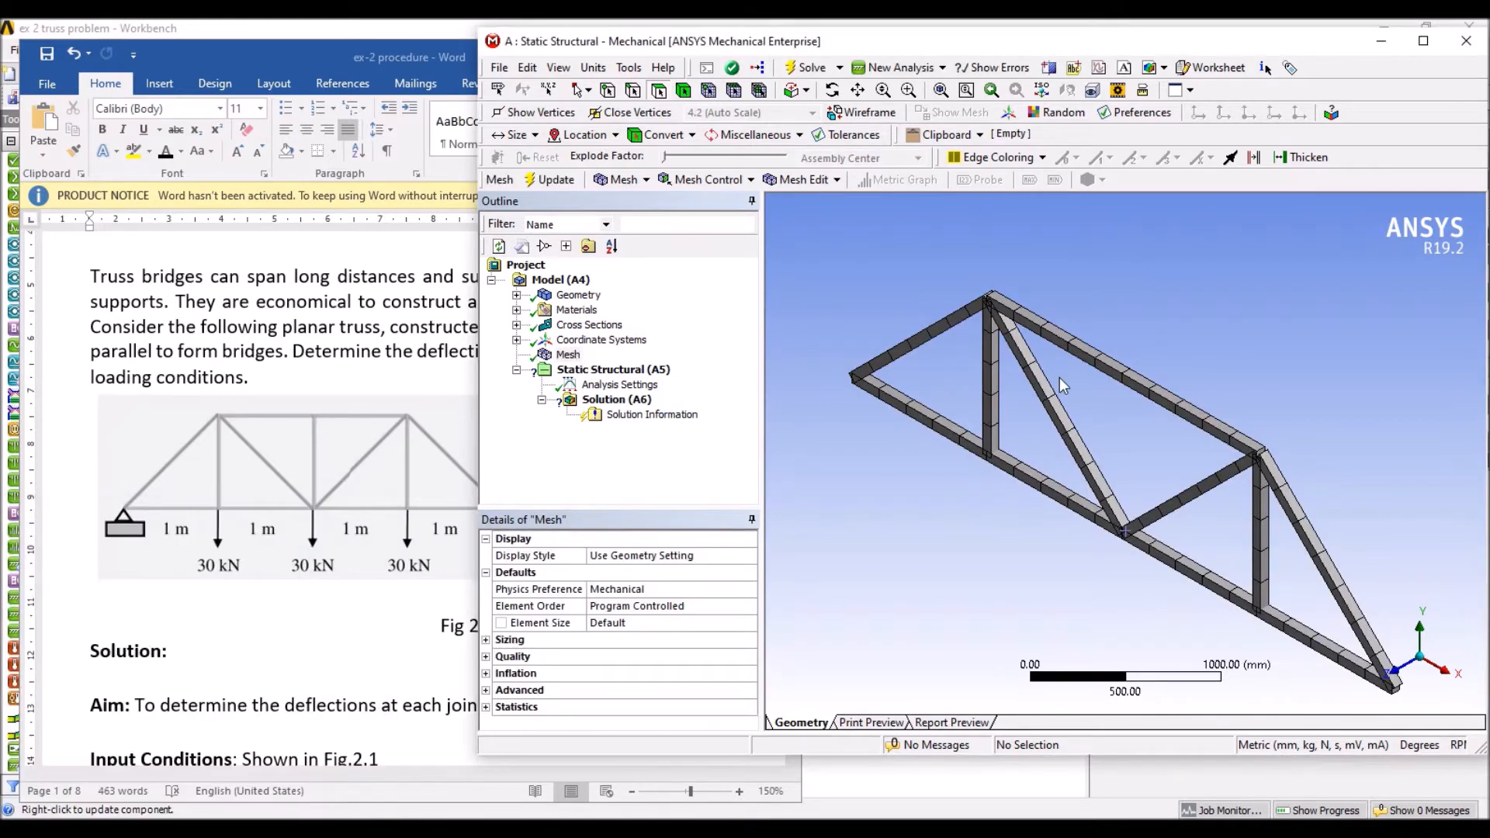
pyautogui.moveTo(1081, 469); pyautogui.dragTo(1115, 454, button='middle')
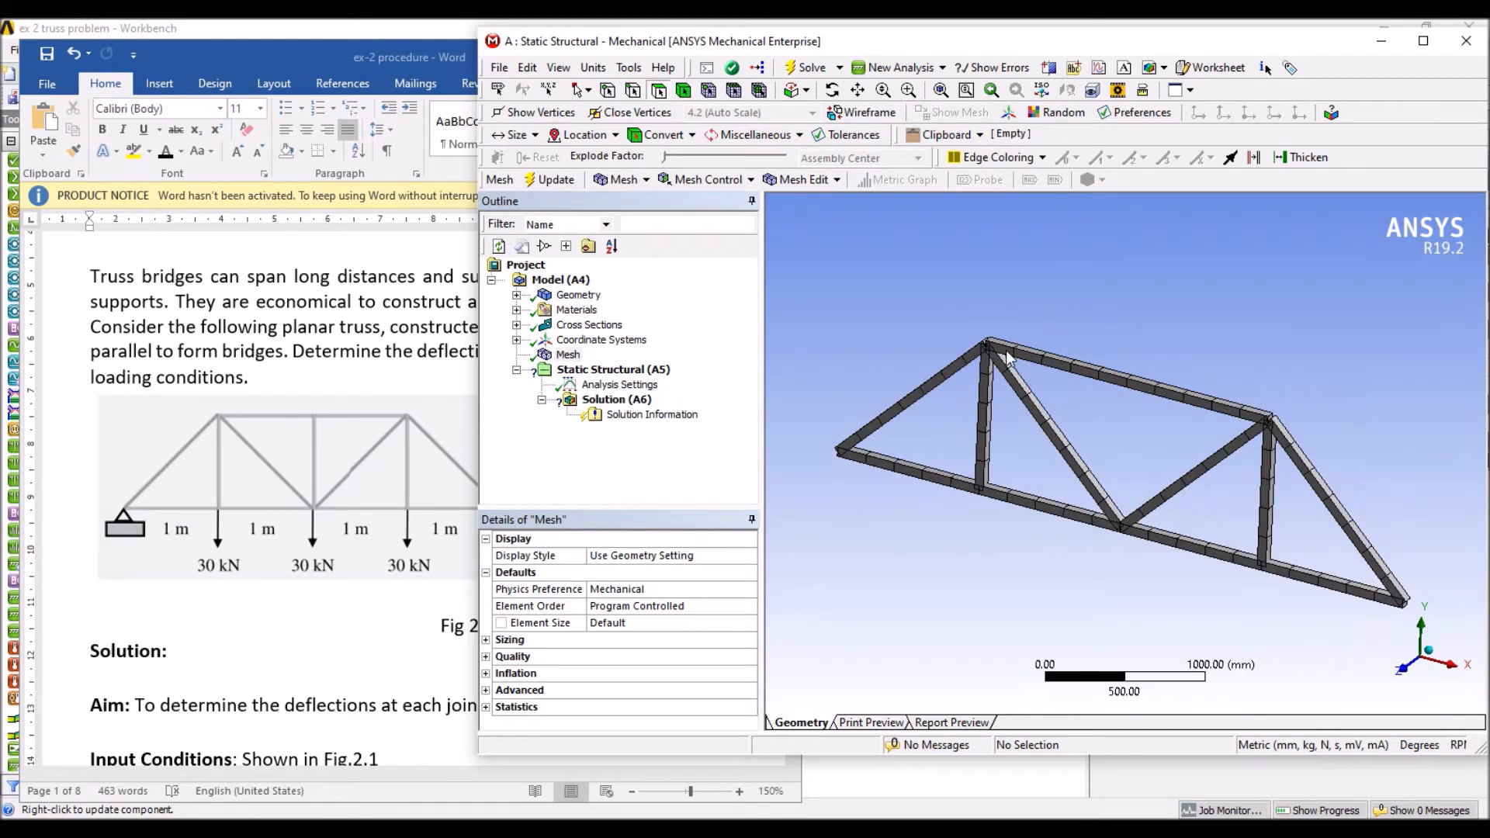
pyautogui.scroll(3, 266, 363)
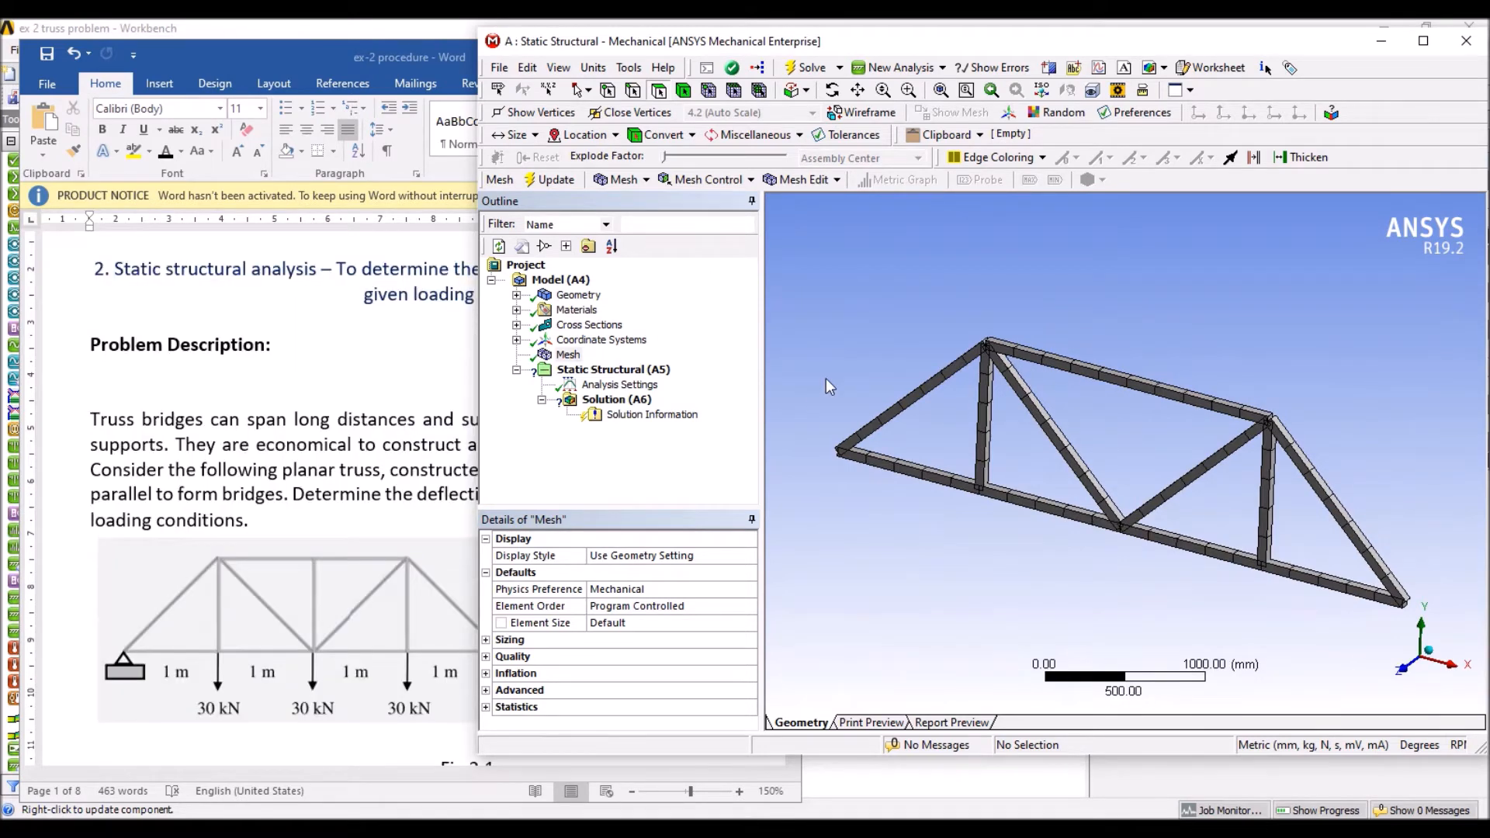
# - Maximize the Mechanical window and insert a Sizing control under Mesh
pyautogui.click(1423, 40)
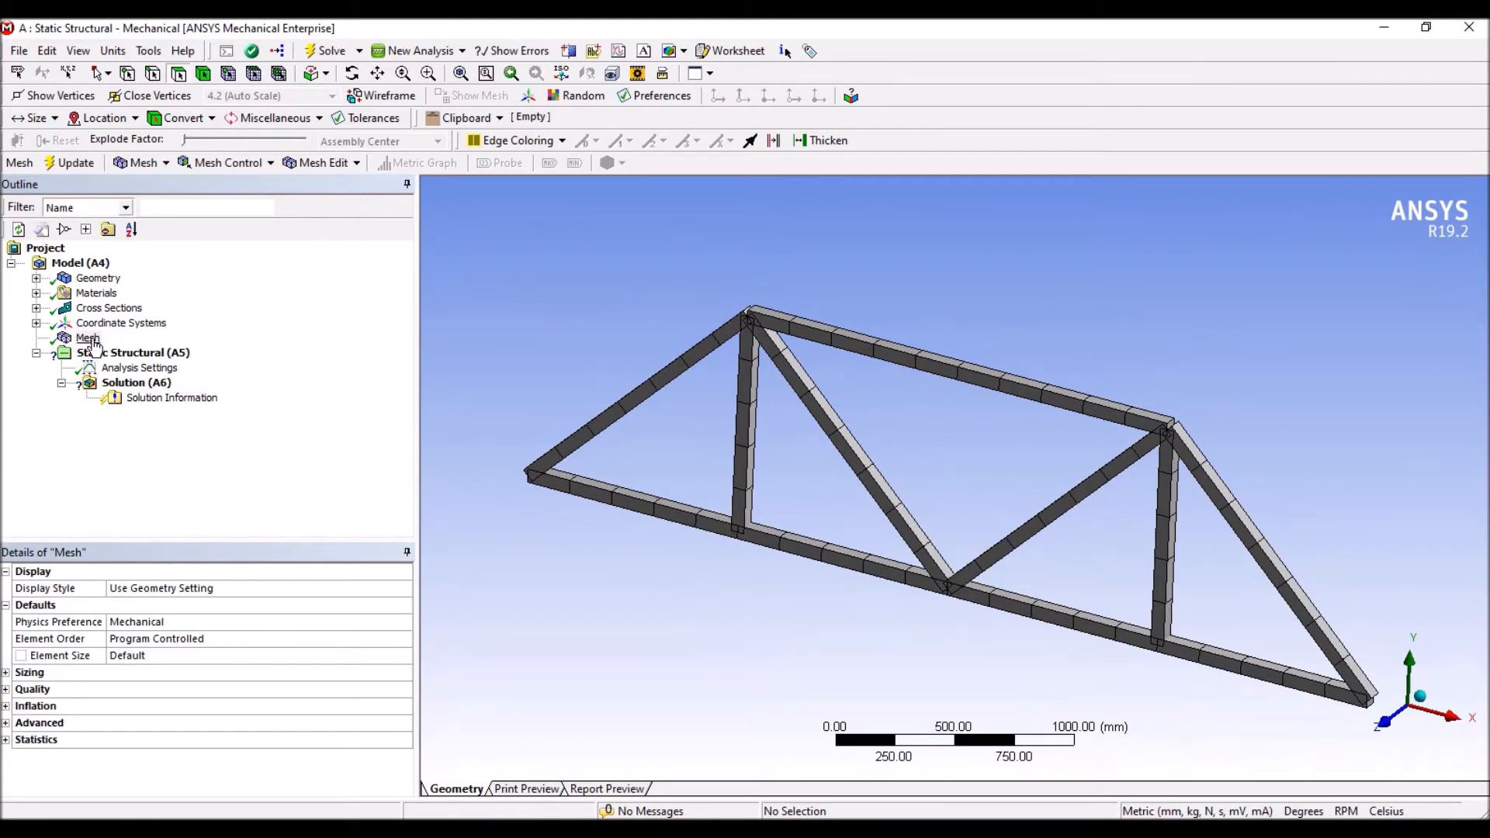
pyautogui.click(88, 339)
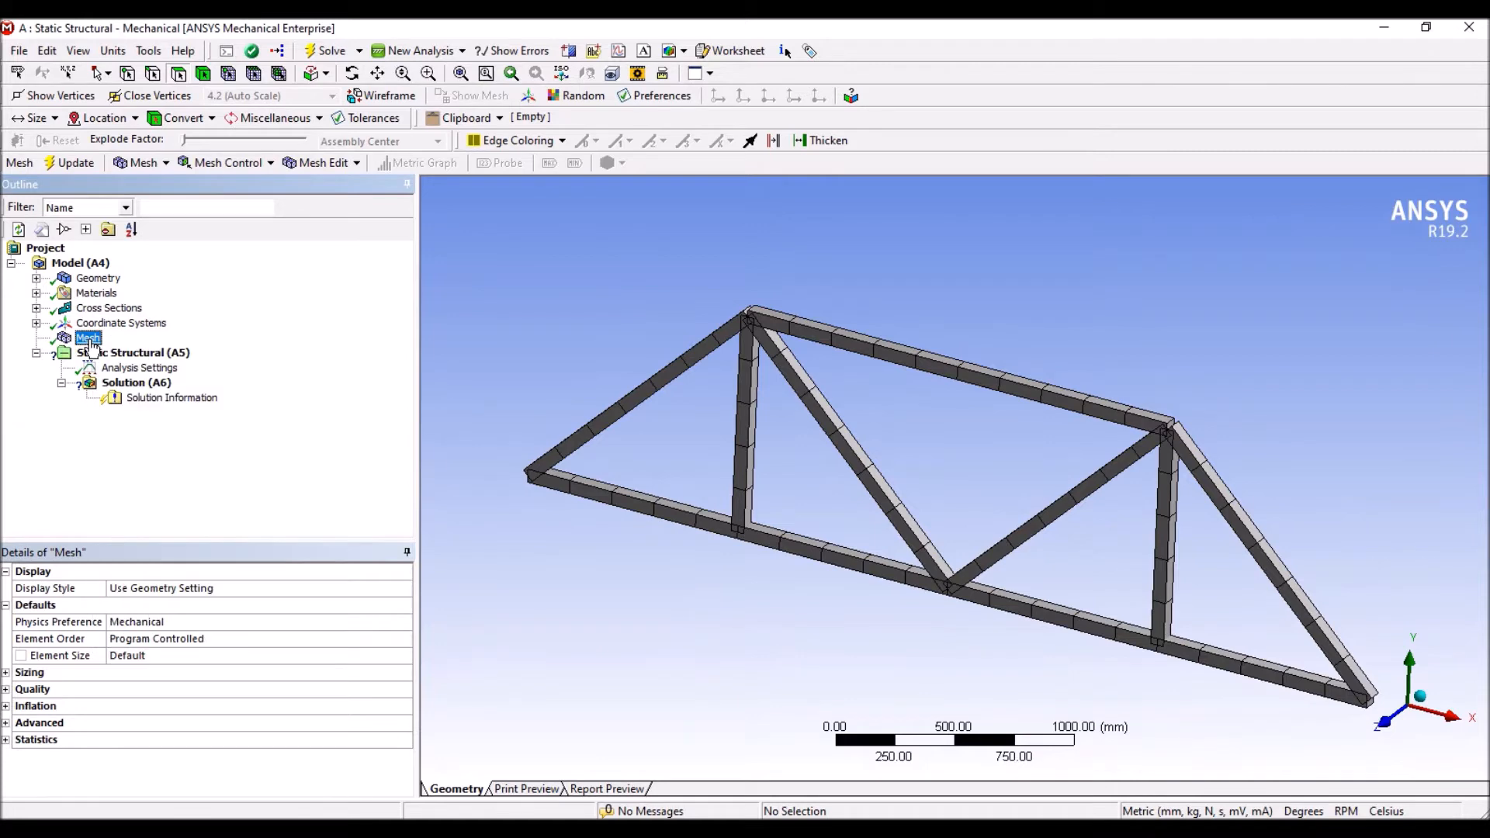
pyautogui.rightClick(91, 346)
pyautogui.moveTo(194, 351)
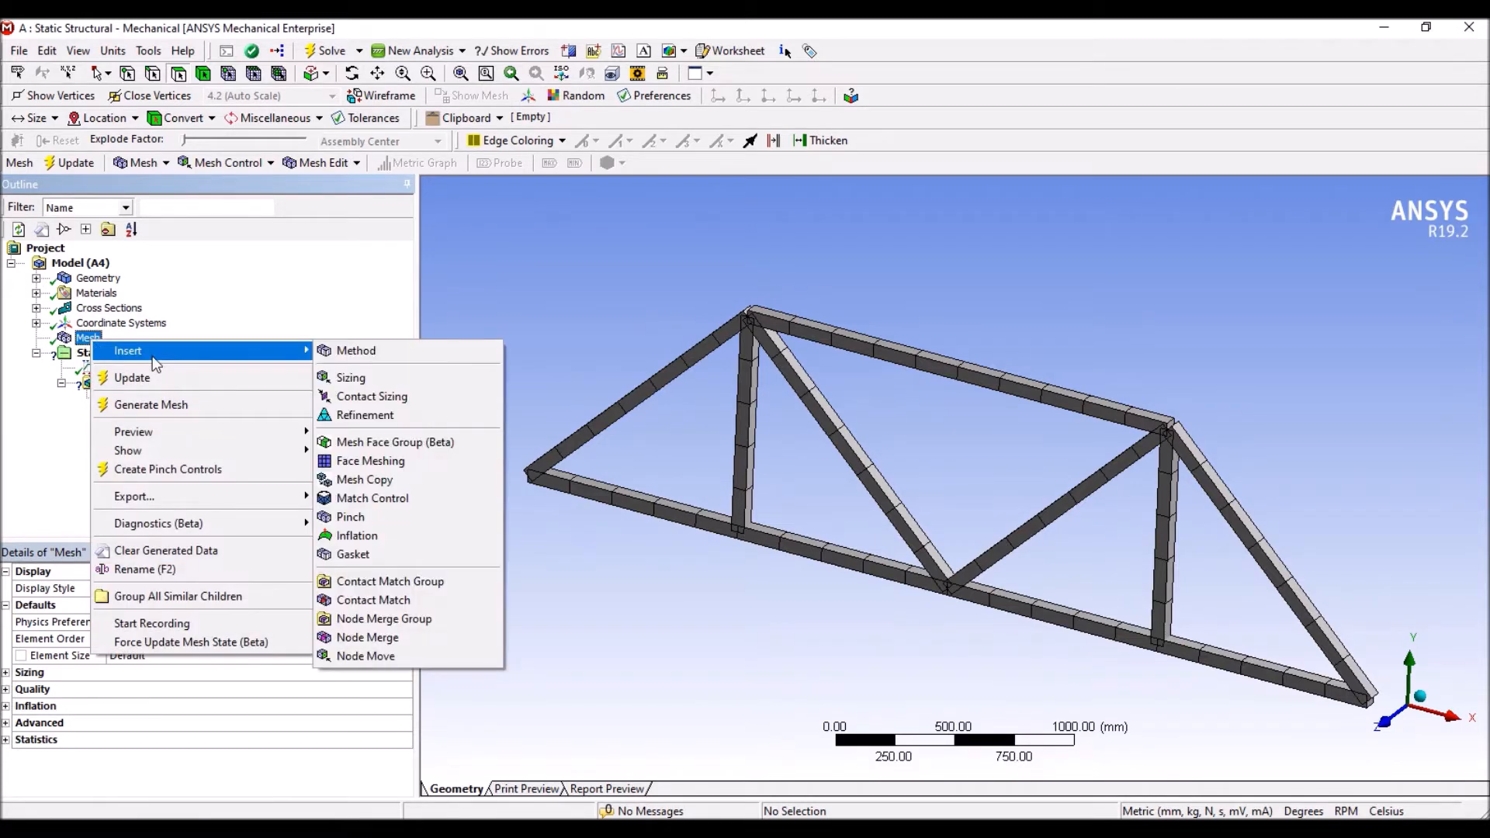
pyautogui.click(408, 375)
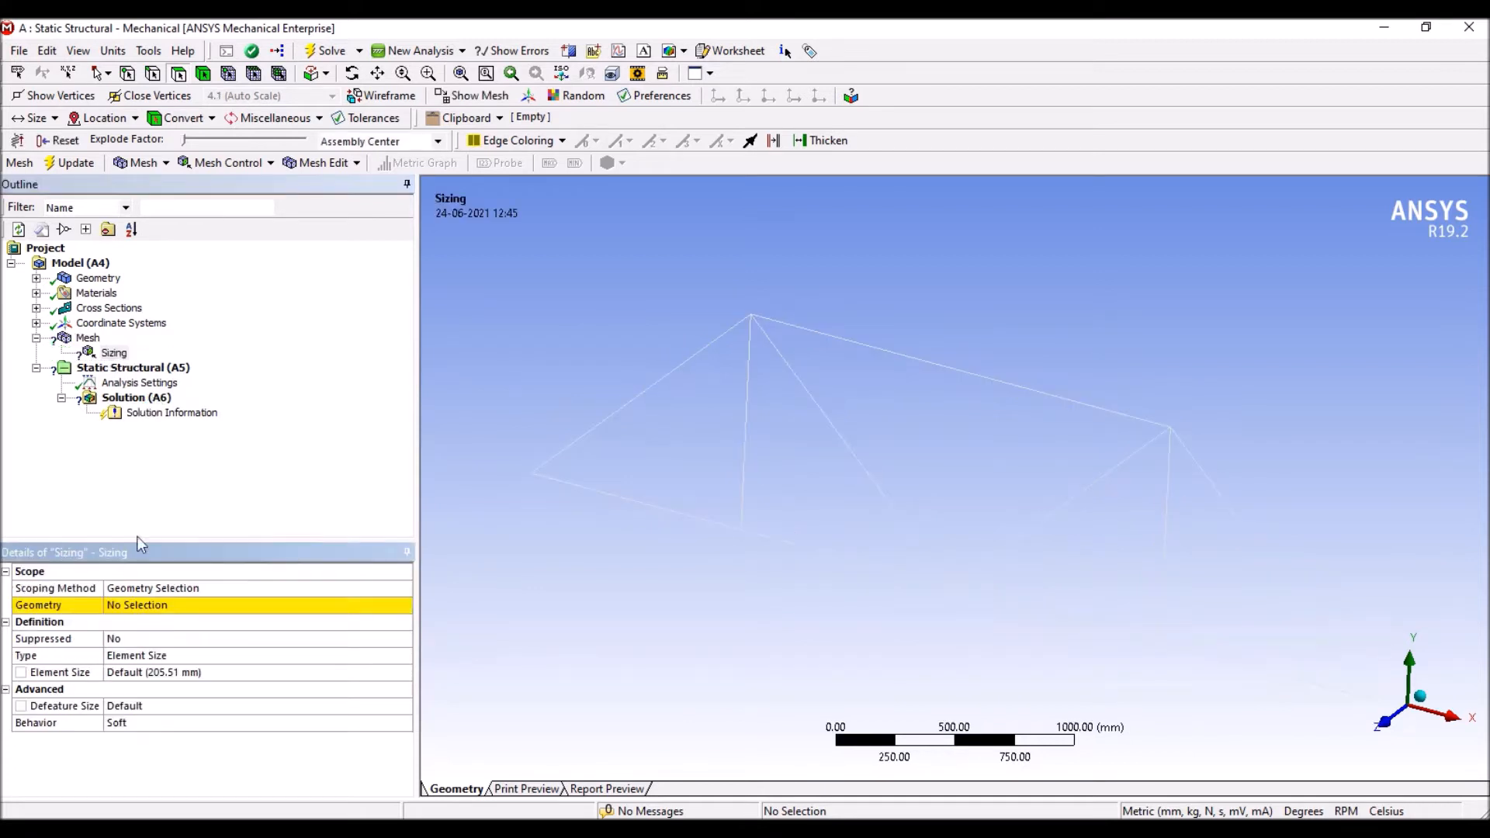
# - Scope the sizing control to the entire truss body and set its element size to 10 mm
pyautogui.click(167, 607)
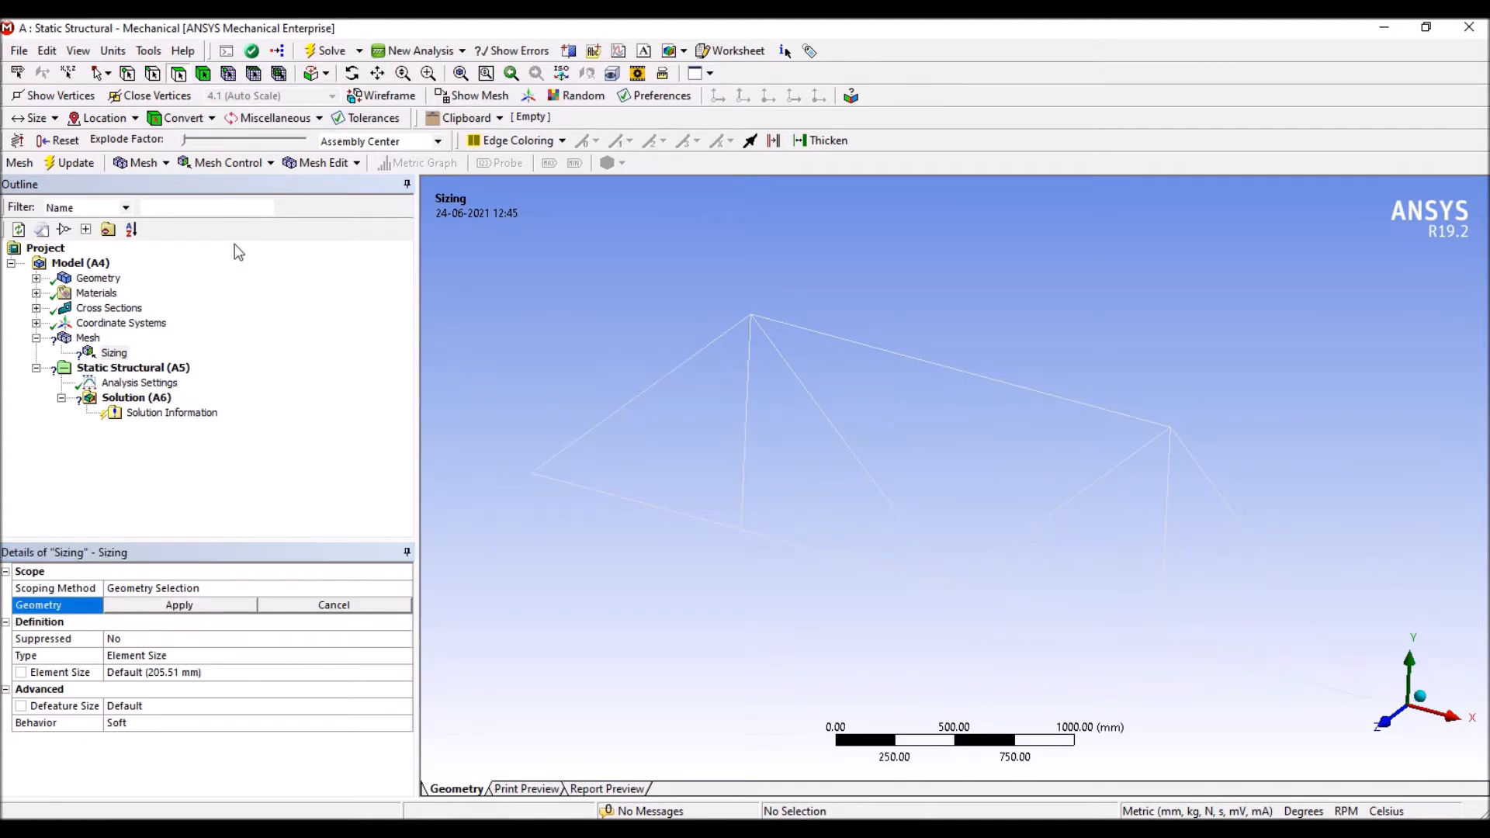
pyautogui.click(203, 608)
pyautogui.click(208, 614)
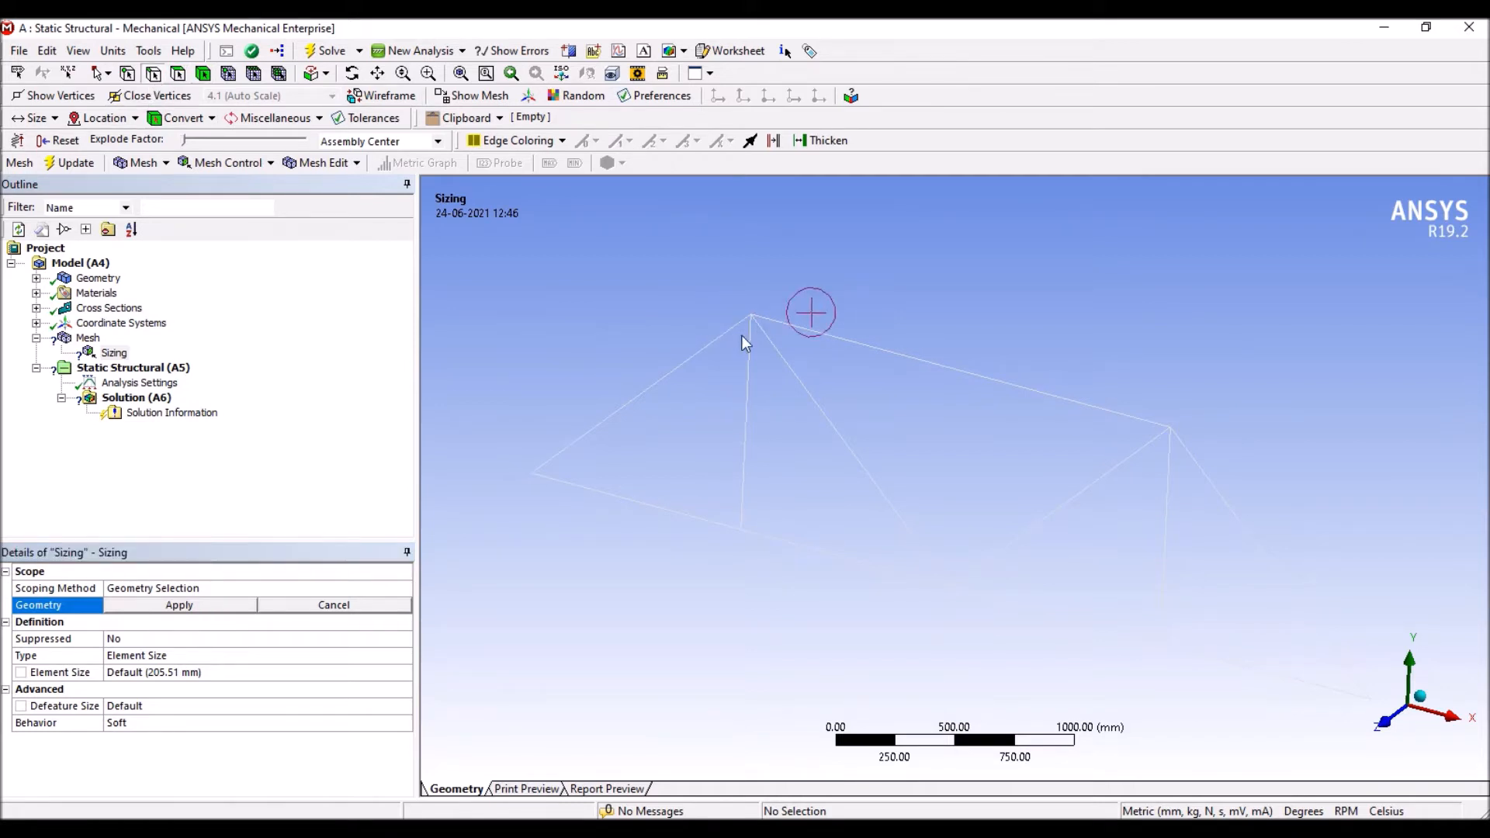
pyautogui.click(726, 340)
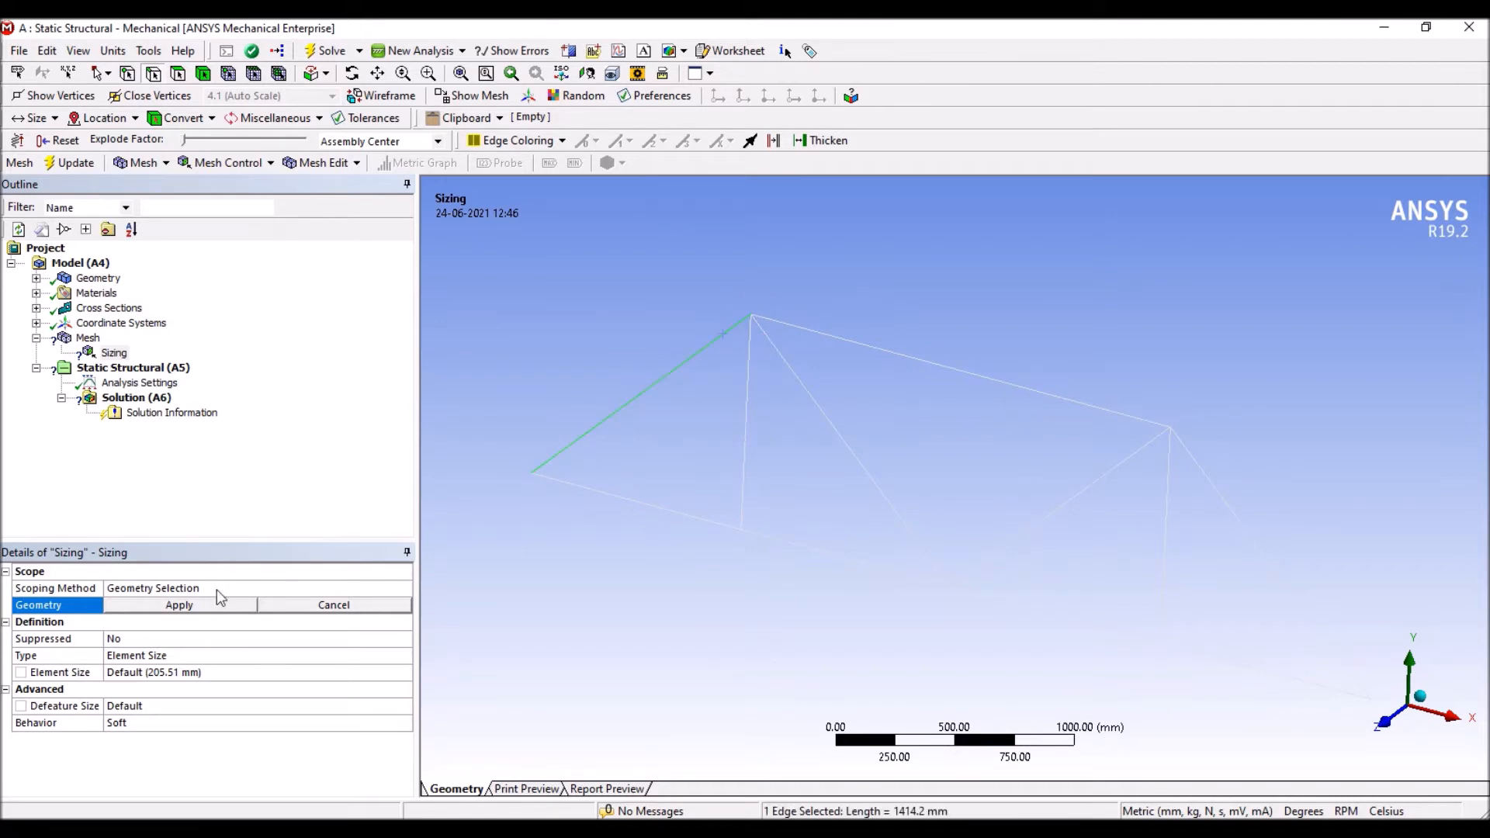
pyautogui.click(203, 73)
pyautogui.click(768, 334)
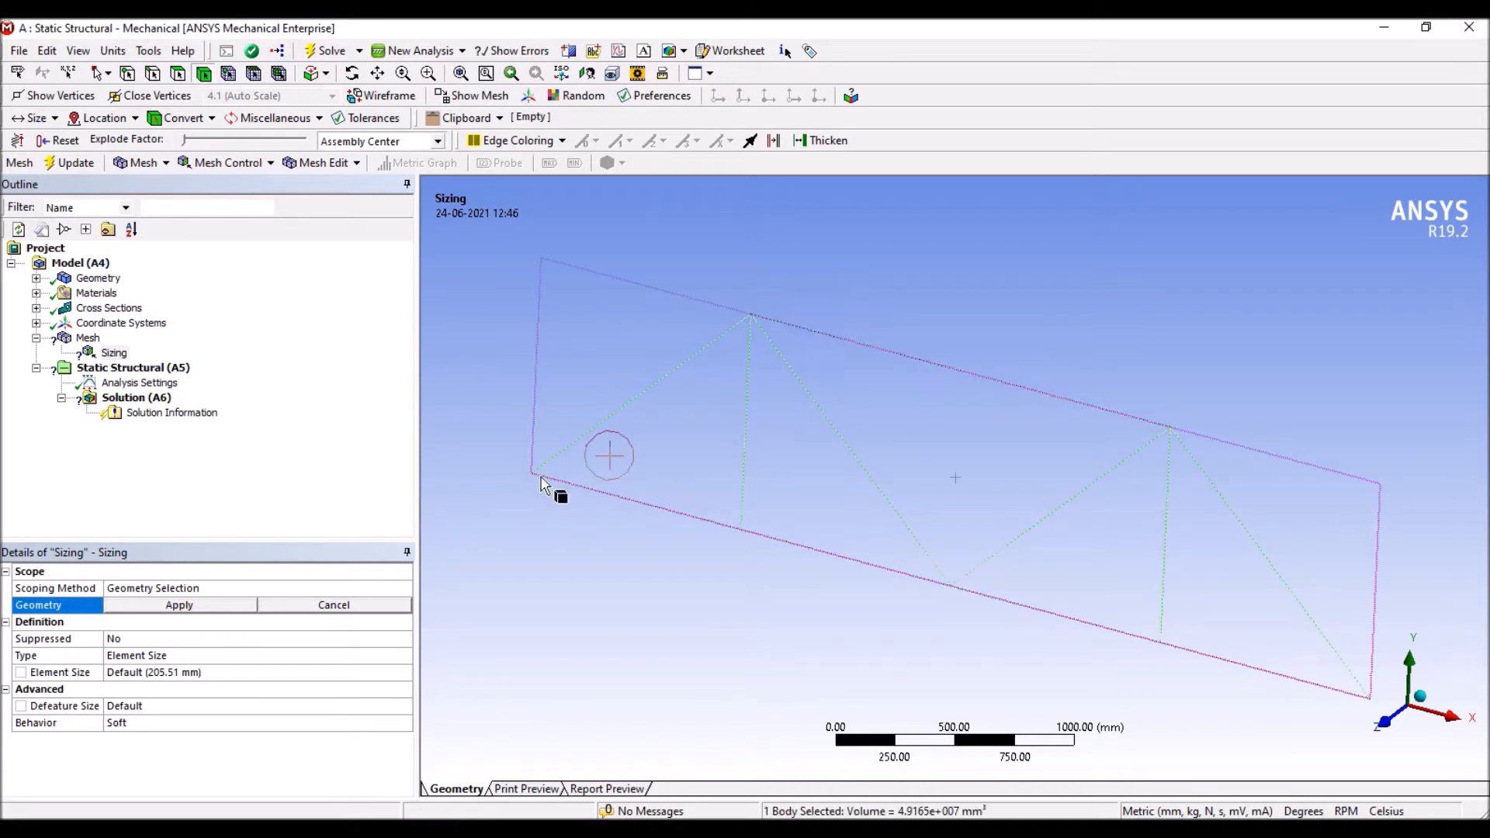
pyautogui.click(222, 609)
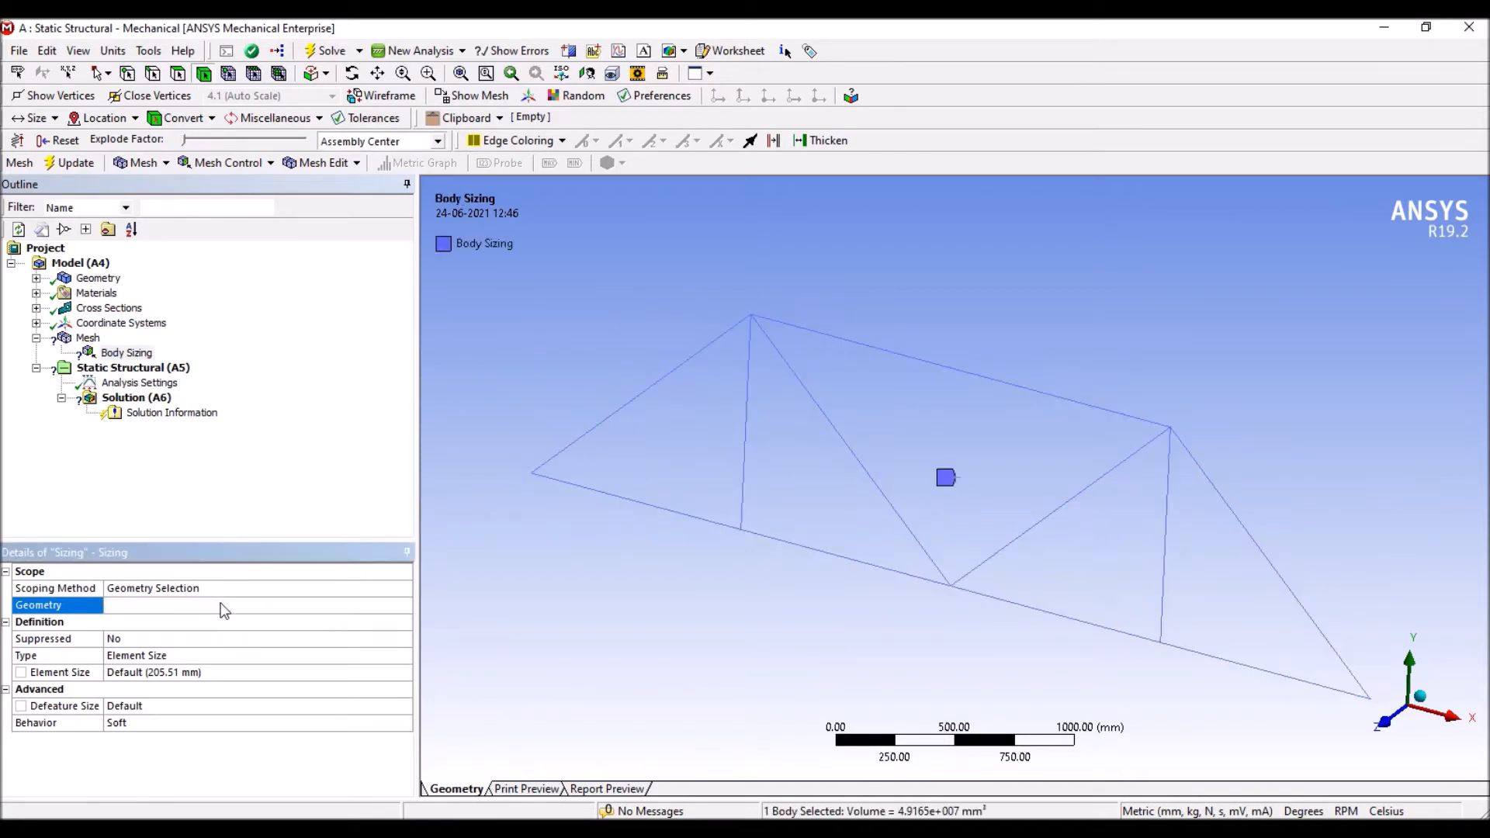
pyautogui.click(155, 674)
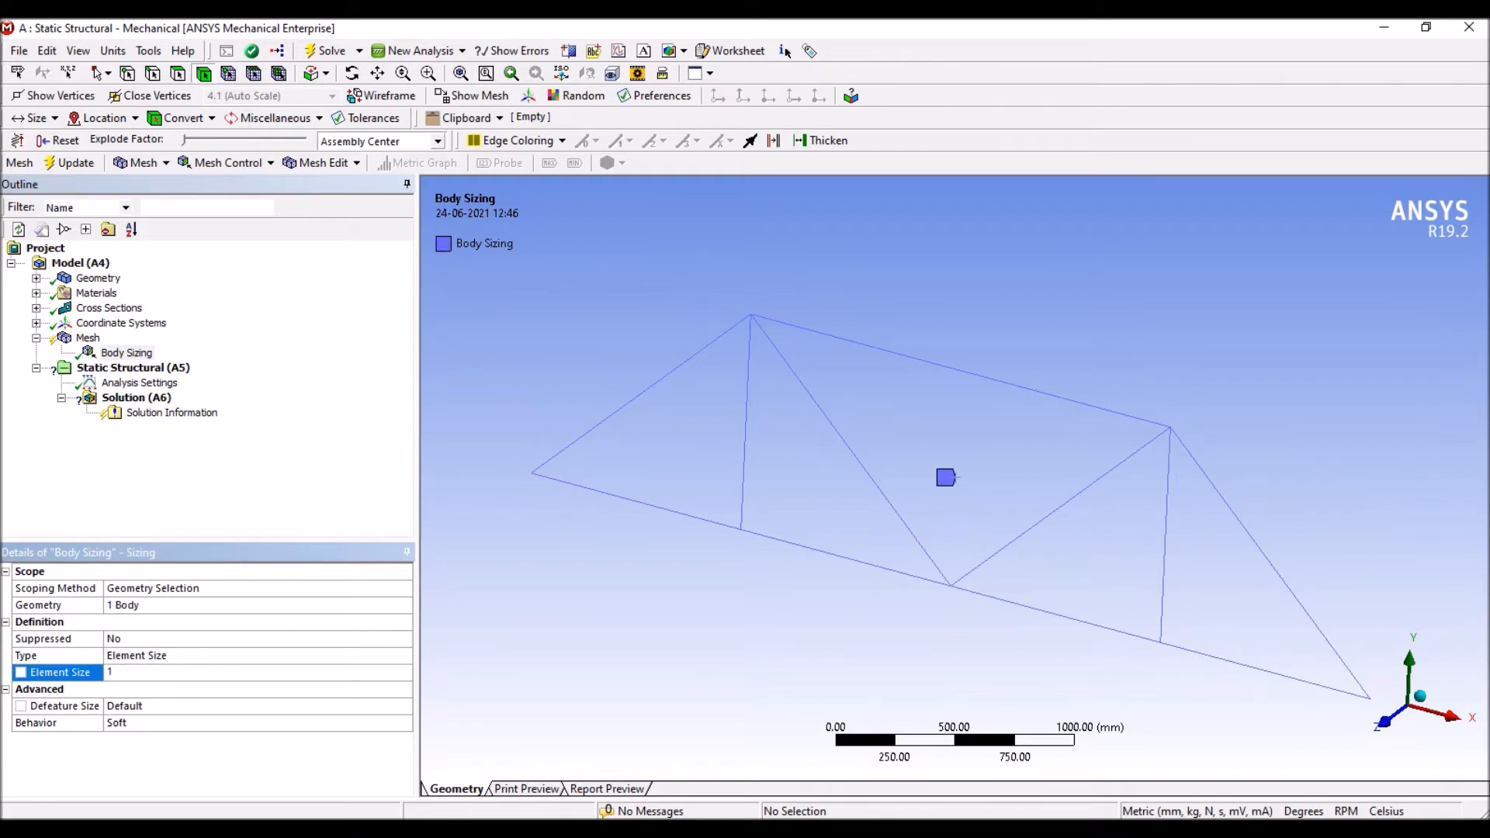
pyautogui.press('Return')
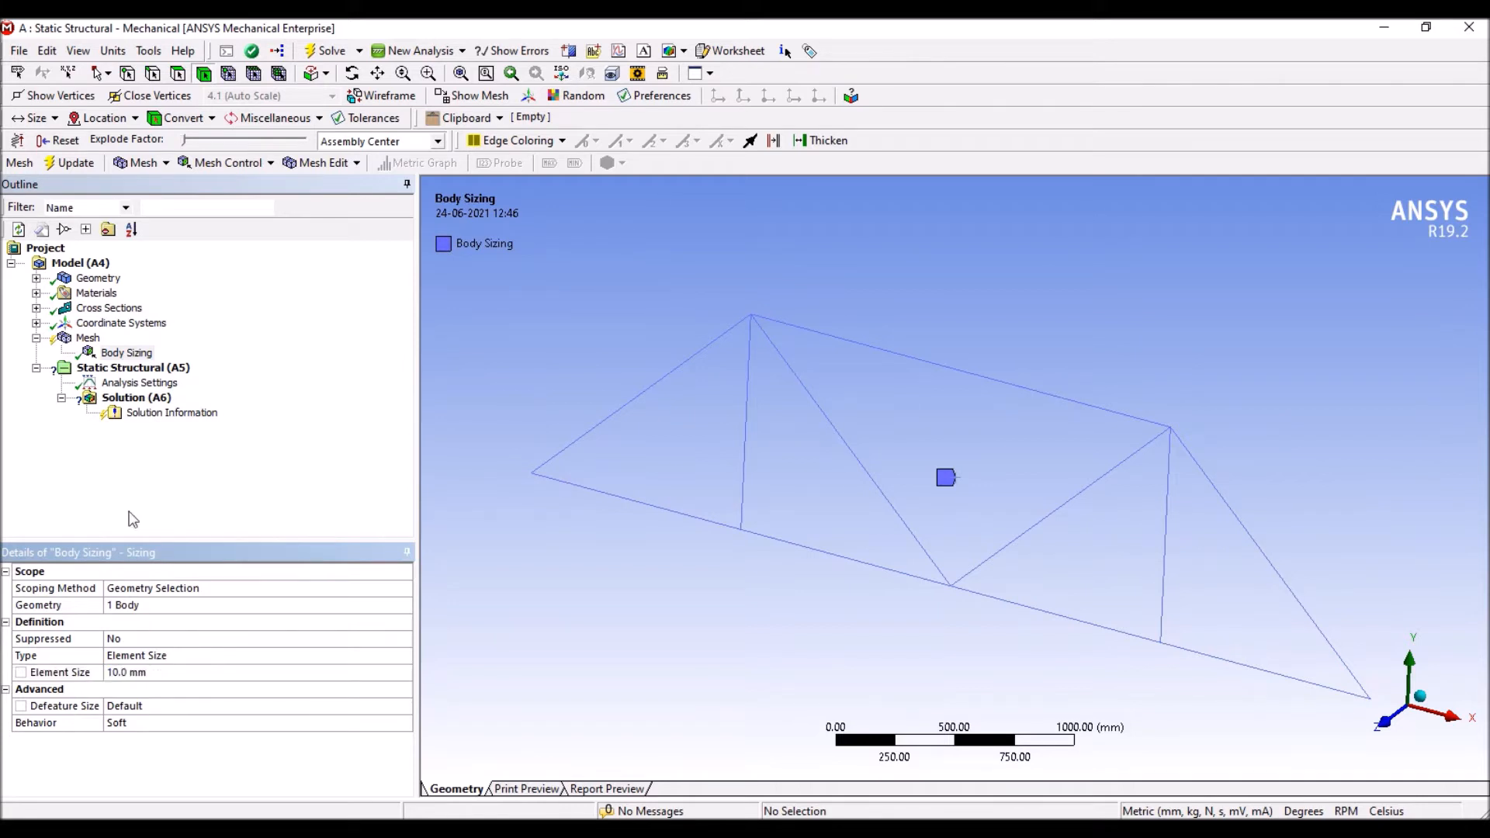
# - Regenerate the truss mesh with the body sizing and inspect the meshed members
pyautogui.click(87, 338)
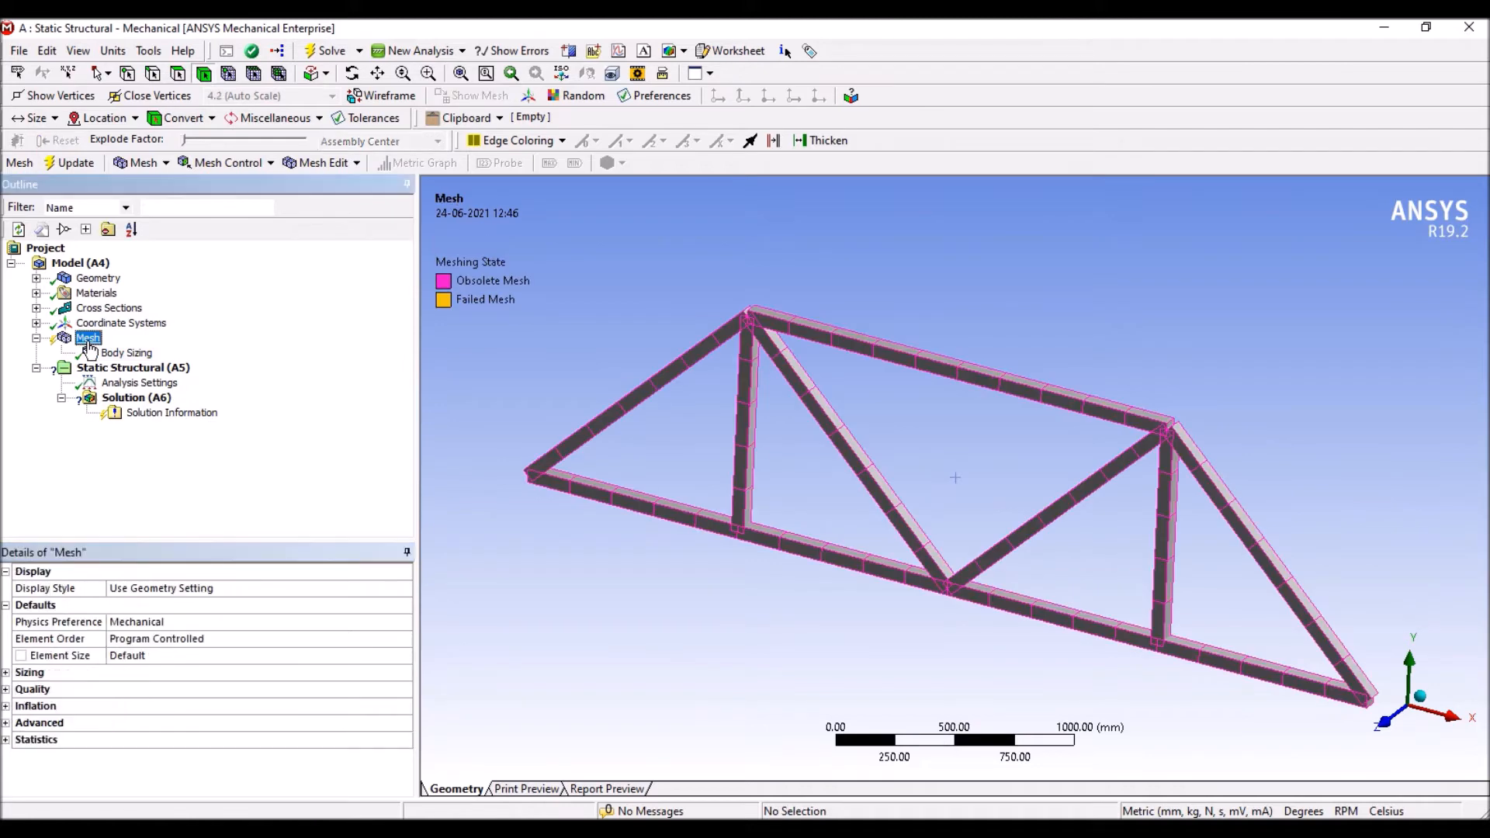
pyautogui.rightClick(90, 343)
pyautogui.click(166, 409)
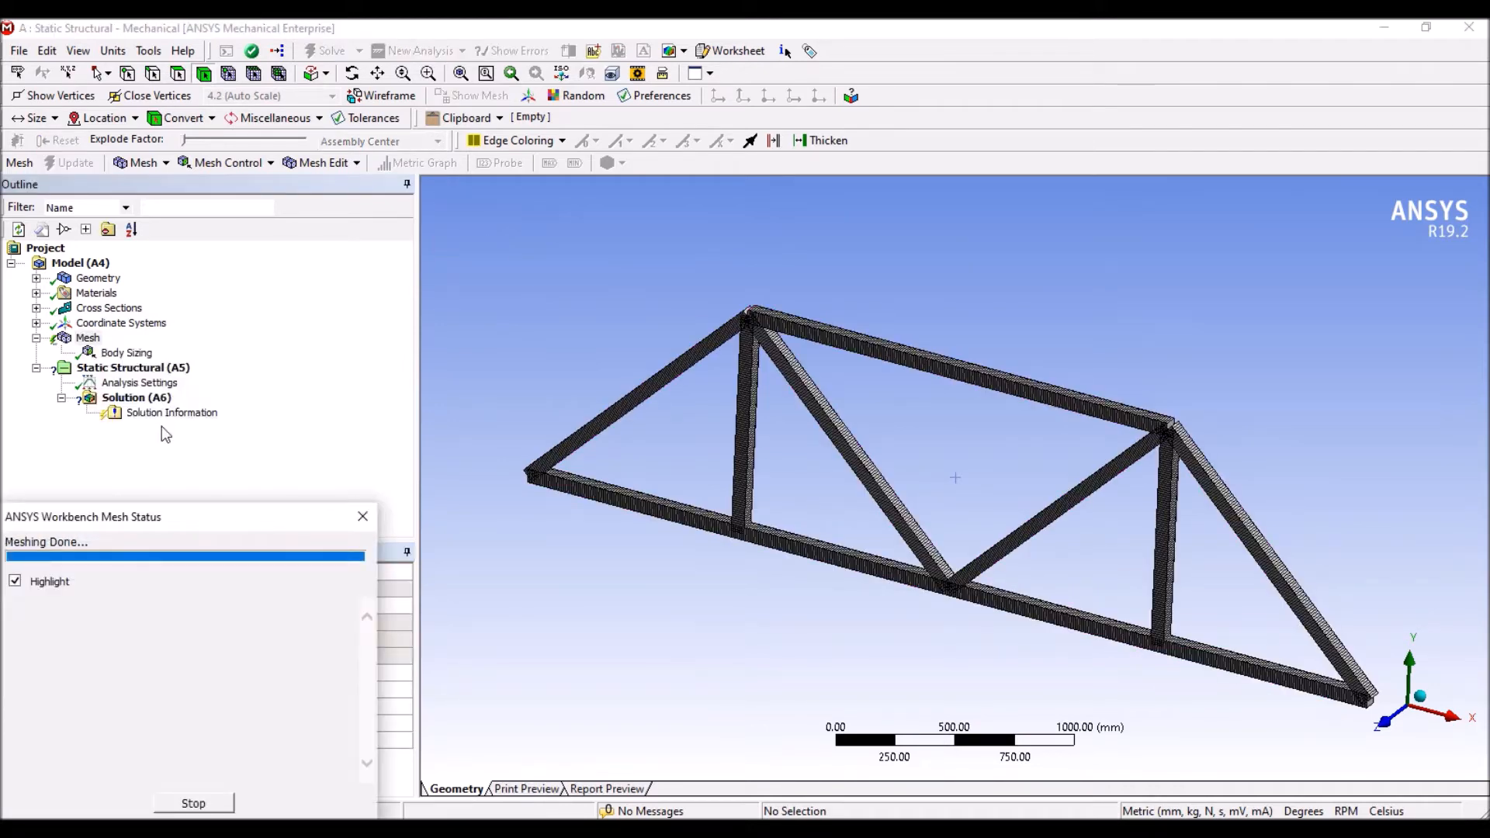
pyautogui.scroll(5, 893, 534)
pyautogui.moveTo(894, 535); pyautogui.dragTo(829, 481, button='middle')
pyautogui.scroll(-2, 827, 480)
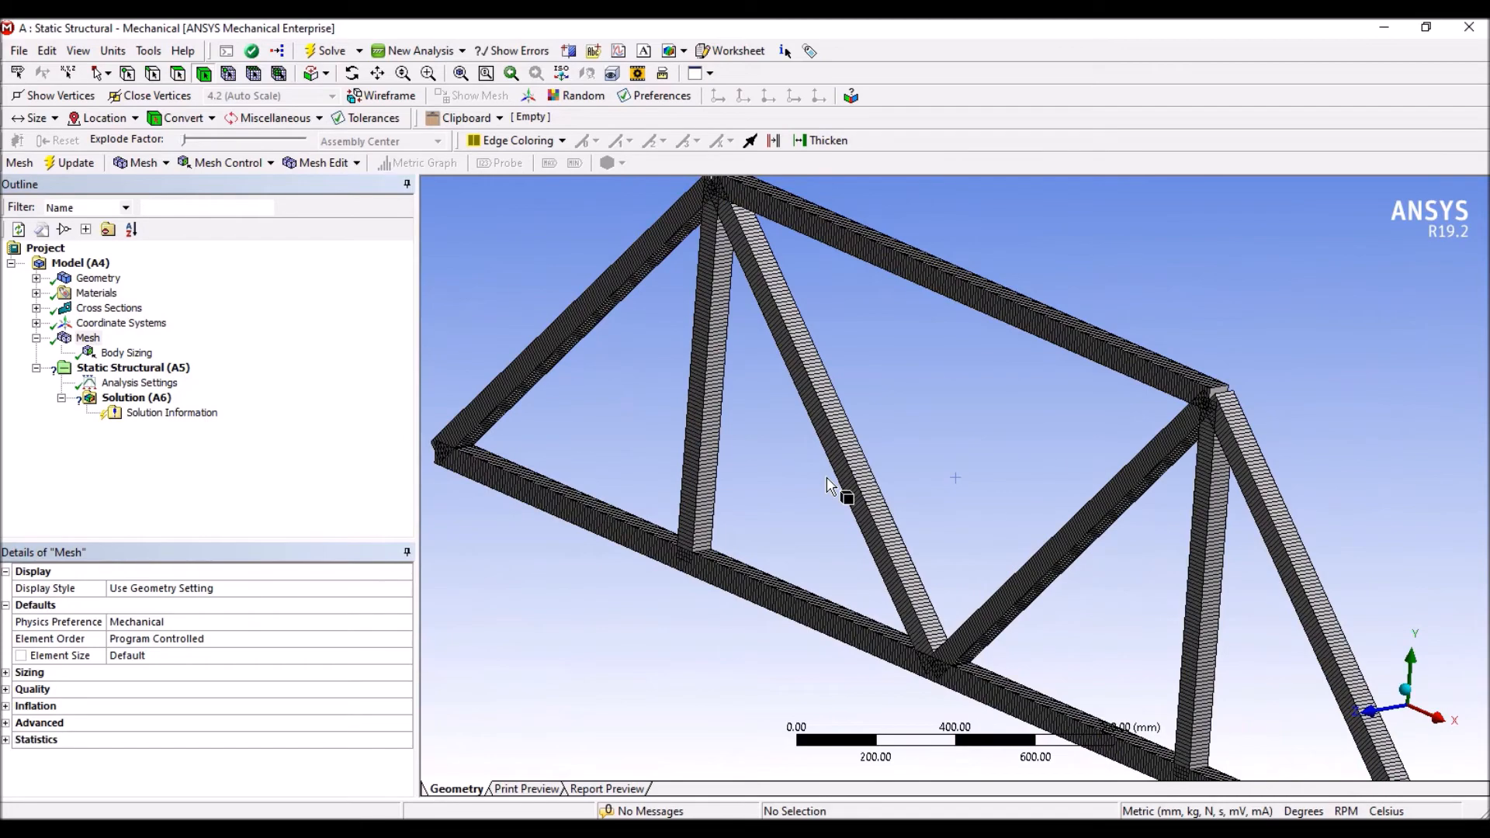
pyautogui.scroll(-3, 1024, 609)
pyautogui.moveTo(1024, 608); pyautogui.dragTo(1058, 608, button='middle')
pyautogui.scroll(-1, 1042, 599)
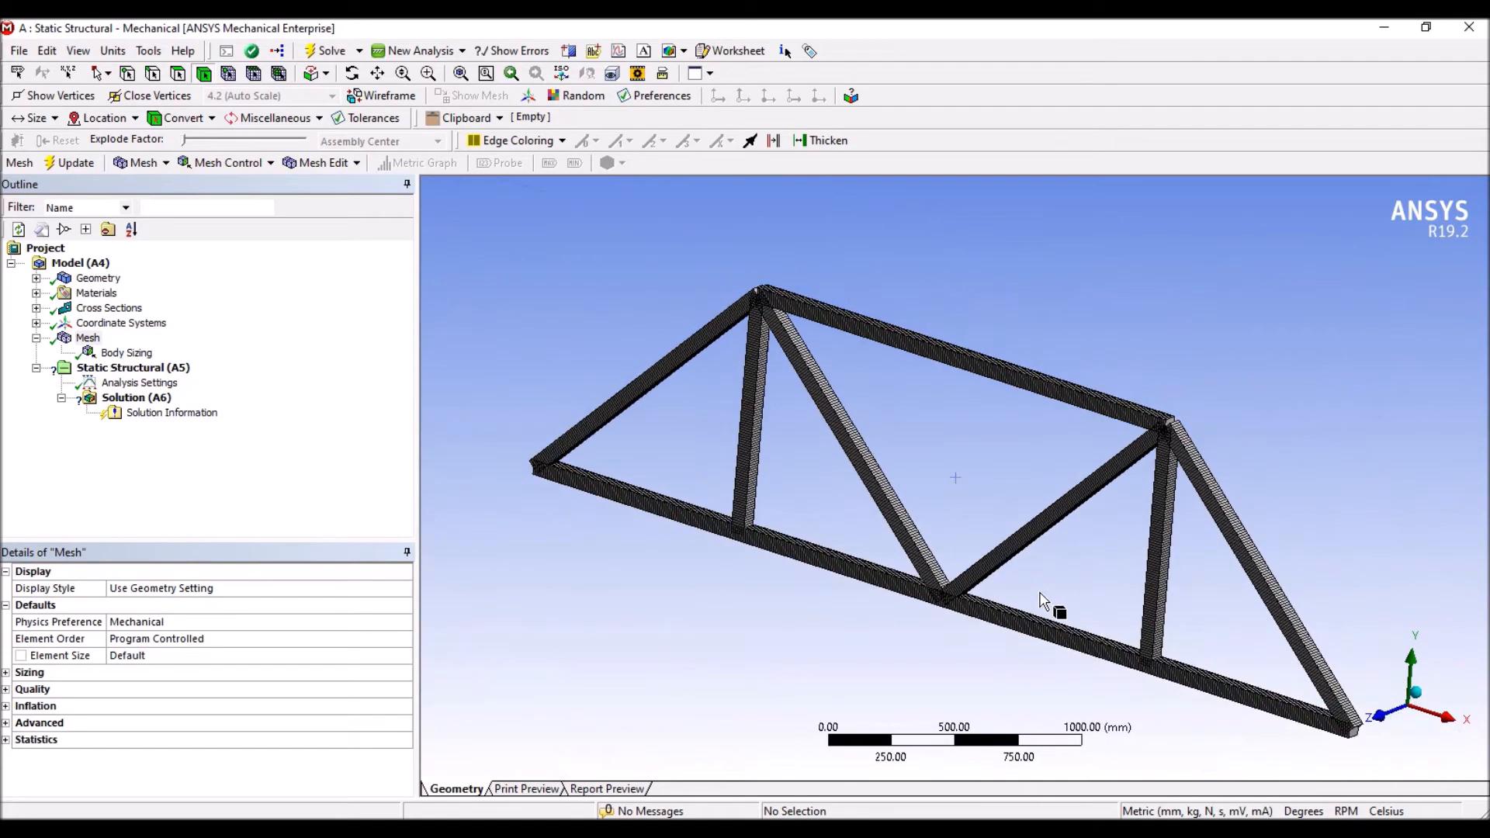
pyautogui.scroll(-1, 1040, 602)
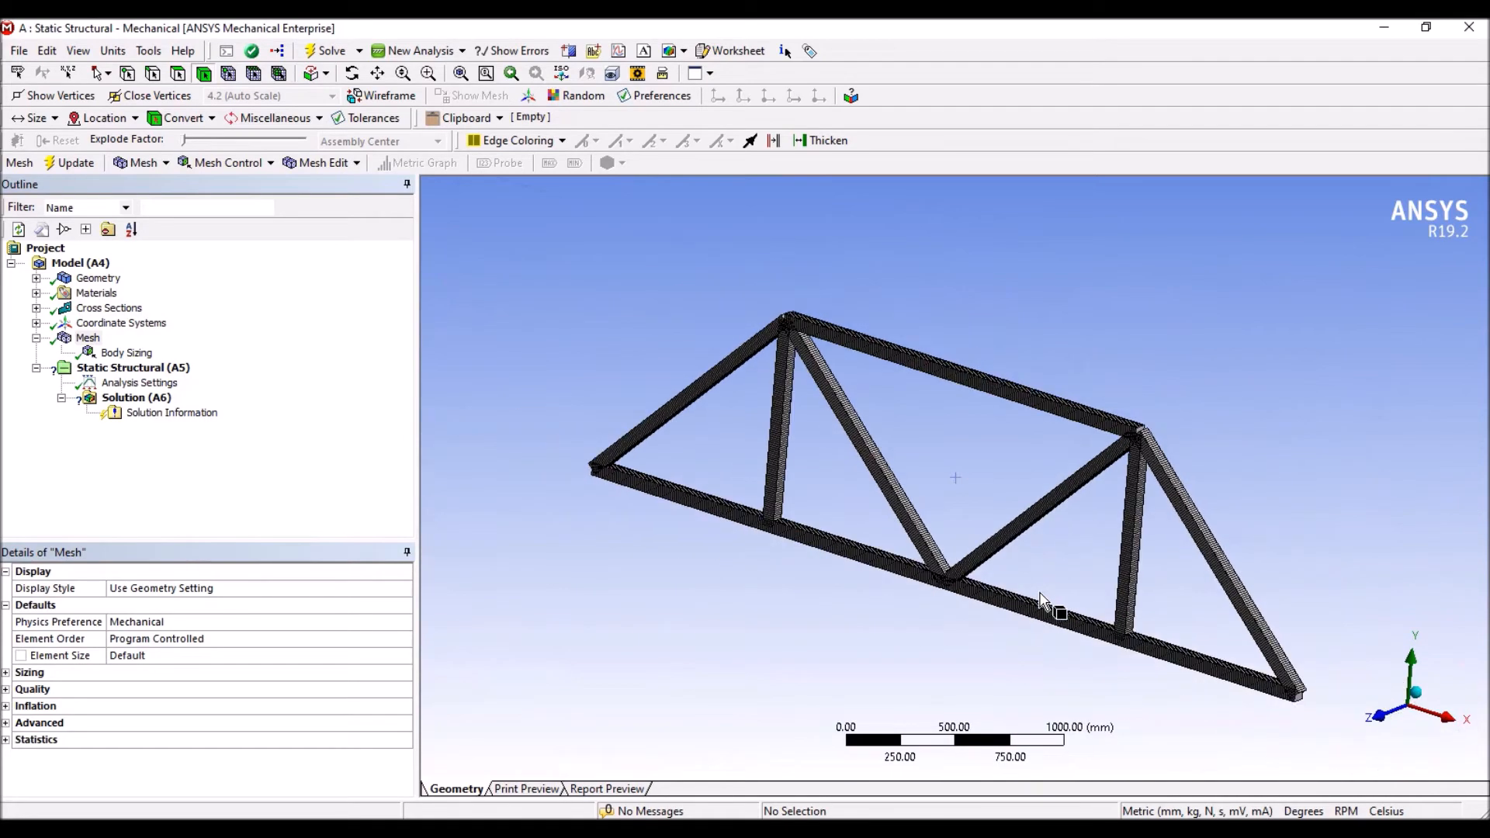
# - Insert a Fixed Support and a Force under Static Structural
pyautogui.click(99, 369)
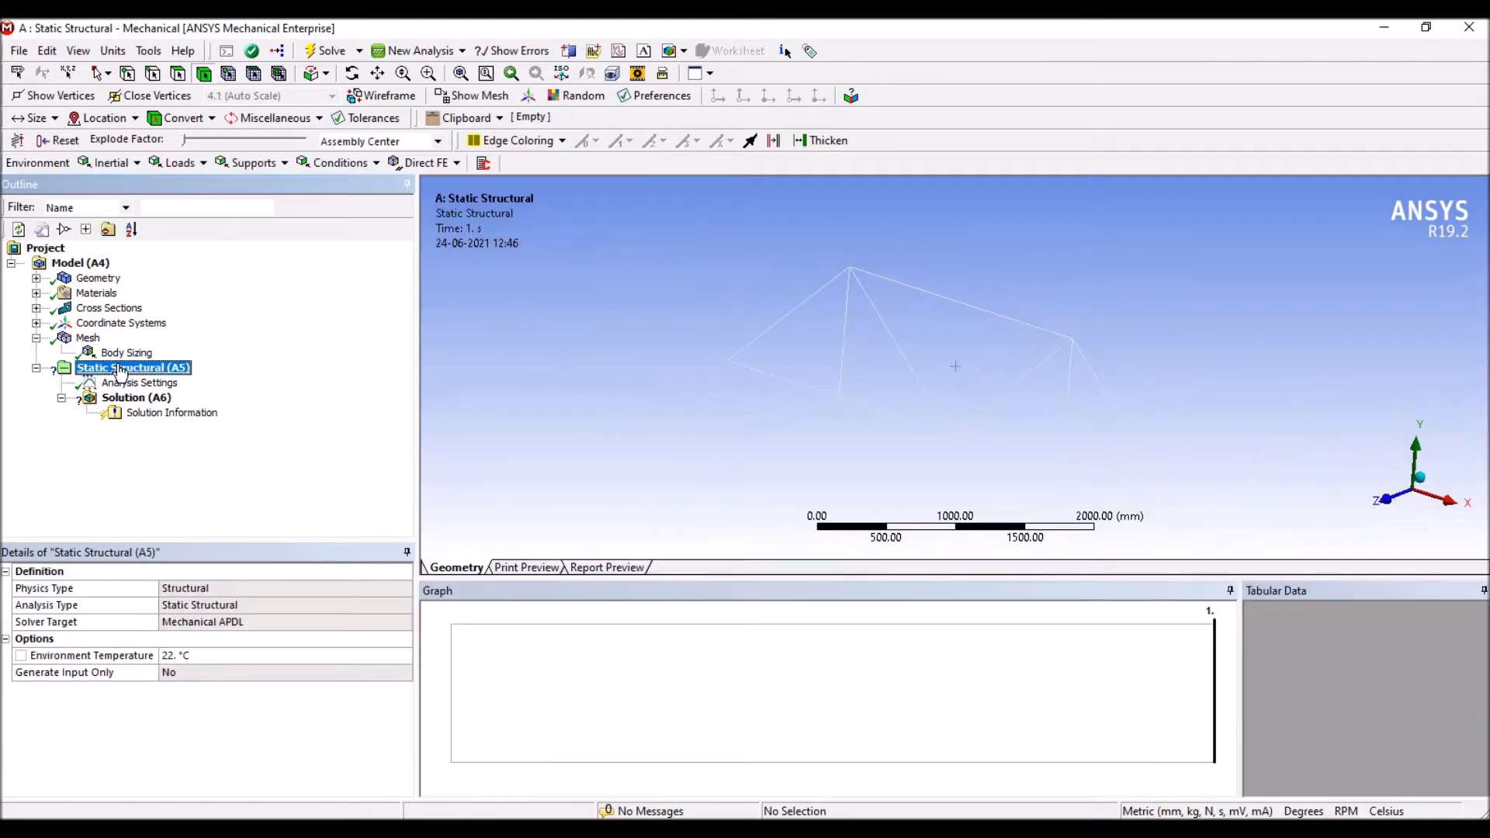
pyautogui.rightClick(120, 370)
pyautogui.moveTo(199, 384)
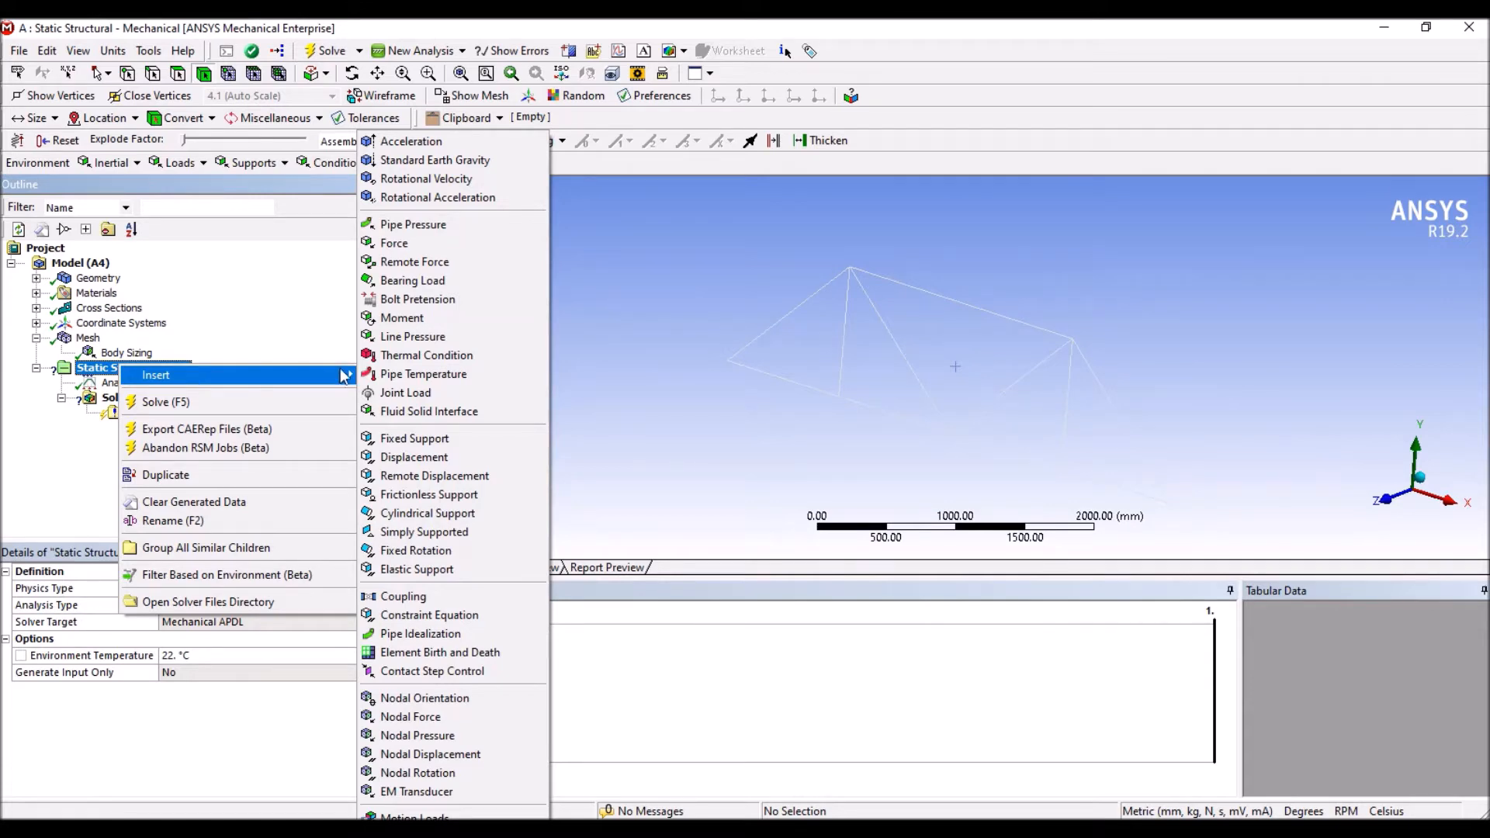
pyautogui.click(410, 440)
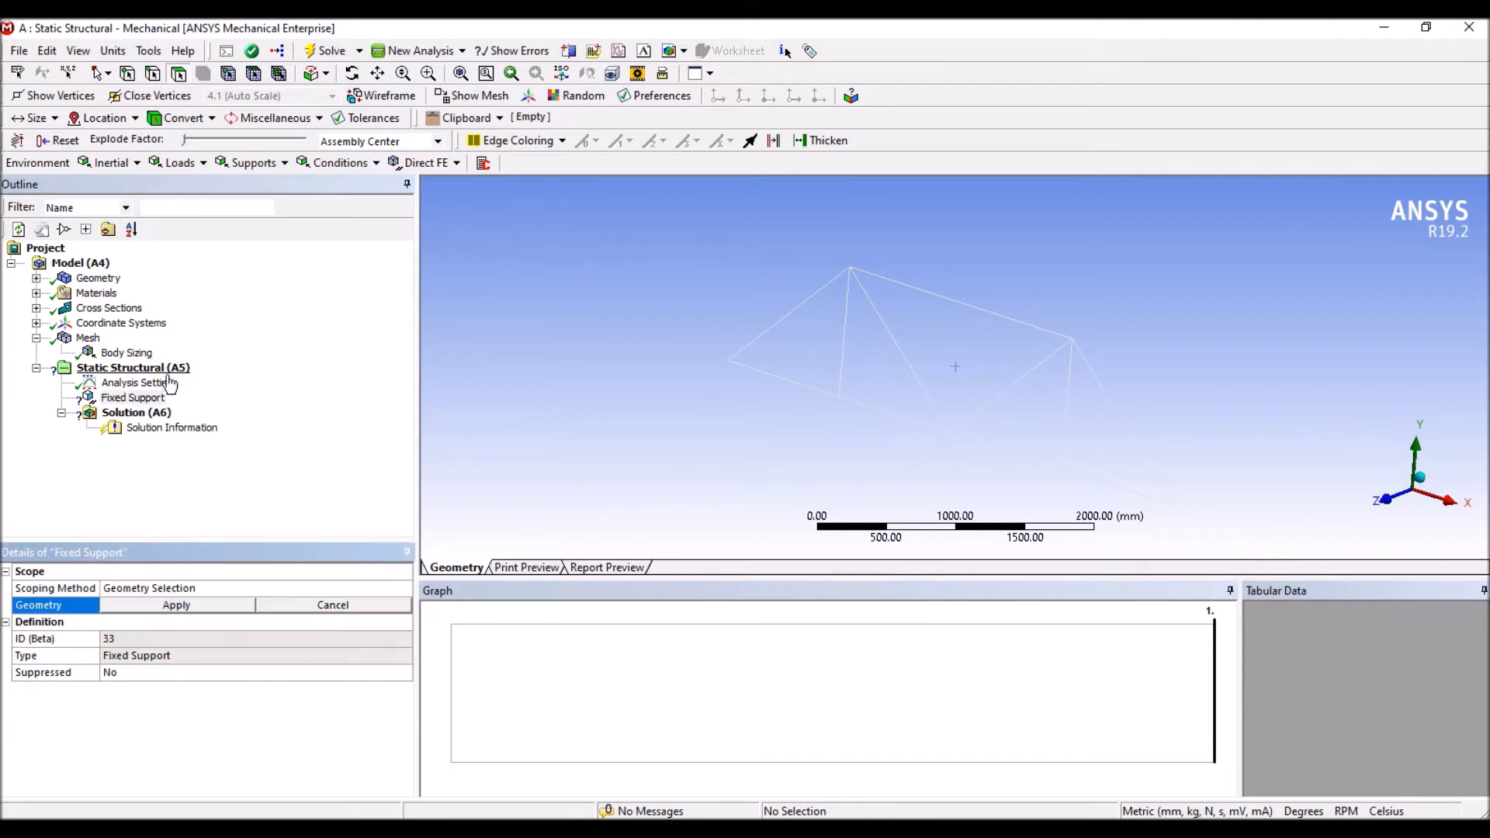
pyautogui.click(185, 370)
pyautogui.rightClick(184, 370)
pyautogui.moveTo(204, 379)
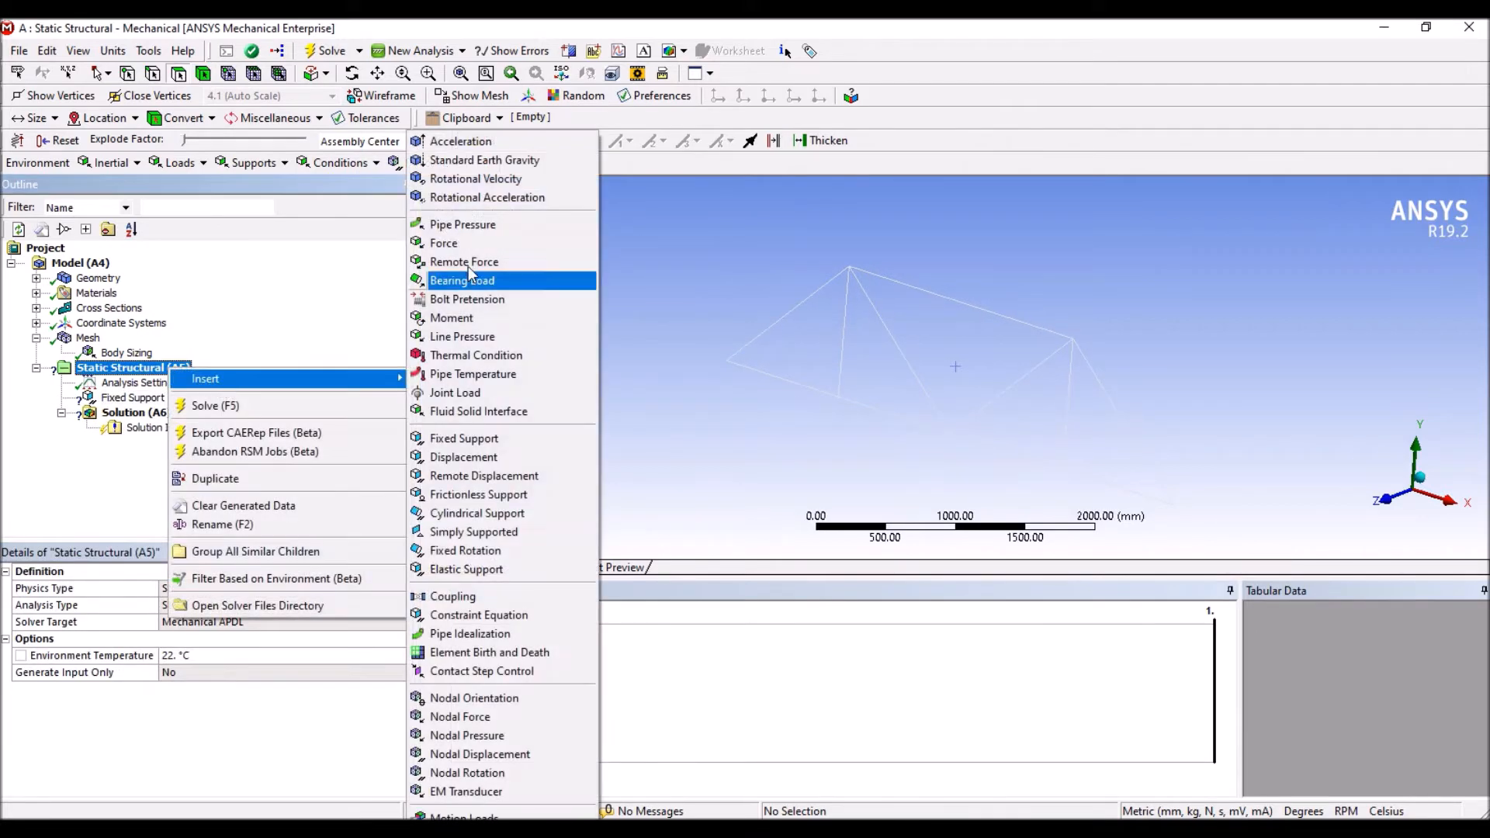
pyautogui.click(497, 241)
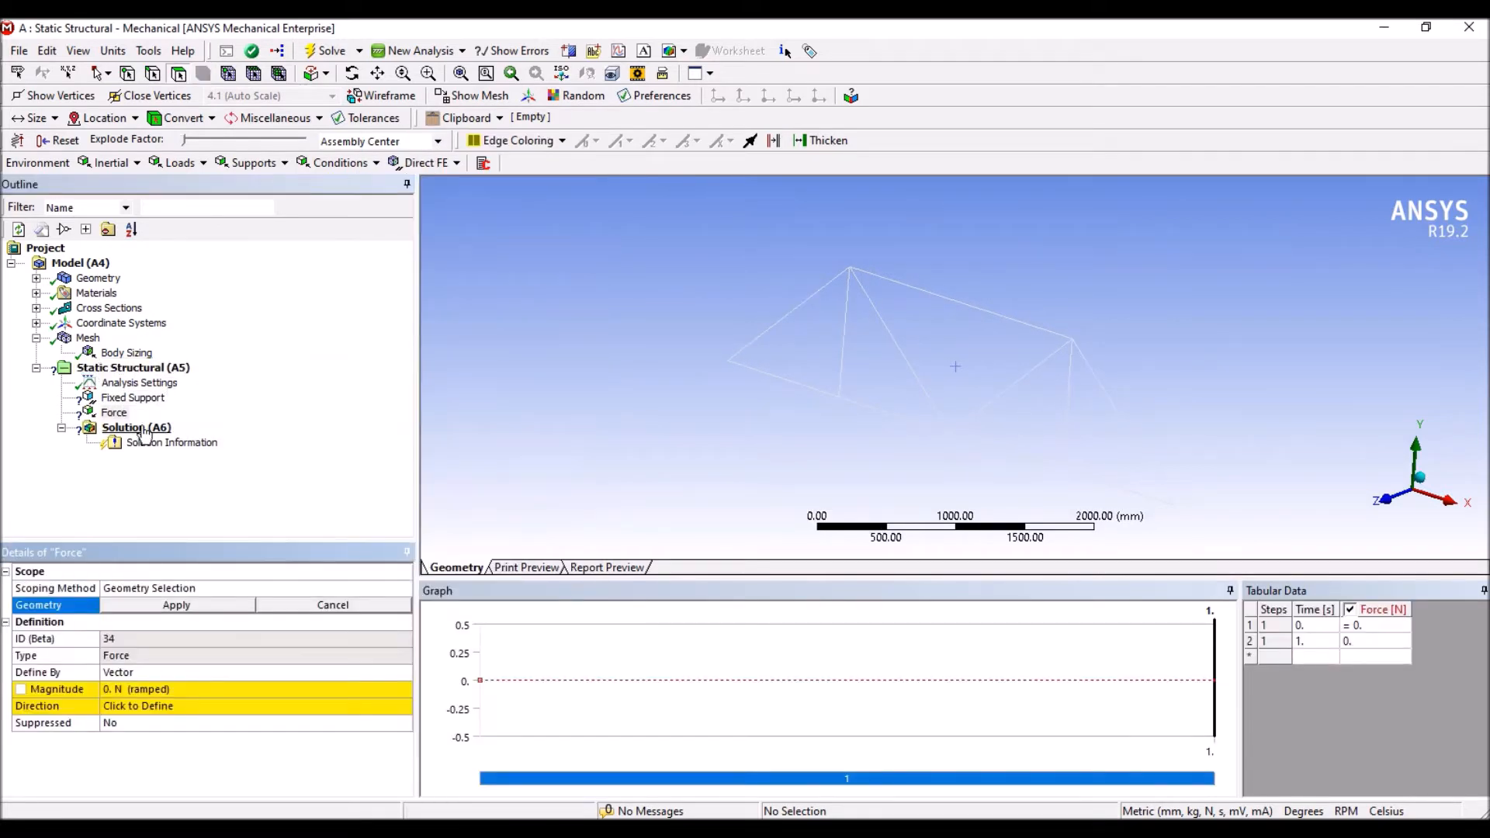
# - Check the support locations in the Word document's truss figure and apply the Fixed Support to the two end vertices of the lower chord
pyautogui.click(725, 826)
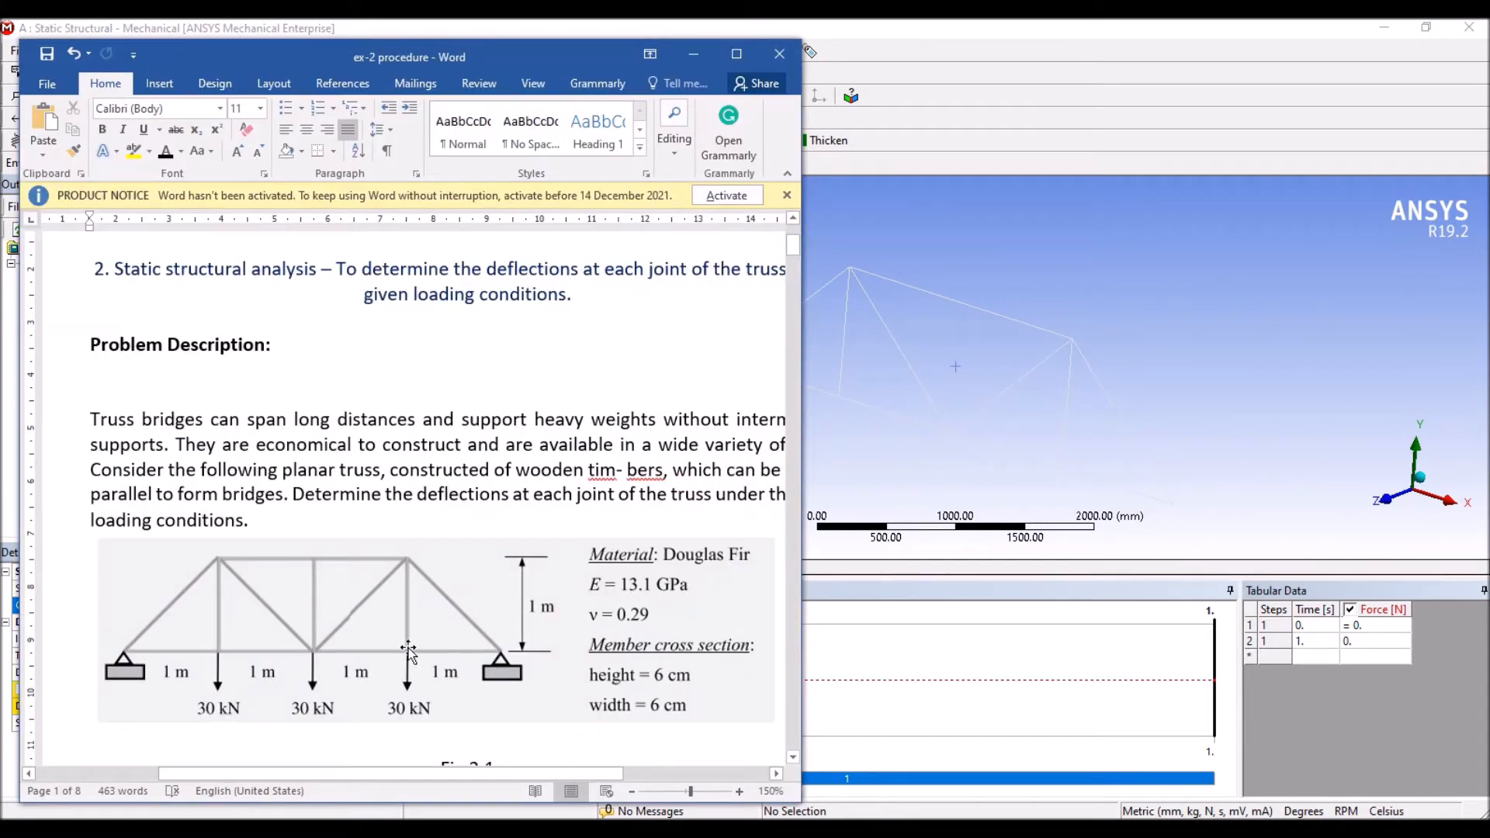
pyautogui.click(704, 54)
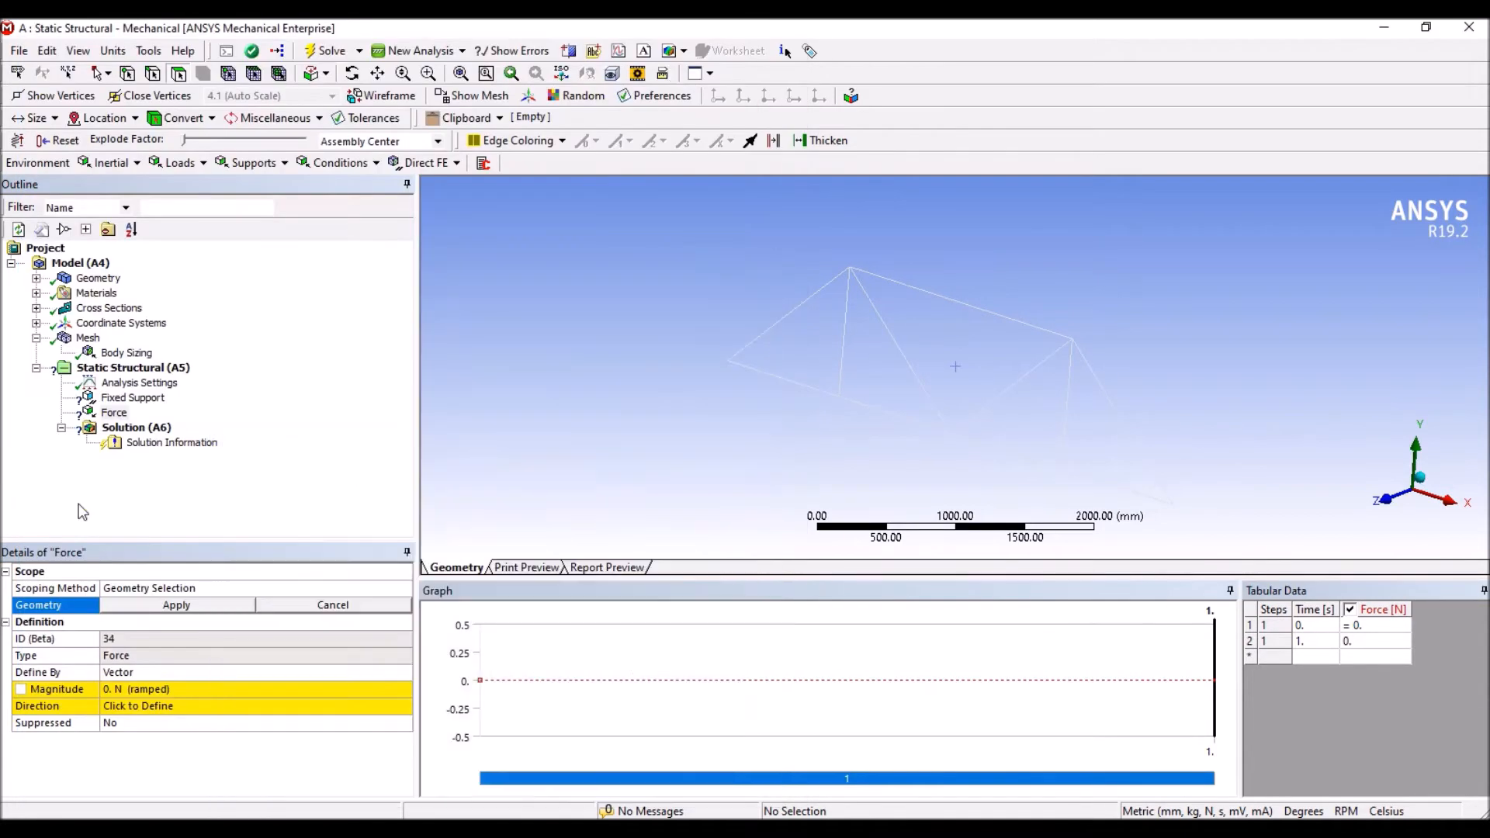
pyautogui.click(116, 400)
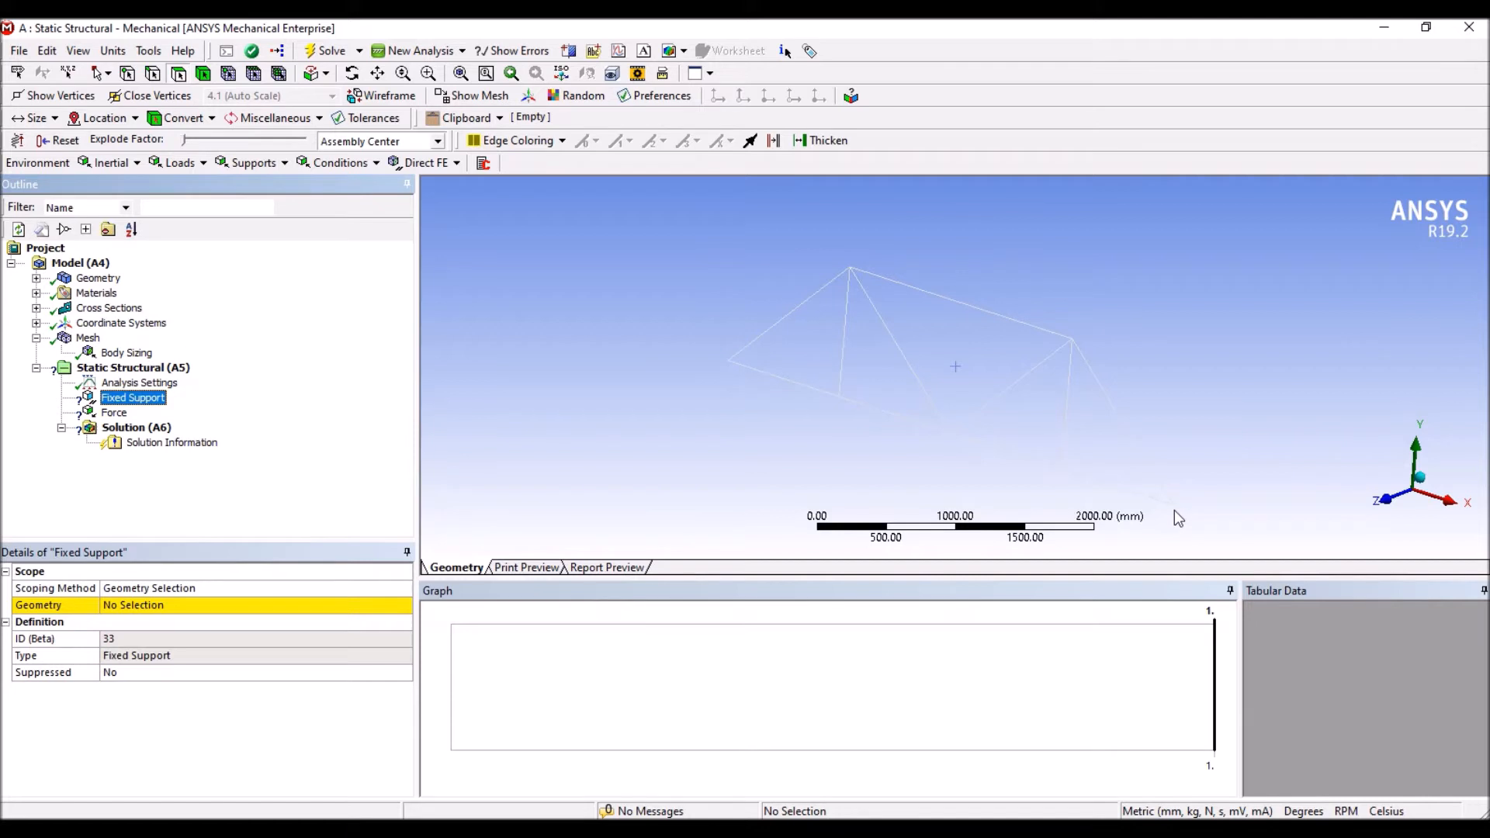
pyautogui.click(128, 74)
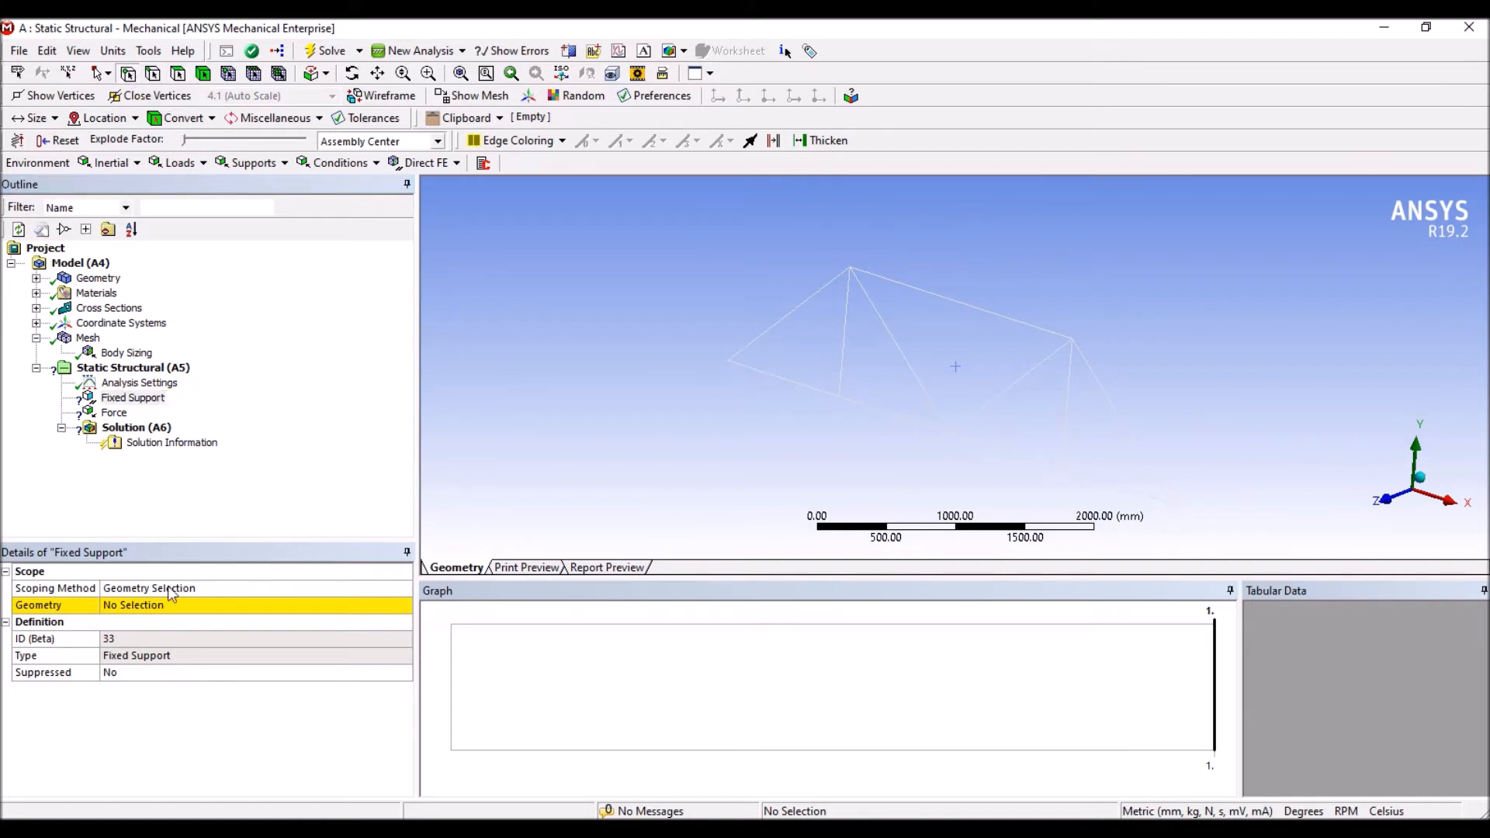
pyautogui.click(730, 371)
pyautogui.keyDown('ctrl'); pyautogui.click(1172, 505); pyautogui.keyUp('ctrl')
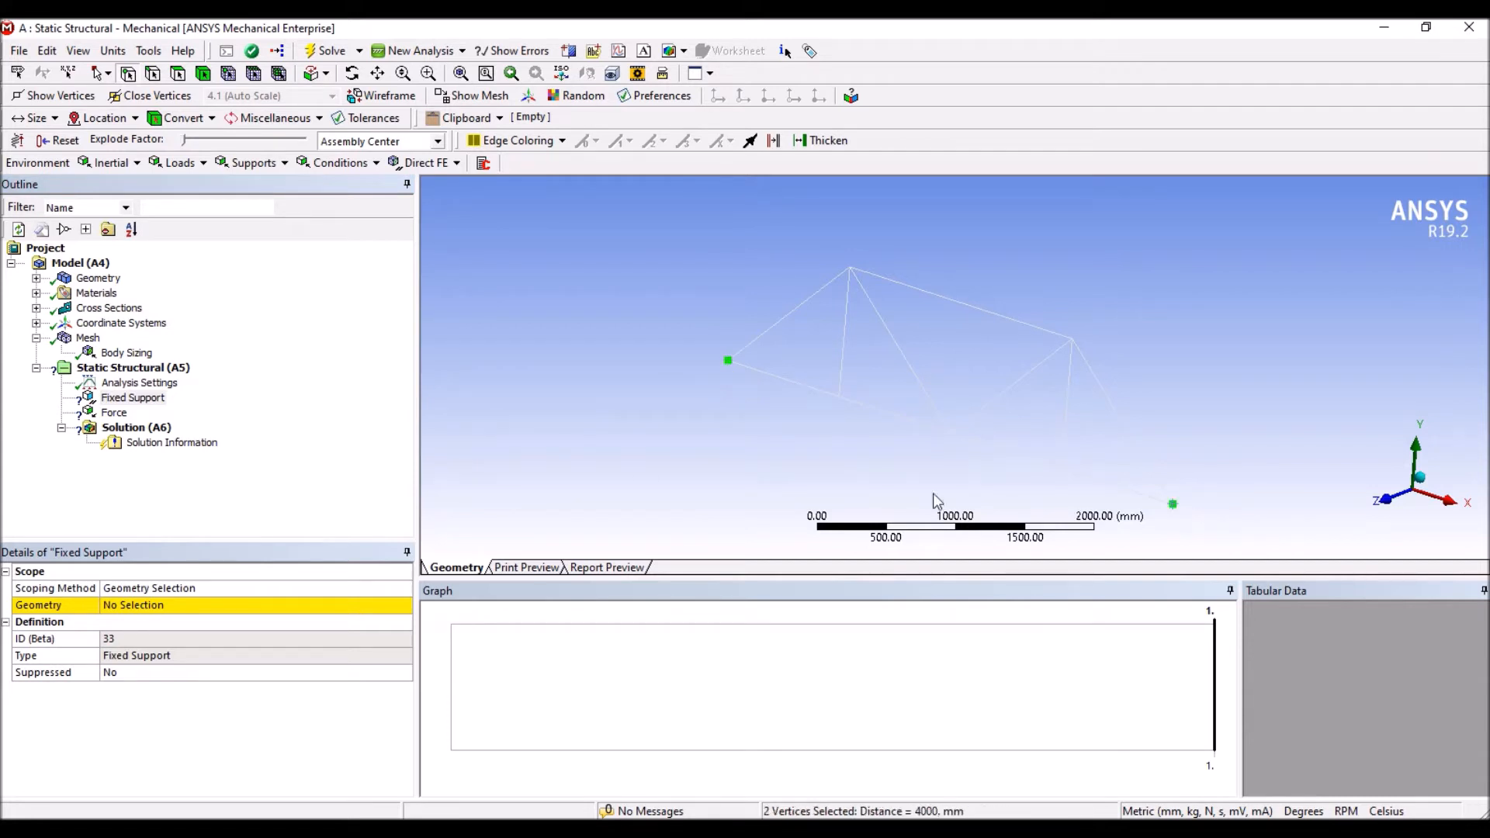
pyautogui.click(129, 610)
pyautogui.click(163, 606)
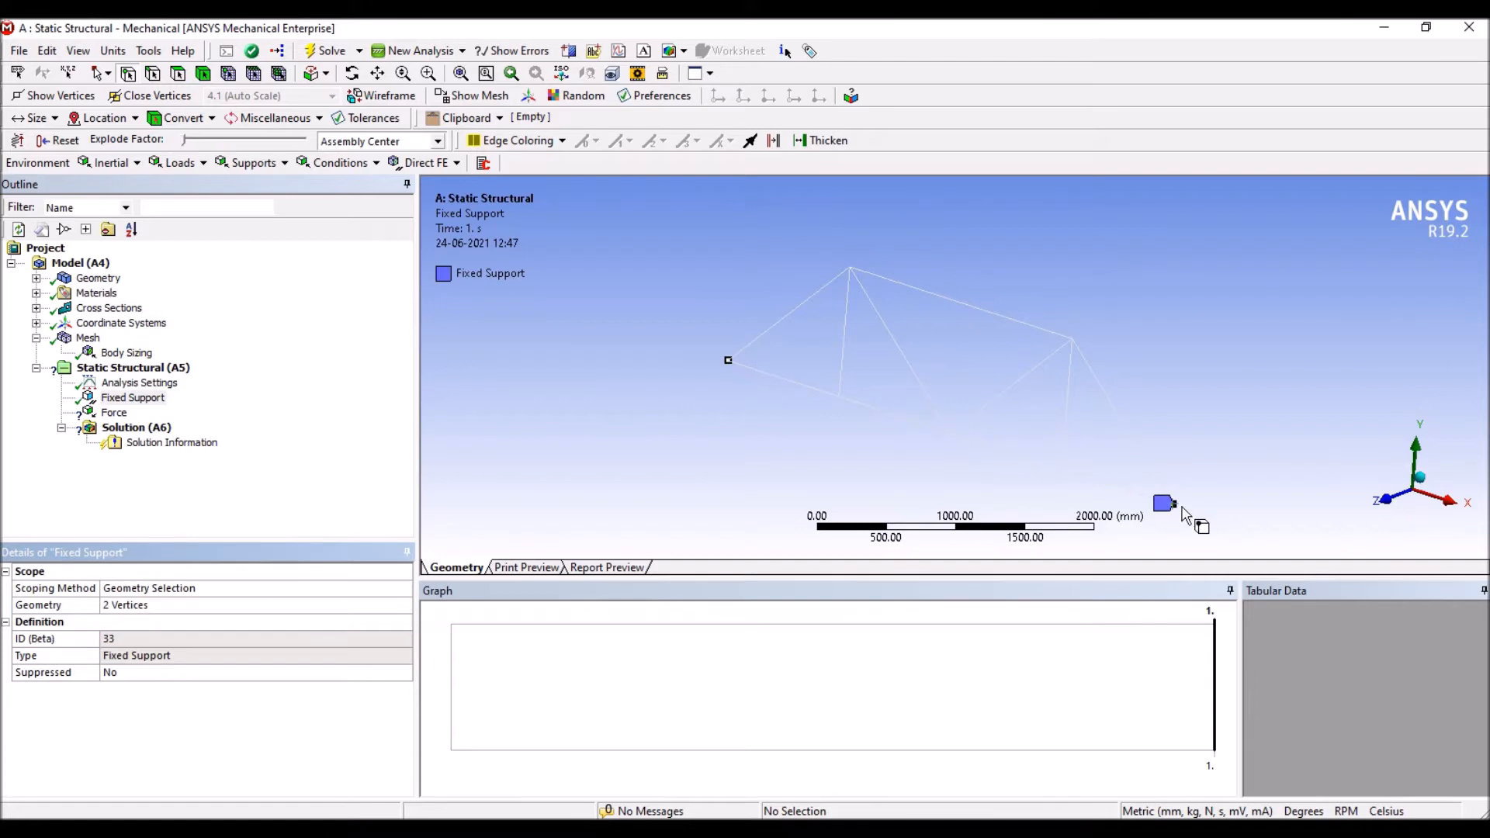
# - Scope the Force to the three intermediate vertices along the truss's lower chord
pyautogui.click(111, 413)
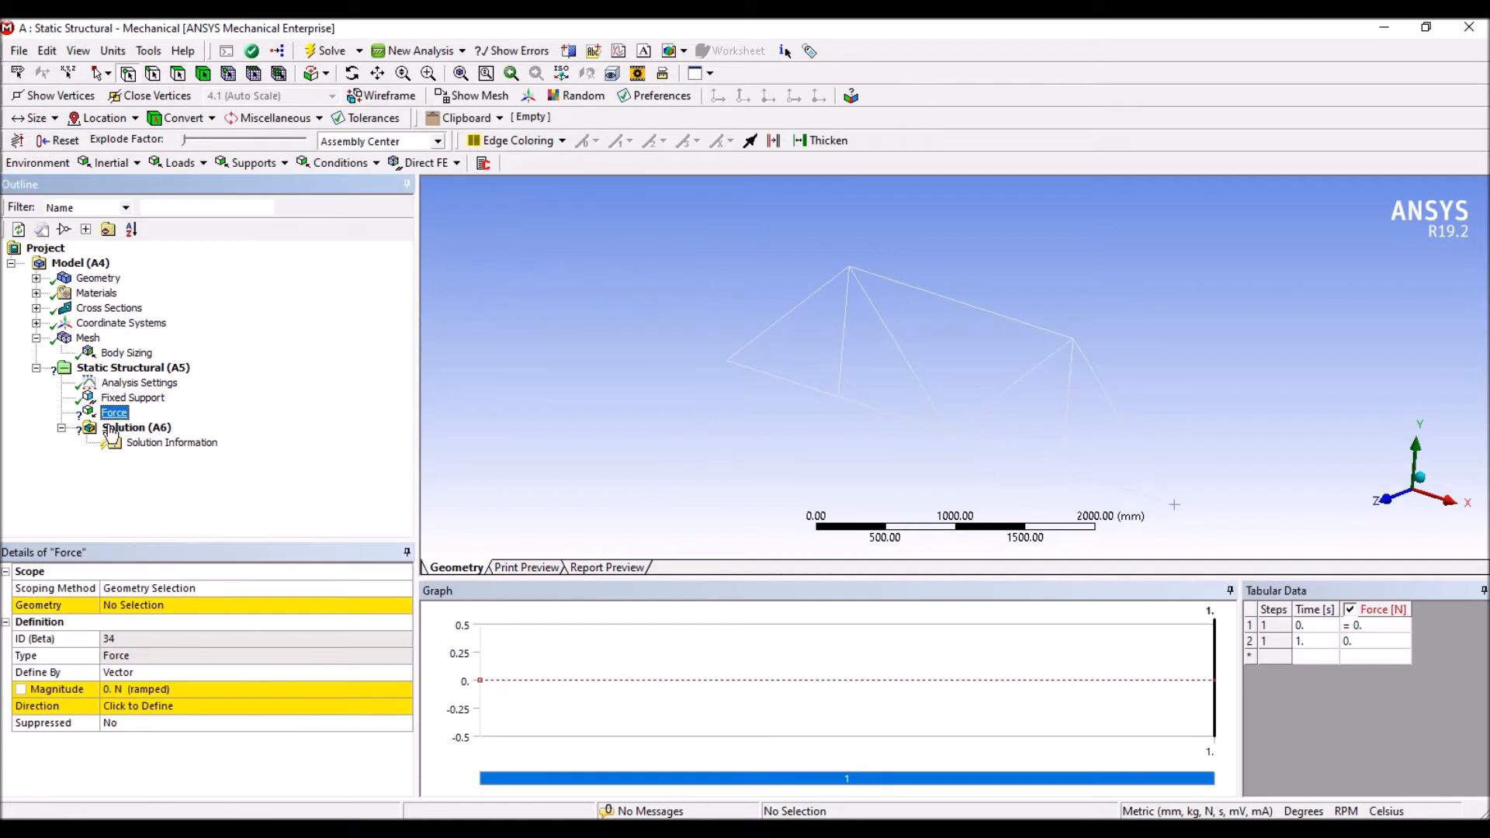
pyautogui.click(145, 605)
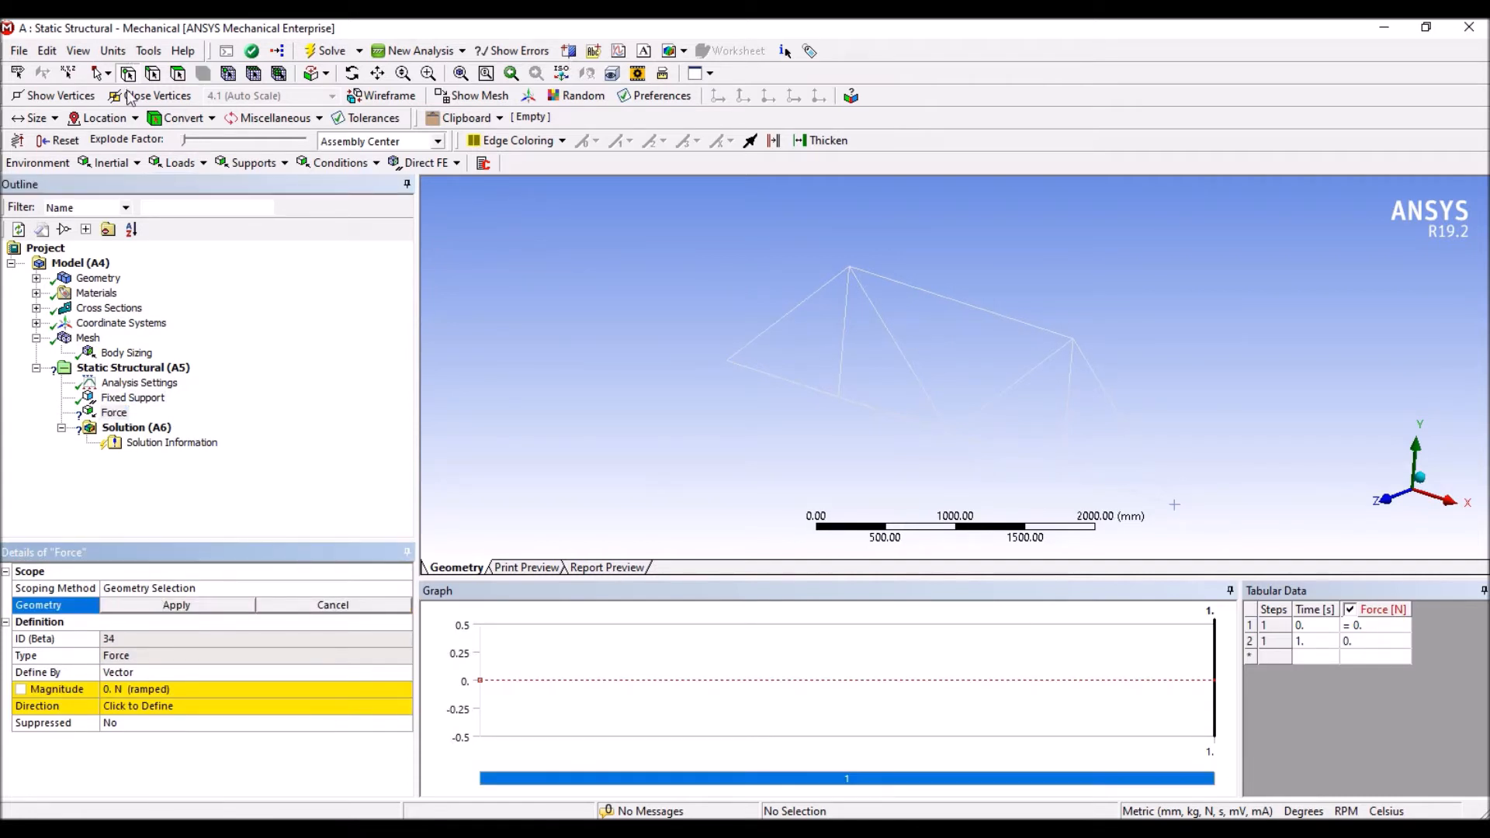
pyautogui.click(840, 398)
pyautogui.keyDown('ctrl'); pyautogui.click(951, 433); pyautogui.keyUp('ctrl')
pyautogui.keyDown('ctrl'); pyautogui.click(1062, 469); pyautogui.keyUp('ctrl')
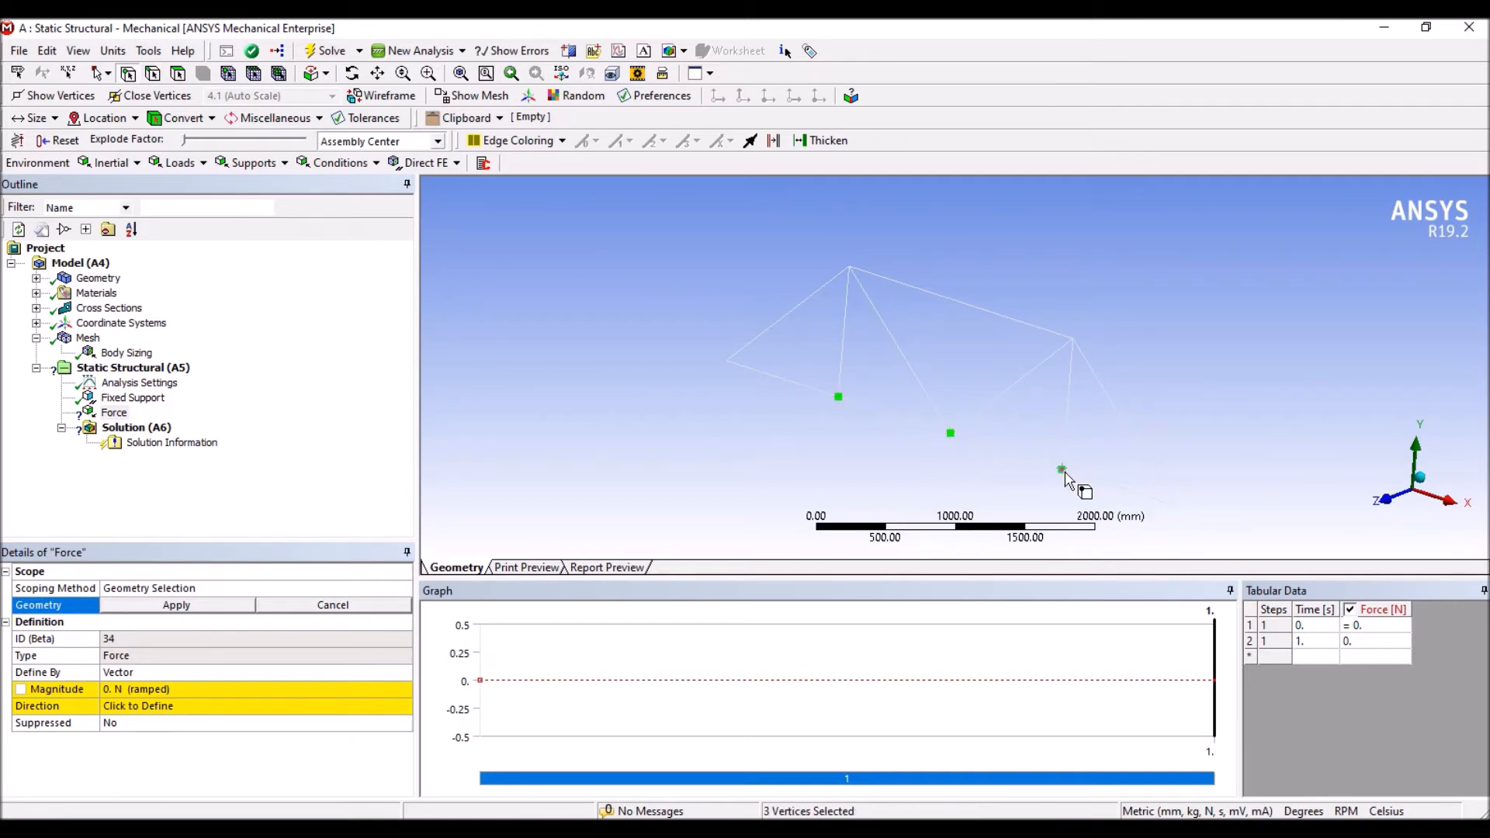
pyautogui.click(193, 602)
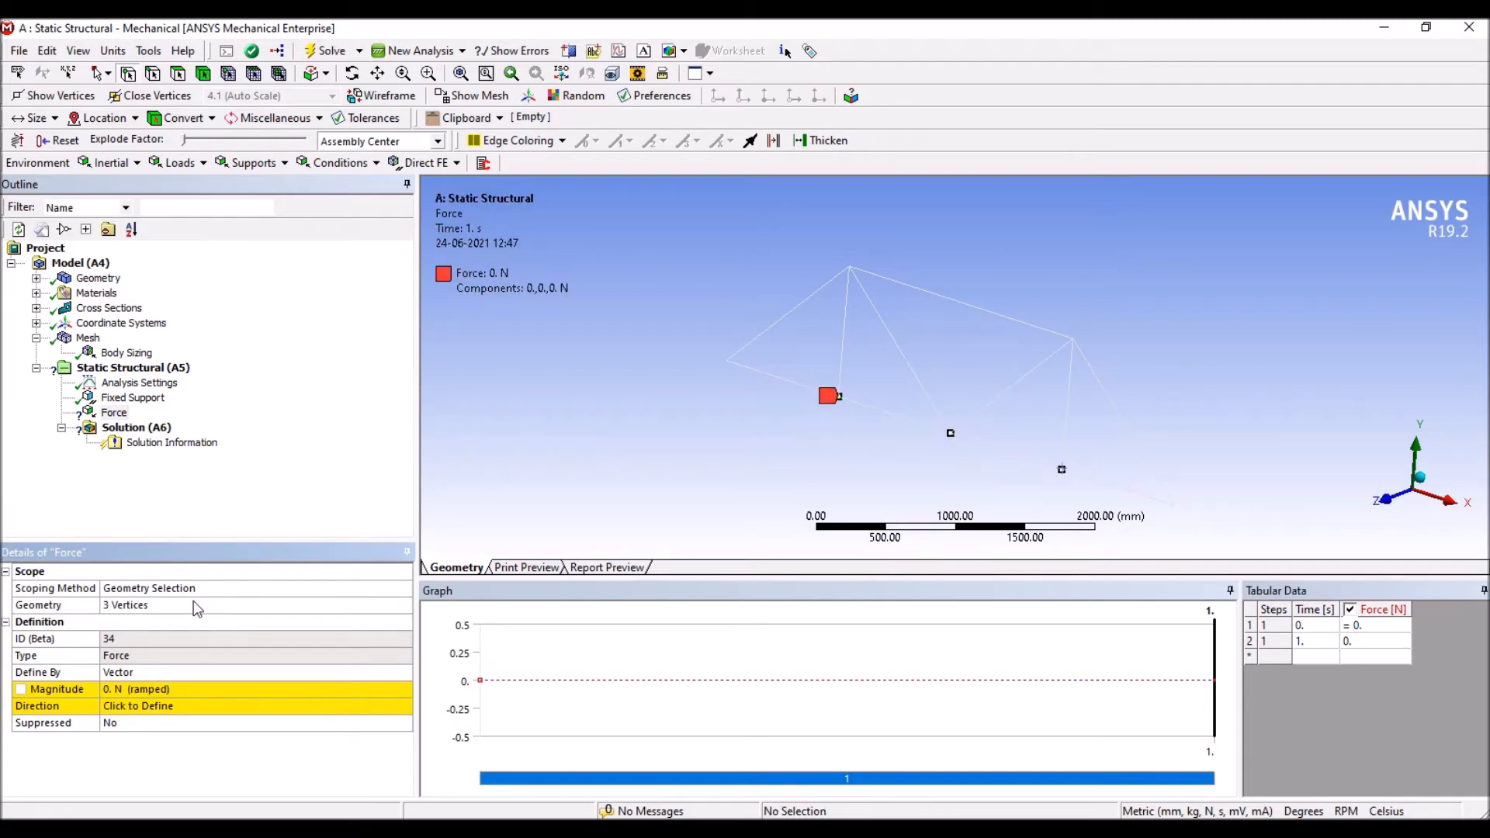
# - Check the joint loads in the Word document's truss figure and define the Force by components with a Y Component of -90000 N
pyautogui.click(710, 829)
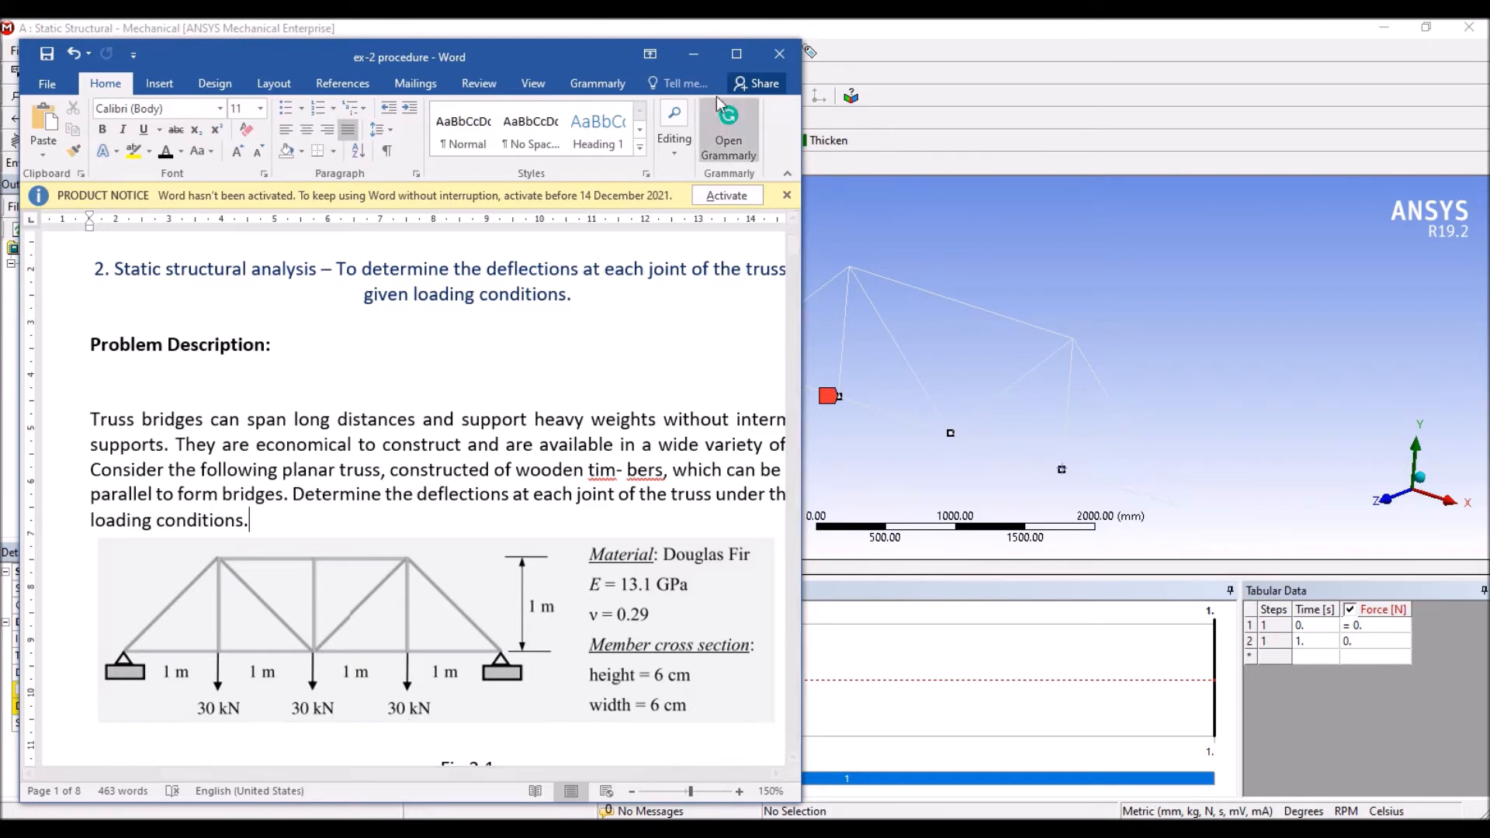
pyautogui.click(694, 54)
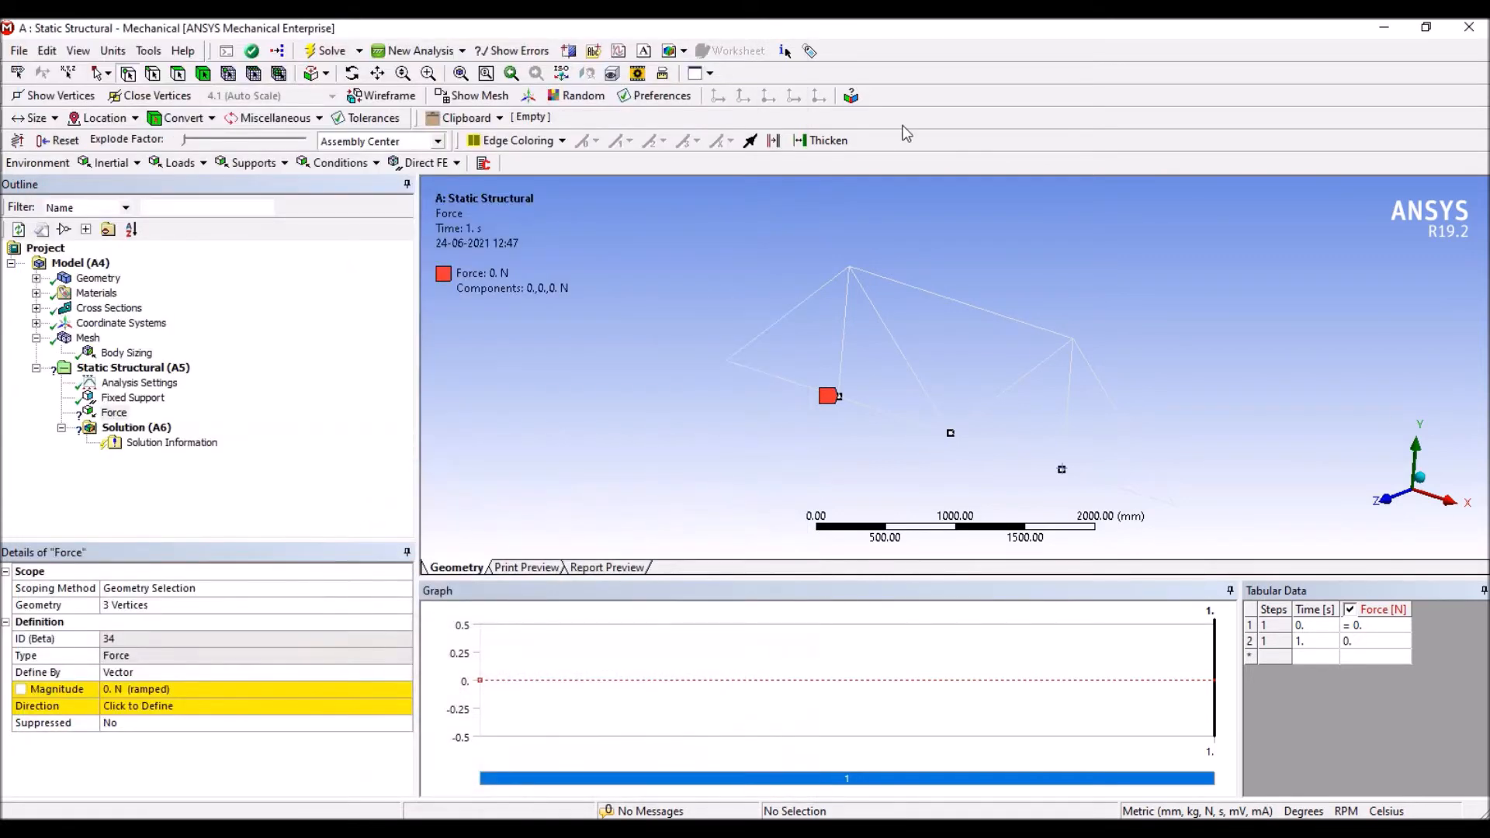
pyautogui.click(1450, 509)
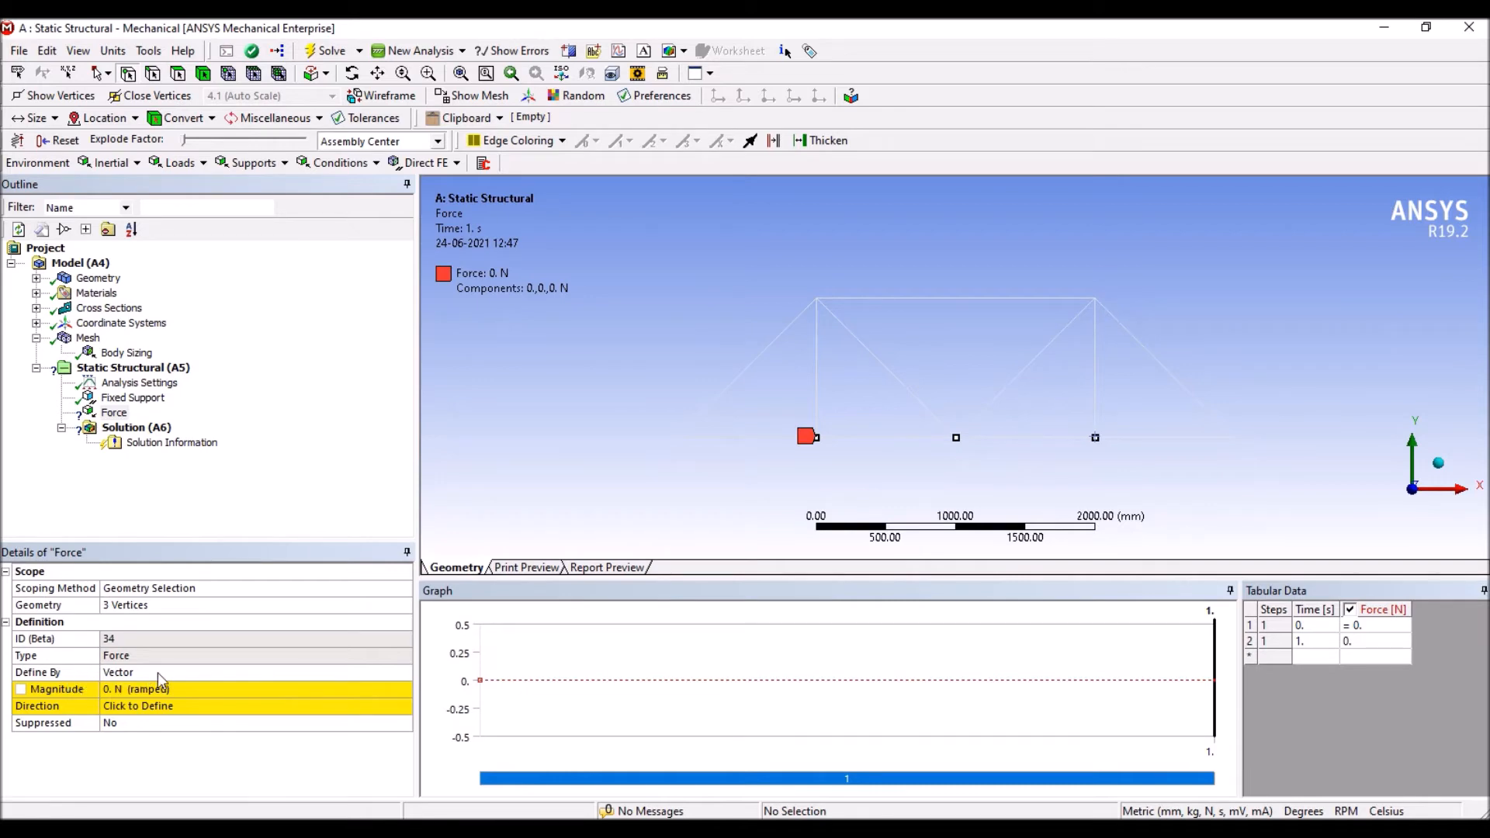
pyautogui.click(404, 675)
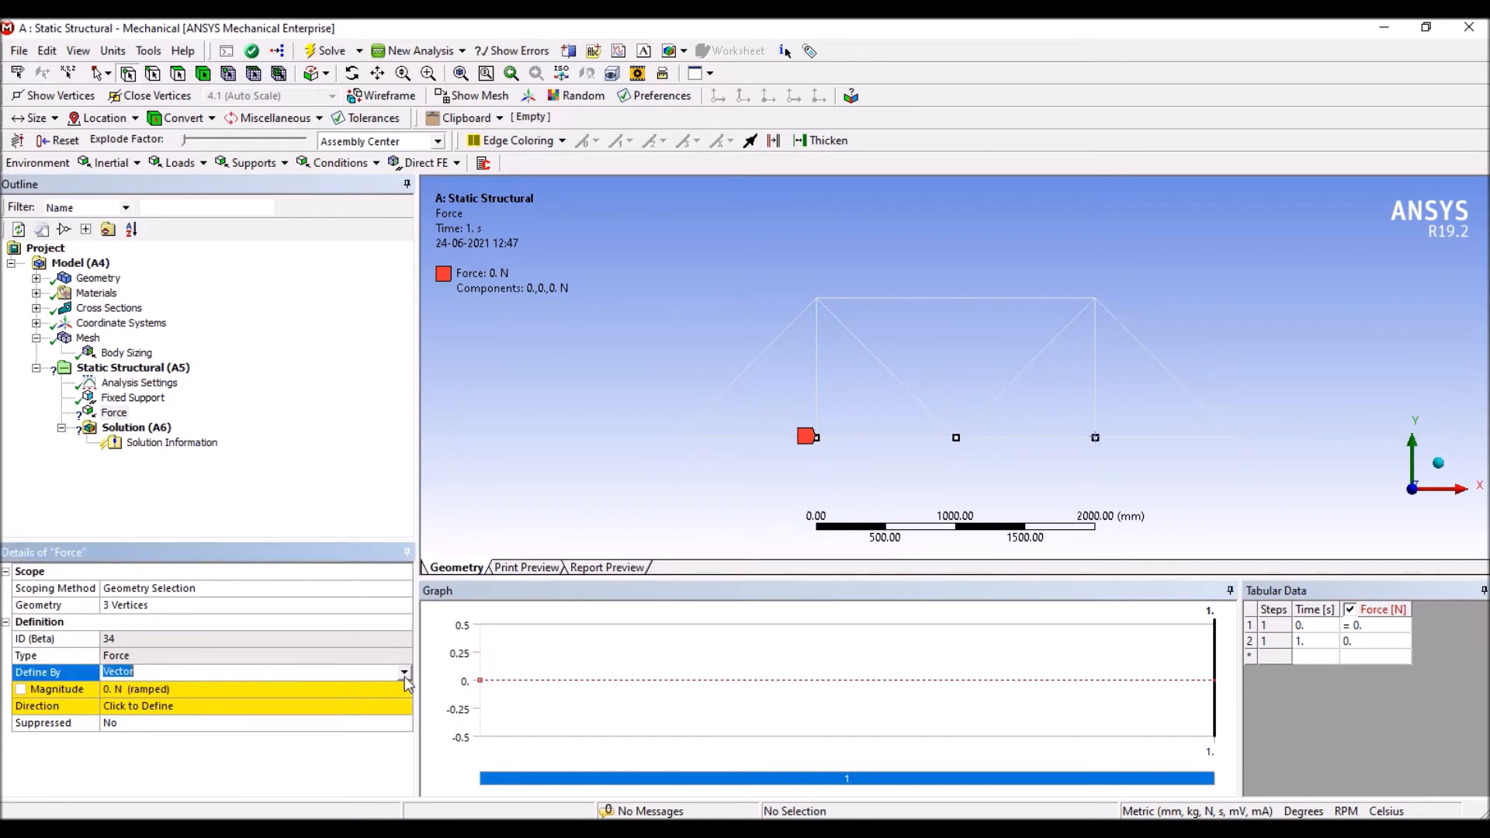
pyautogui.click(404, 673)
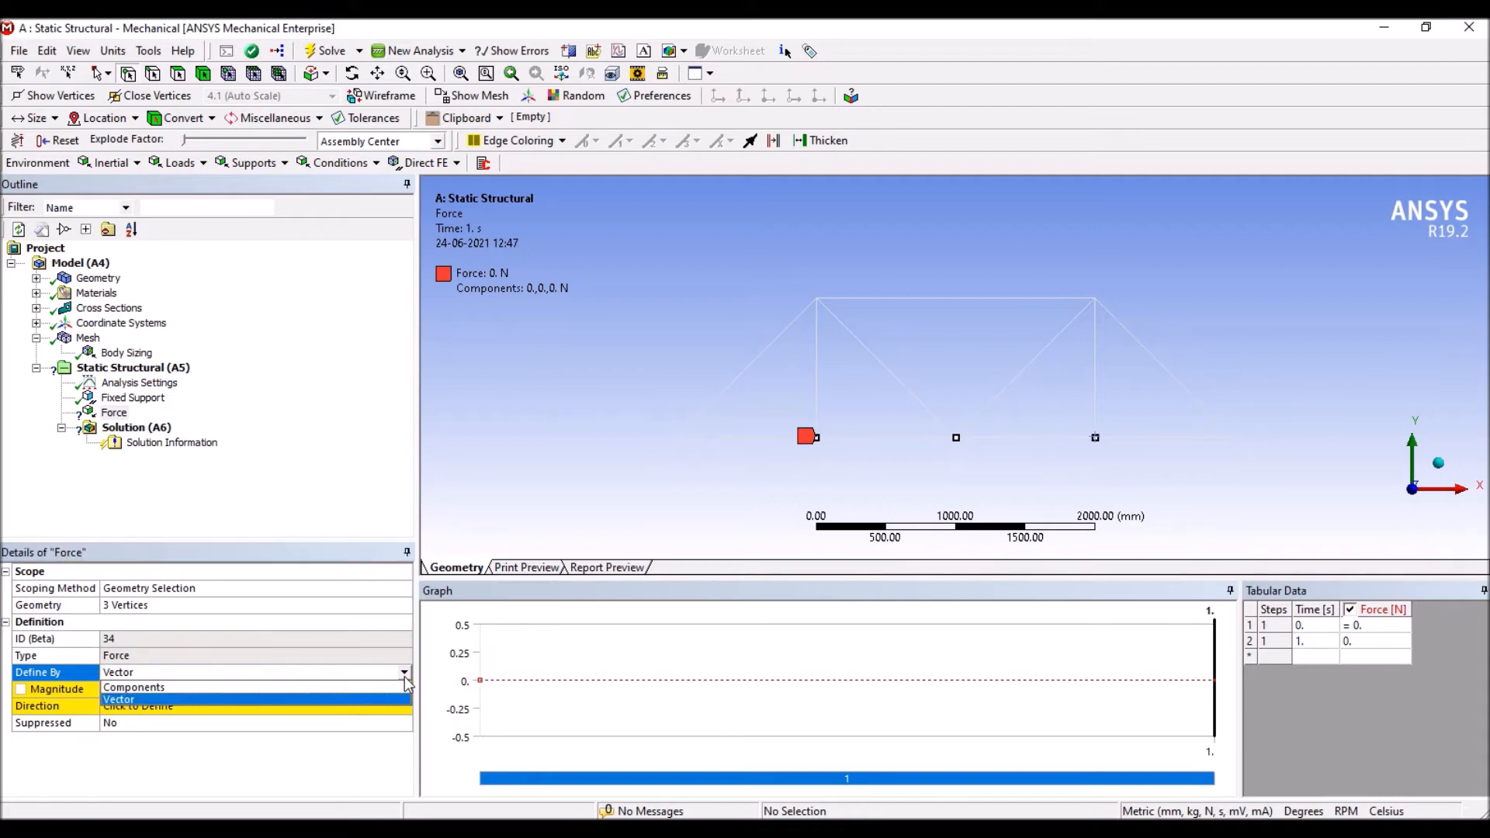
pyautogui.click(345, 688)
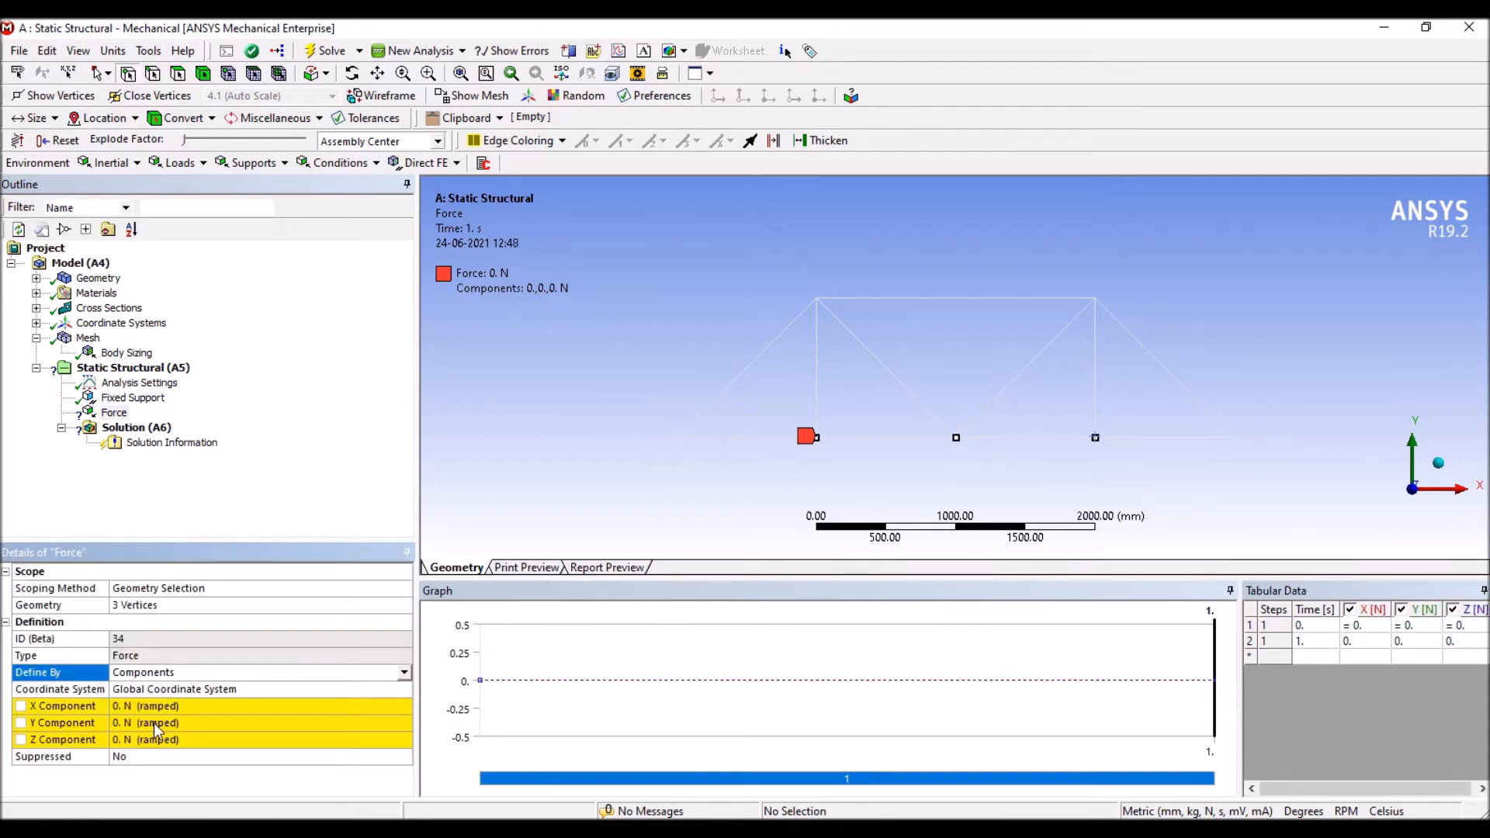
pyautogui.click(155, 724)
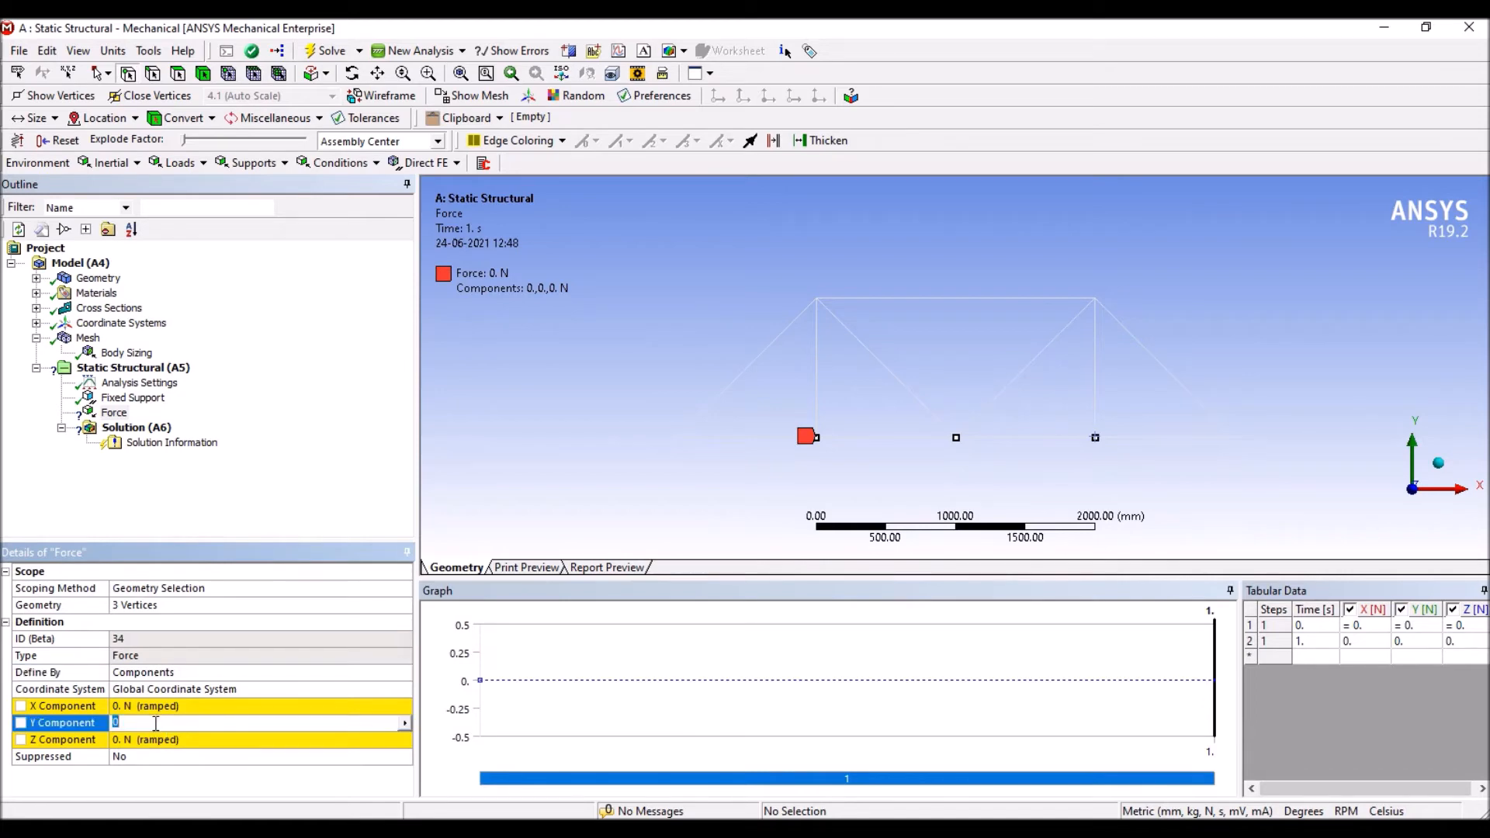
pyautogui.write('-90000')
pyautogui.press('Return')
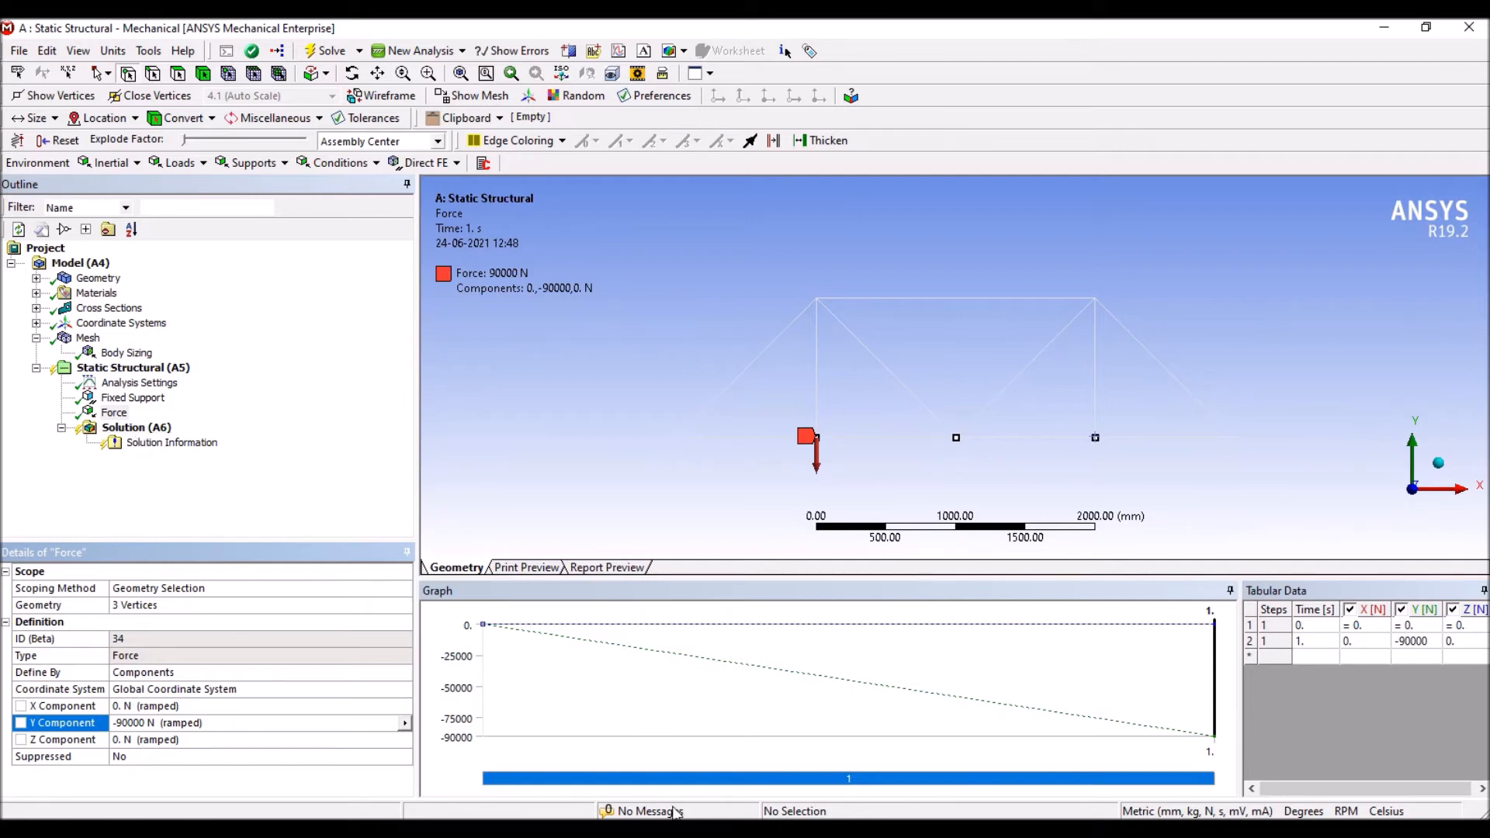
# - Review the truss problem and figure in the Word document and insert a Total Deformation result under Solution
pyautogui.hotkey('alt', 'Tab')
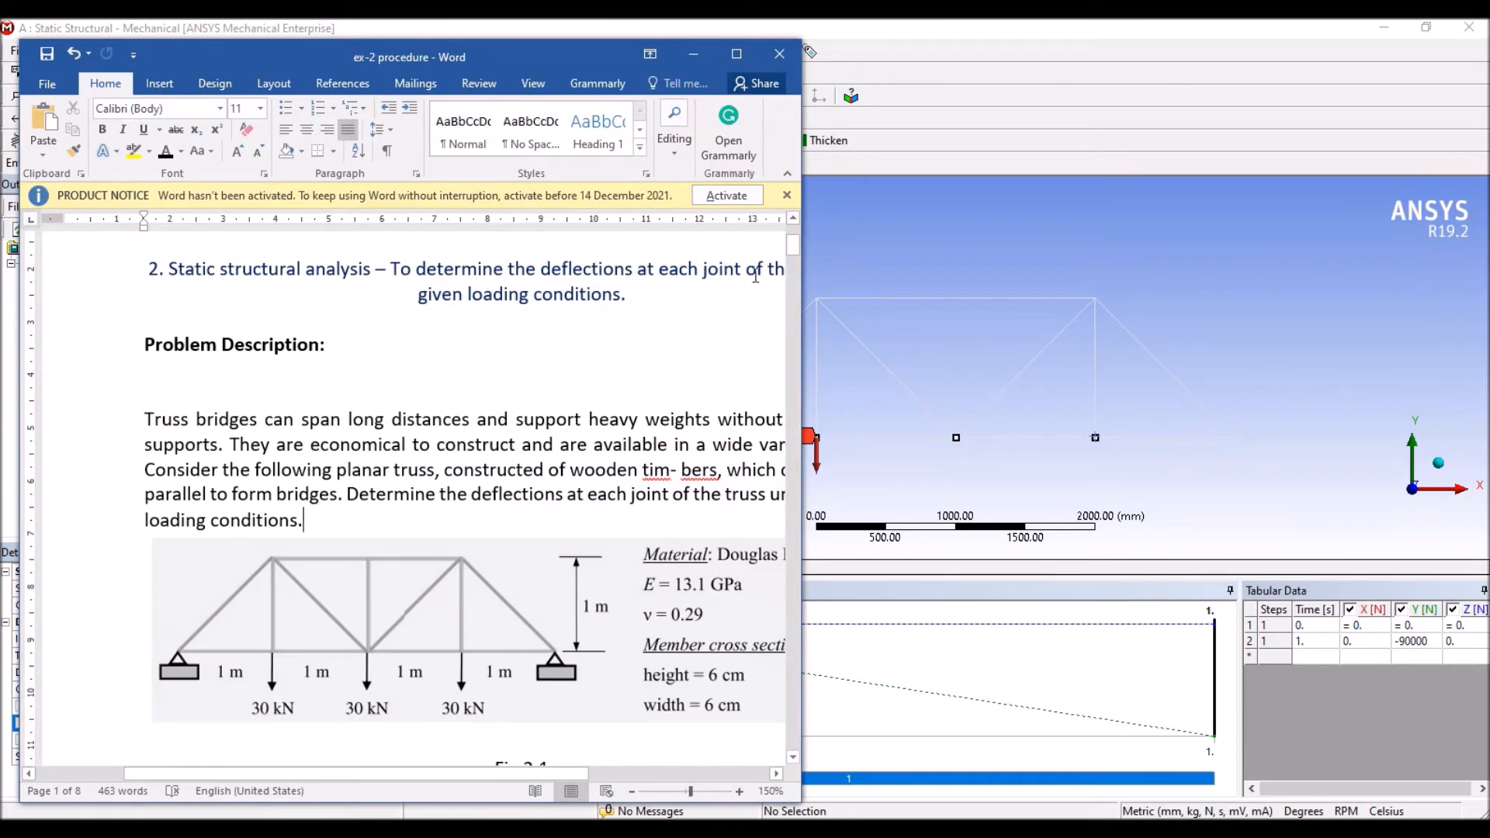
pyautogui.hotkey('alt', 'Tab')
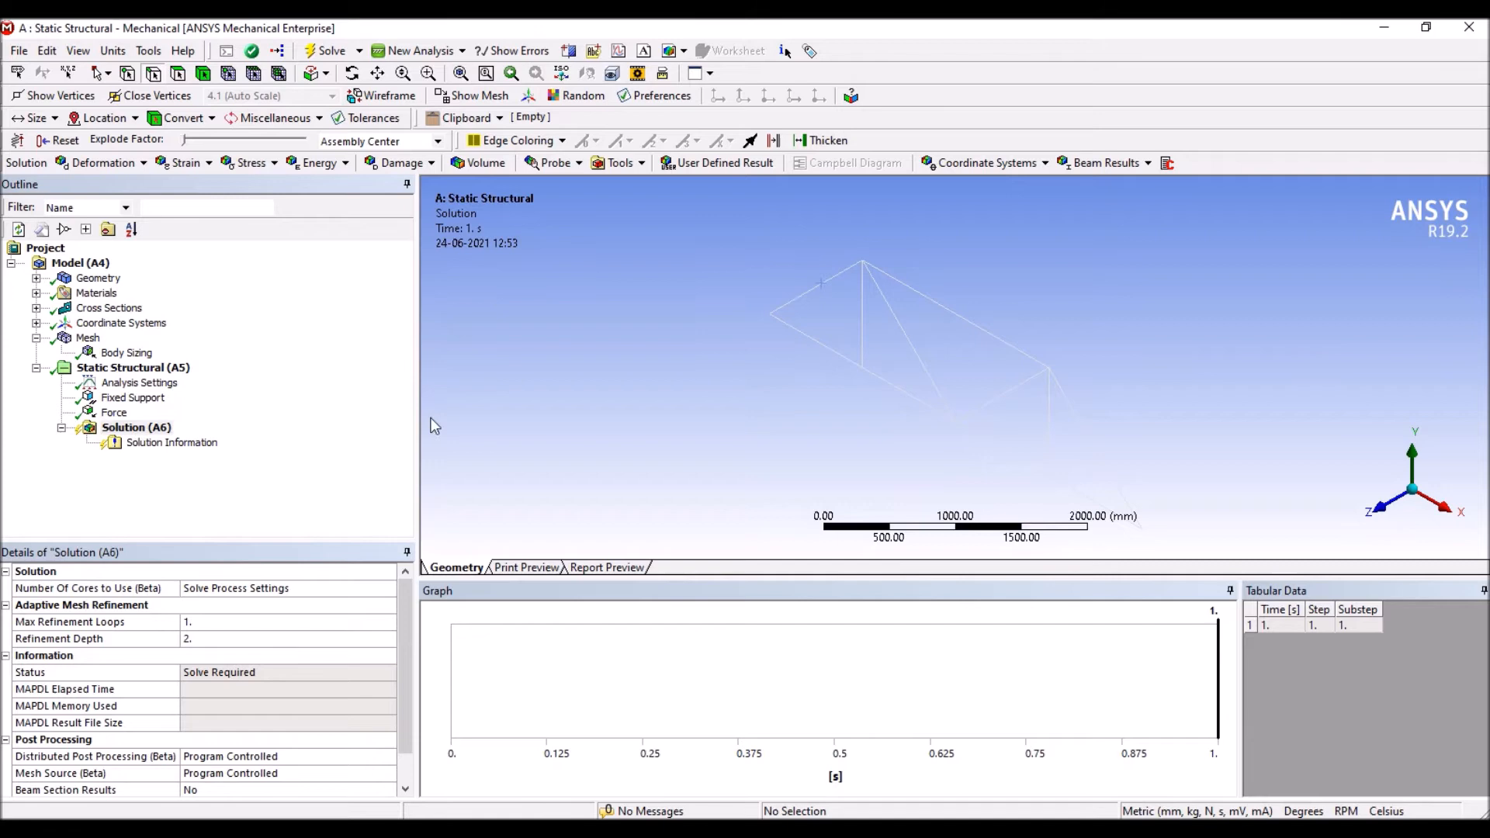
pyautogui.hotkey('alt', 'Tab')
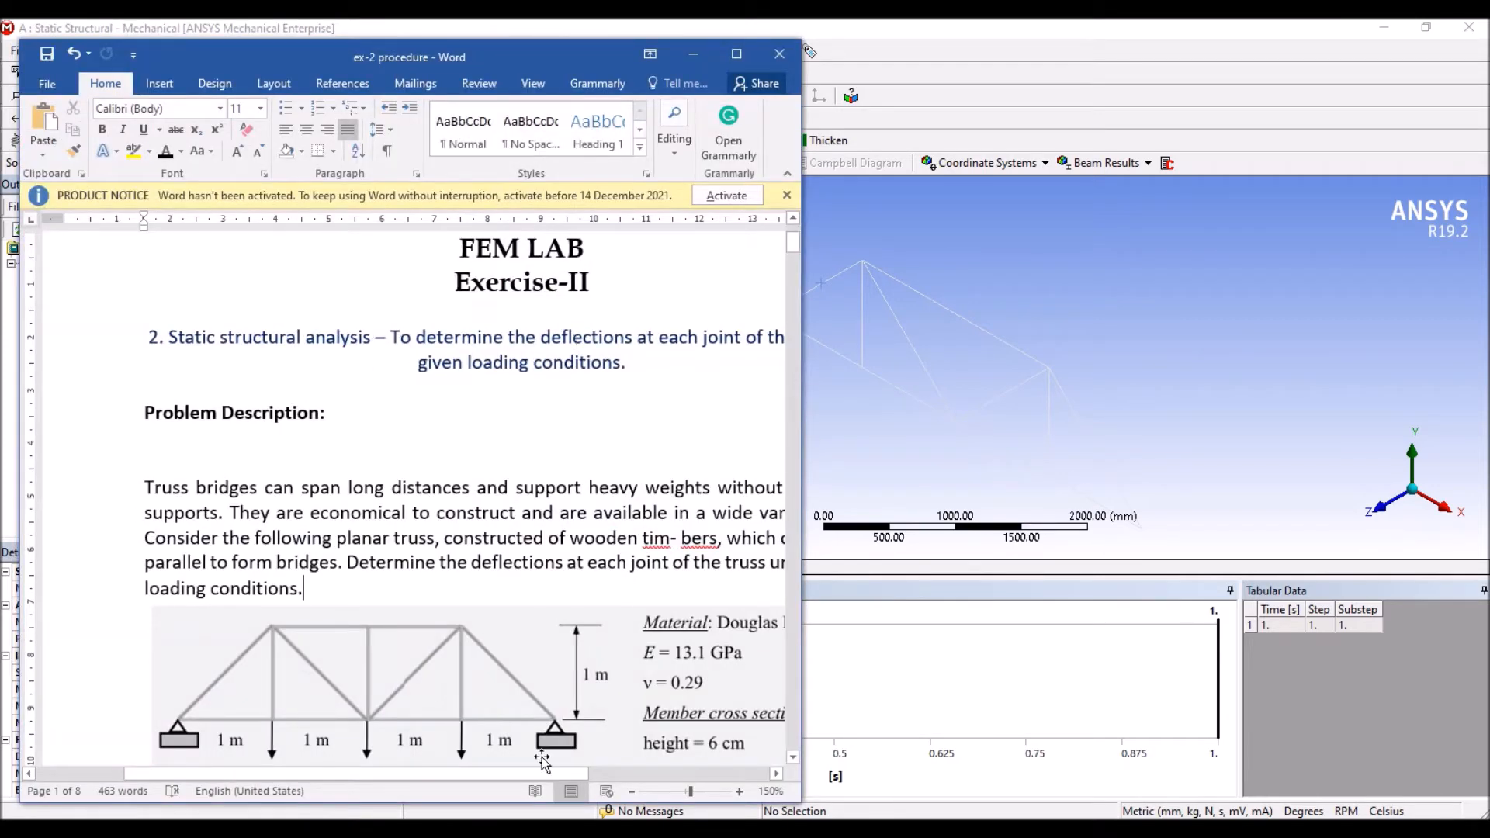
pyautogui.moveTo(548, 774); pyautogui.dragTo(673, 774)
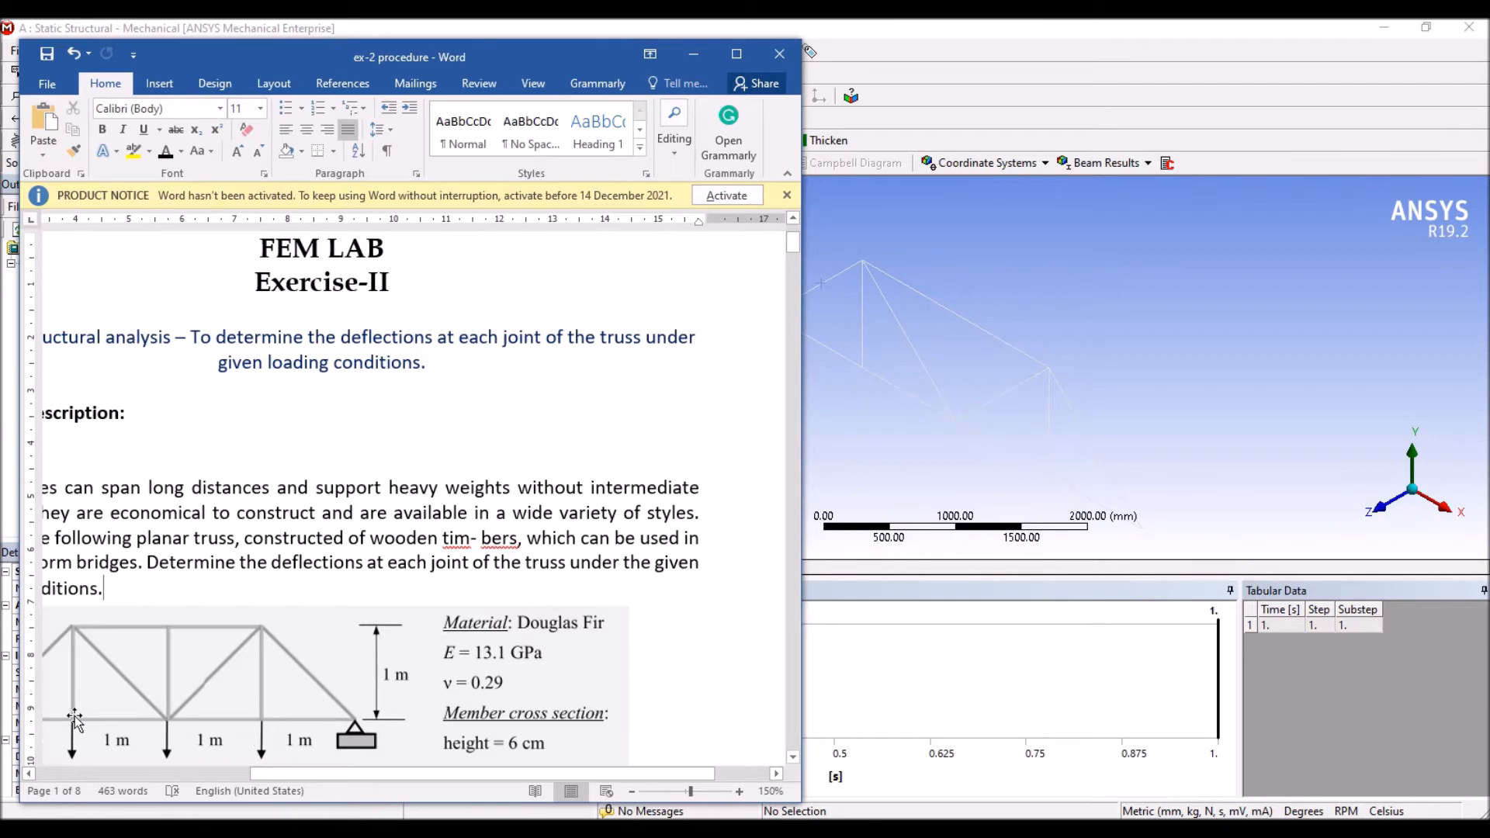
pyautogui.click(695, 56)
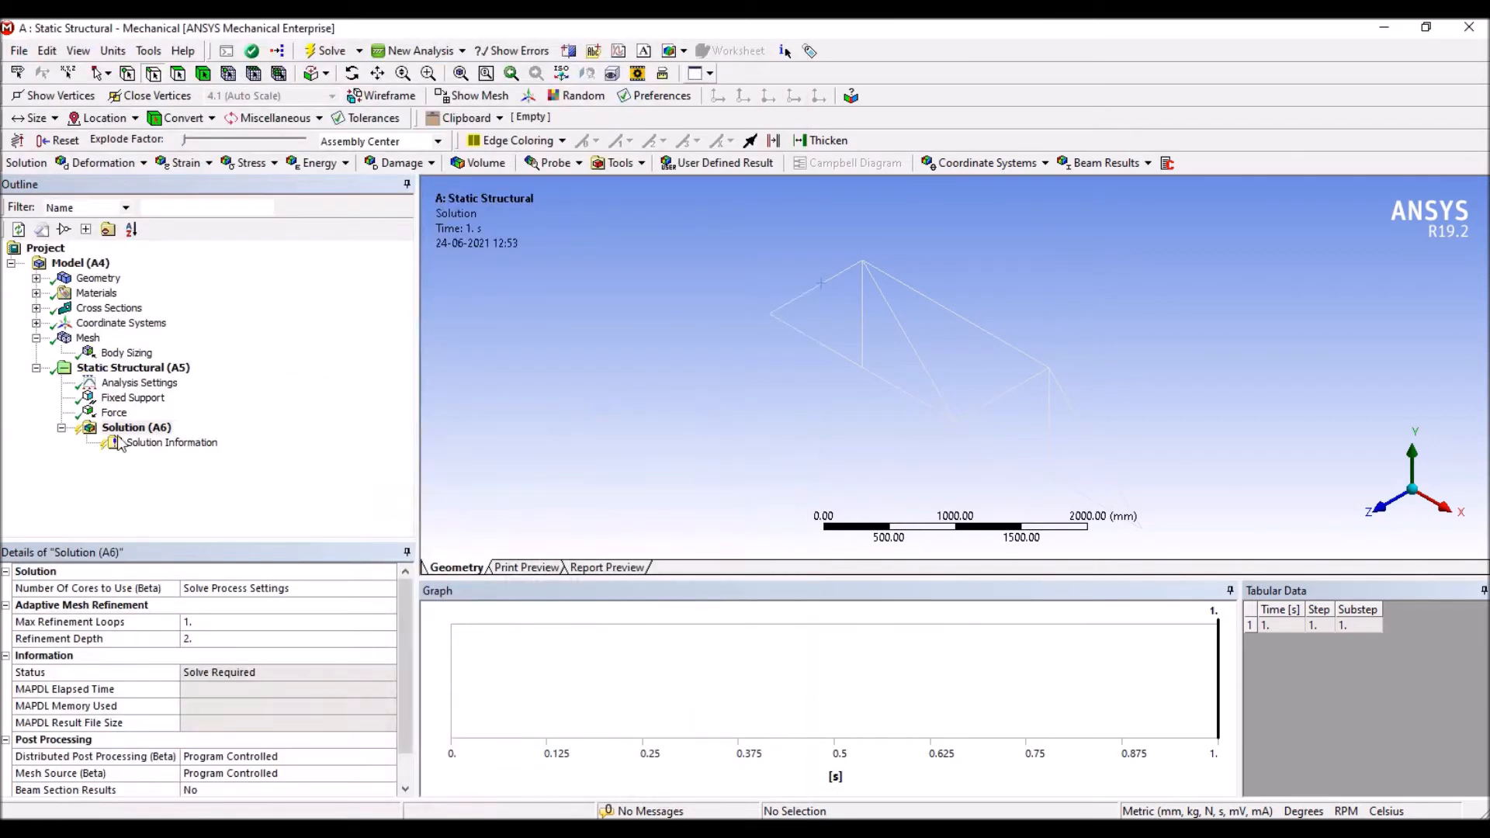
pyautogui.click(153, 429)
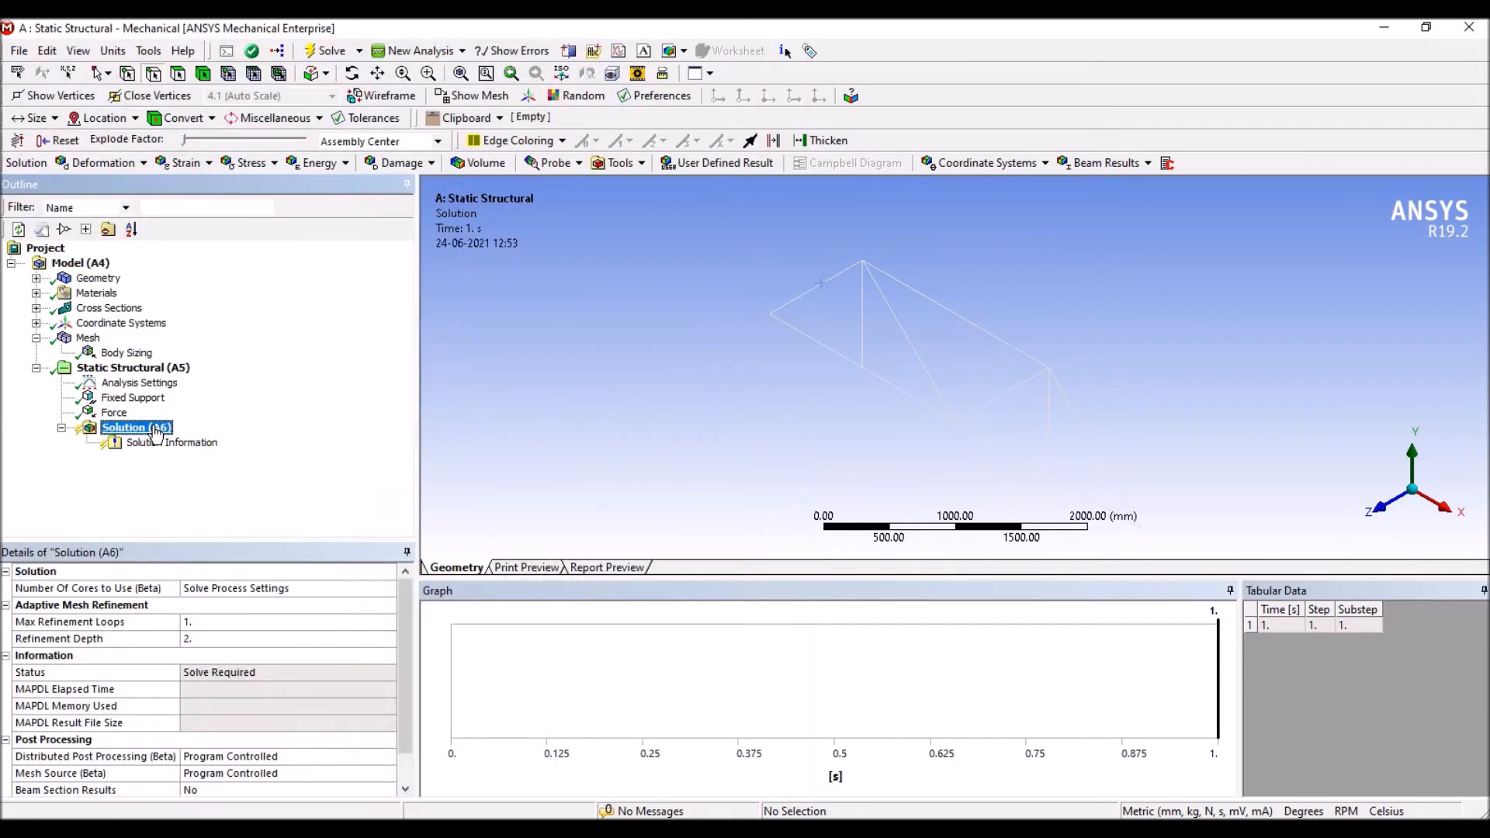
pyautogui.rightClick(155, 433)
pyautogui.moveTo(326, 437)
pyautogui.moveTo(406, 439)
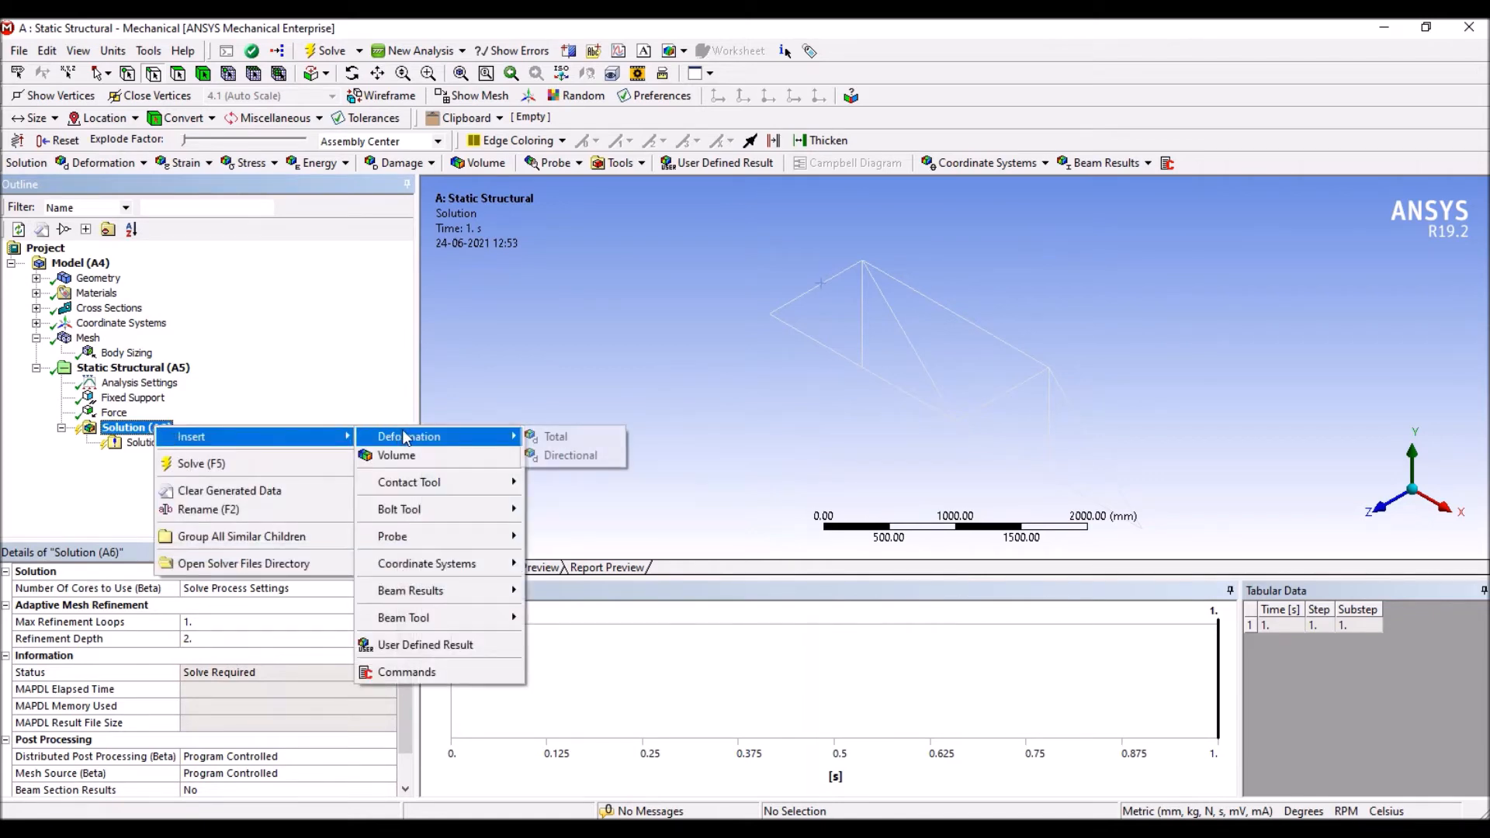
pyautogui.click(553, 438)
pyautogui.click(119, 429)
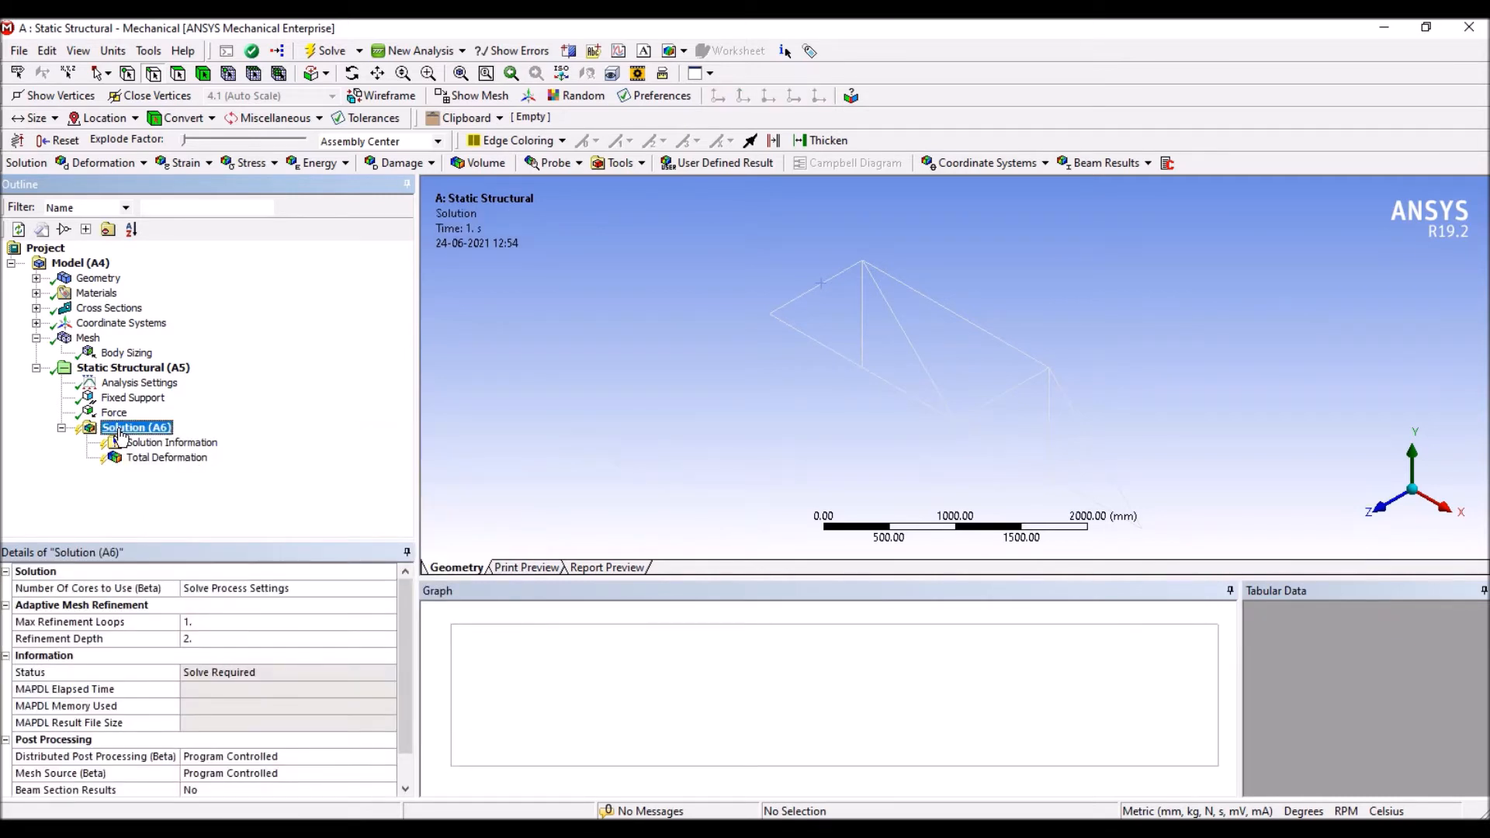
pyautogui.rightClick(120, 434)
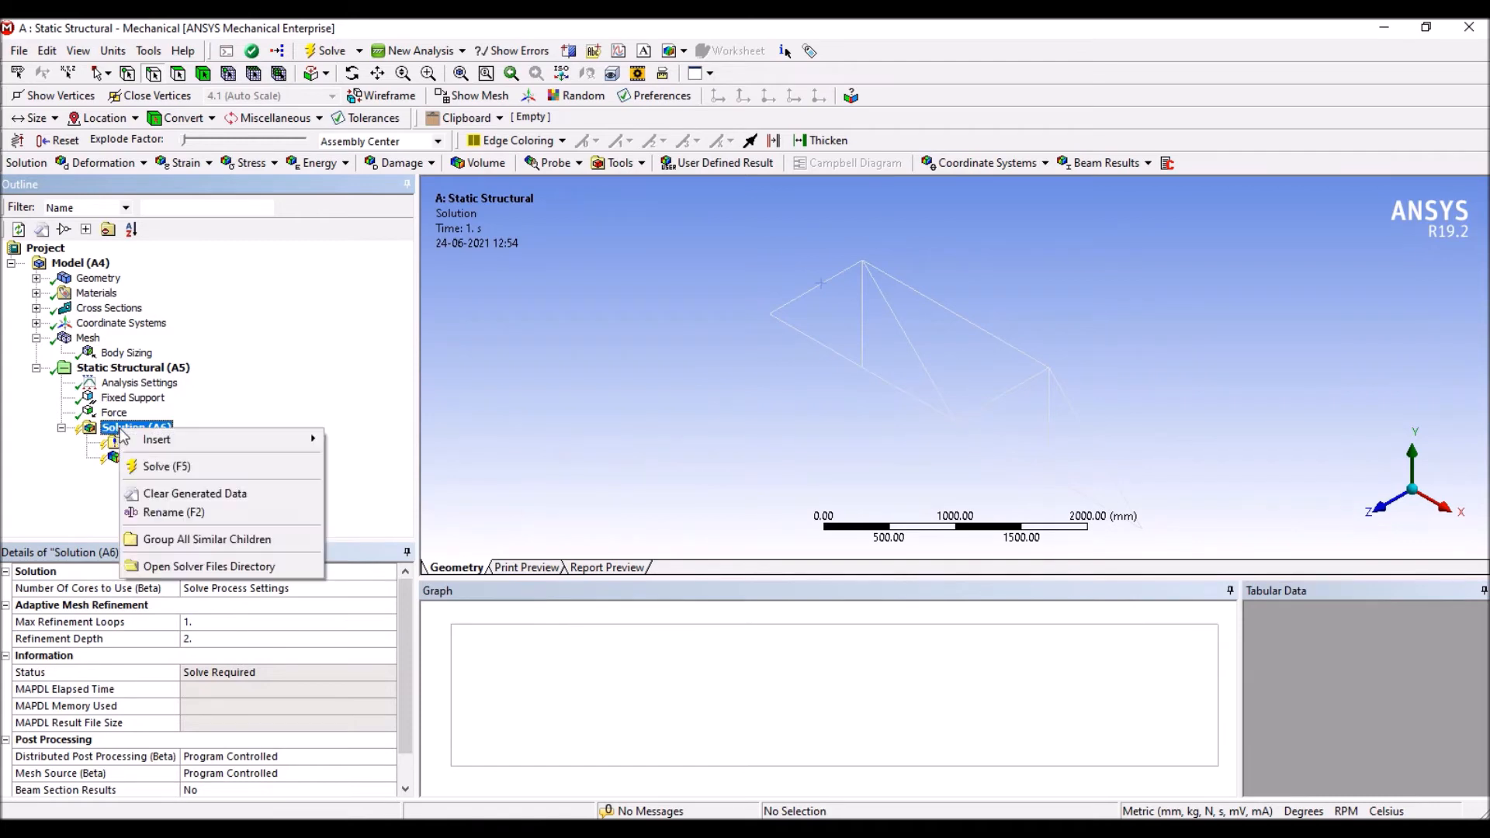
pyautogui.moveTo(155, 439)
pyautogui.click(365, 459)
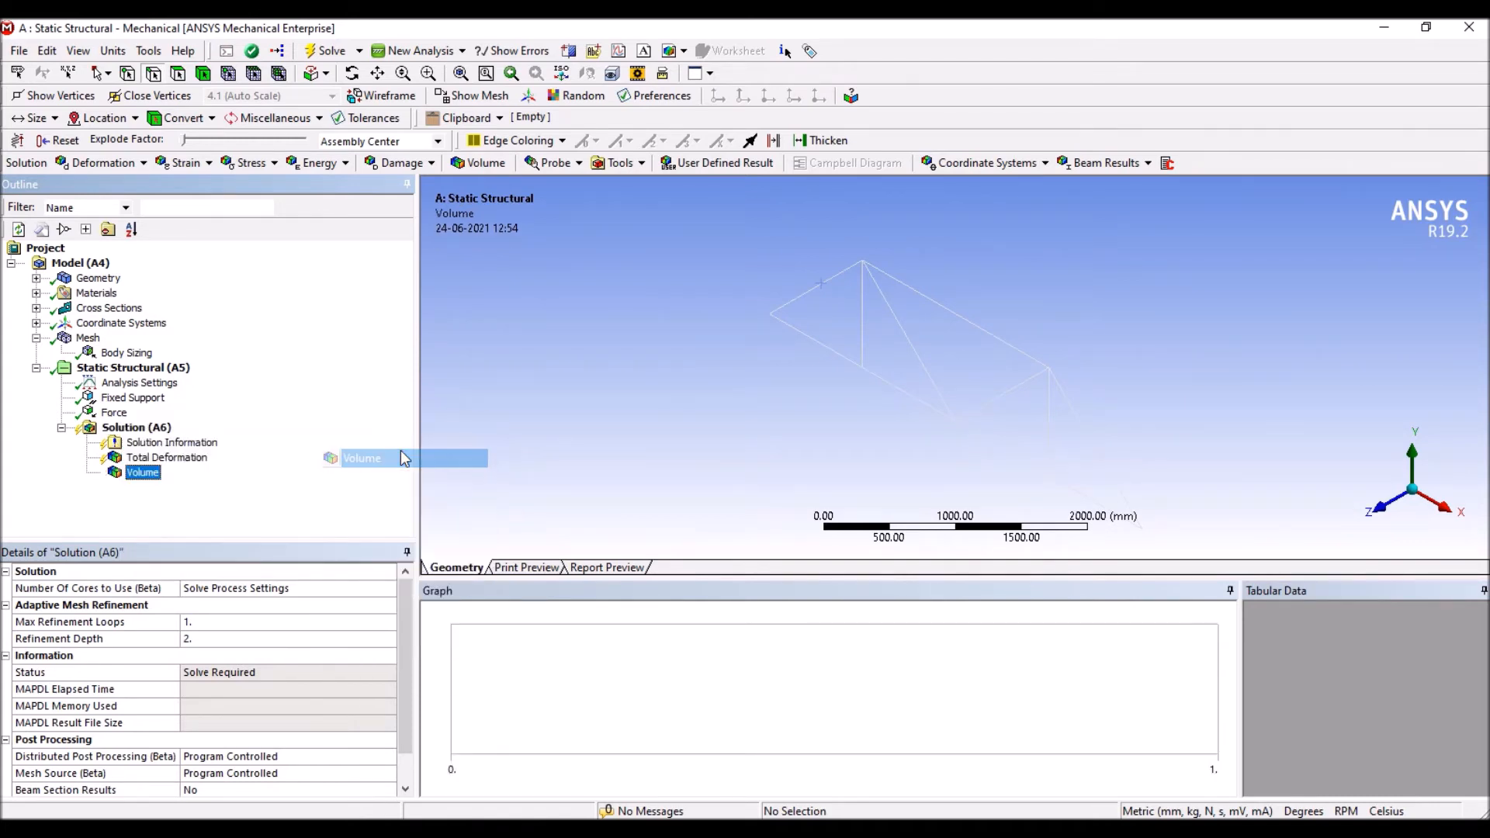
pyautogui.press('Delete')
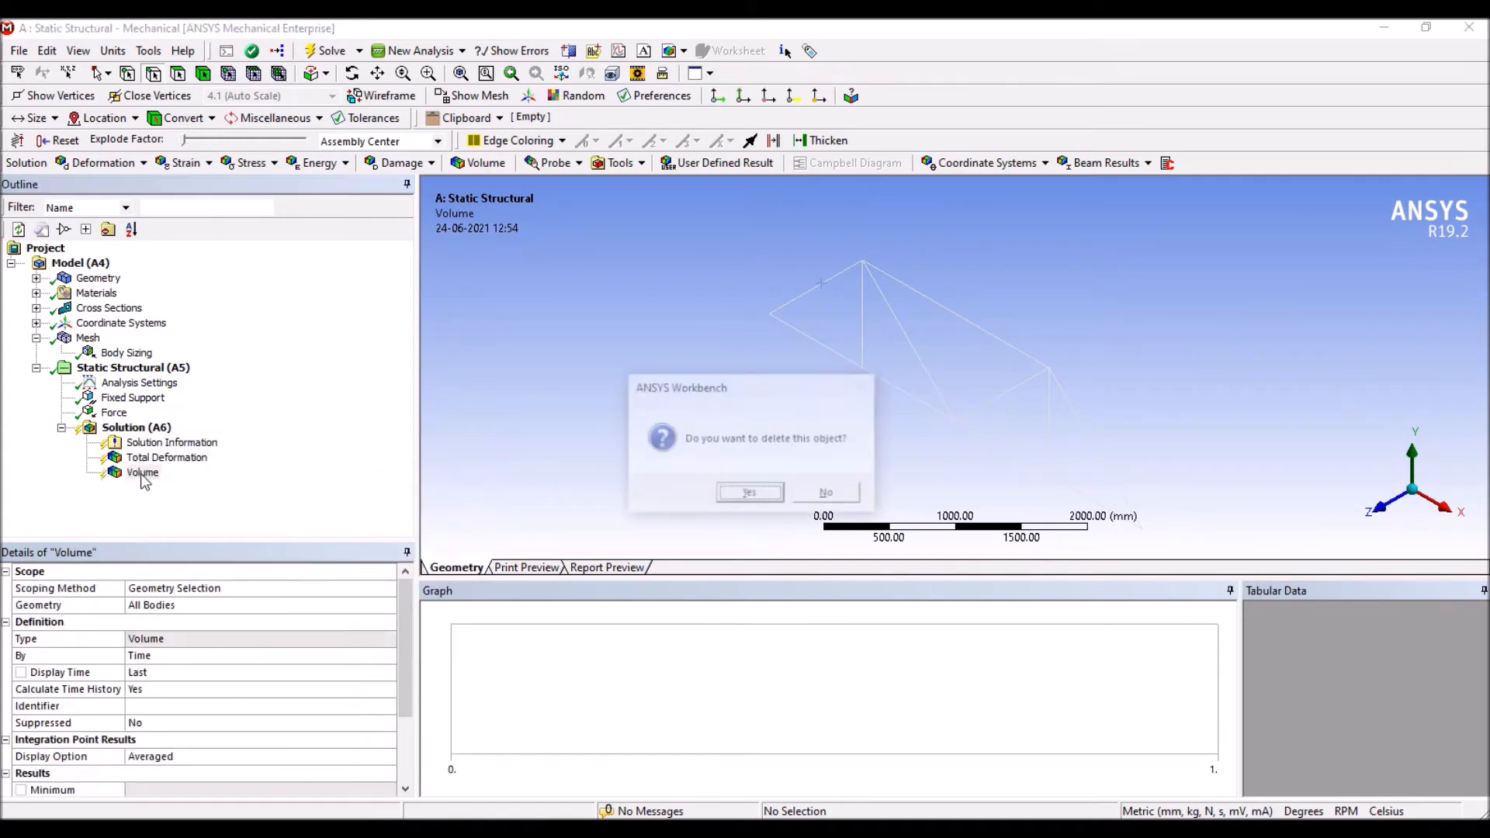
pyautogui.press('Return')
# - Insert a Directional Deformation result and scope it to the loaded lower-chord vertex on the truss's negative X side
pyautogui.click(140, 429)
pyautogui.rightClick(144, 431)
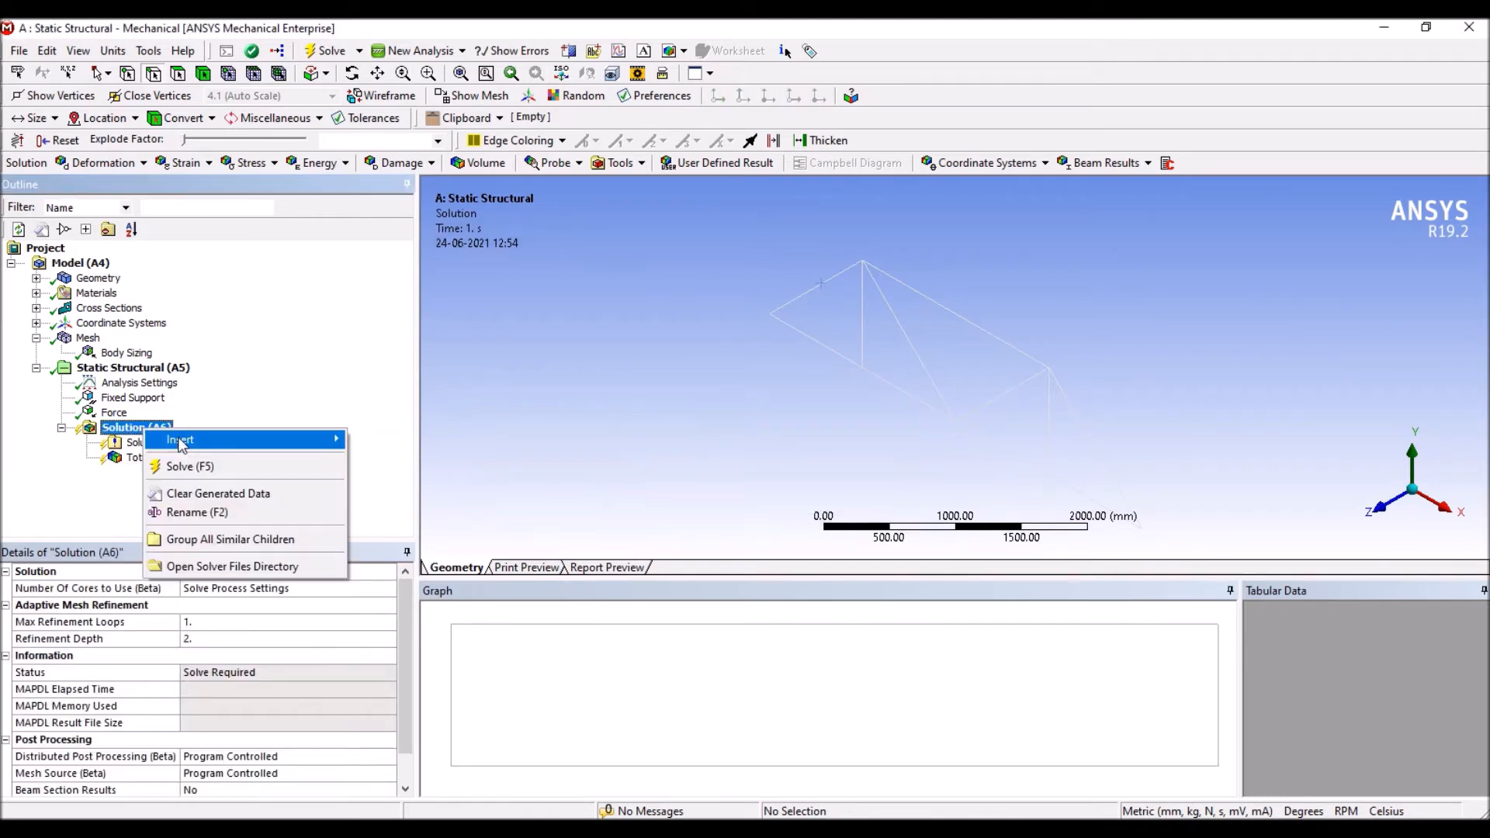
pyautogui.moveTo(182, 441)
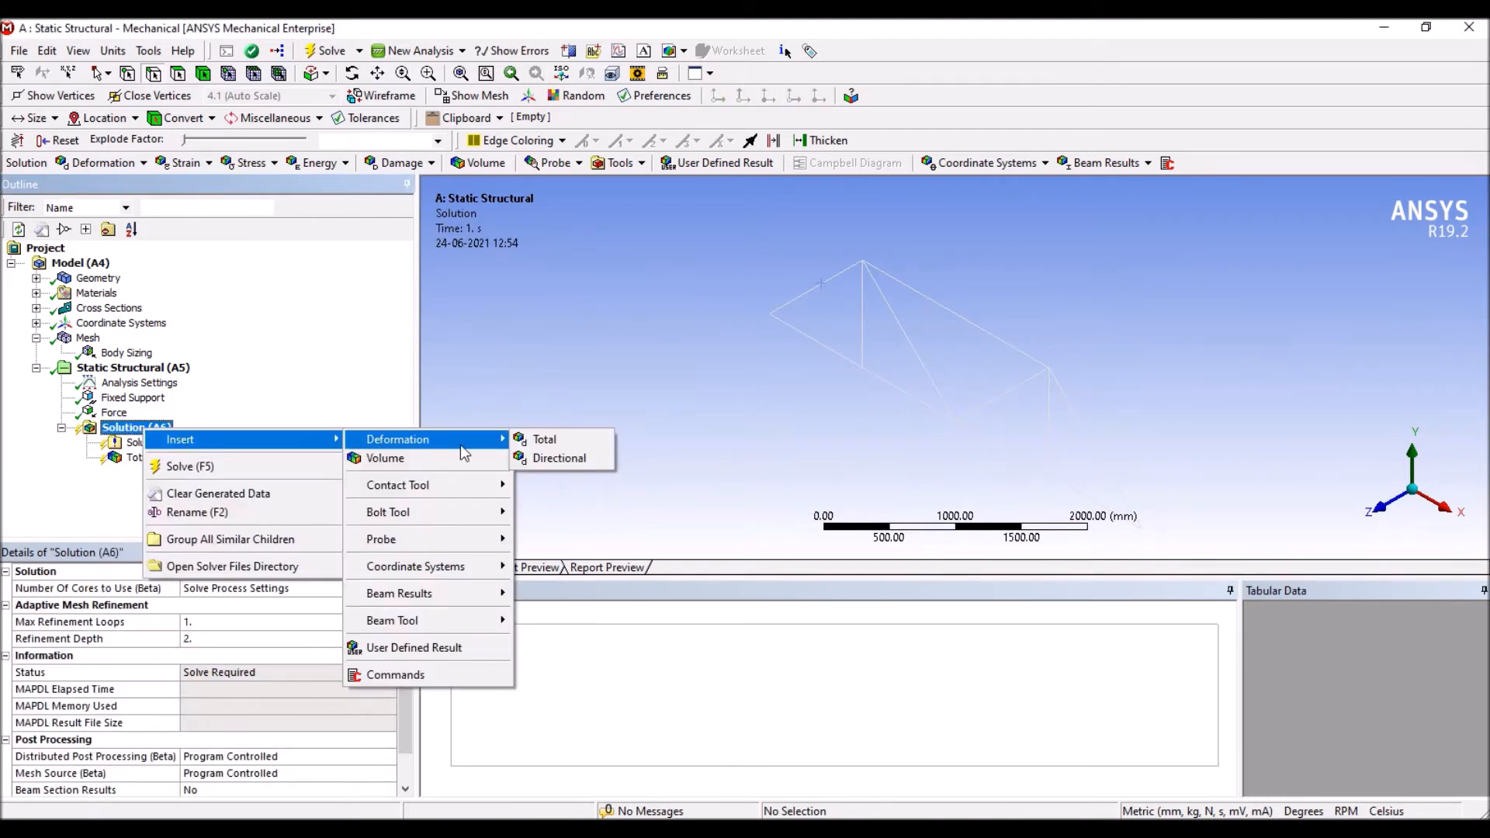
pyautogui.click(546, 462)
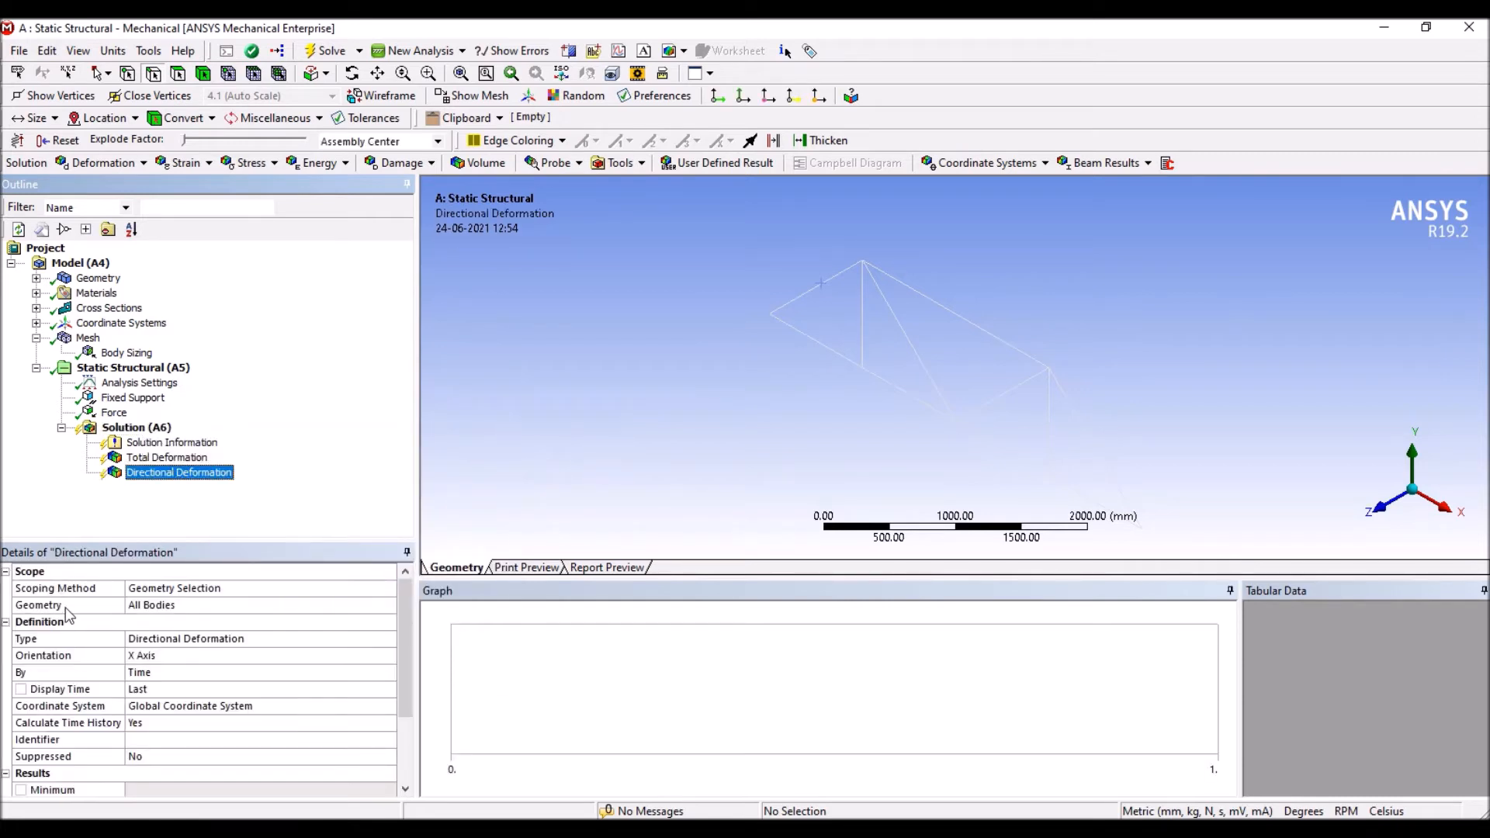
pyautogui.click(173, 607)
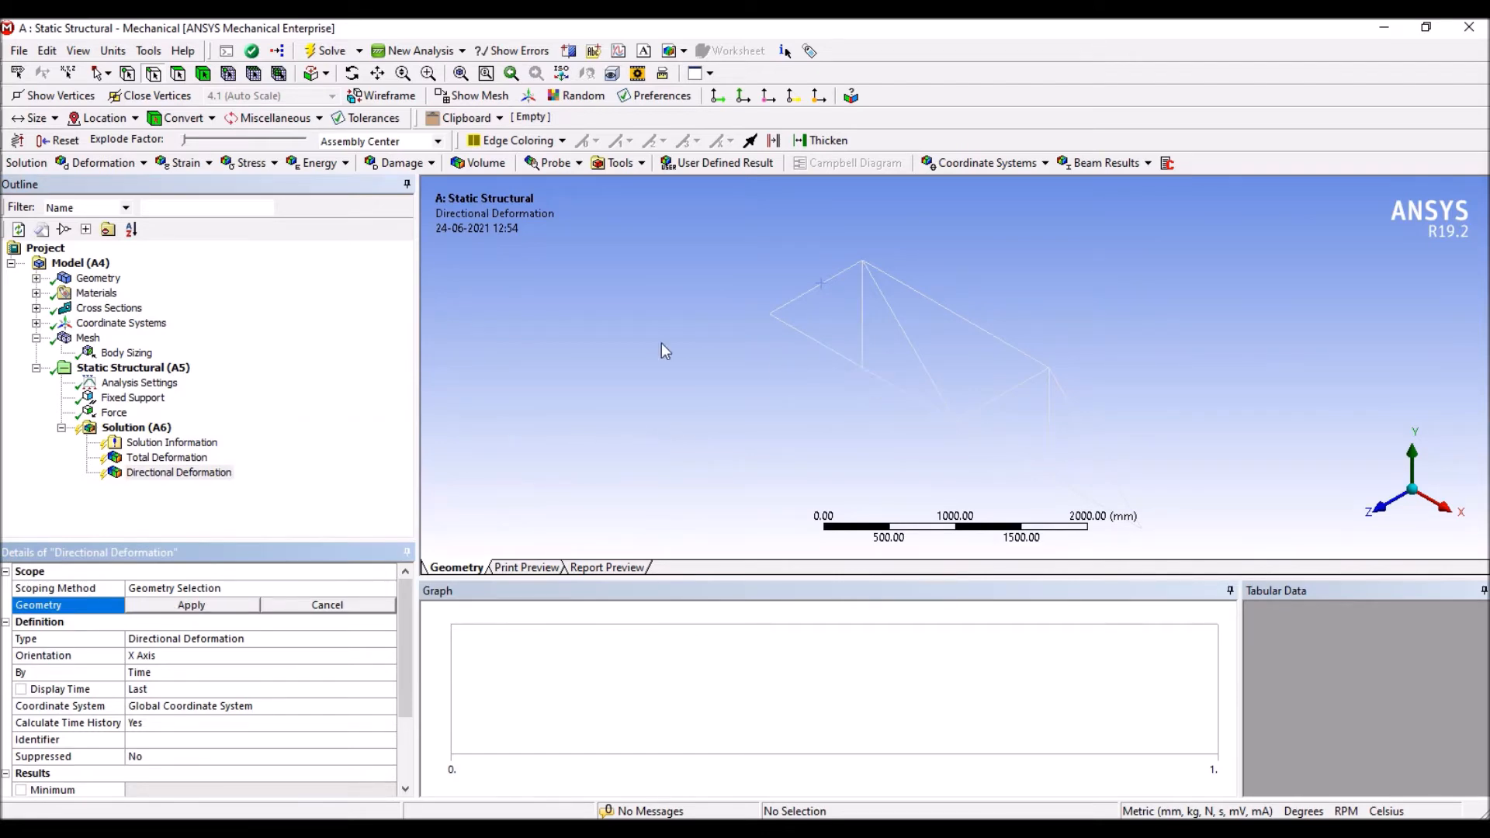
pyautogui.click(129, 74)
pyautogui.click(865, 370)
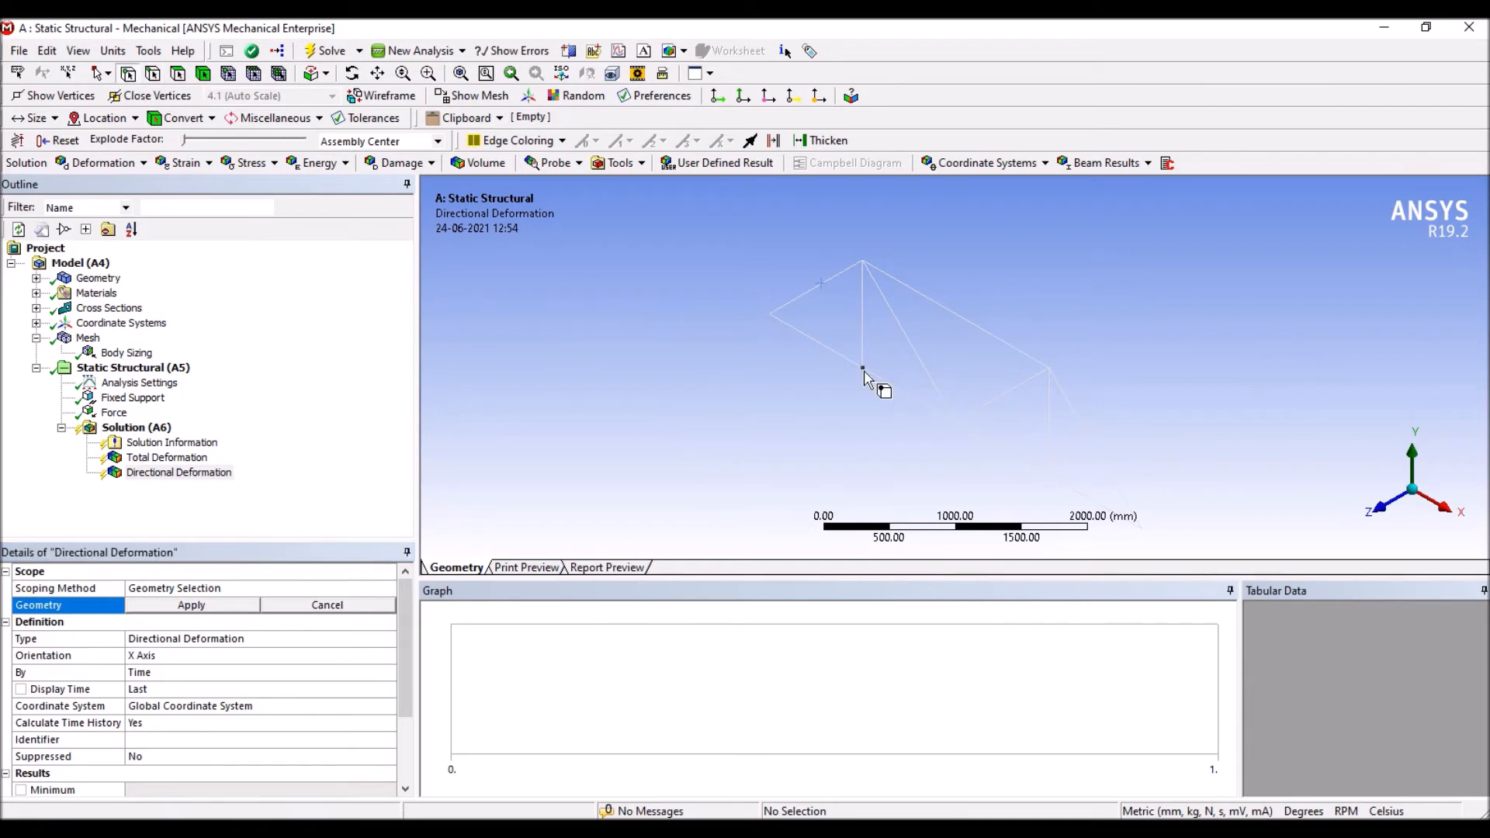
pyautogui.click(154, 606)
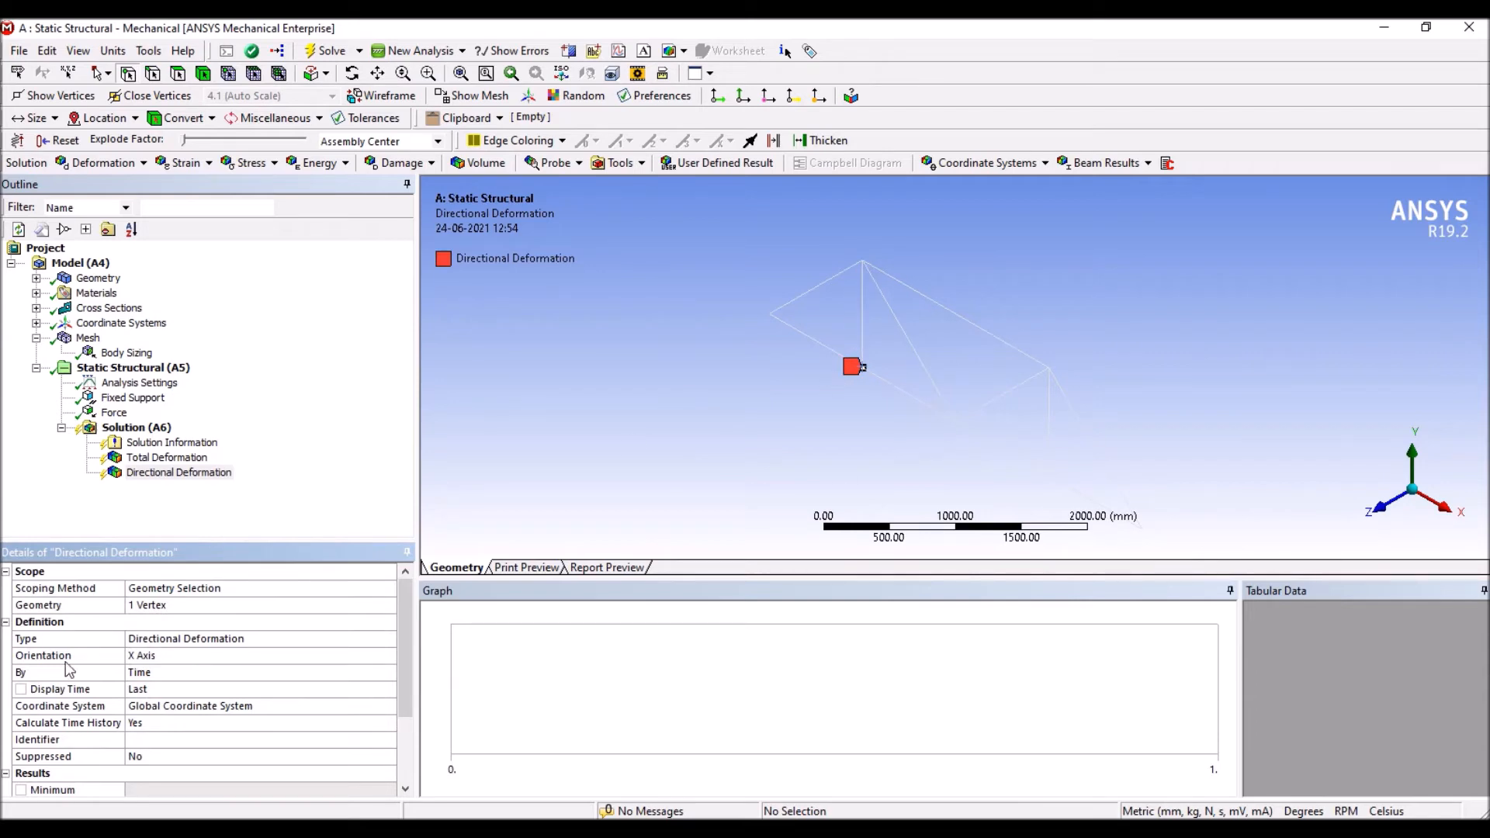
# - Set the Directional Deformation's orientation to Y Axis and keep its type as Directional Deformation
pyautogui.click(214, 656)
pyautogui.click(387, 657)
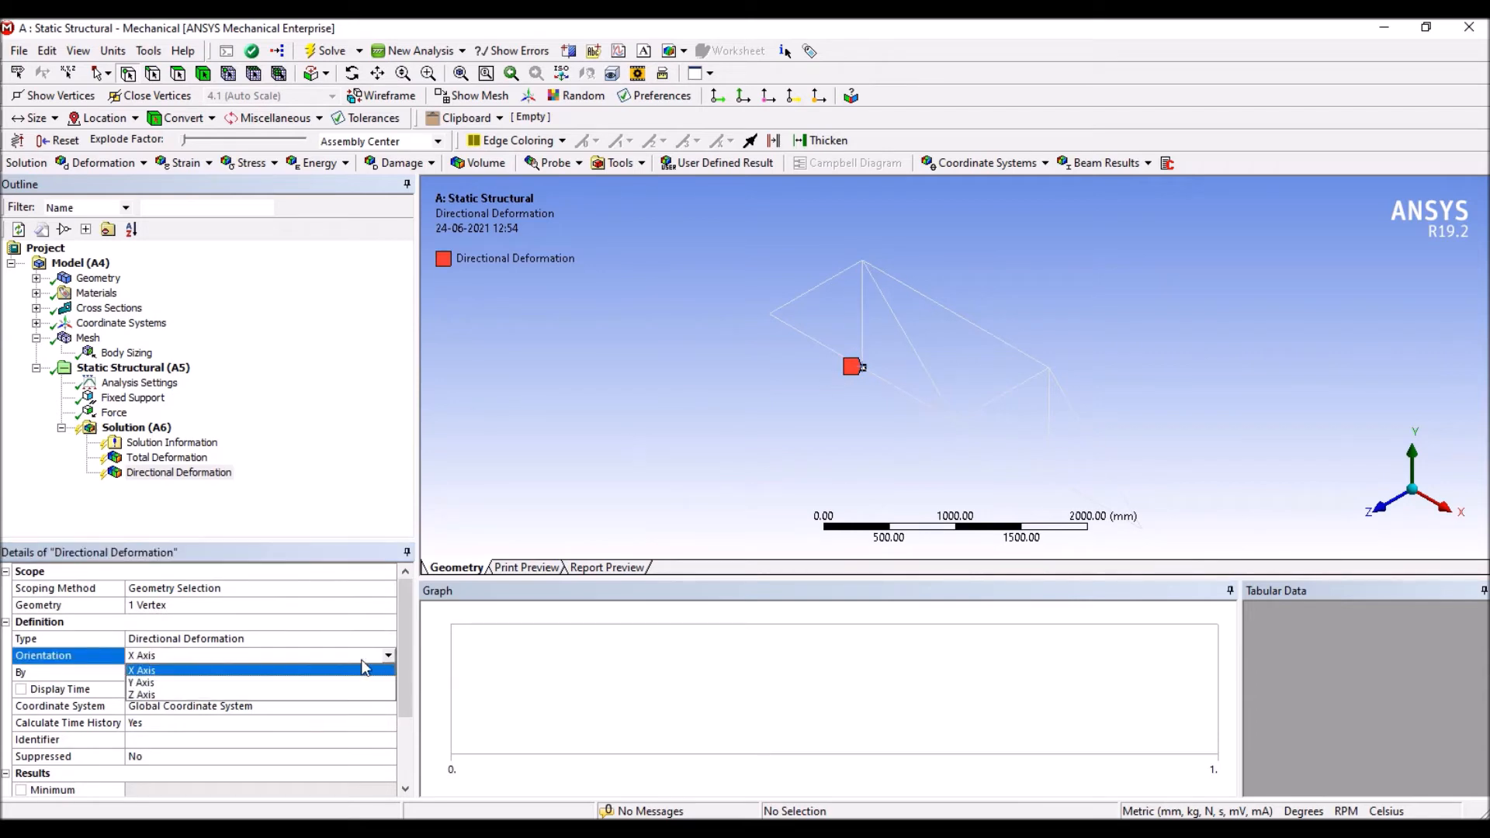
pyautogui.click(213, 683)
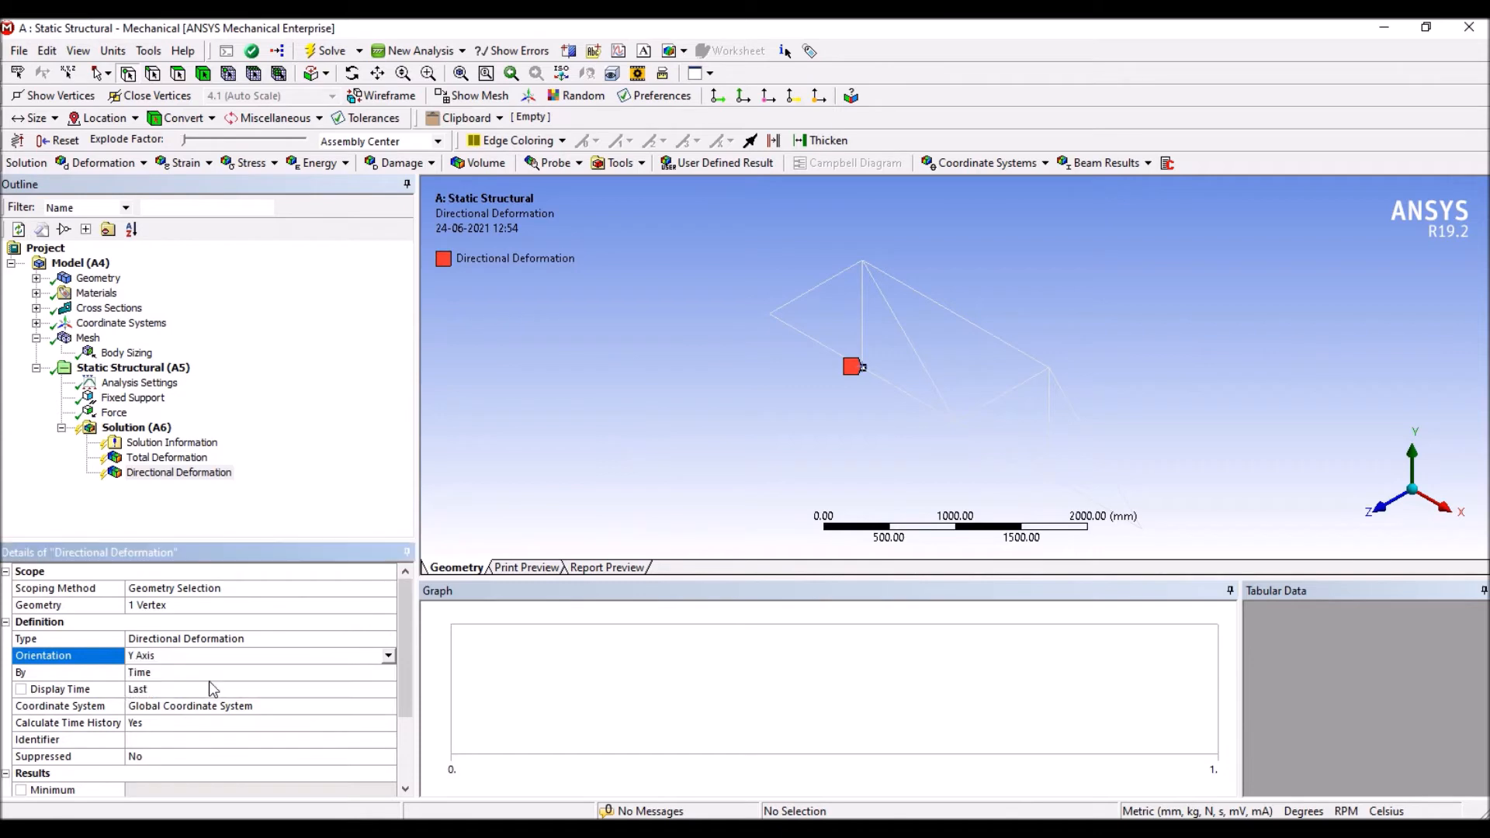
pyautogui.click(277, 643)
pyautogui.click(390, 642)
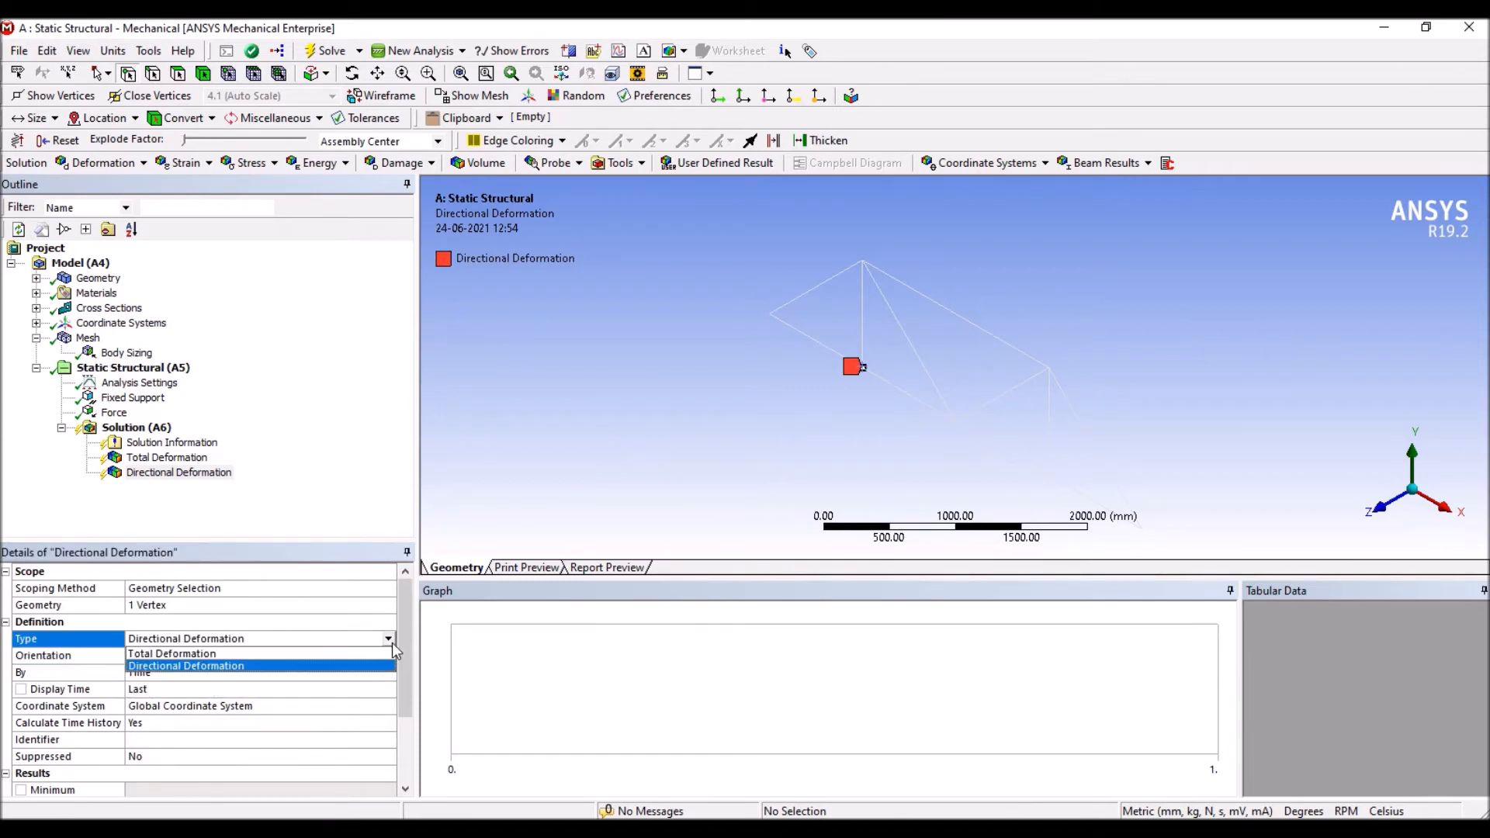
pyautogui.click(388, 482)
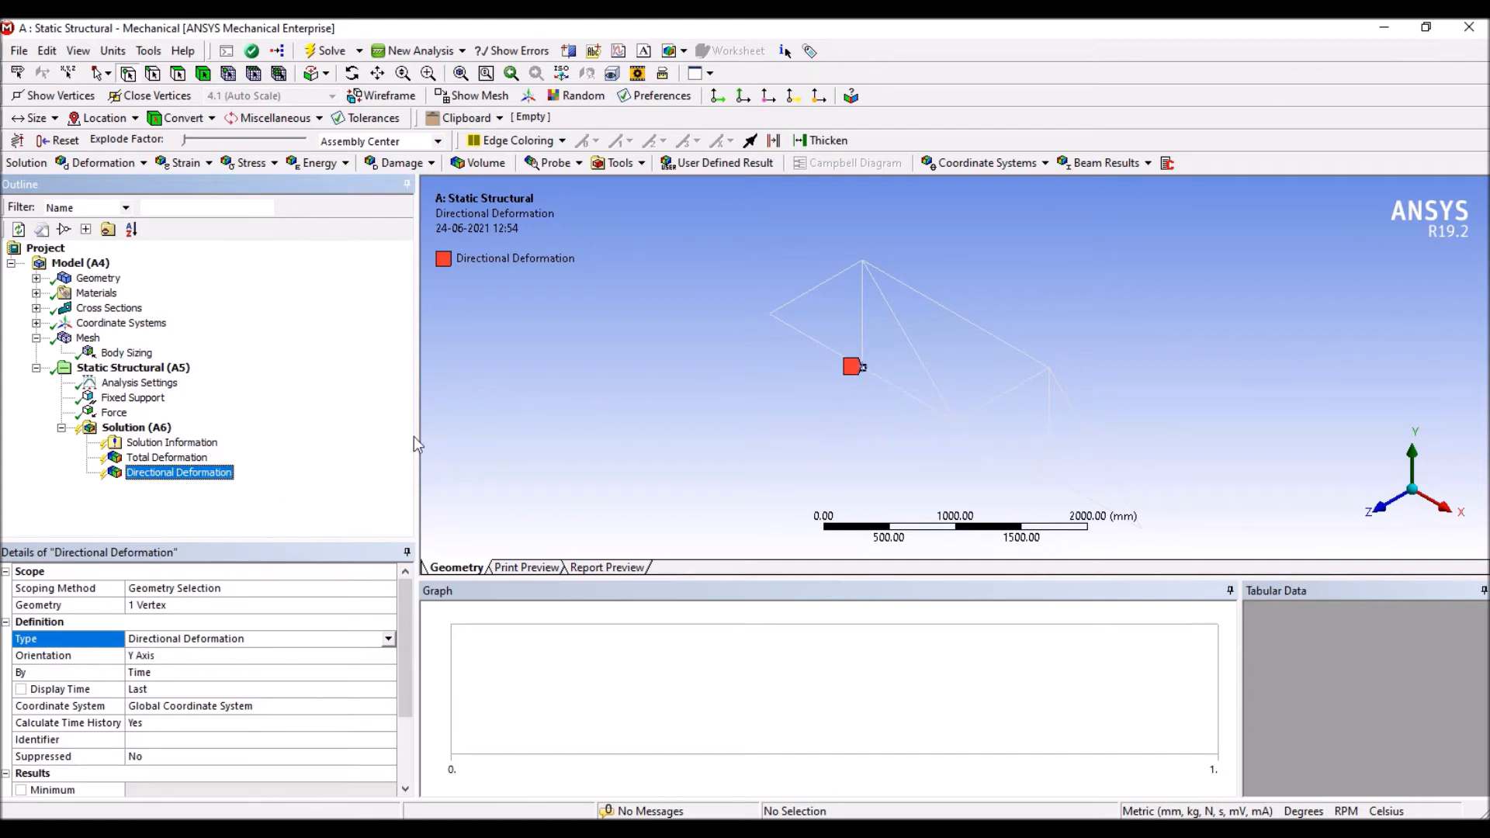
# - Insert a second Directional Deformation result and scope it to the middle vertex of the lower chord
pyautogui.click(149, 429)
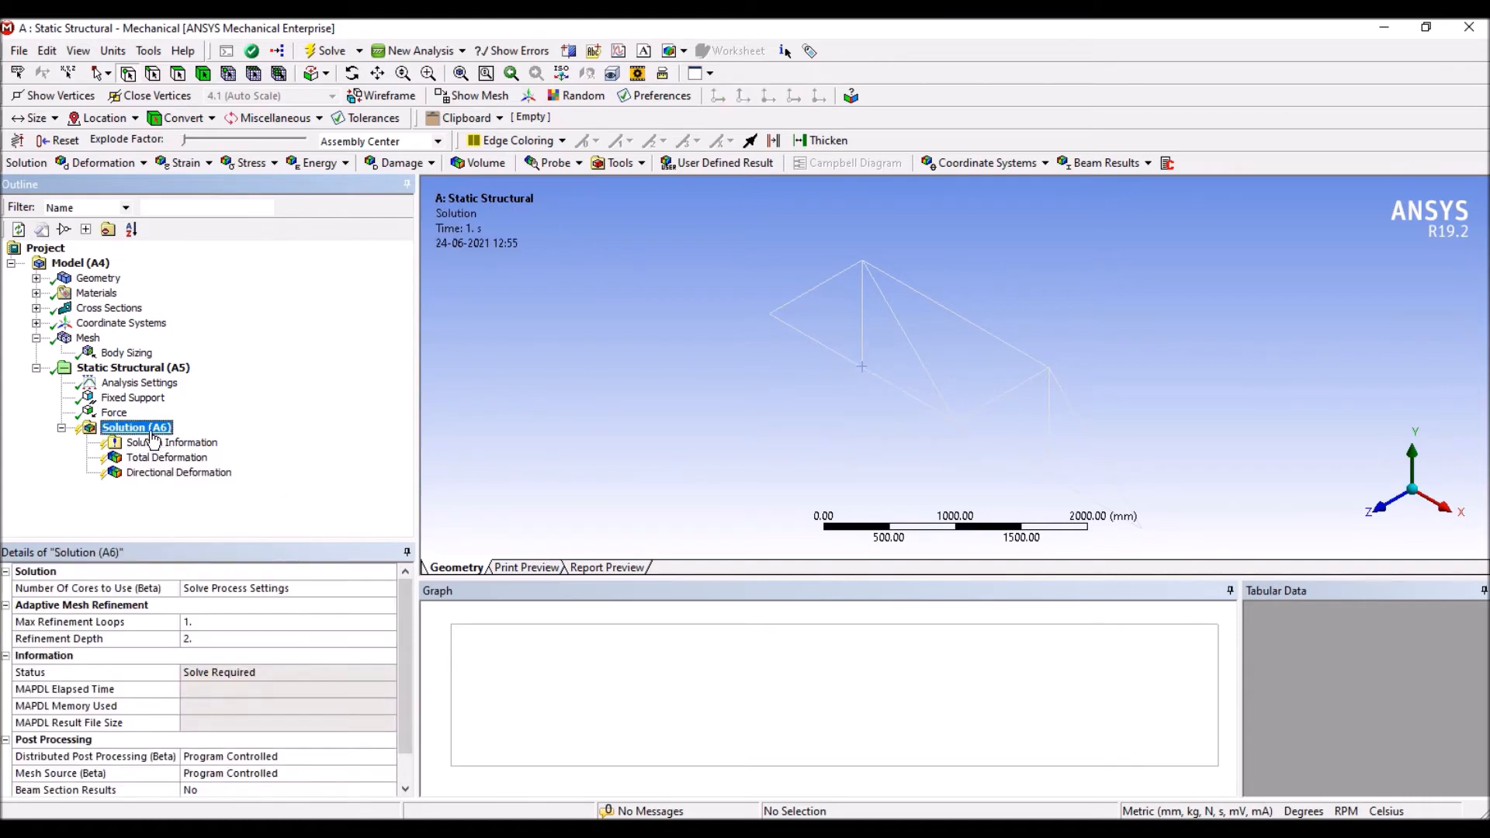
pyautogui.rightClick(152, 437)
pyautogui.moveTo(194, 442)
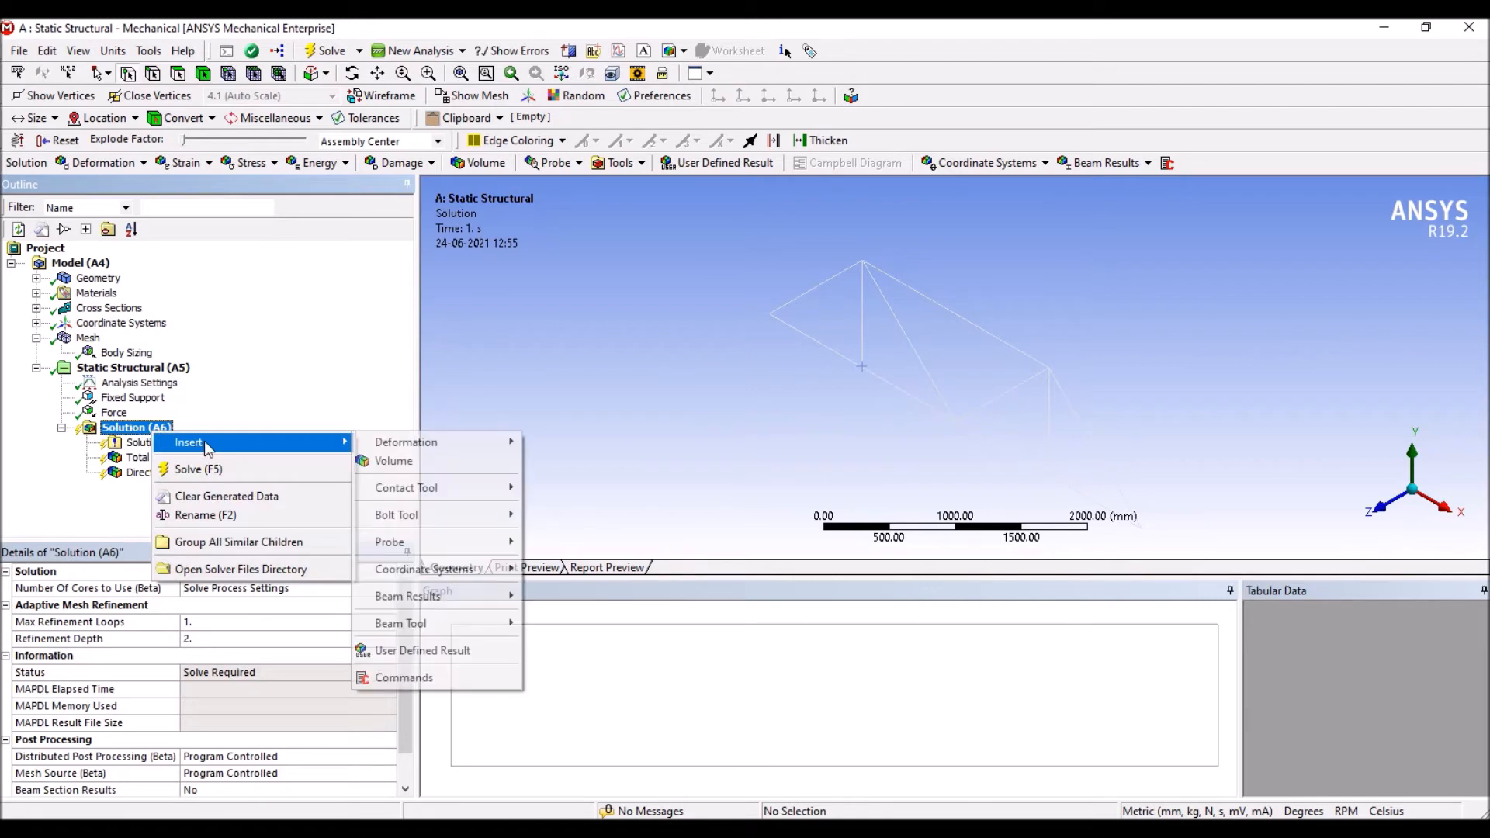
pyautogui.moveTo(448, 444)
pyautogui.click(613, 465)
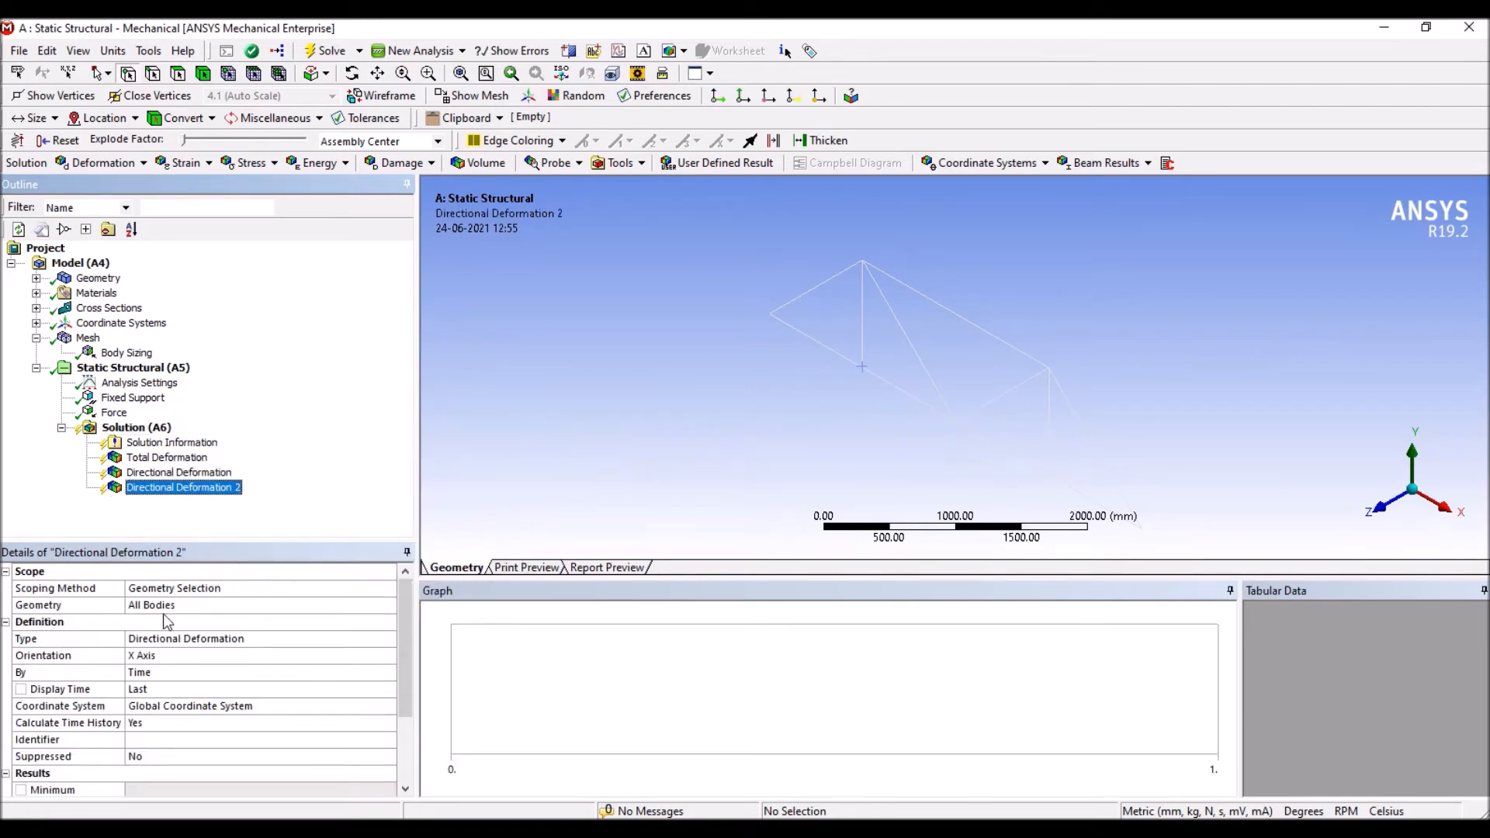
pyautogui.click(167, 612)
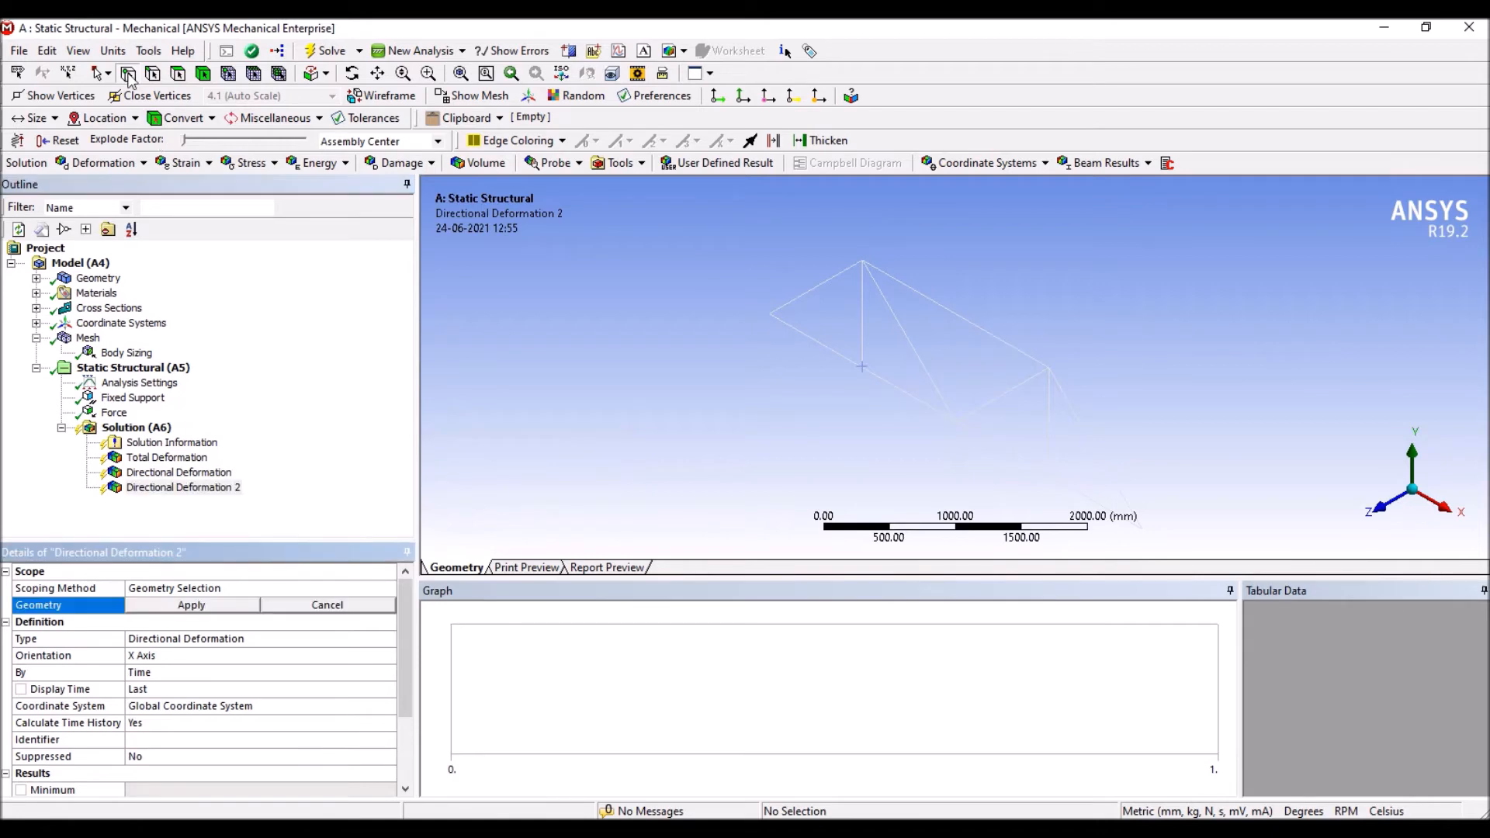
pyautogui.click(956, 424)
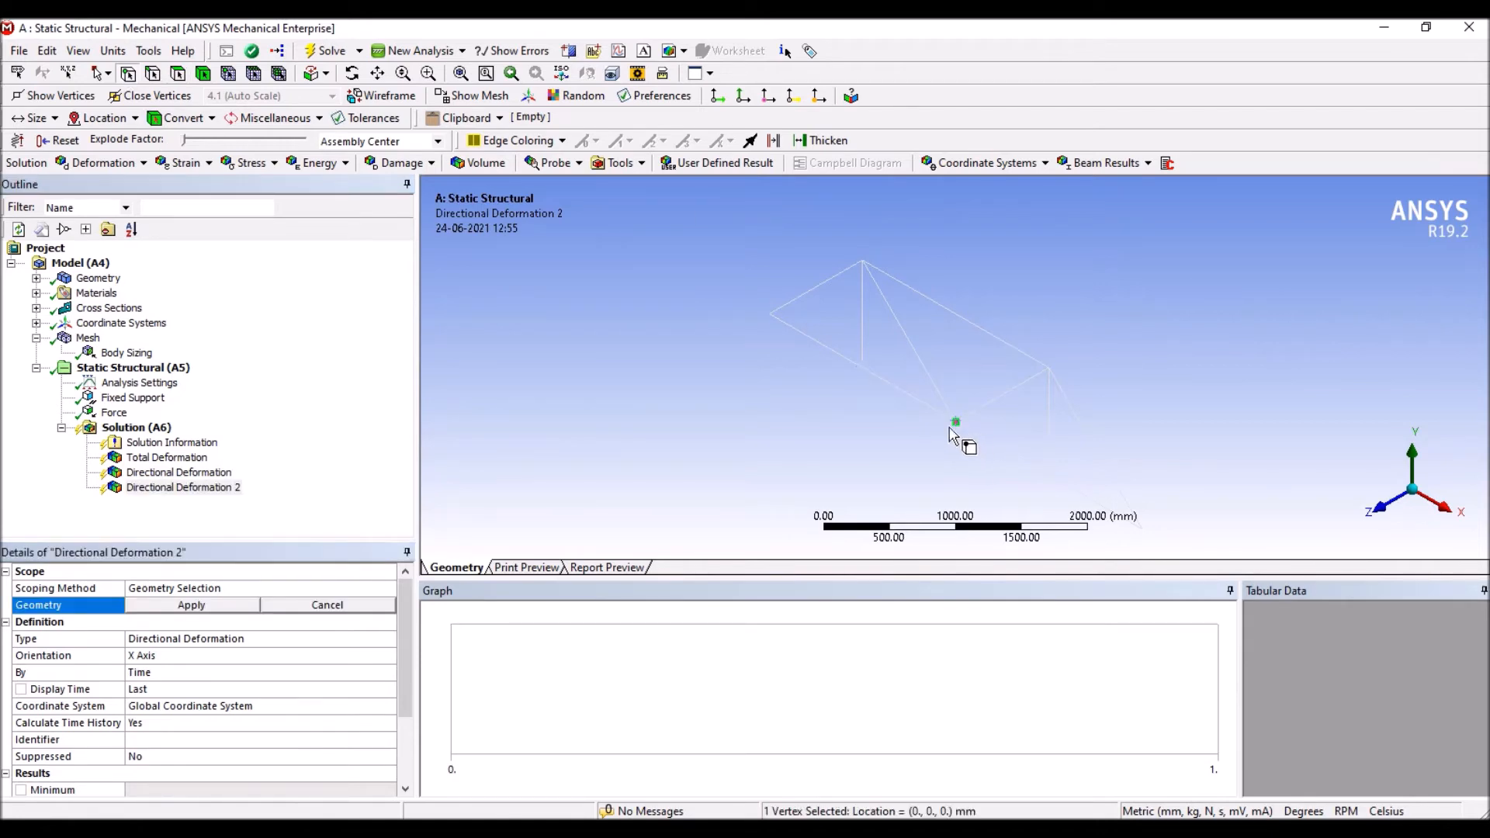
pyautogui.click(194, 608)
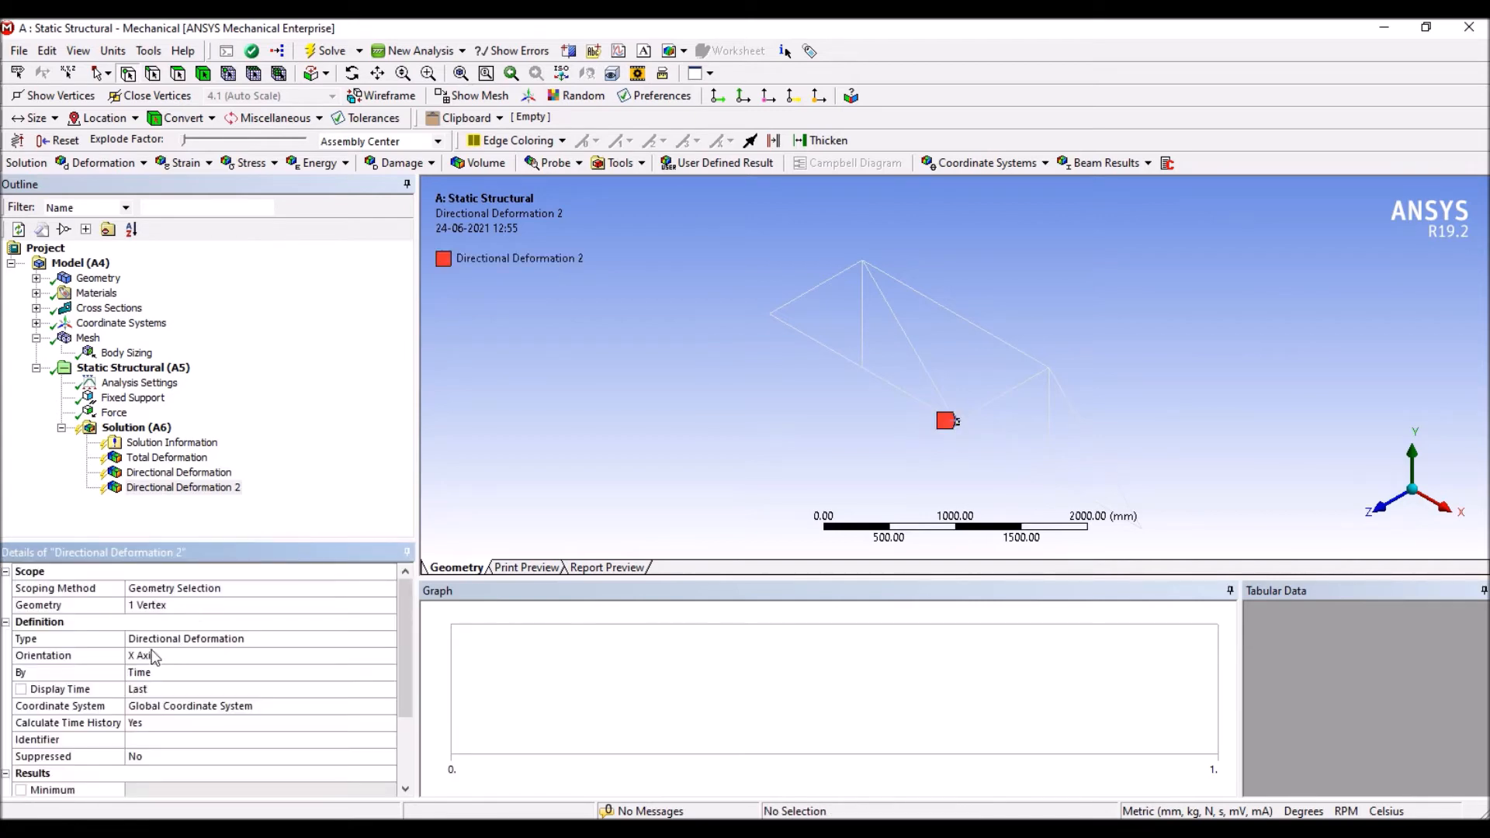
# - Set the orientation of the Directional Deformation result on the lower chord's middle vertex to Y Axis
pyautogui.click(390, 657)
pyautogui.click(389, 657)
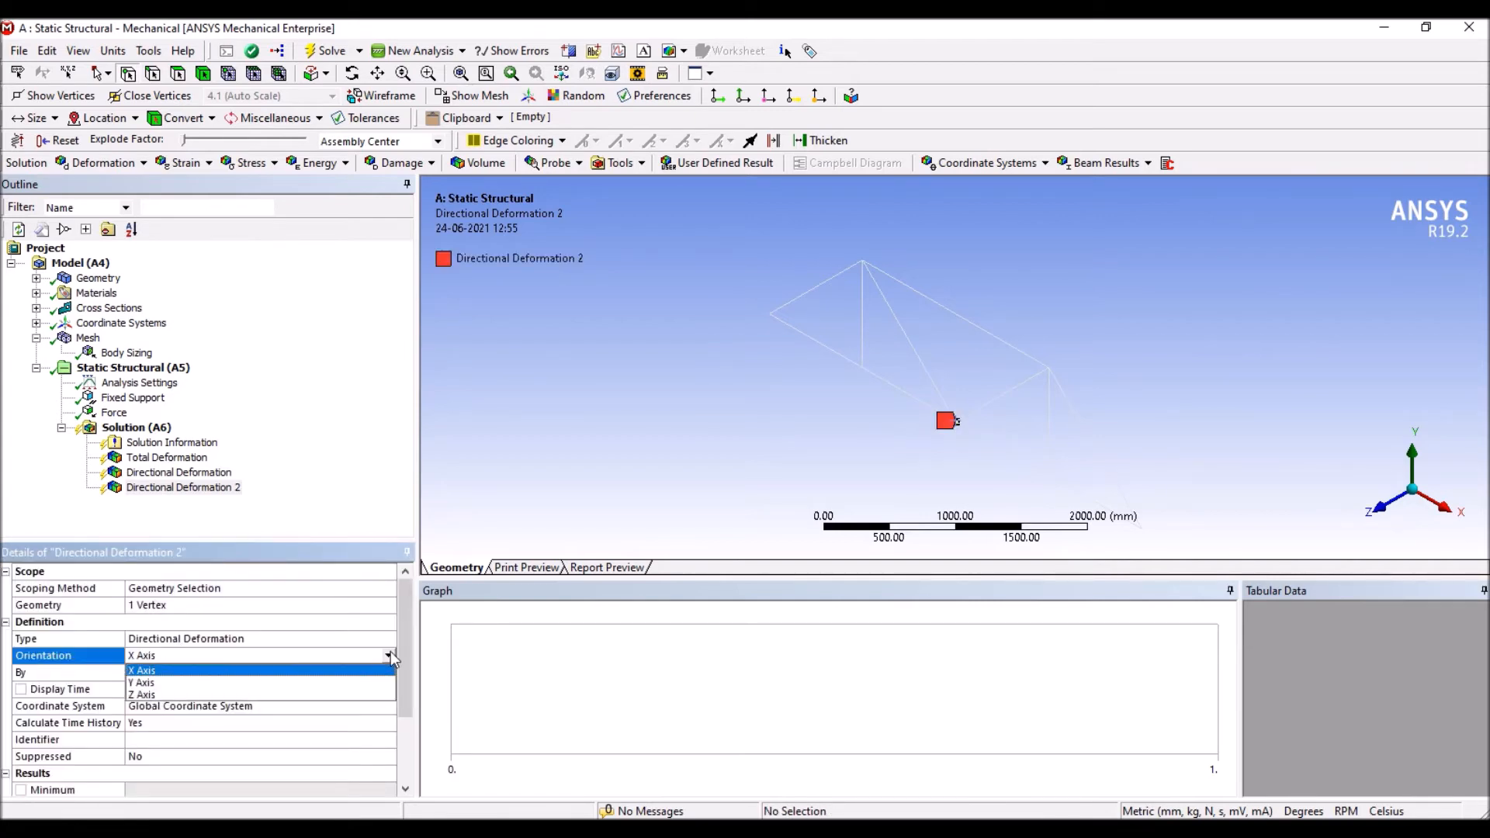
pyautogui.click(292, 686)
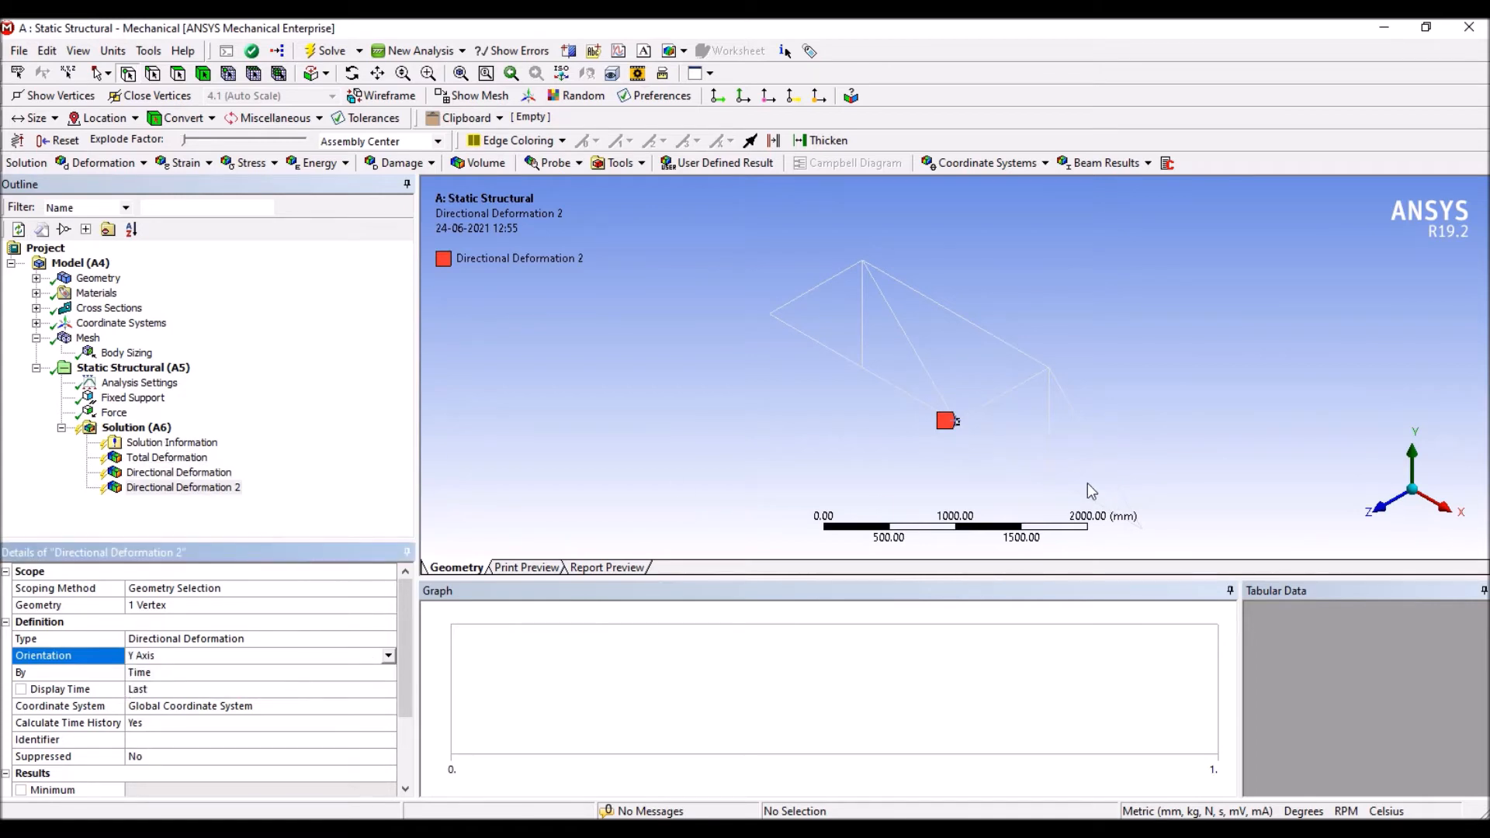
# - Insert a third Directional Deformation result and scope it to the loaded lower-chord vertex on the truss's positive X side
pyautogui.click(136, 428)
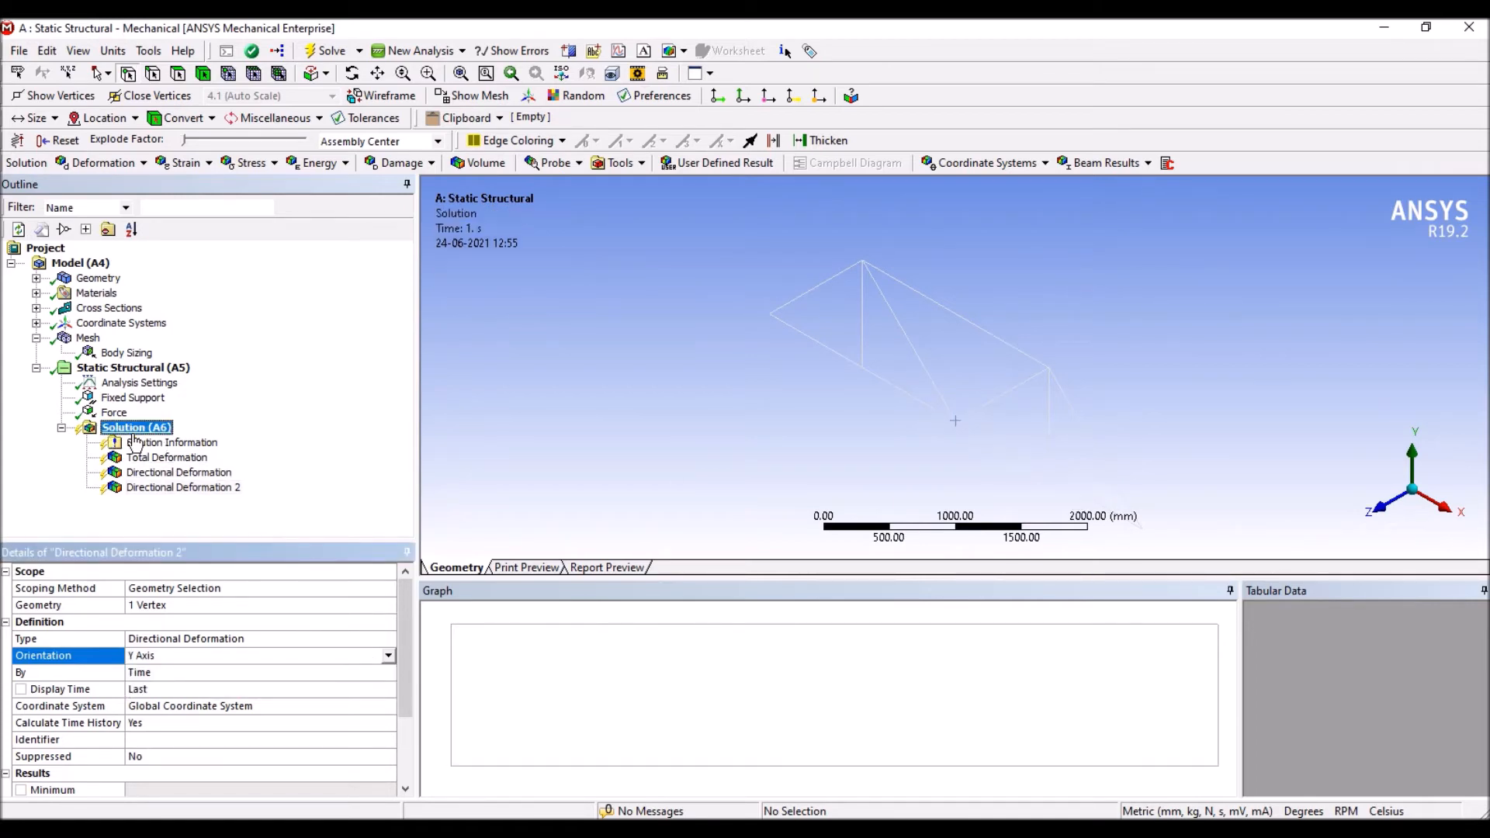
pyautogui.rightClick(140, 431)
pyautogui.moveTo(233, 440)
pyautogui.moveTo(403, 440)
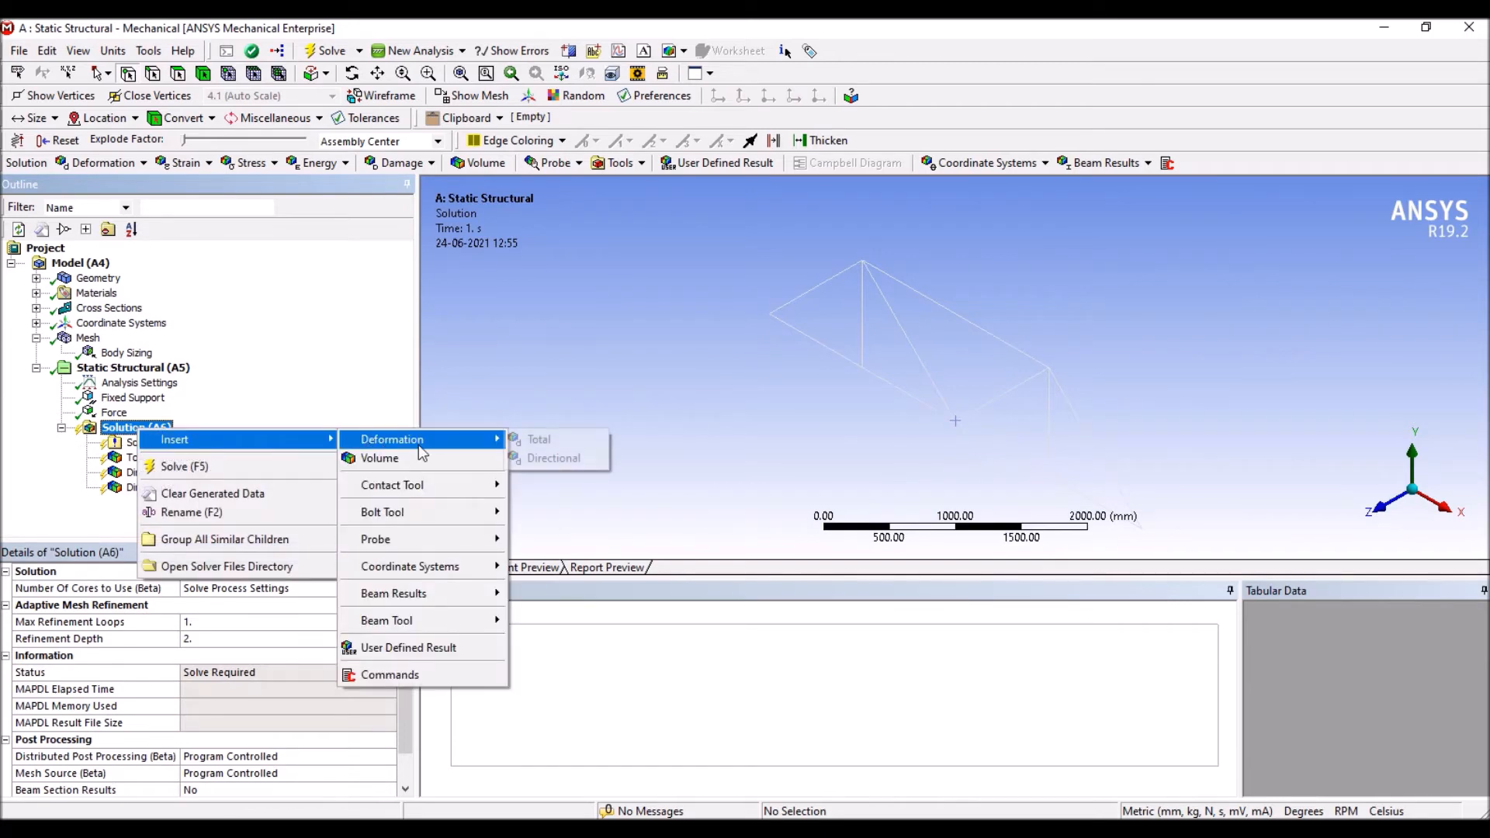
pyautogui.click(539, 459)
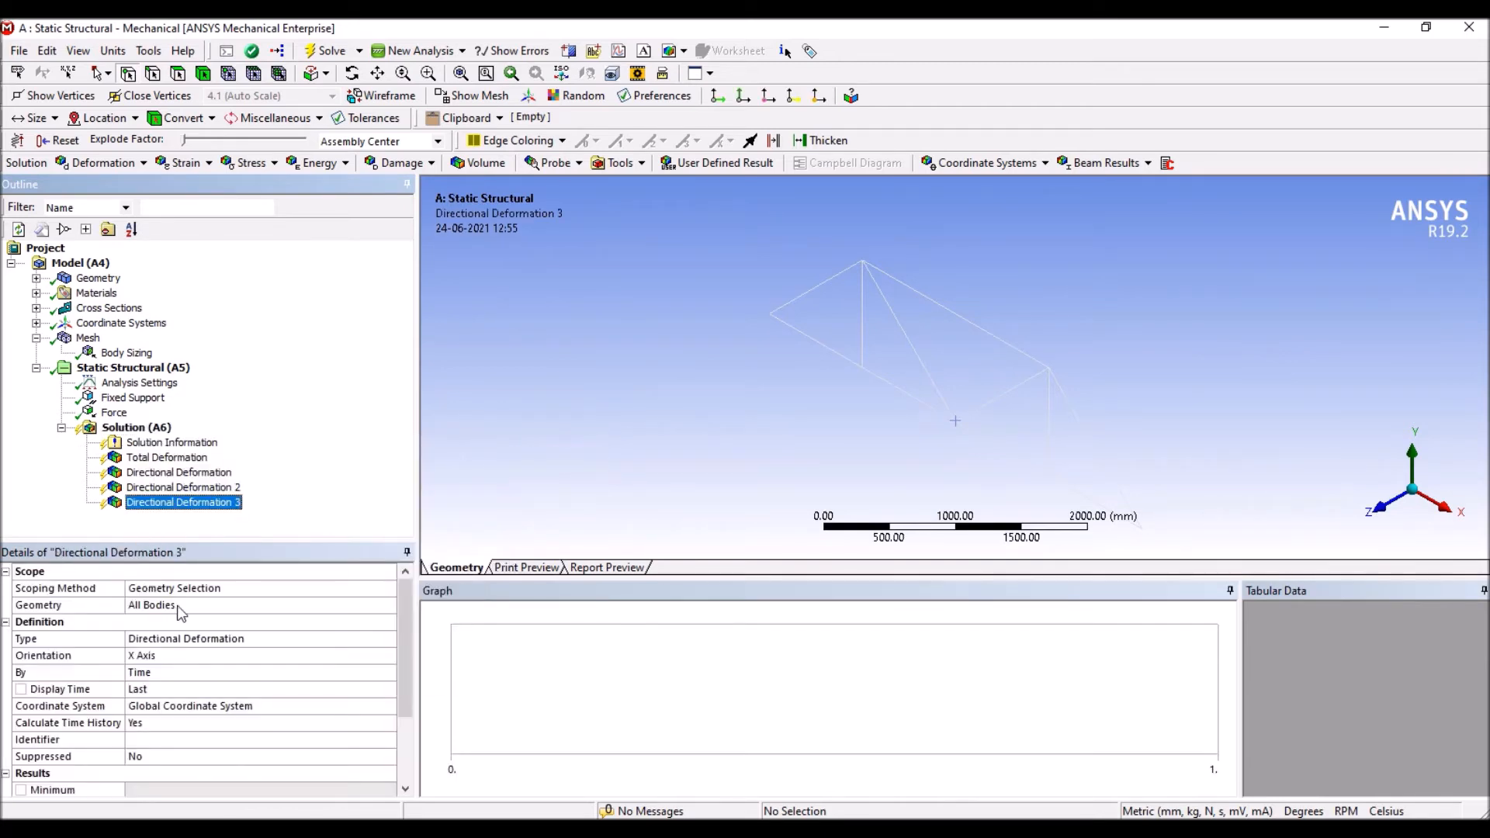
pyautogui.click(179, 606)
pyautogui.click(1049, 476)
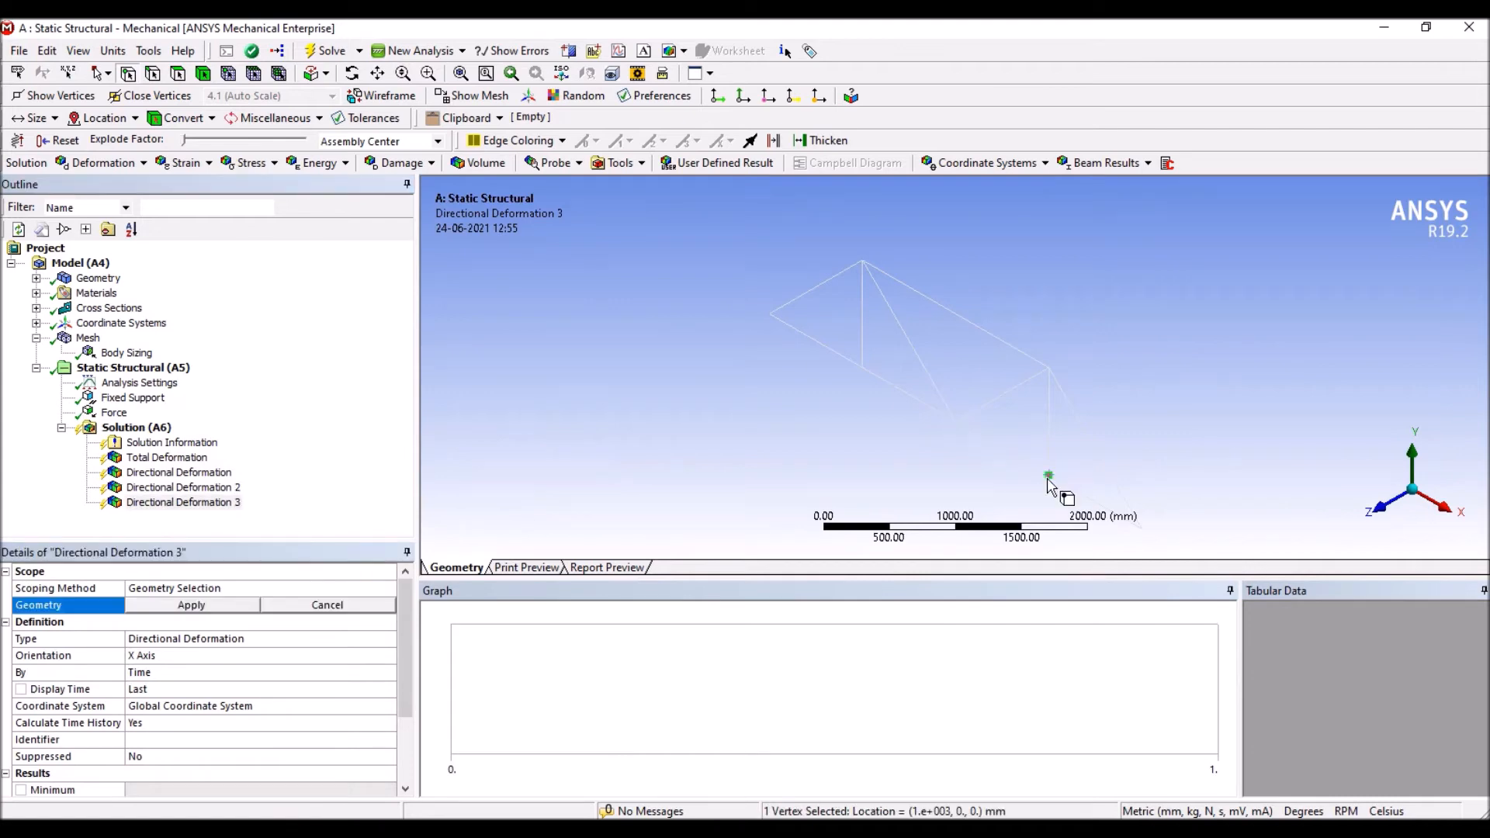
pyautogui.click(165, 606)
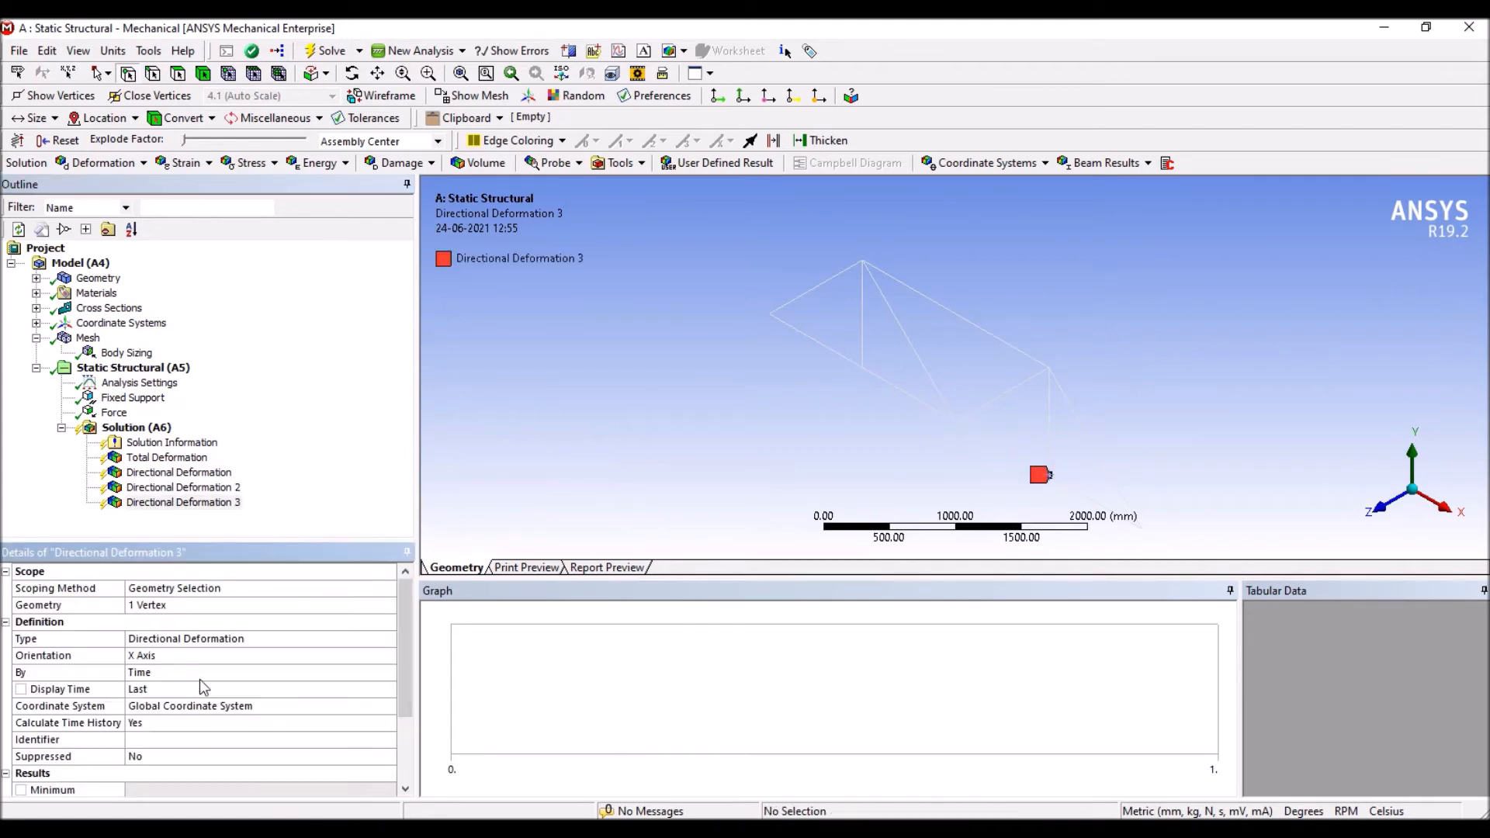
# - Set the third Directional Deformation's orientation to Y Axis and solve the static structural analysis
pyautogui.click(217, 657)
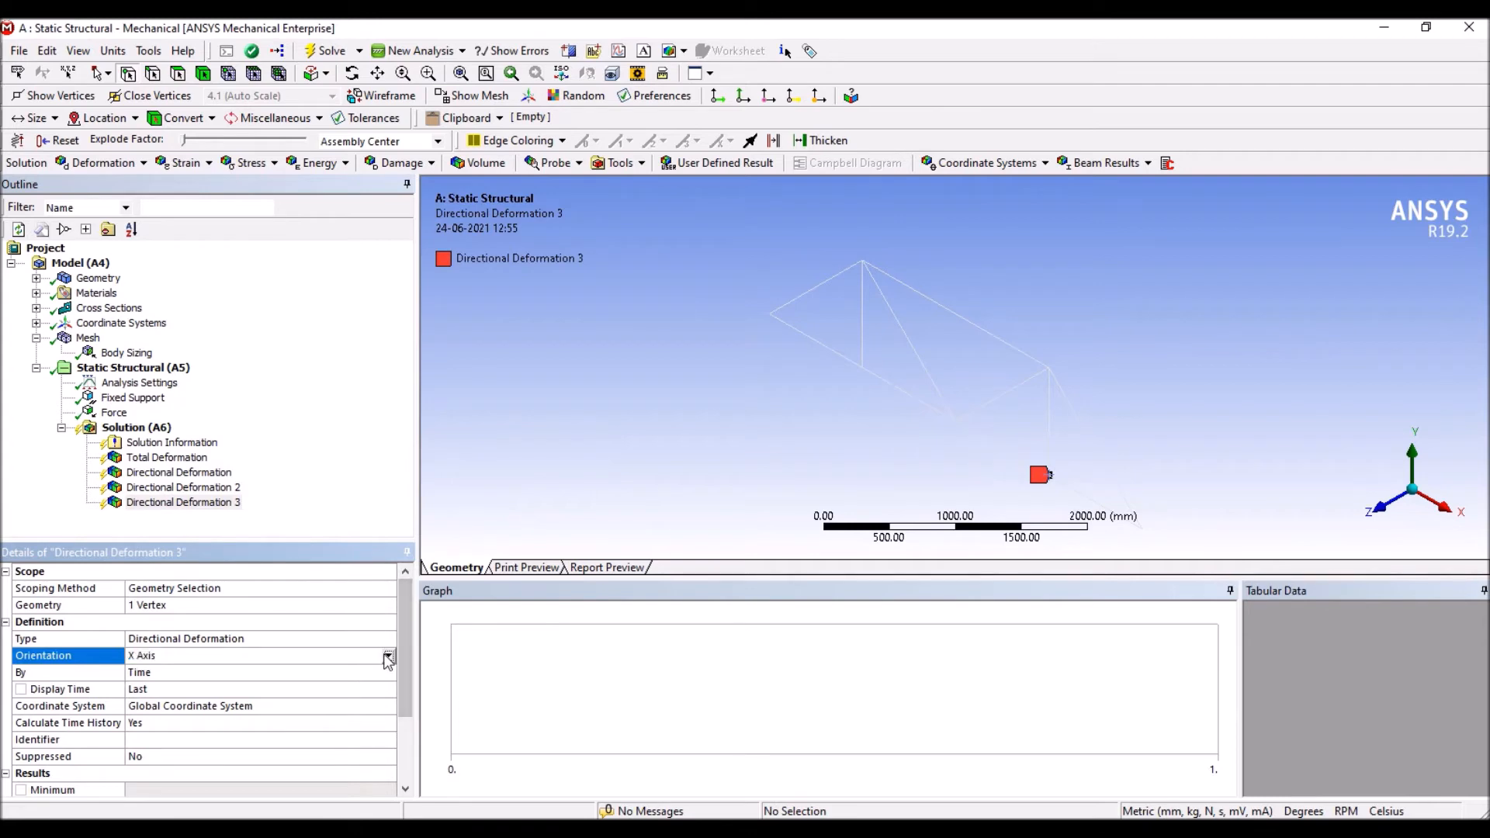
pyautogui.click(387, 658)
pyautogui.click(271, 683)
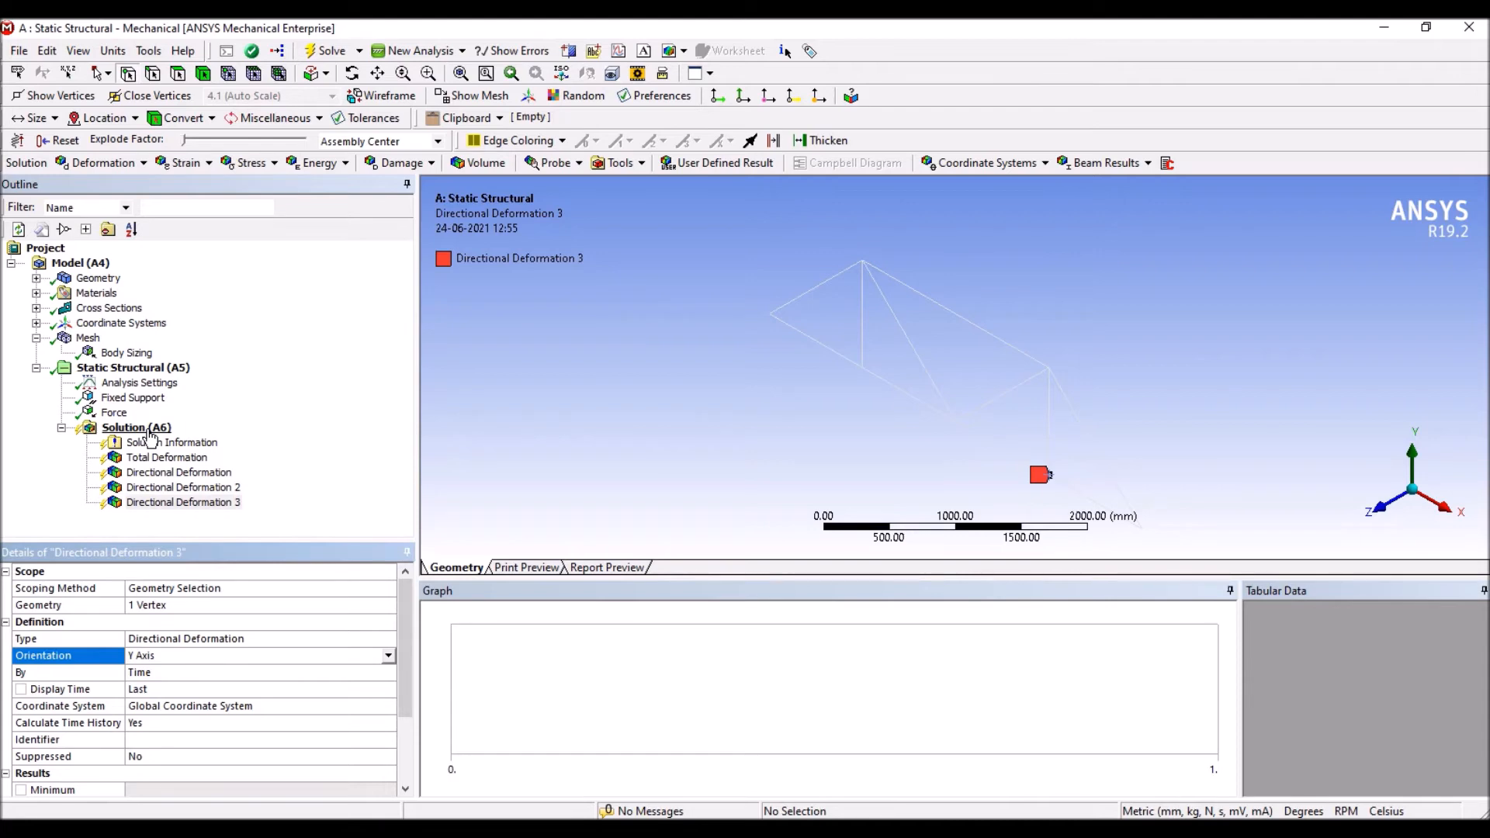
pyautogui.rightClick(148, 430)
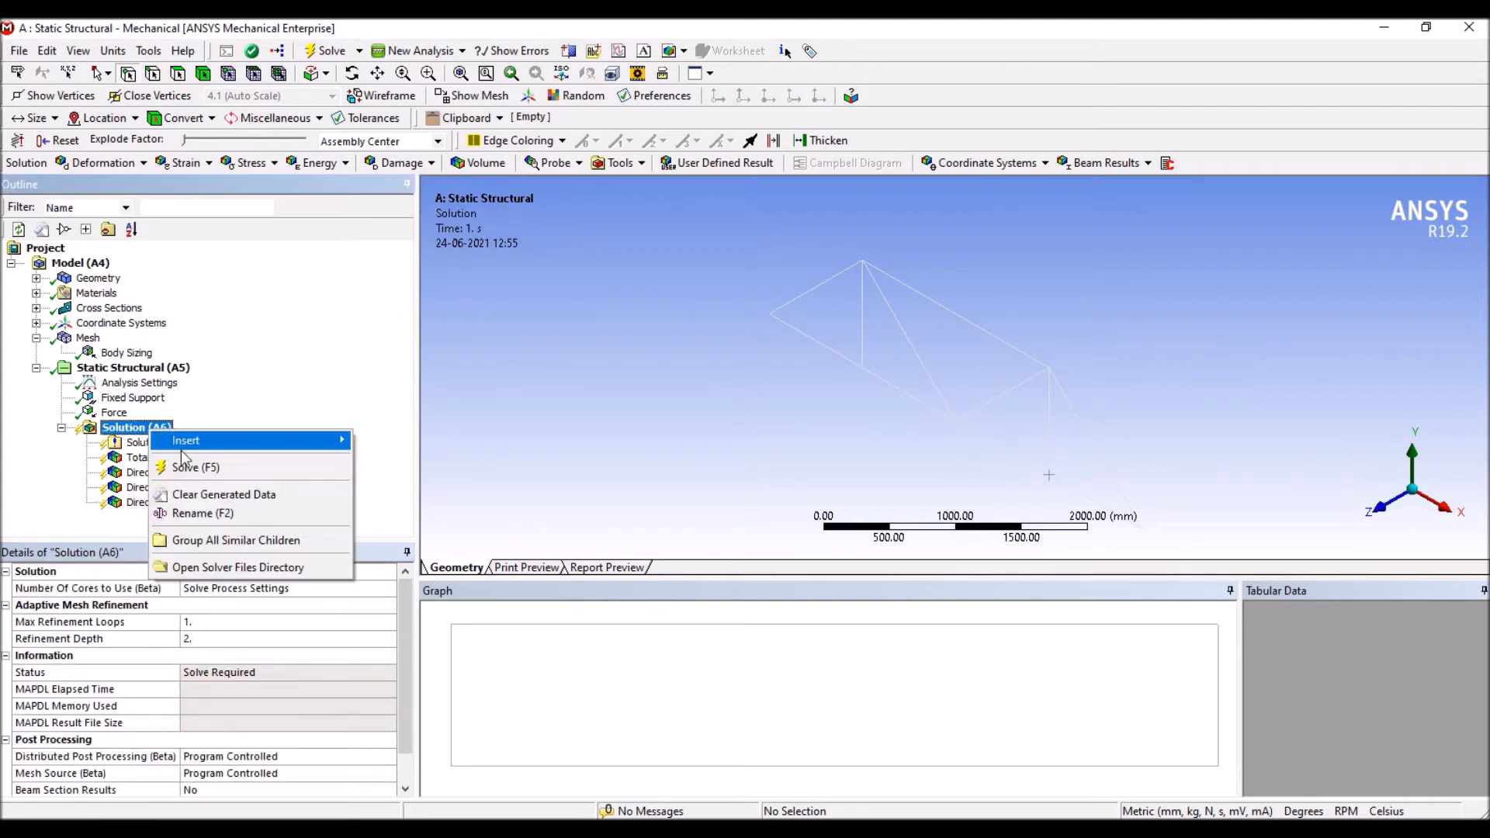
pyautogui.click(188, 467)
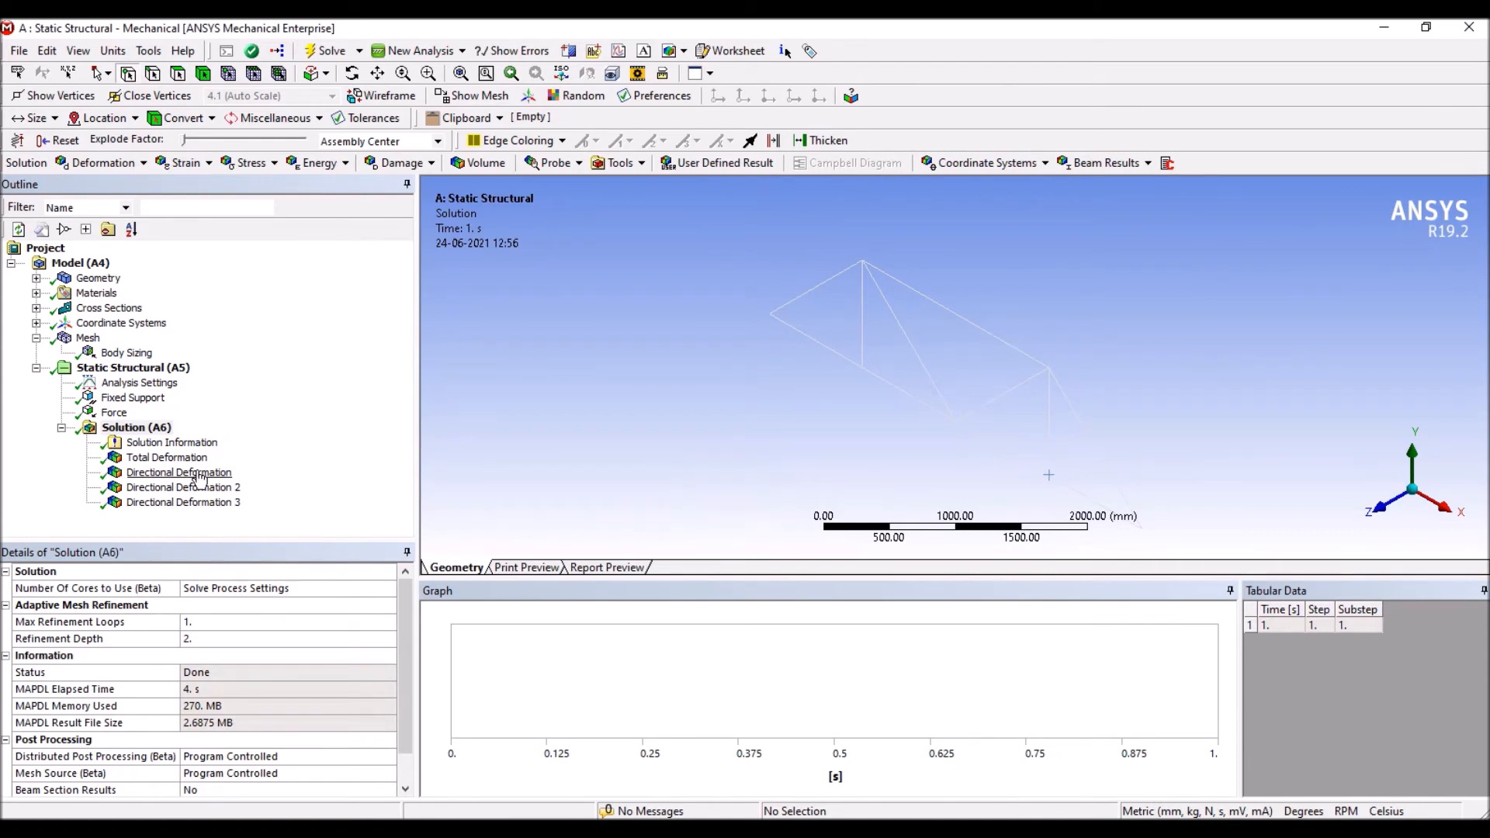
# - Review the Total Deformation plot in a near-front view and the Y-axis Directional Deformation at each of the three loaded joints
pyautogui.click(181, 459)
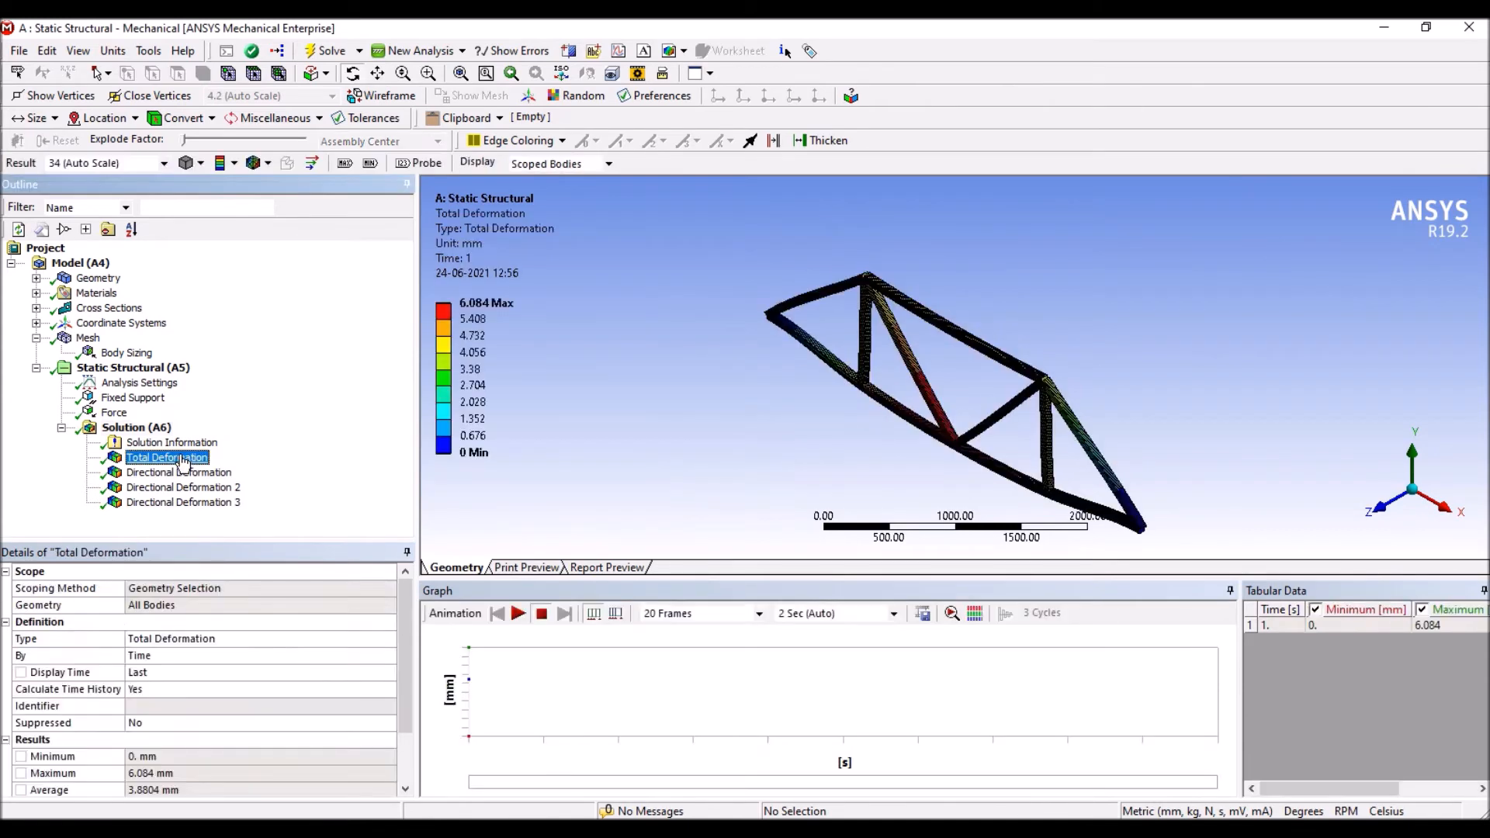
pyautogui.moveTo(820, 371); pyautogui.dragTo(488, 276)
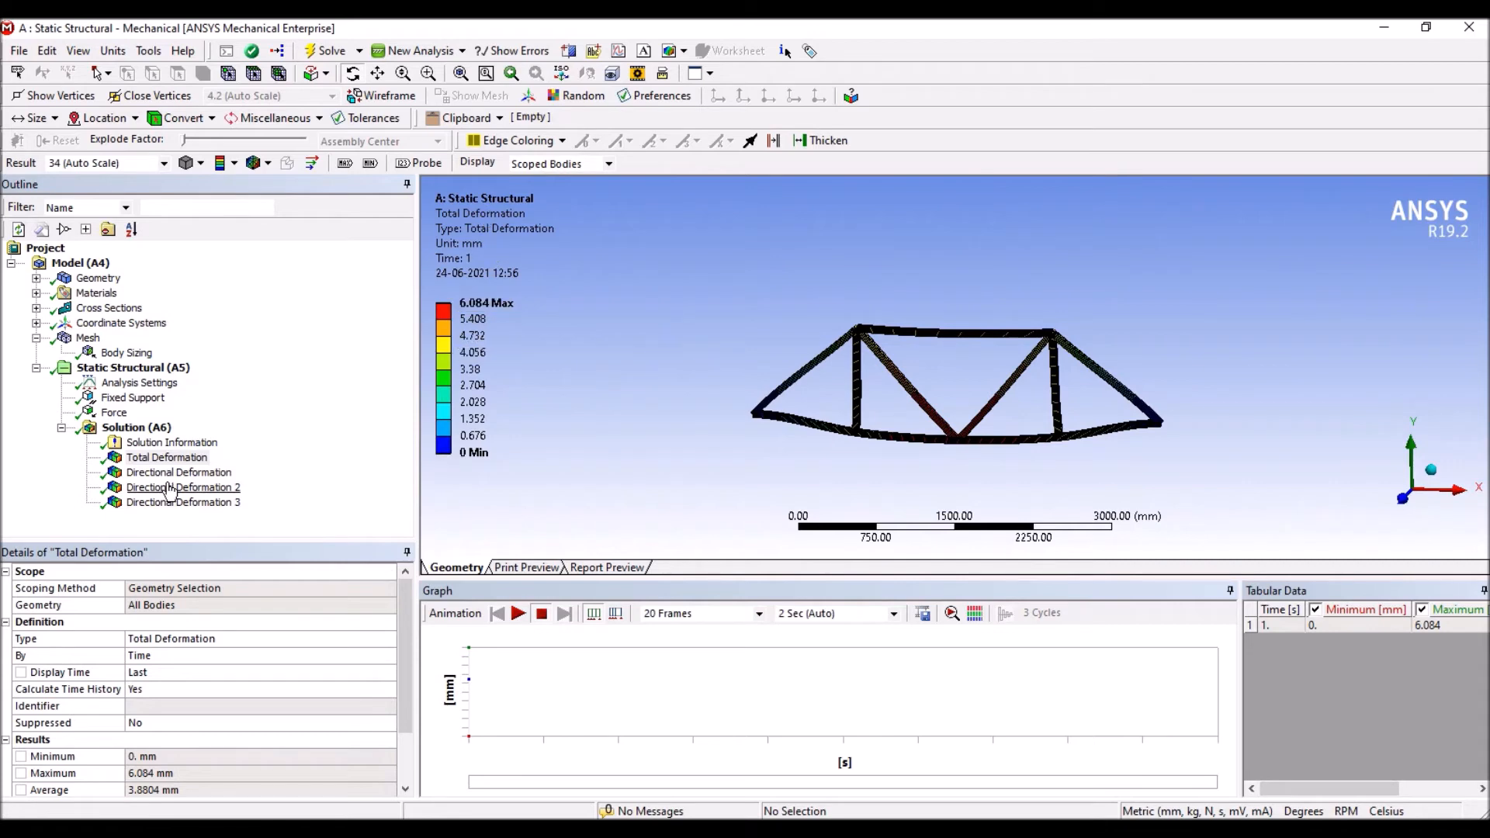
pyautogui.scroll(2, 837, 367)
pyautogui.moveTo(832, 361); pyautogui.dragTo(837, 367)
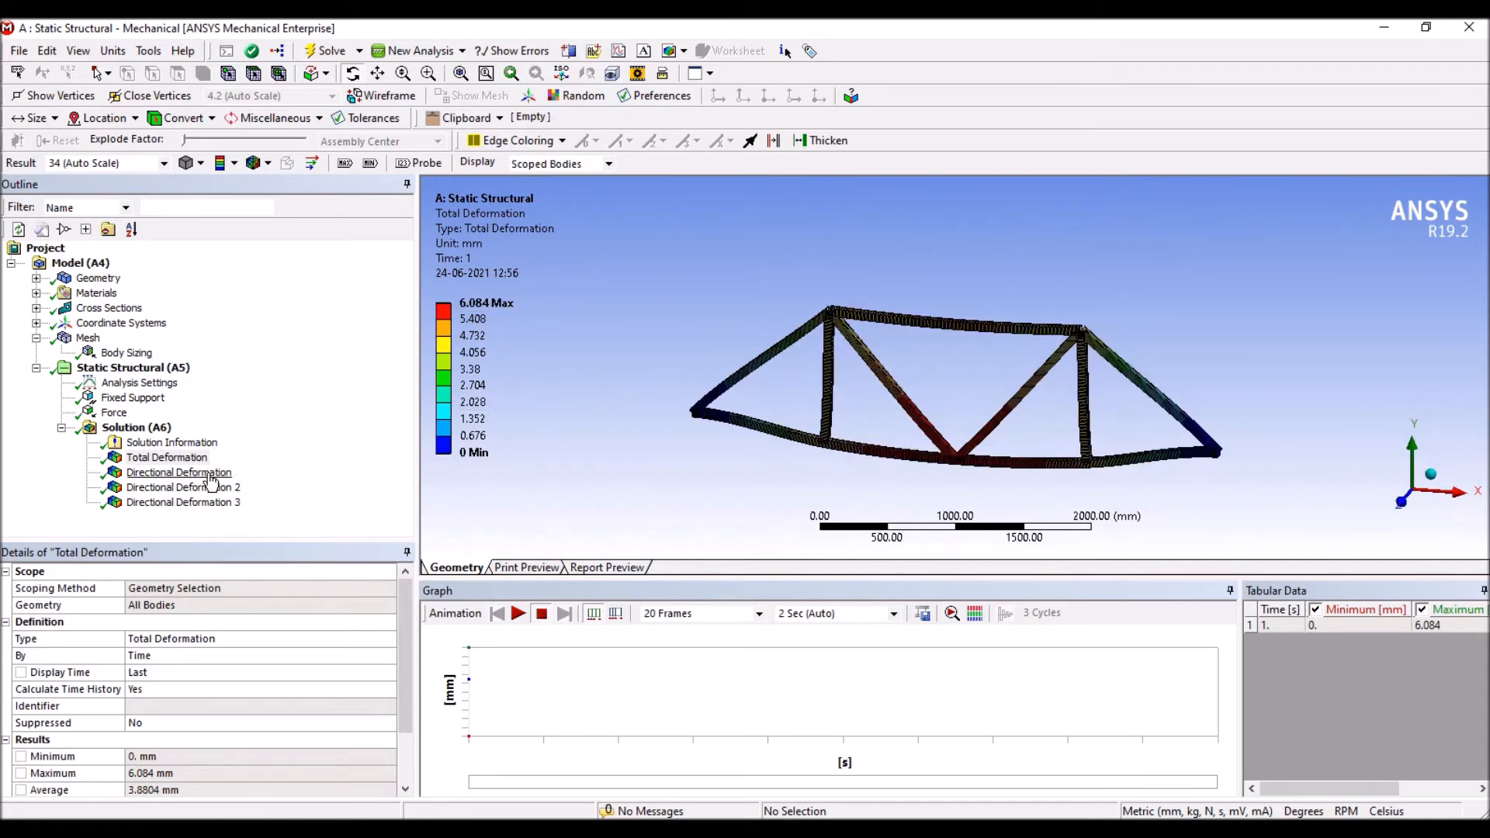
pyautogui.click(211, 475)
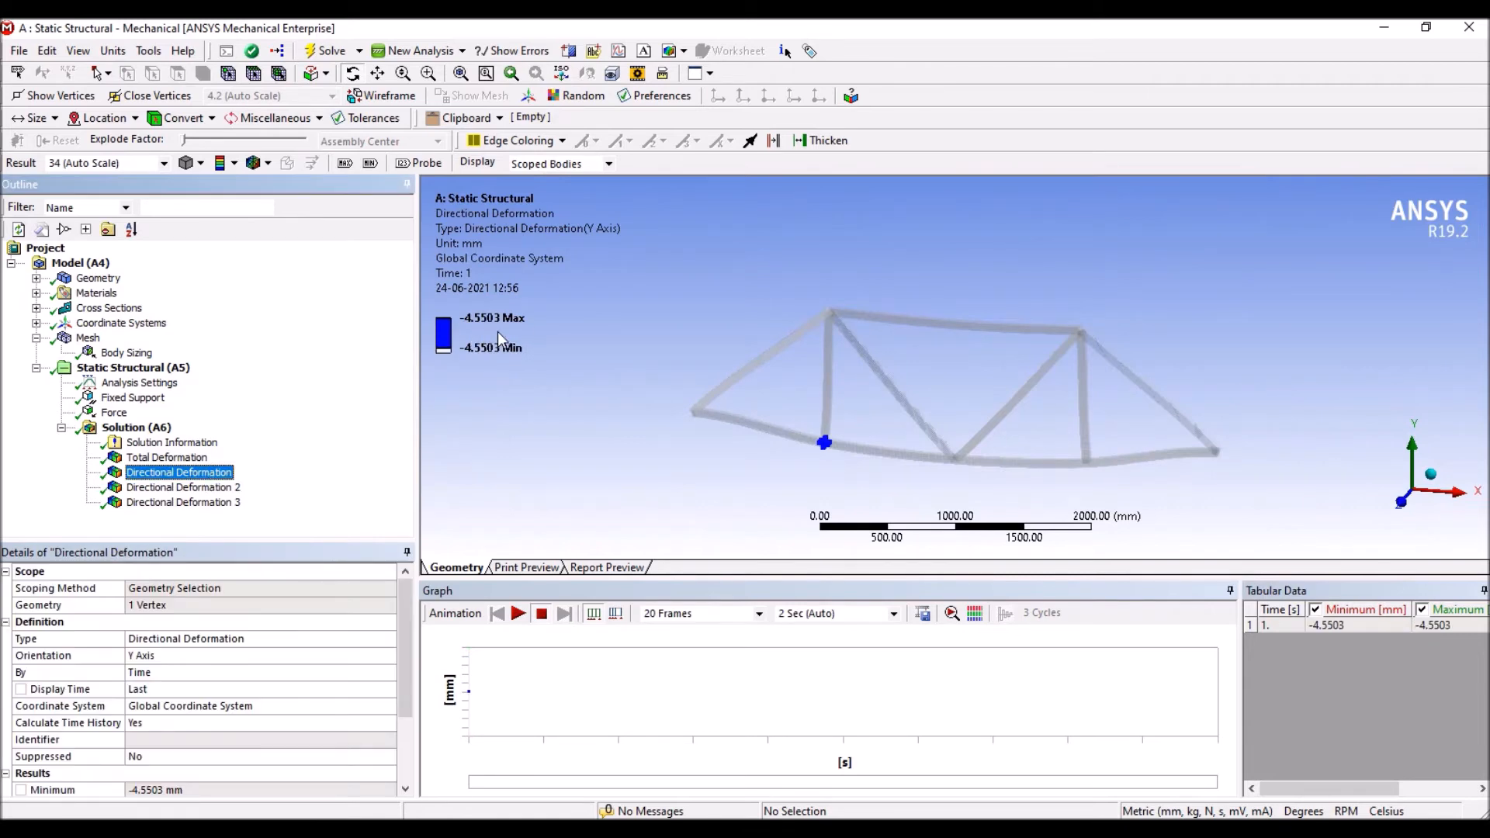
pyautogui.click(192, 489)
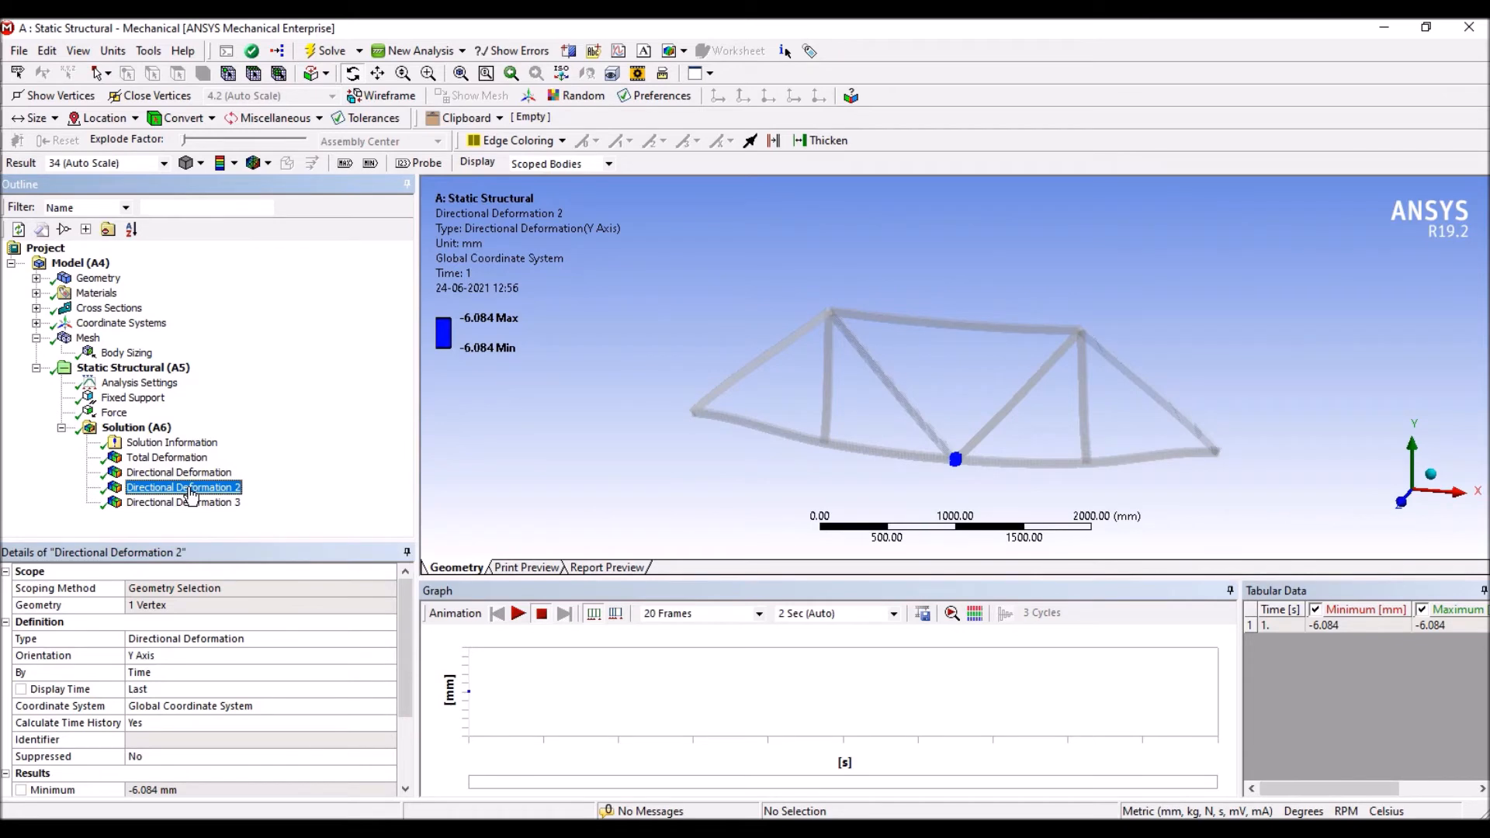
pyautogui.click(191, 505)
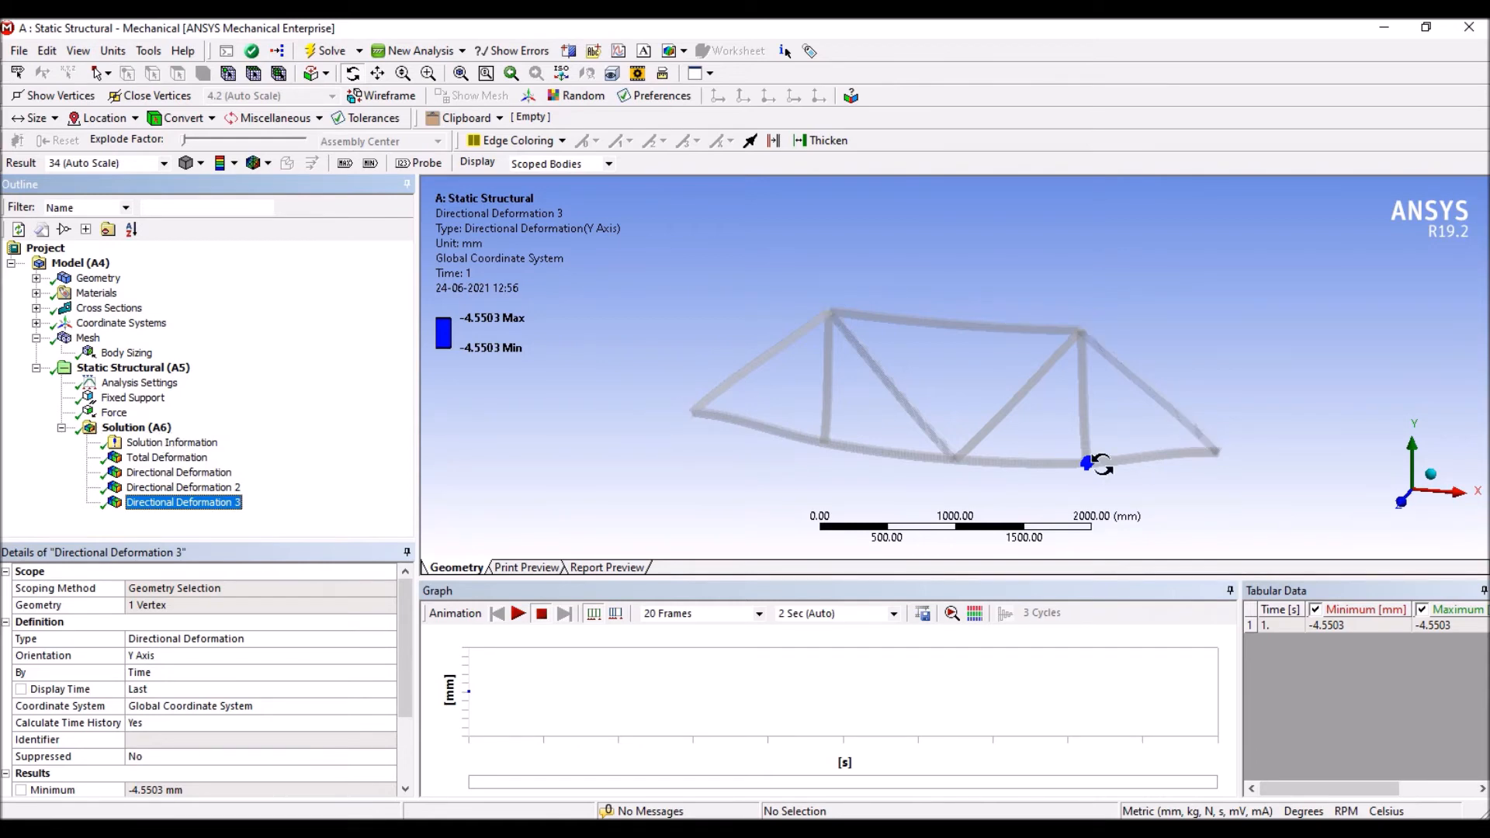
# - Insert a fourth Directional Deformation result under Solution
pyautogui.click(163, 431)
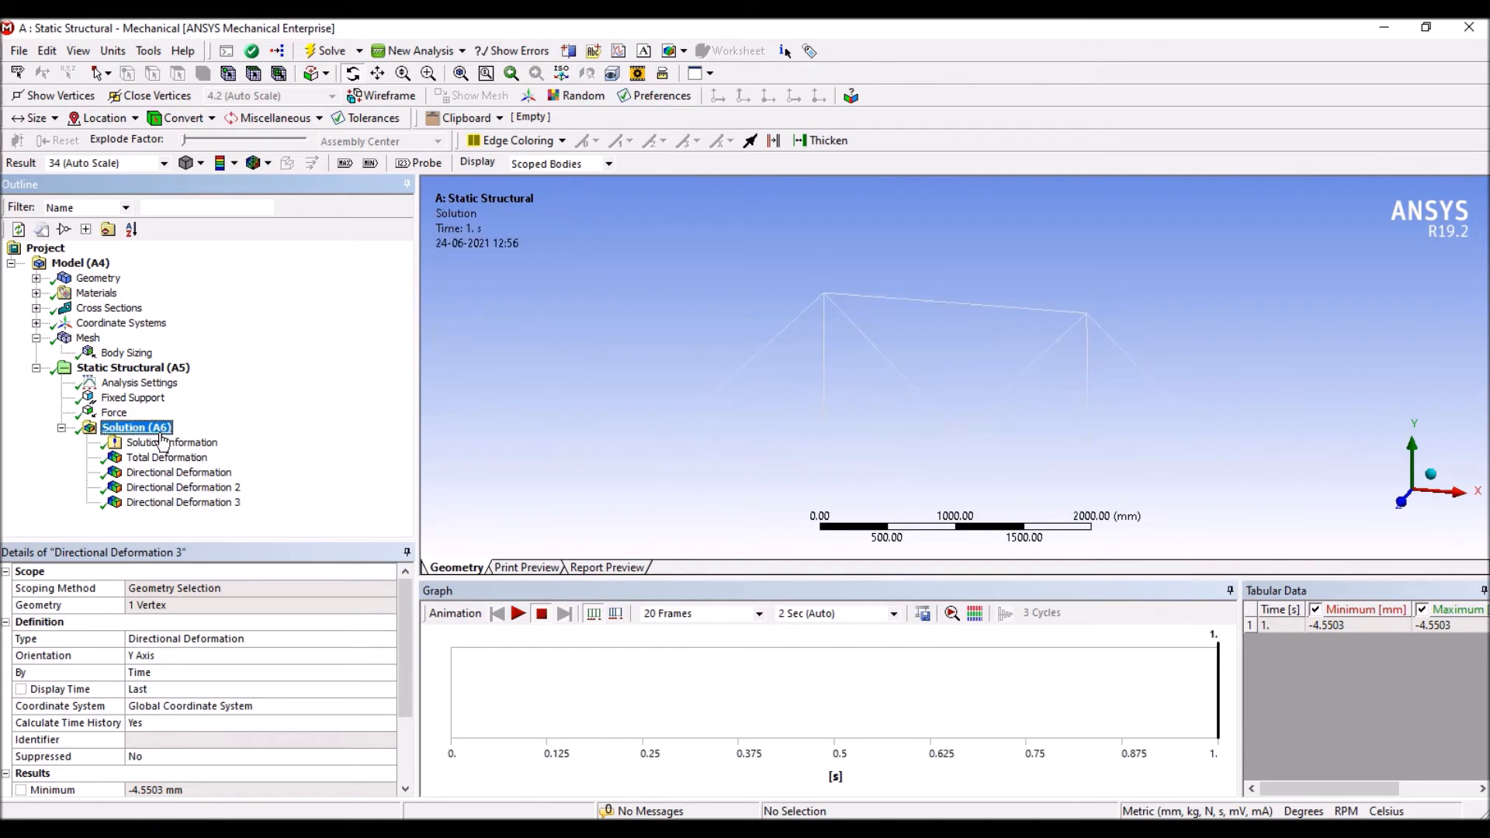
pyautogui.rightClick(163, 431)
pyautogui.moveTo(210, 441)
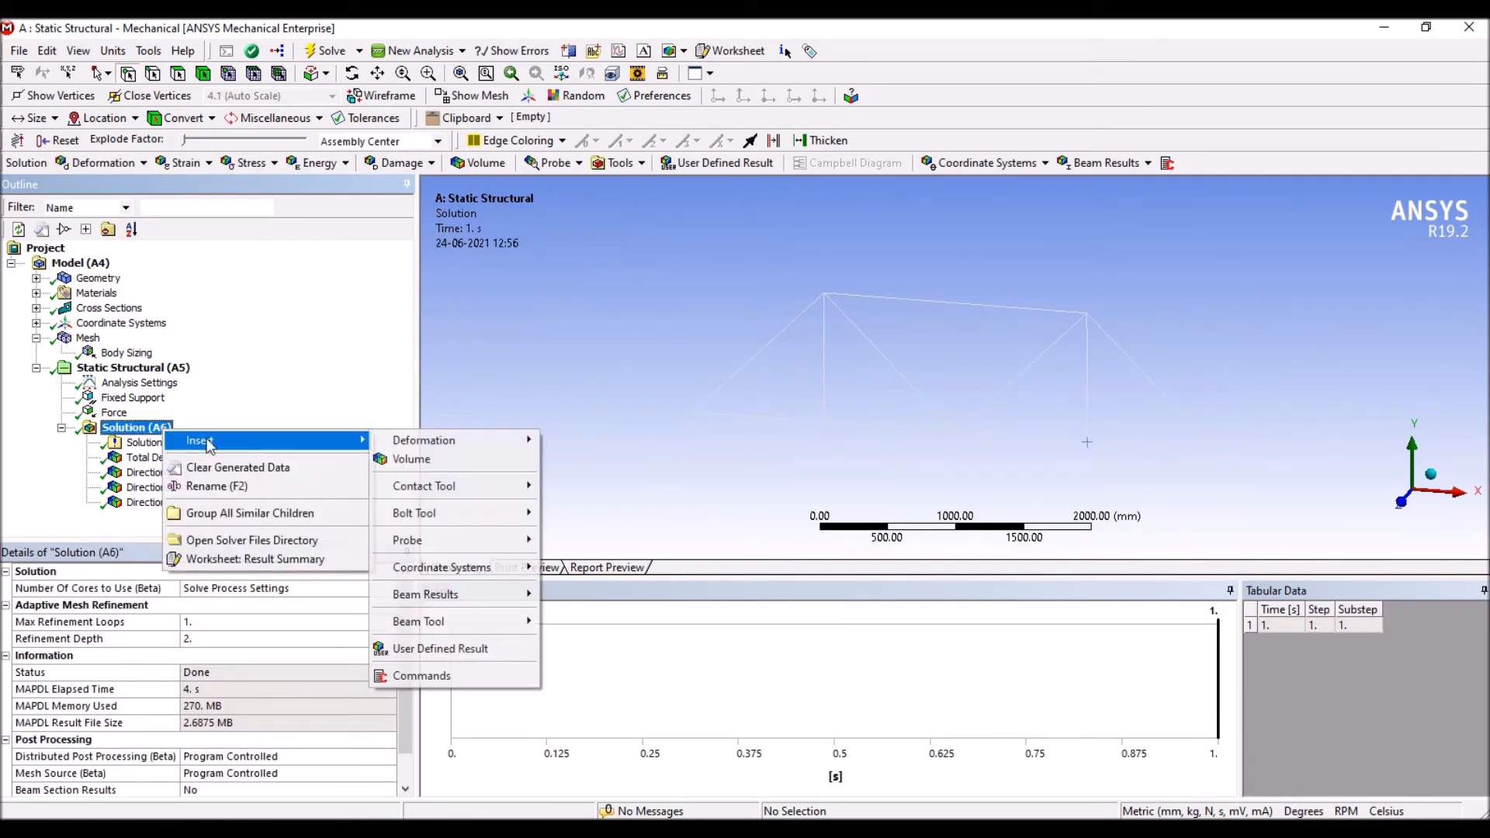
pyautogui.moveTo(469, 452)
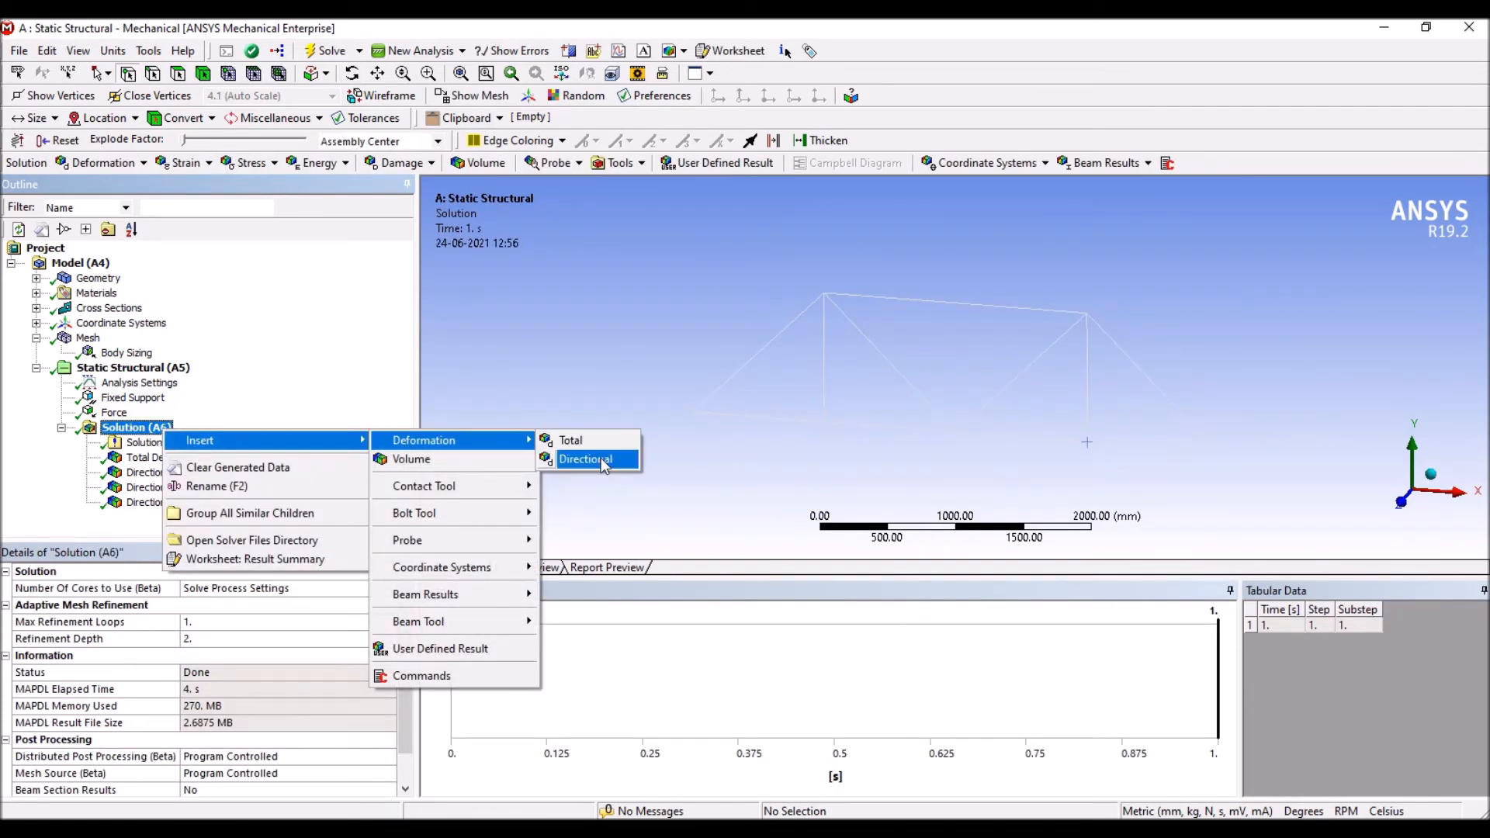
pyautogui.click(600, 457)
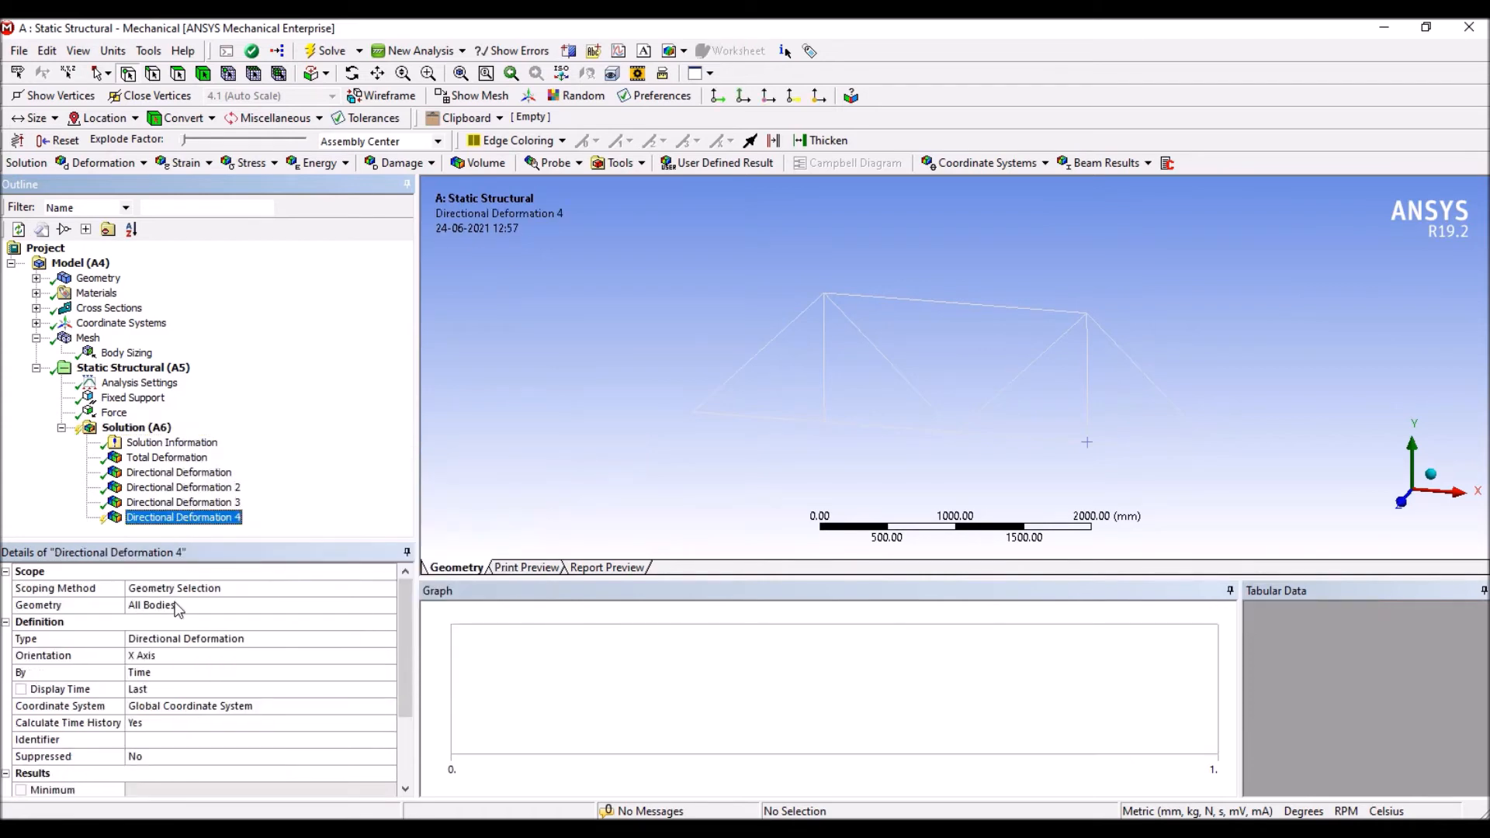
# - Scope the fourth Directional Deformation to all seven joint vertices of the truss, checking the joints against the Word figure
pyautogui.click(225, 606)
pyautogui.click(693, 413)
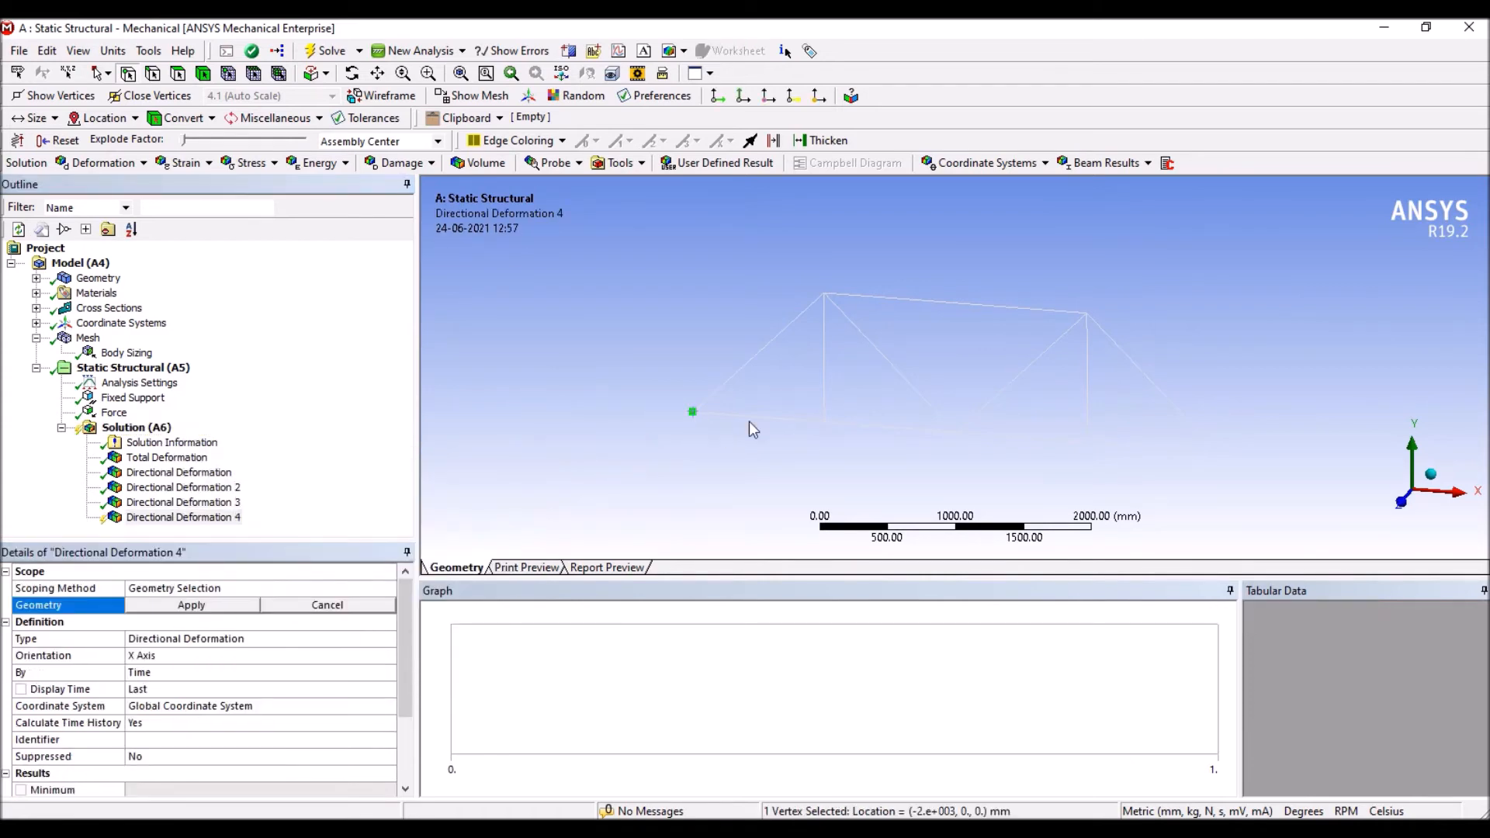
pyautogui.keyDown('ctrl'); pyautogui.click(824, 422); pyautogui.keyUp('ctrl')
pyautogui.keyDown('ctrl'); pyautogui.click(956, 432); pyautogui.keyUp('ctrl')
pyautogui.keyDown('ctrl'); pyautogui.click(1086, 442); pyautogui.keyUp('ctrl')
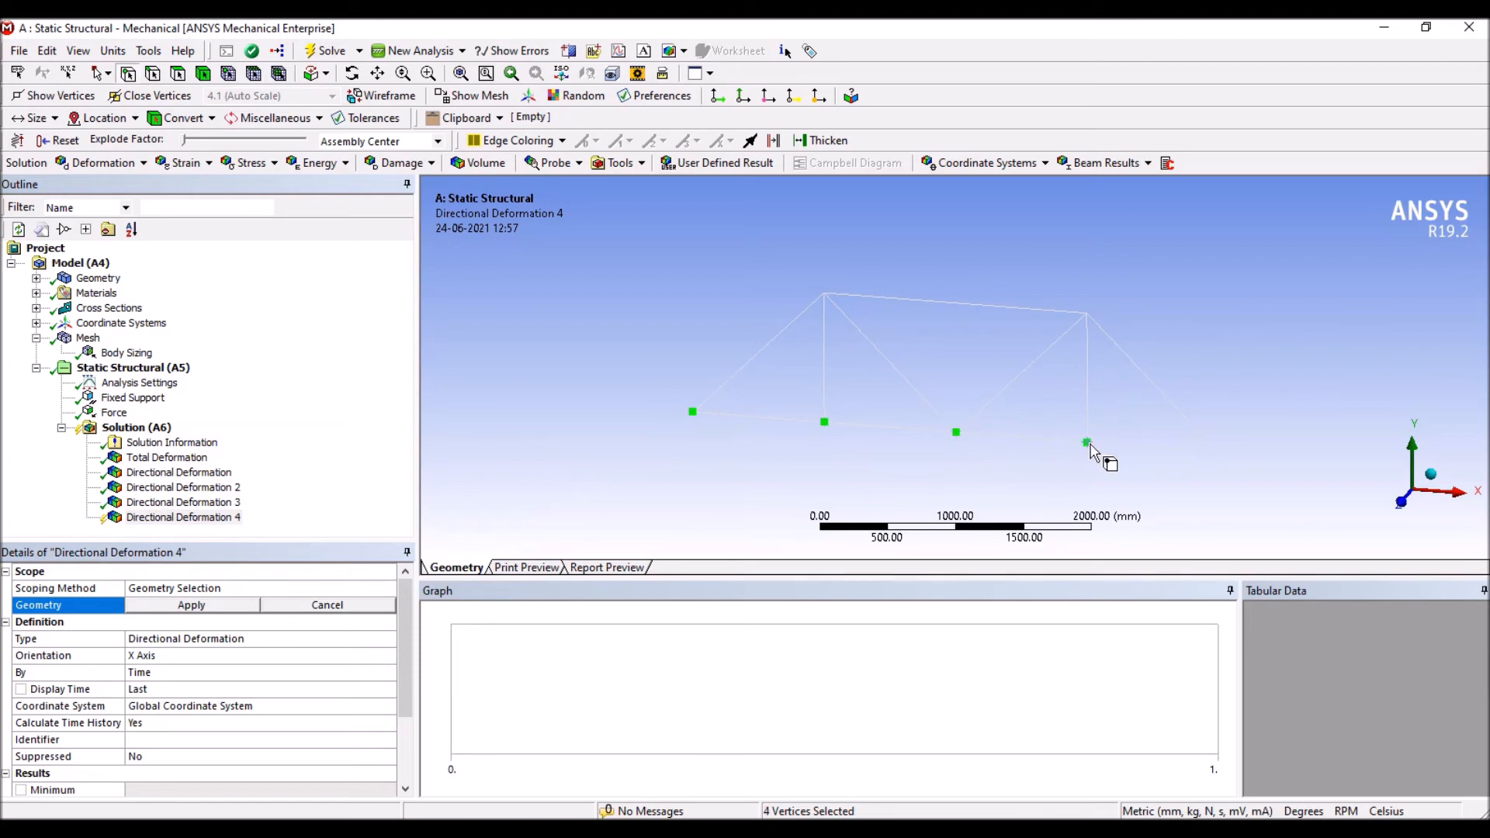
pyautogui.keyDown('ctrl'); pyautogui.click(1087, 314); pyautogui.keyUp('ctrl')
pyautogui.keyDown('ctrl'); pyautogui.click(824, 294); pyautogui.keyUp('ctrl')
pyautogui.hotkey('alt', 'Tab')
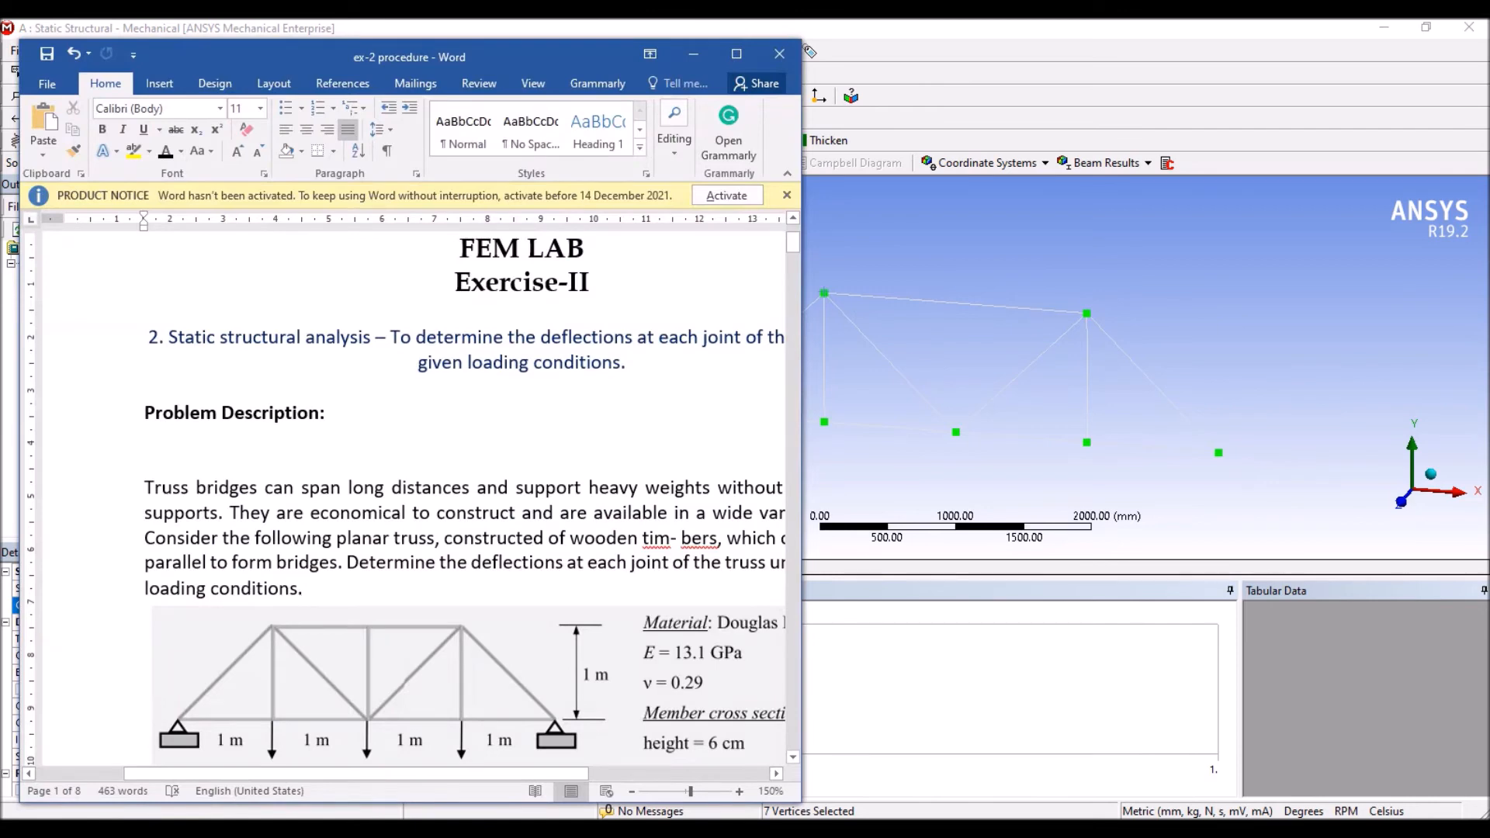
pyautogui.hotkey('alt', 'Tab')
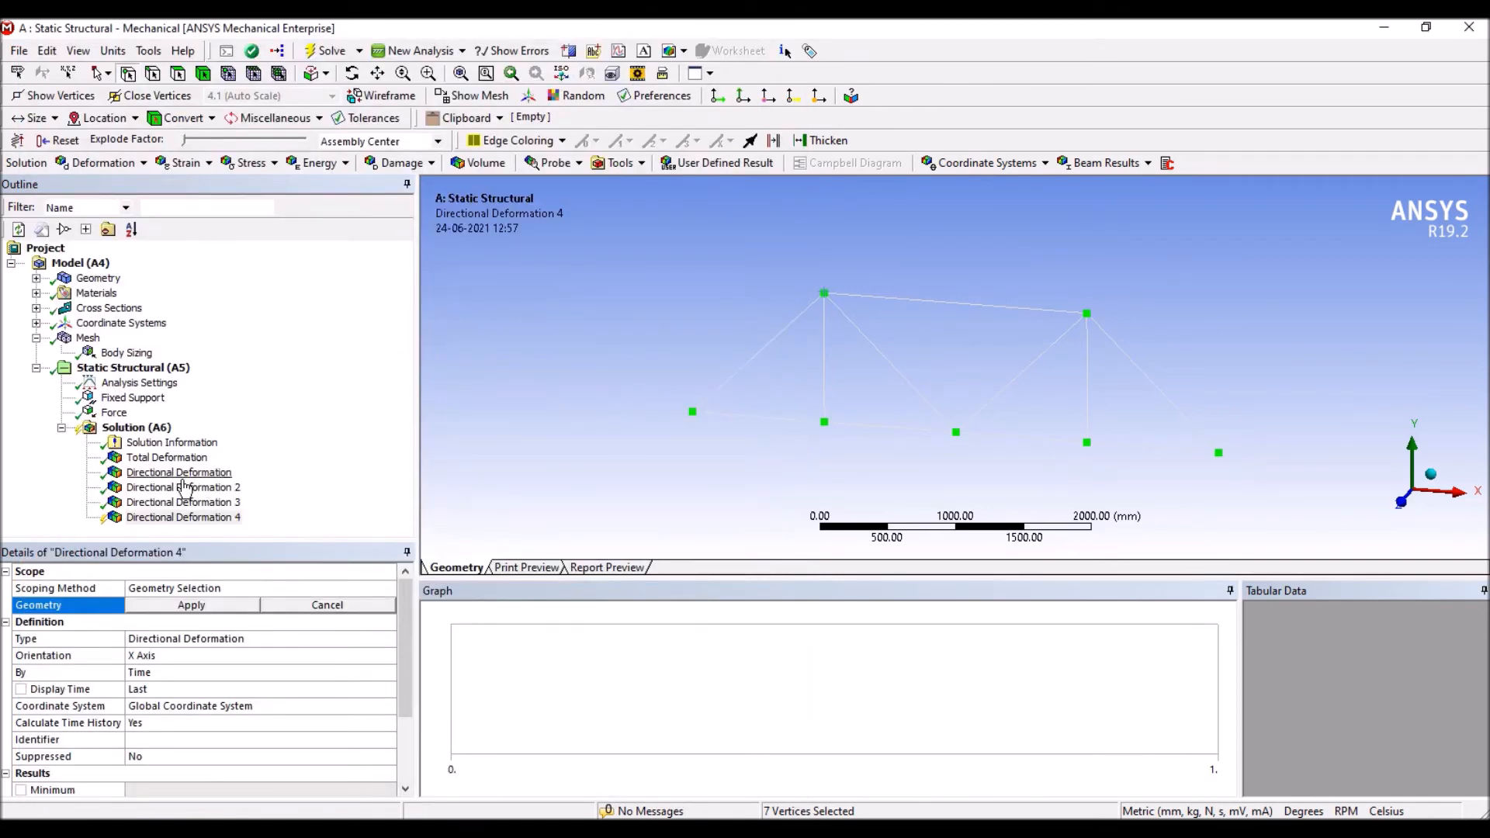
pyautogui.click(192, 604)
# - Set the fourth Directional Deformation's orientation to Y Axis and evaluate all results
pyautogui.click(186, 656)
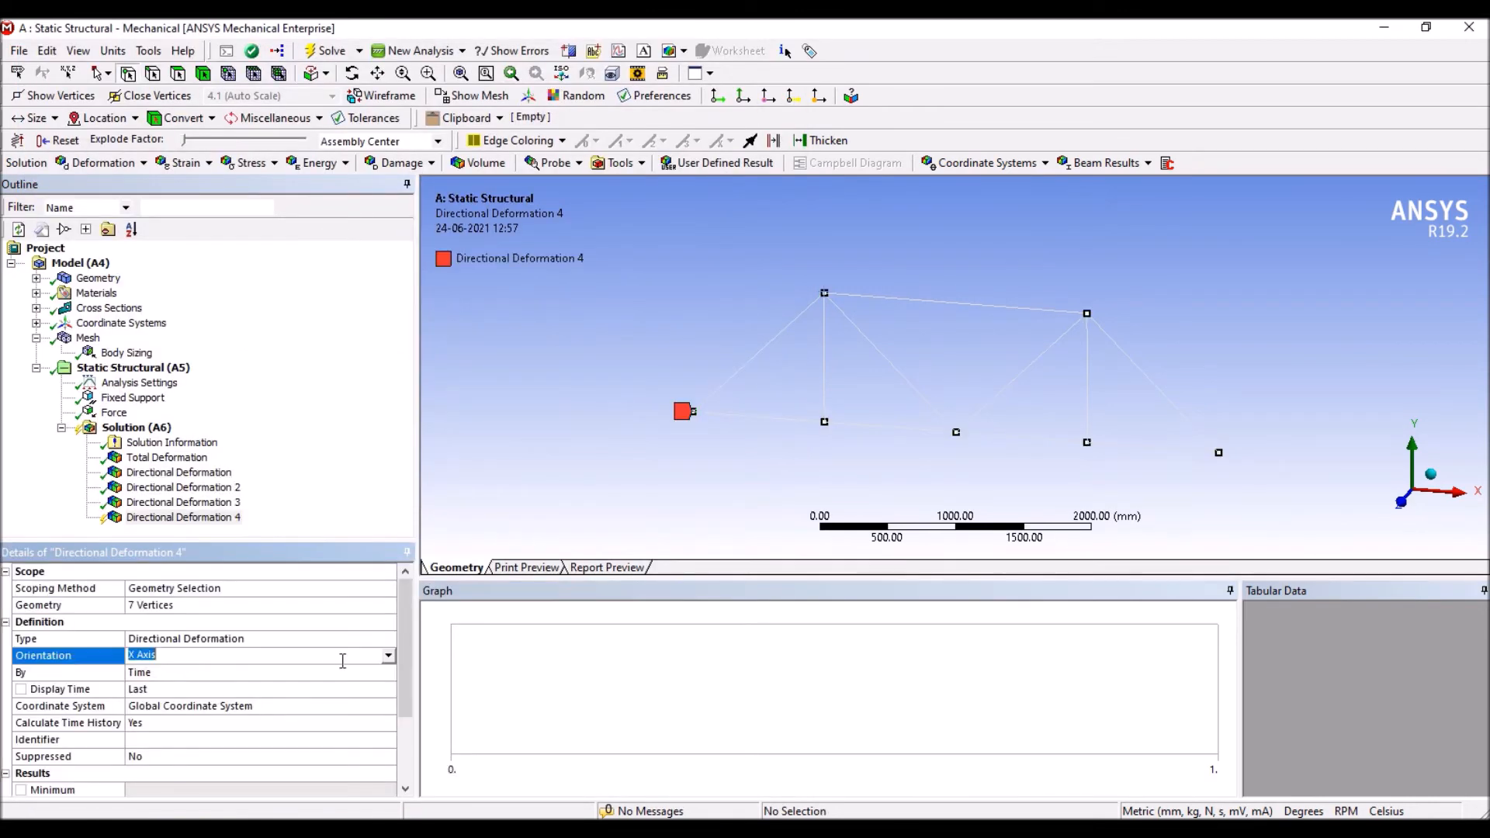
pyautogui.click(387, 656)
pyautogui.click(250, 685)
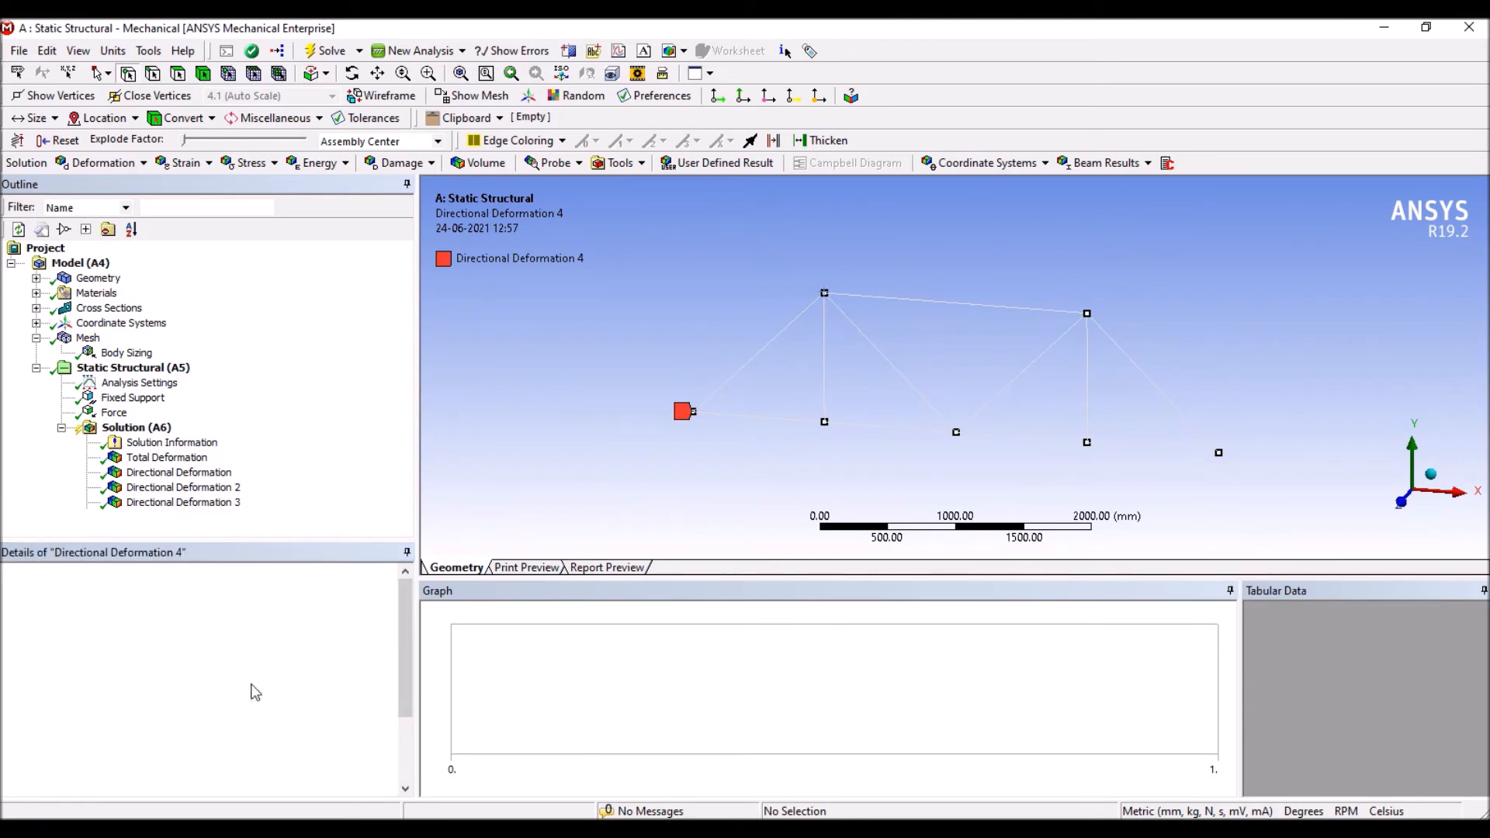
pyautogui.rightClick(142, 427)
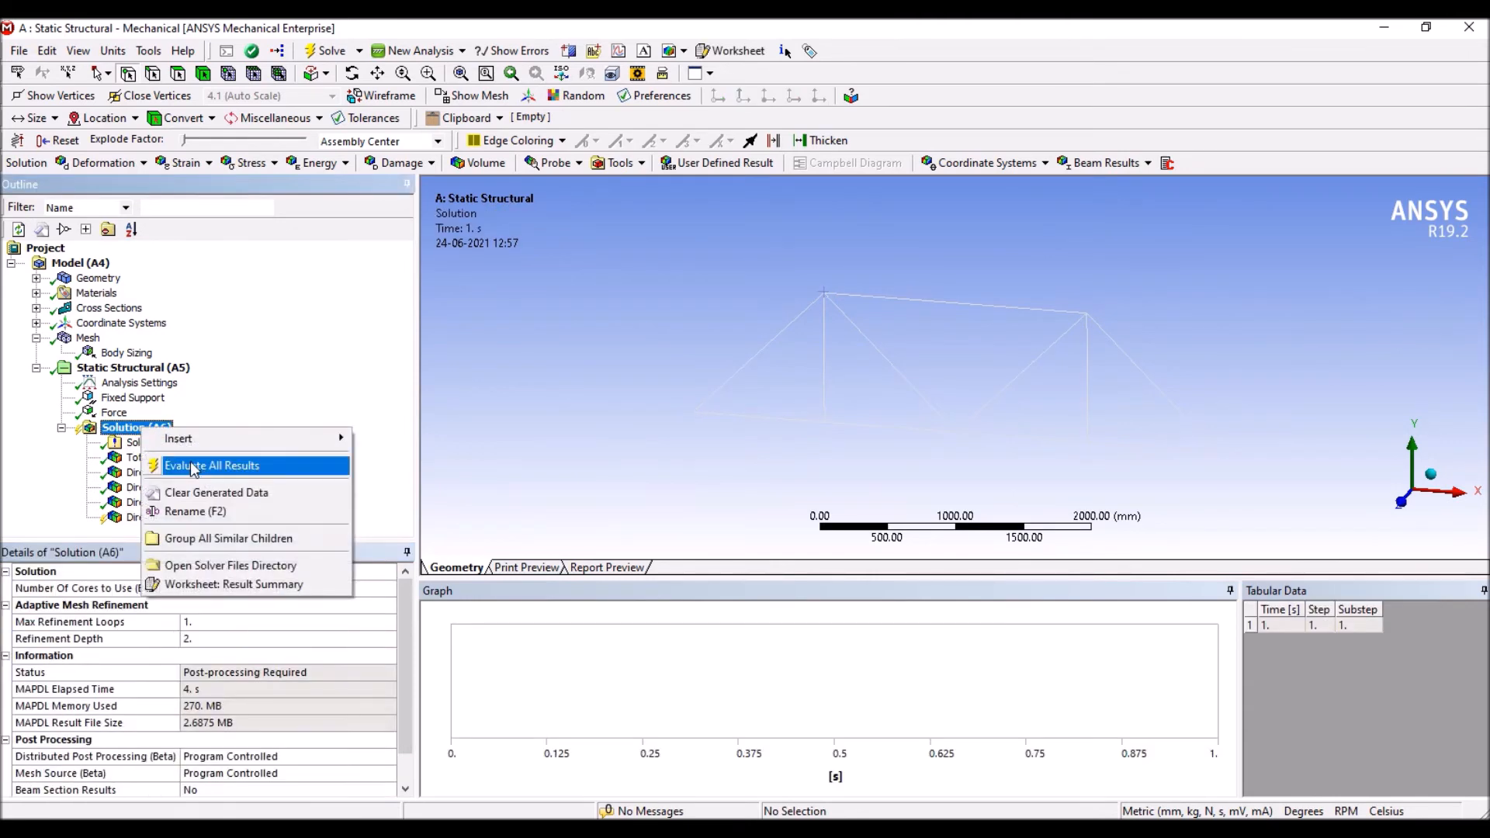
pyautogui.click(194, 464)
# - Examine the fourth Directional Deformation, comparing the colours of the seven joints with the legend
pyautogui.click(183, 517)
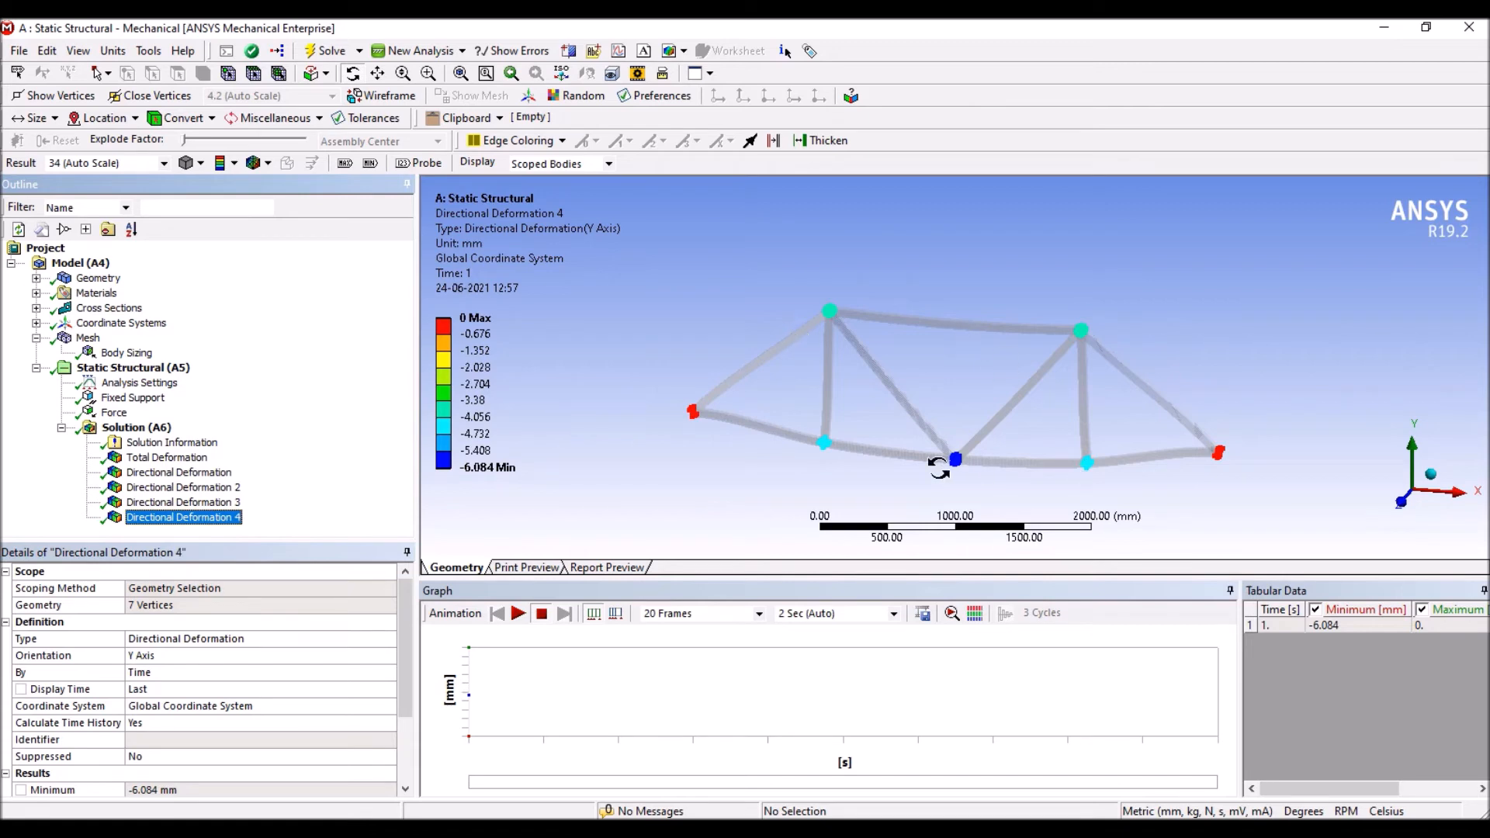
pyautogui.moveTo(454, 489)
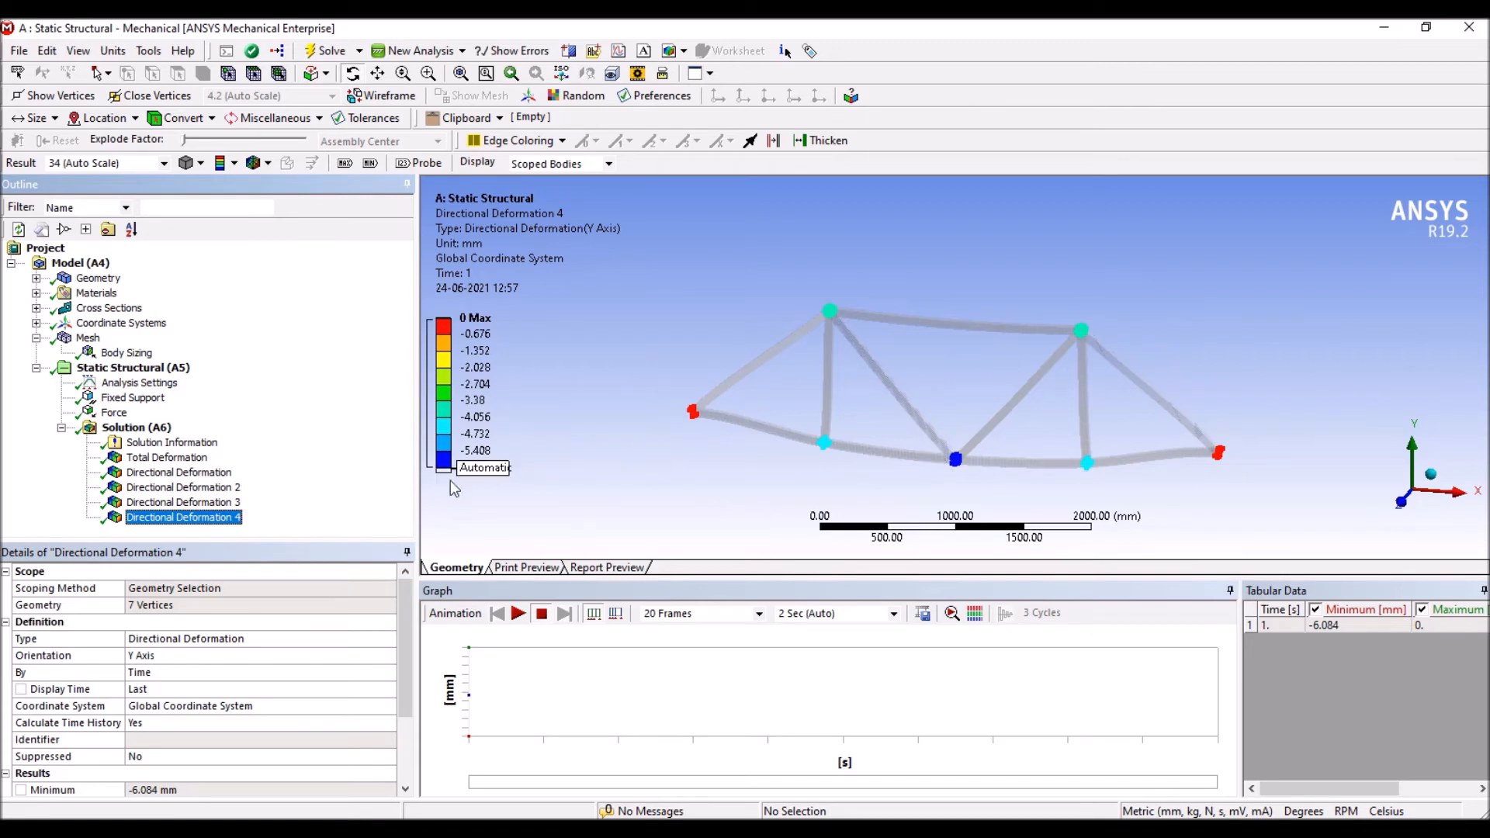
pyautogui.click(448, 326)
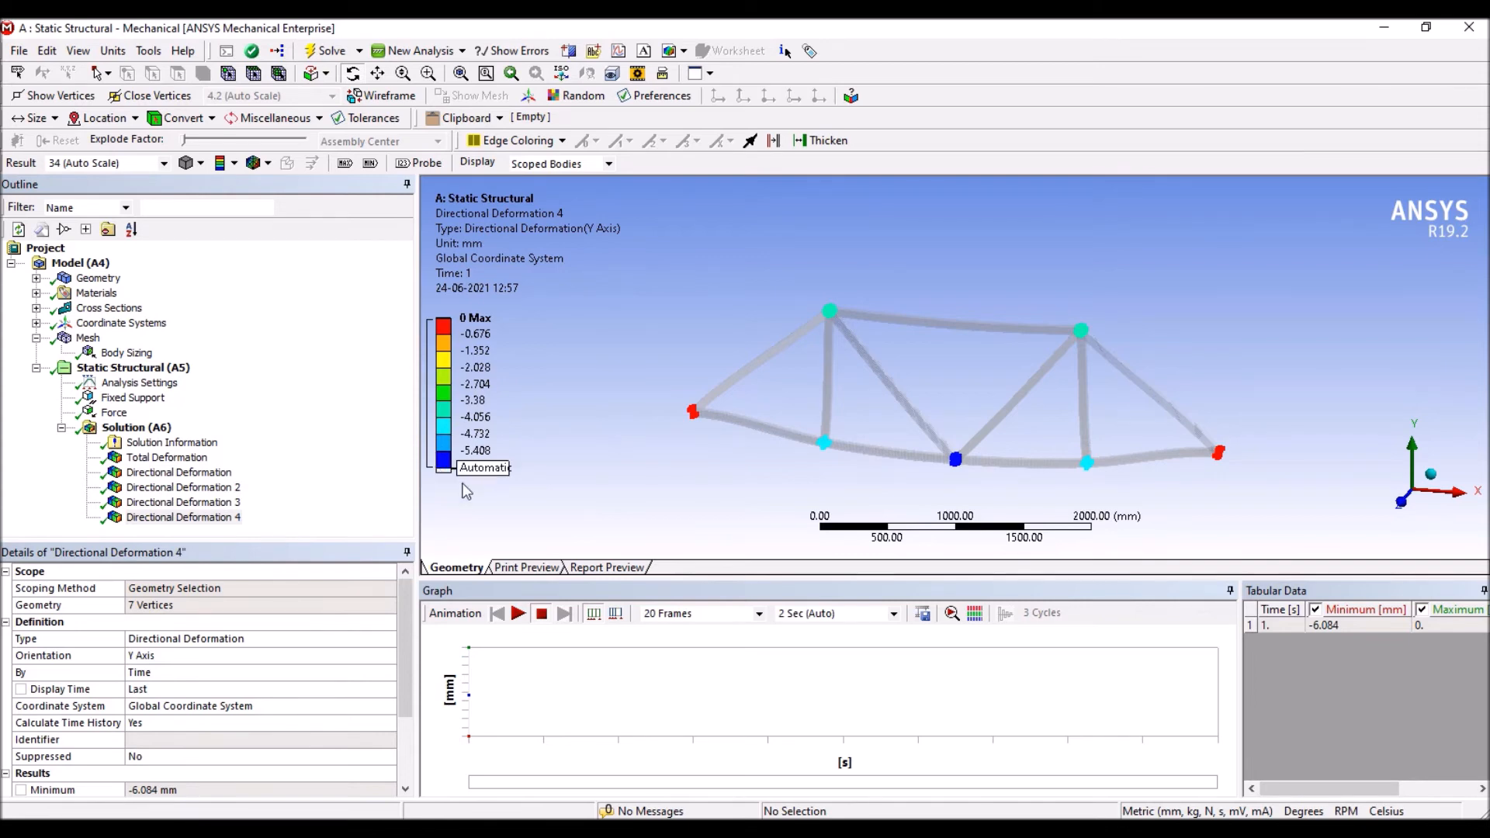
pyautogui.moveTo(975, 489); pyautogui.dragTo(970, 423)
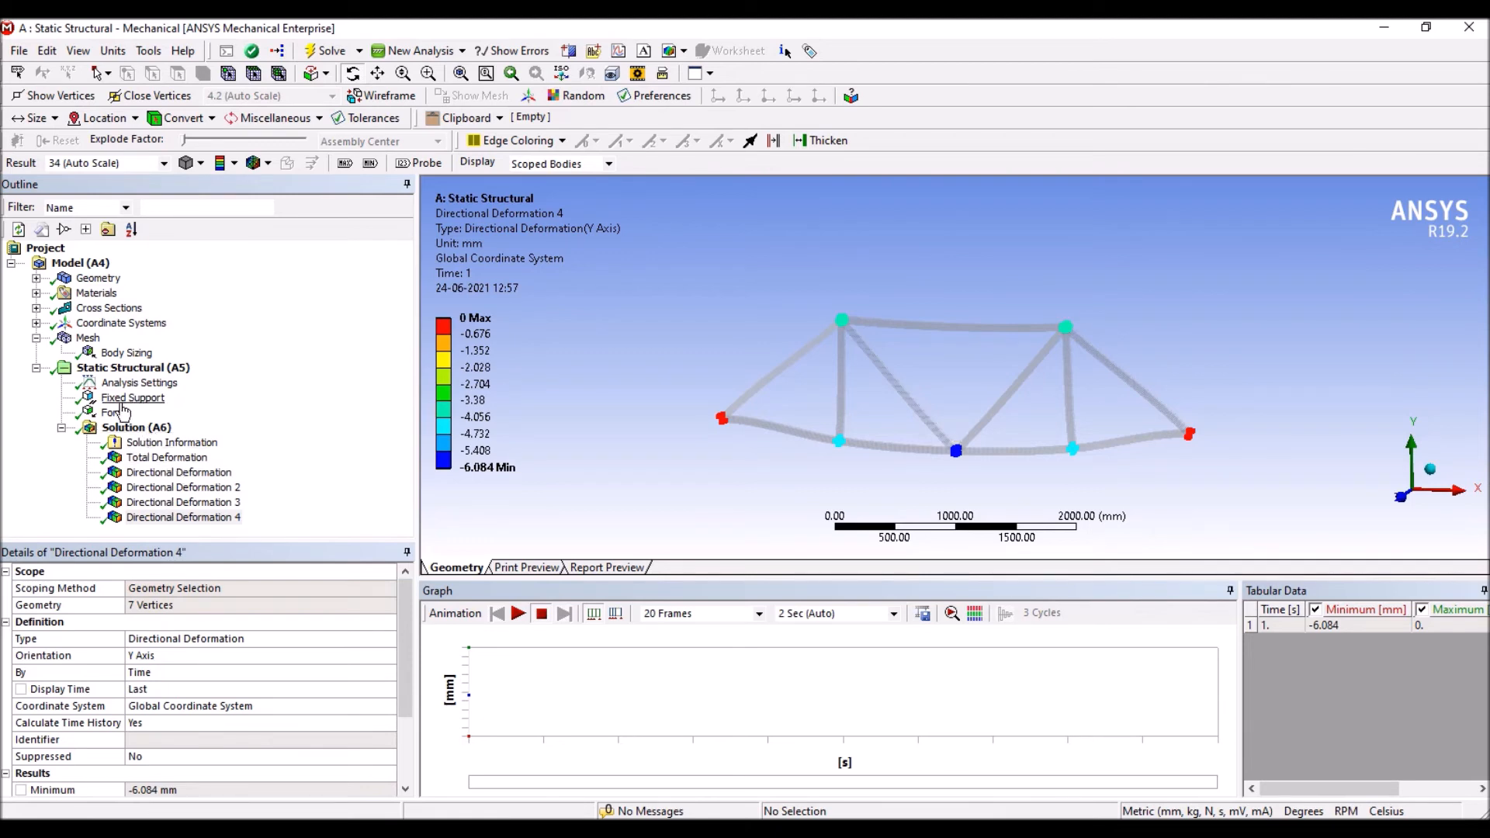
# - Review the applied Force, the Total Deformation and the first three Directional Deformation results
pyautogui.click(114, 414)
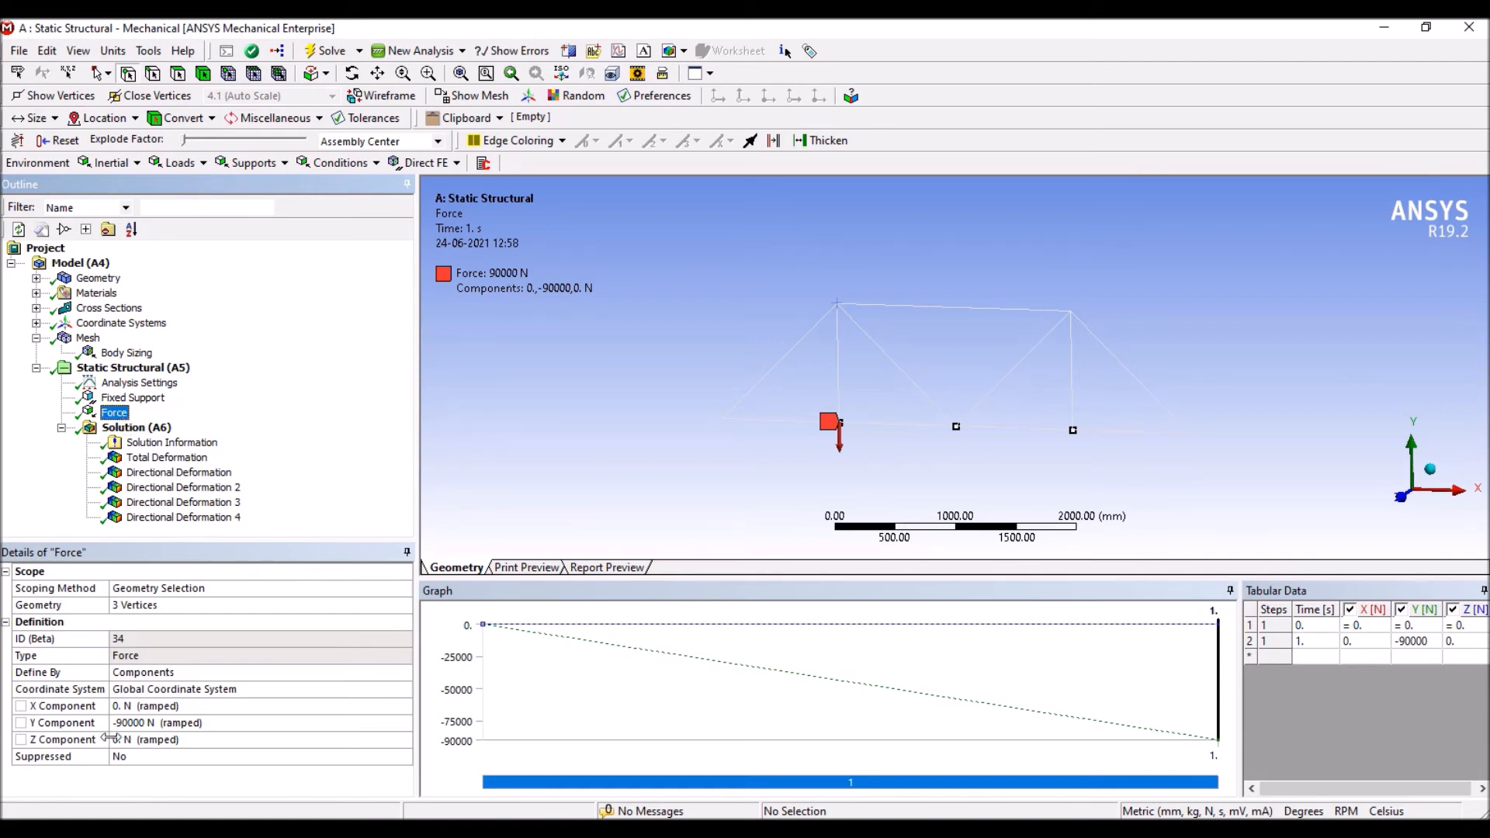
pyautogui.click(156, 460)
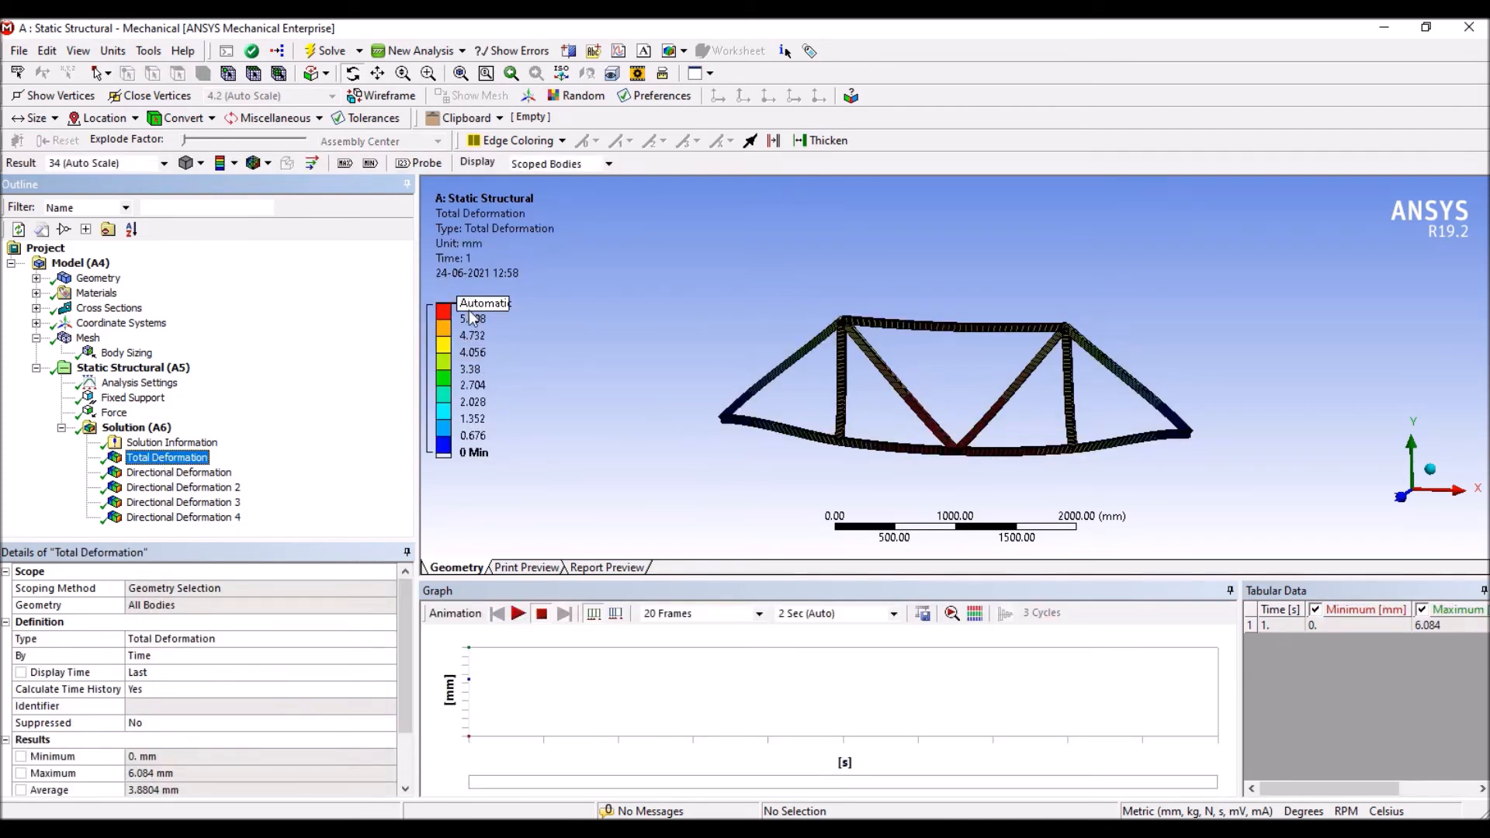
pyautogui.click(179, 475)
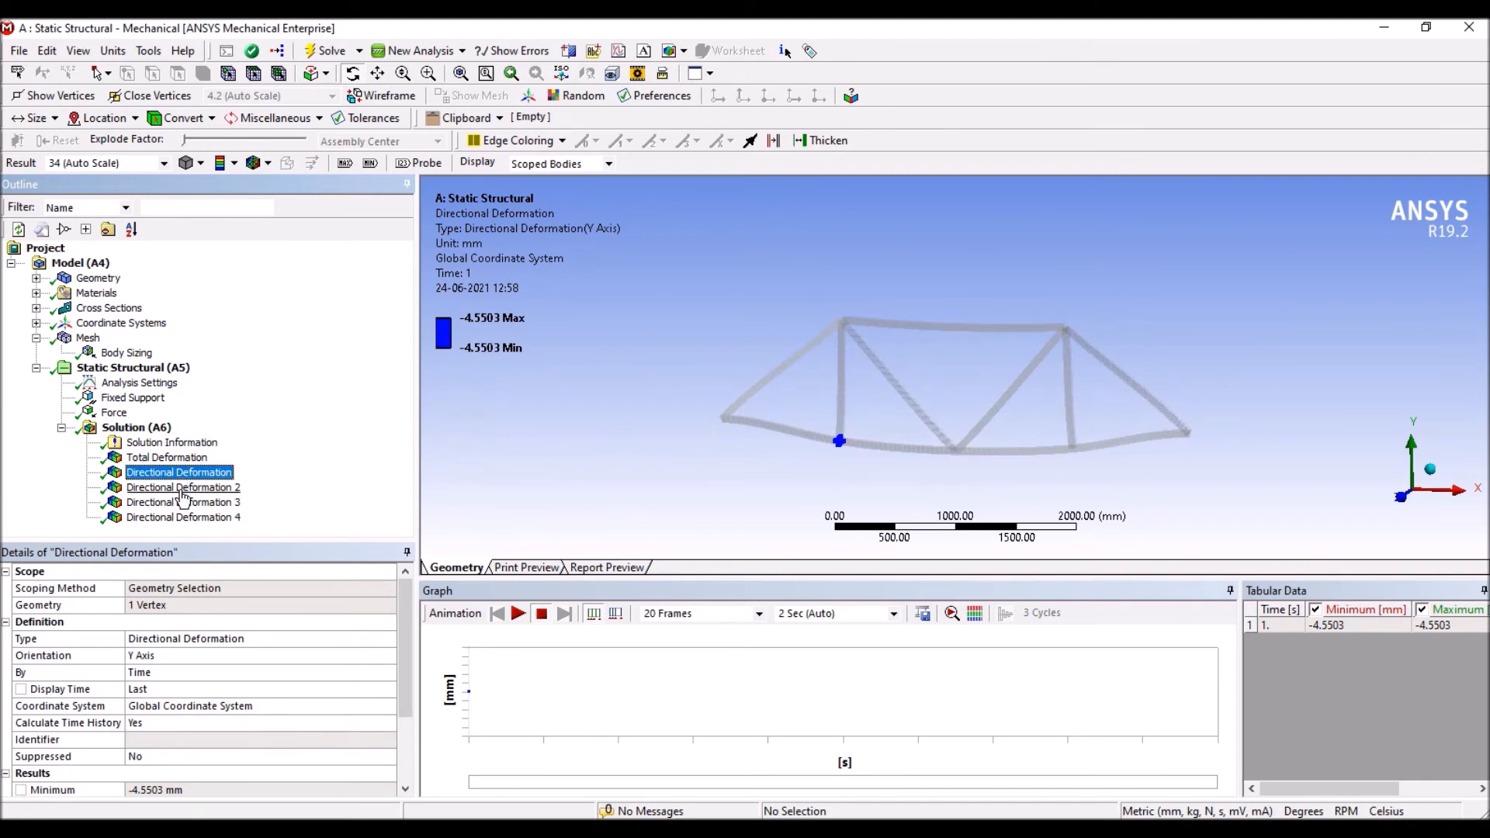
pyautogui.click(181, 489)
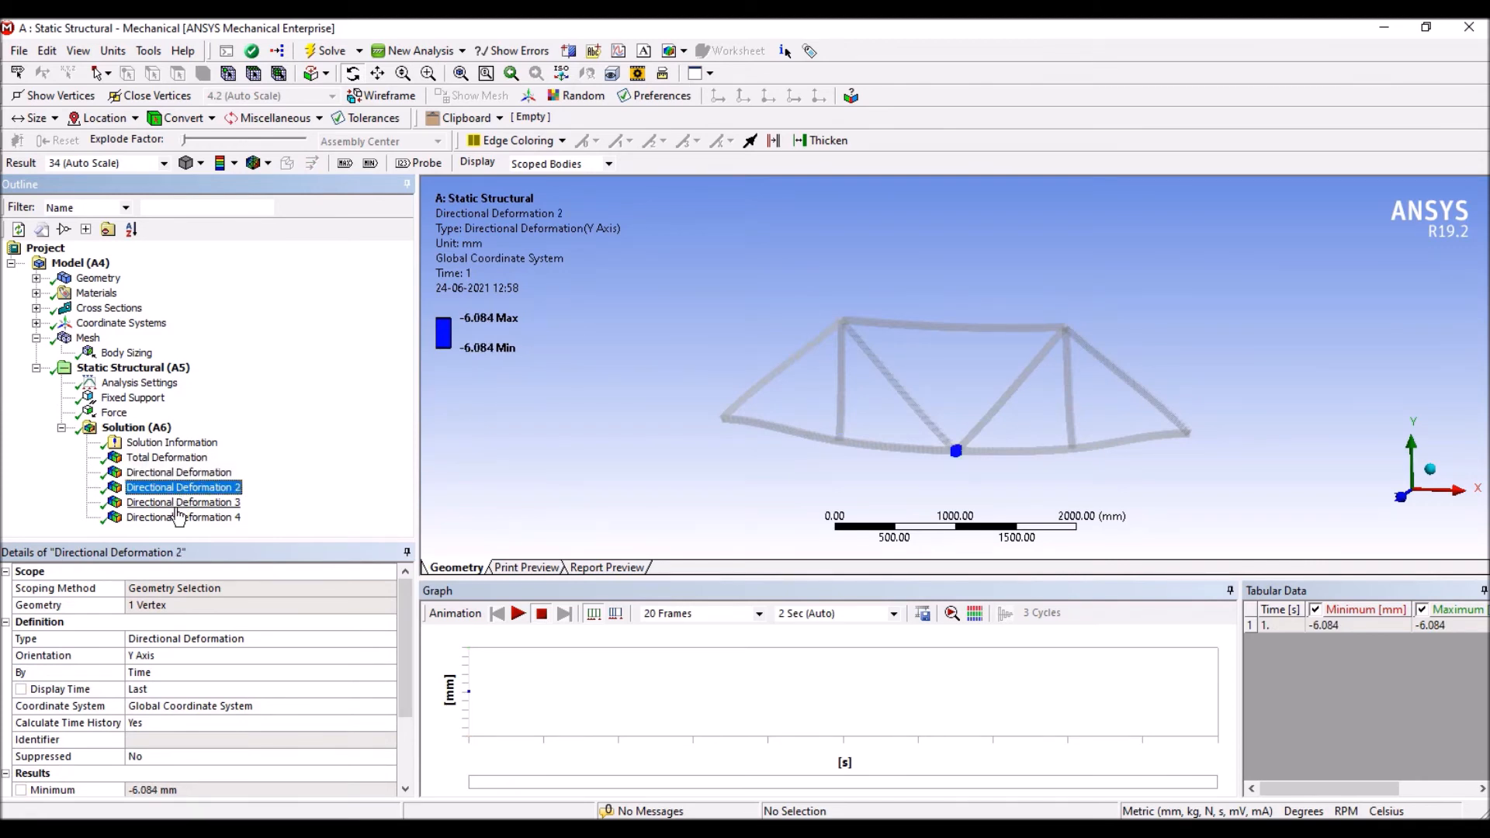
pyautogui.click(176, 504)
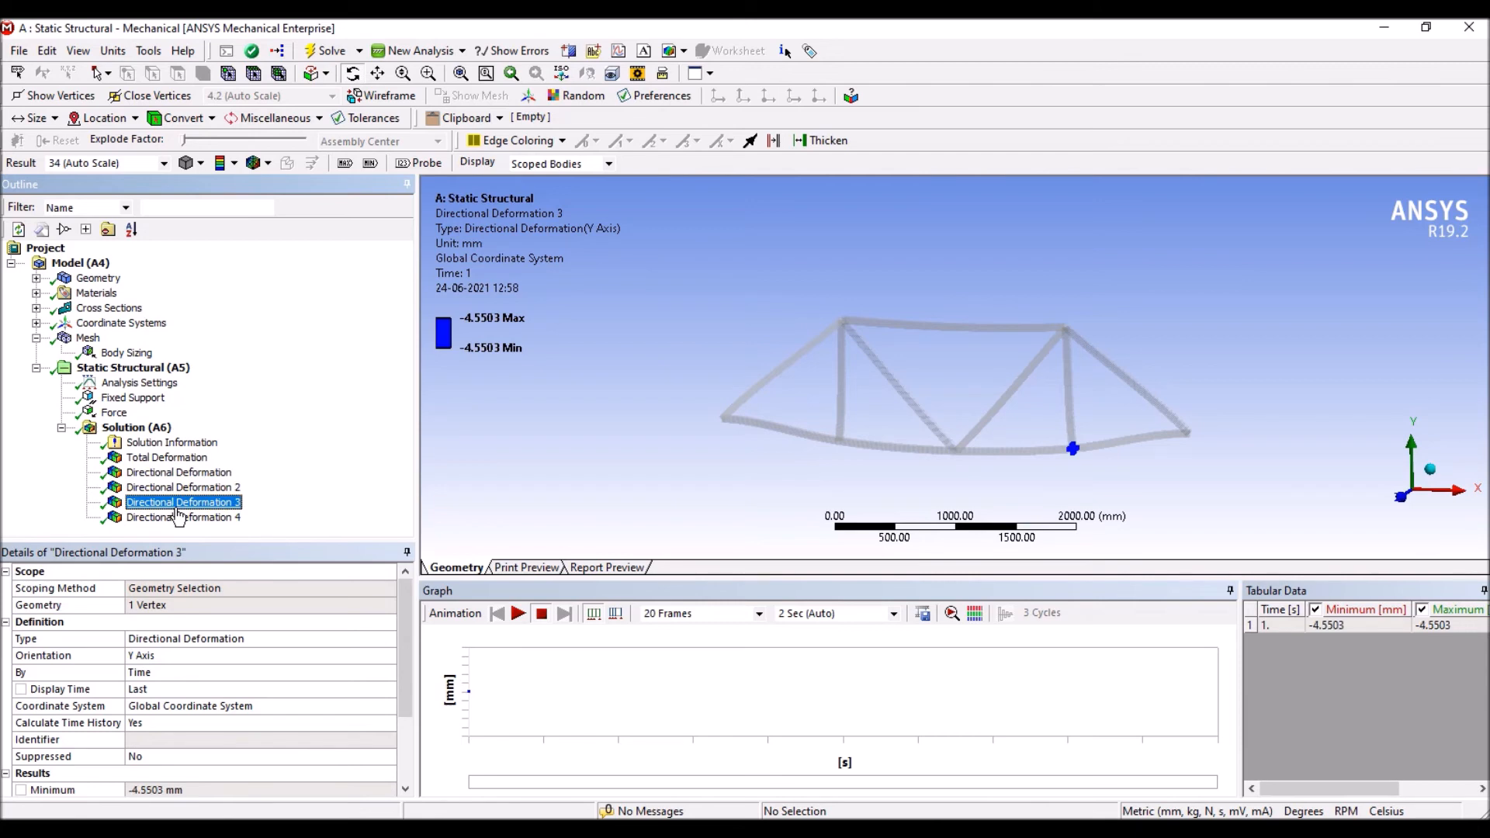
# - Rescope the existing Force to only the left of the three loaded bottom-chord joints and set its Y Component to -30000 N
pyautogui.click(115, 414)
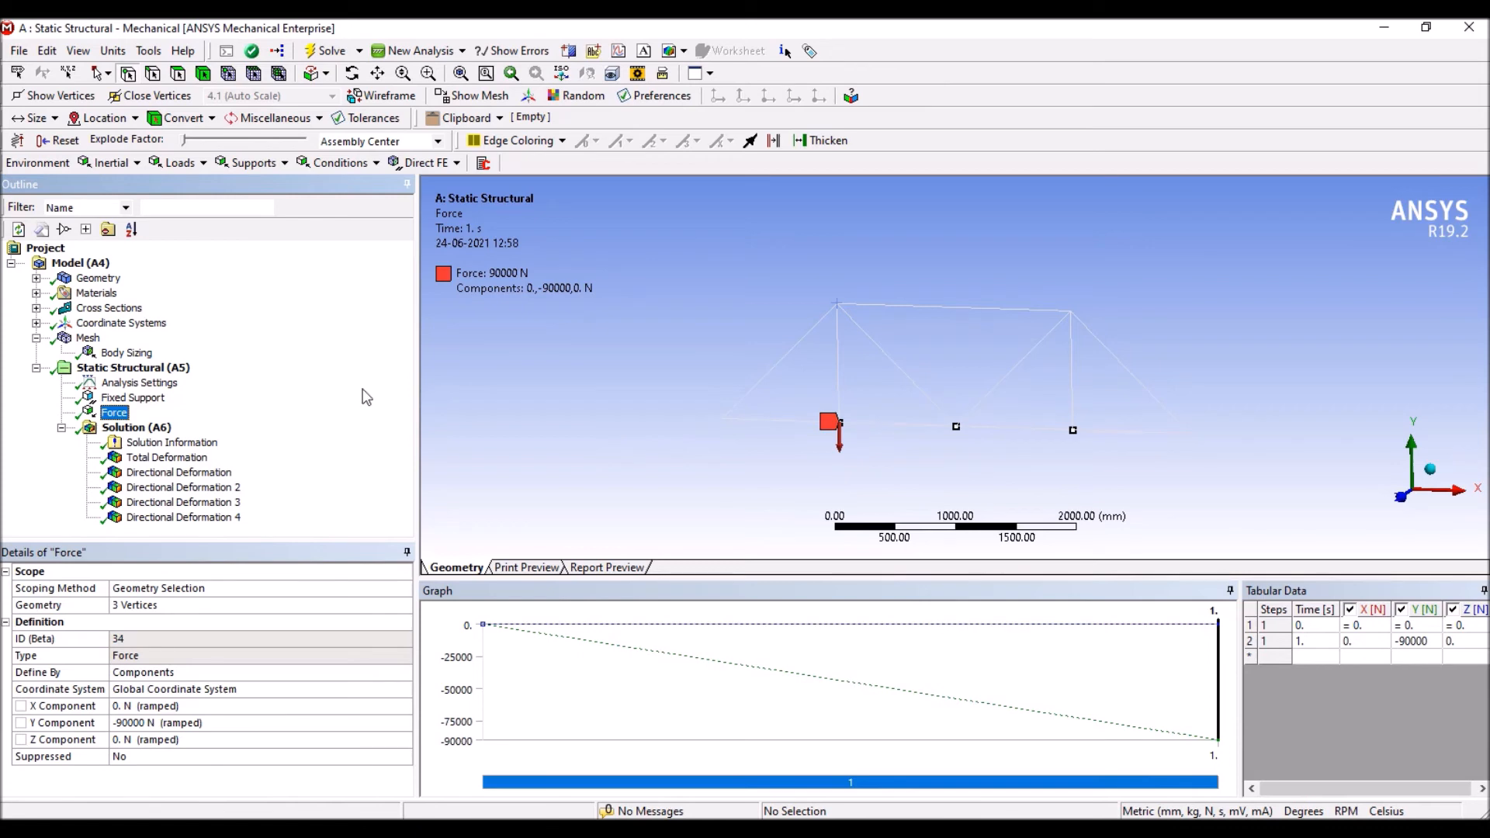
pyautogui.click(149, 605)
pyautogui.click(849, 433)
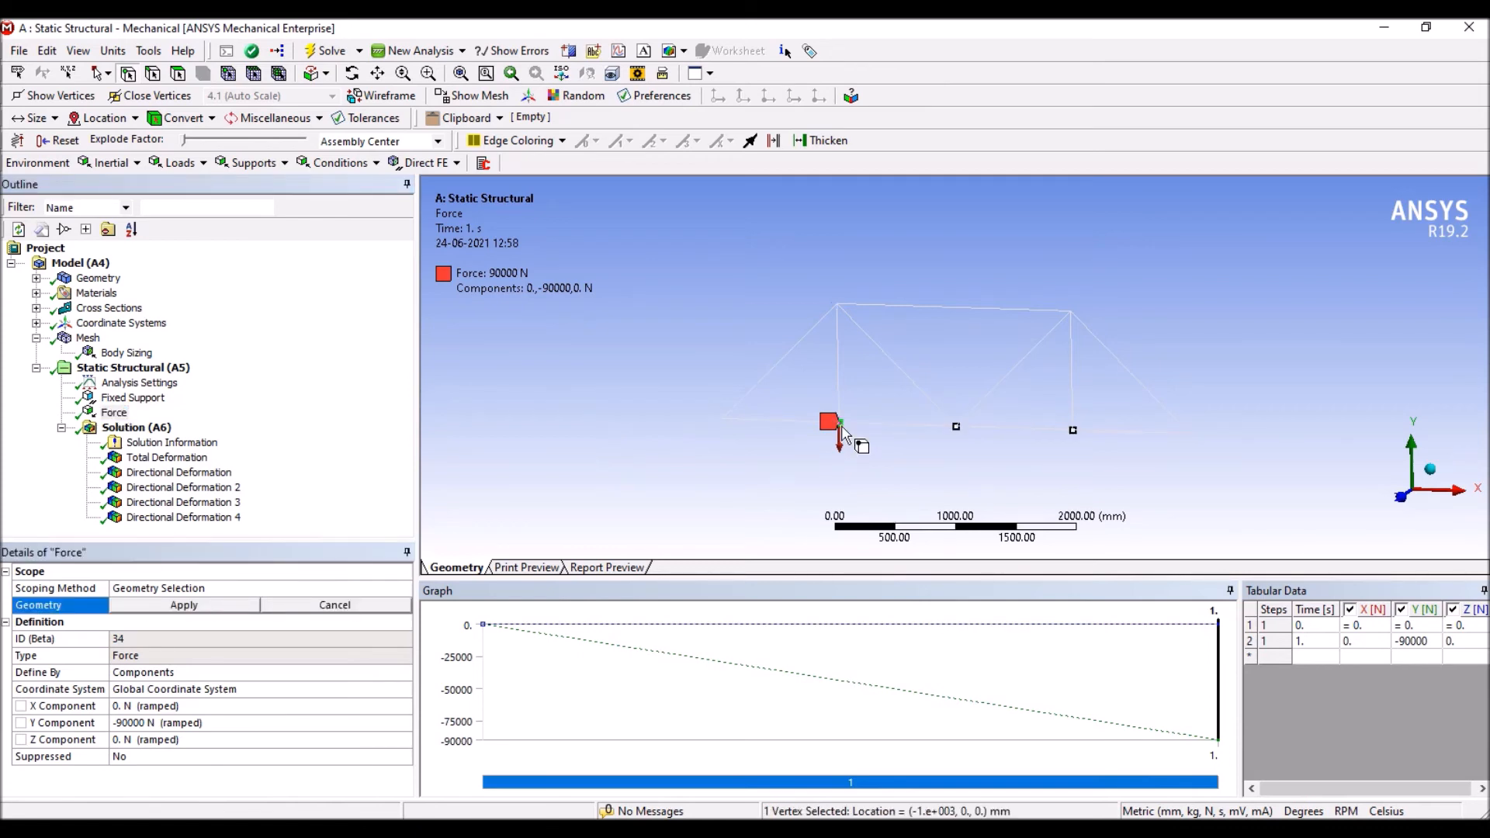
pyautogui.click(155, 608)
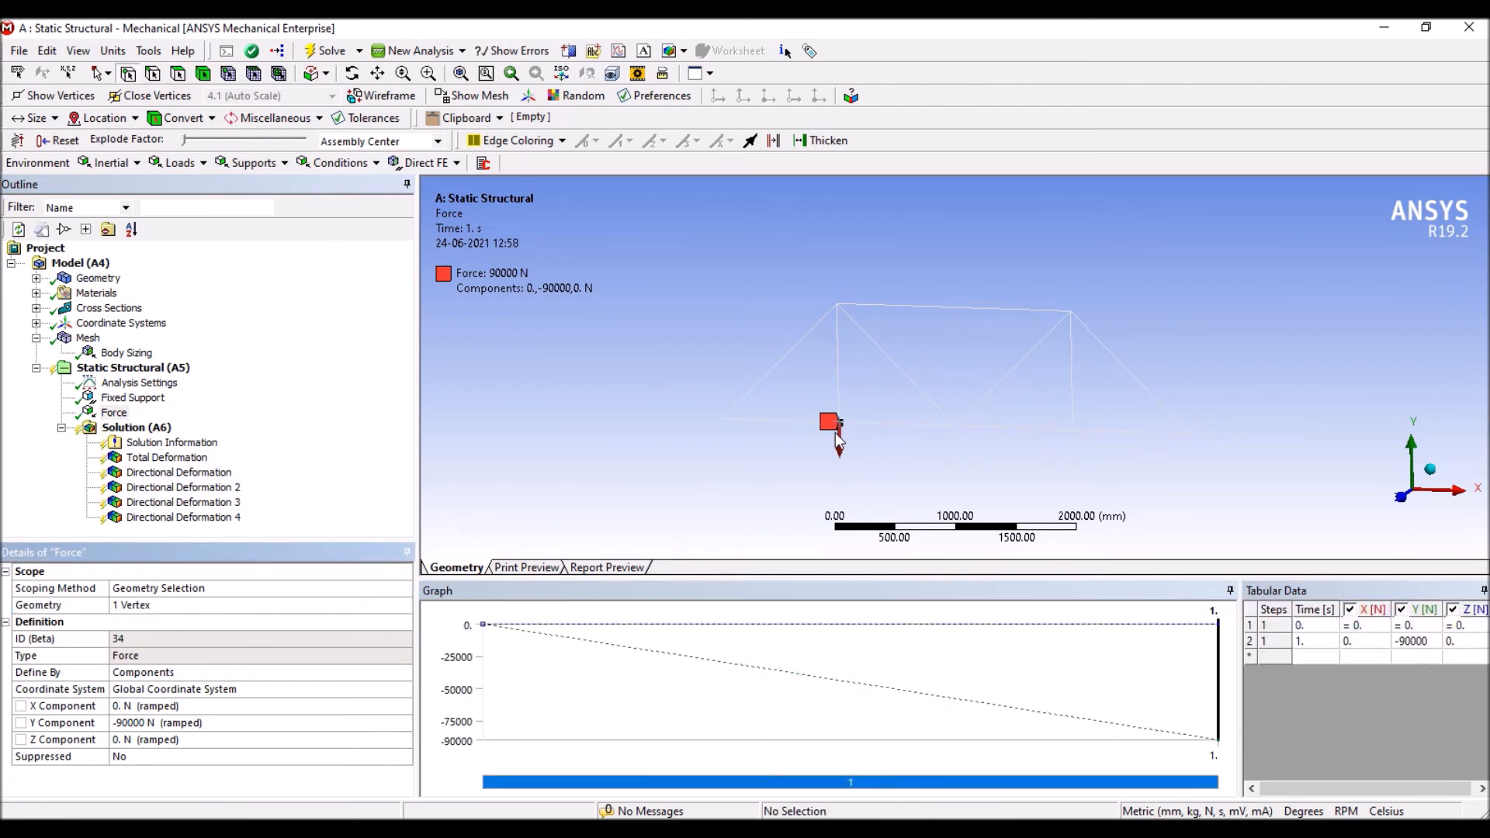
pyautogui.click(129, 727)
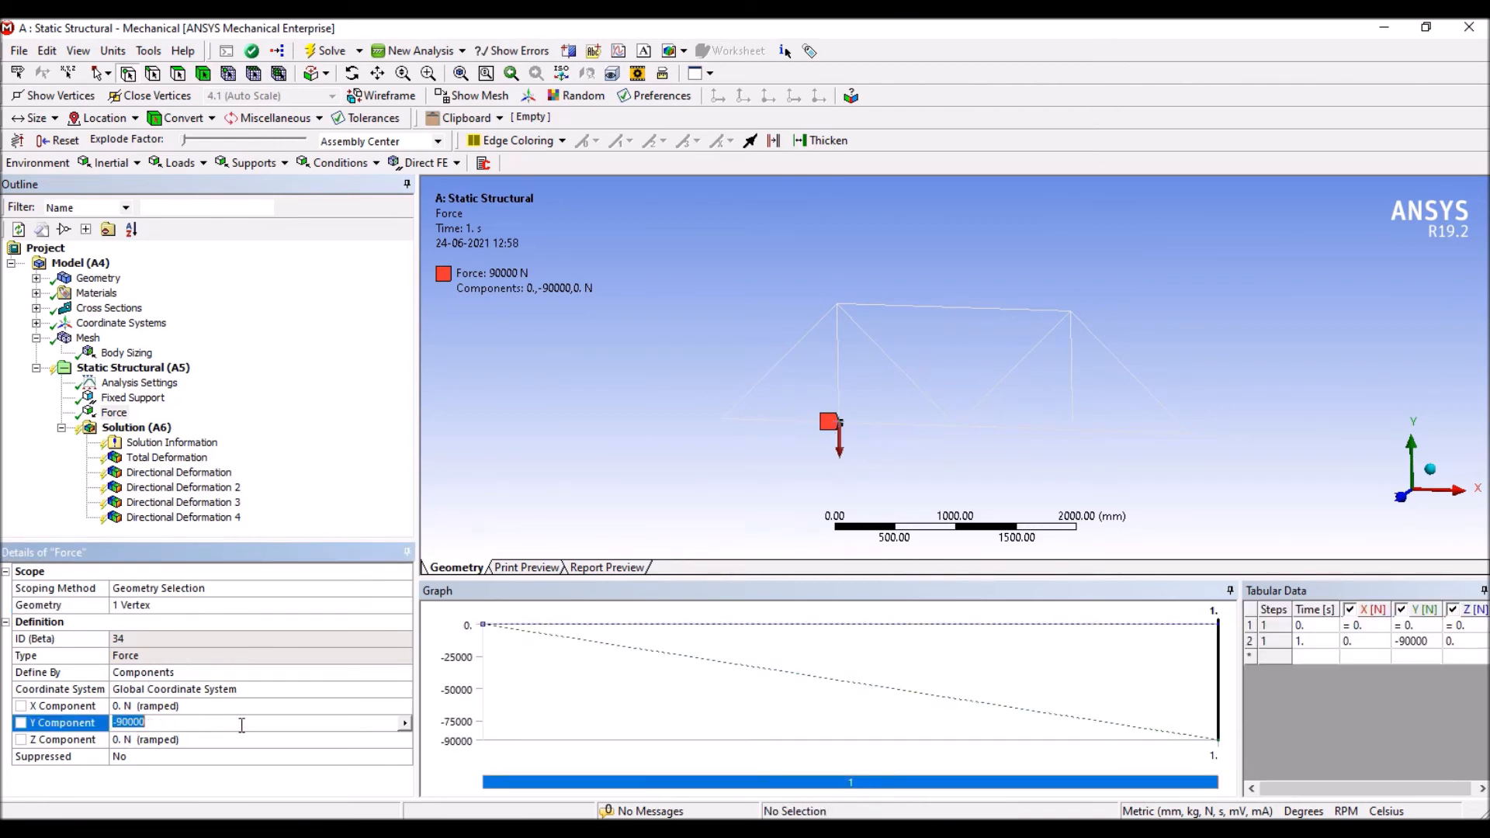
pyautogui.write('-30000')
pyautogui.press('Return')
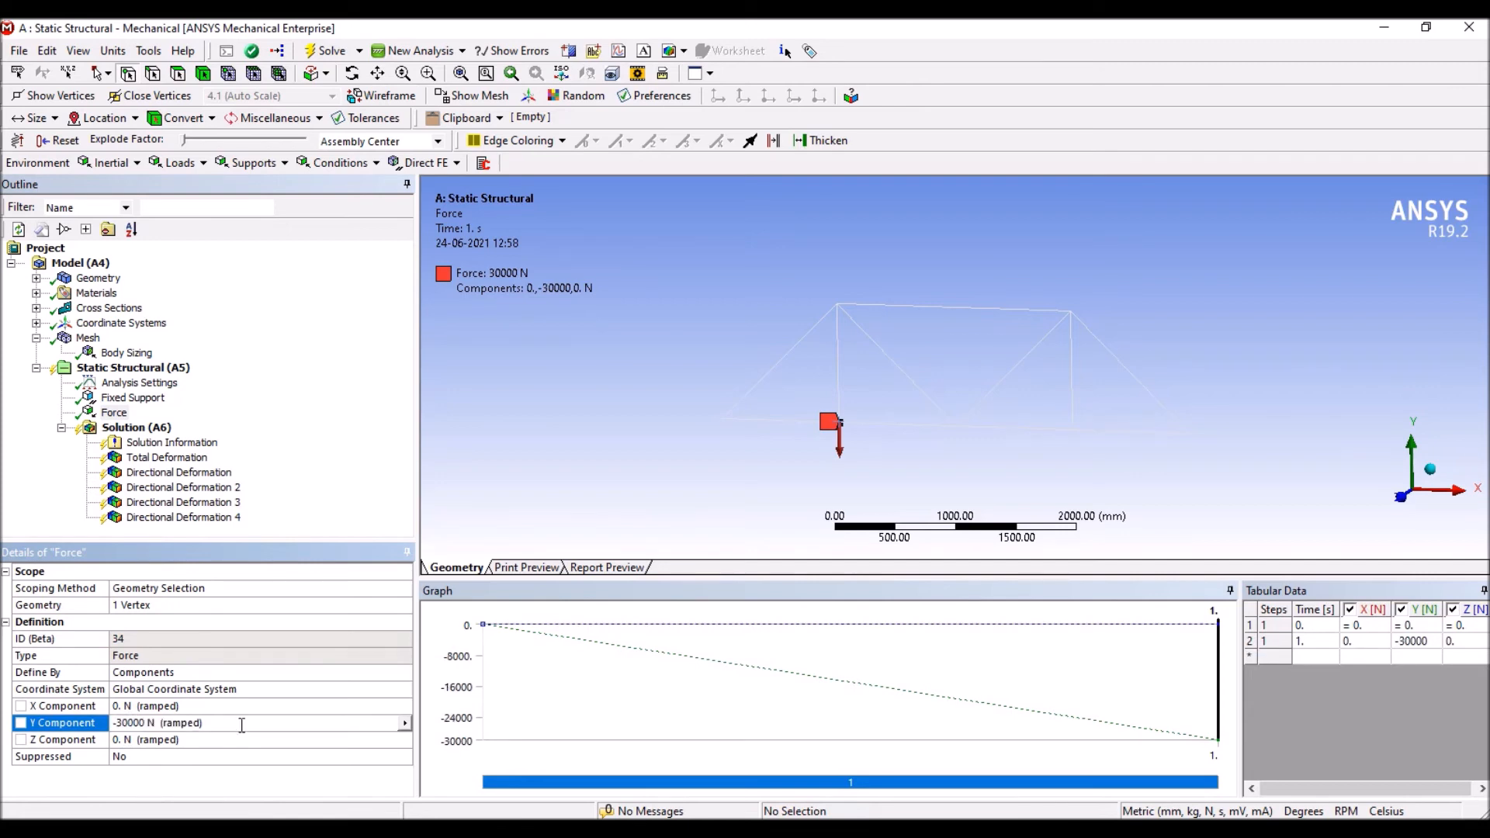
# - Insert two additional Force loads under Static Structural
pyautogui.click(159, 371)
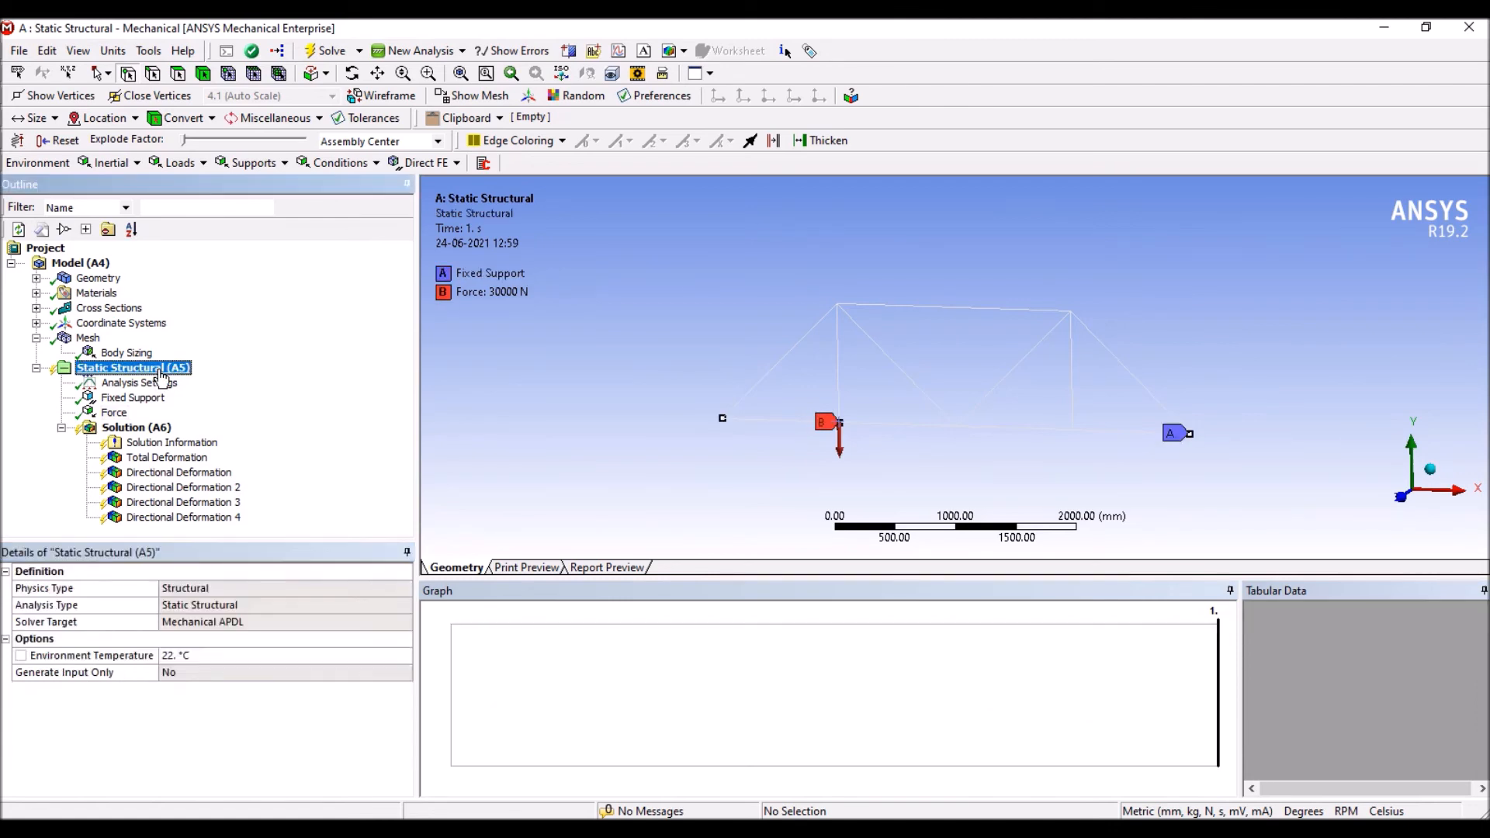
pyautogui.rightClick(160, 371)
pyautogui.moveTo(267, 392)
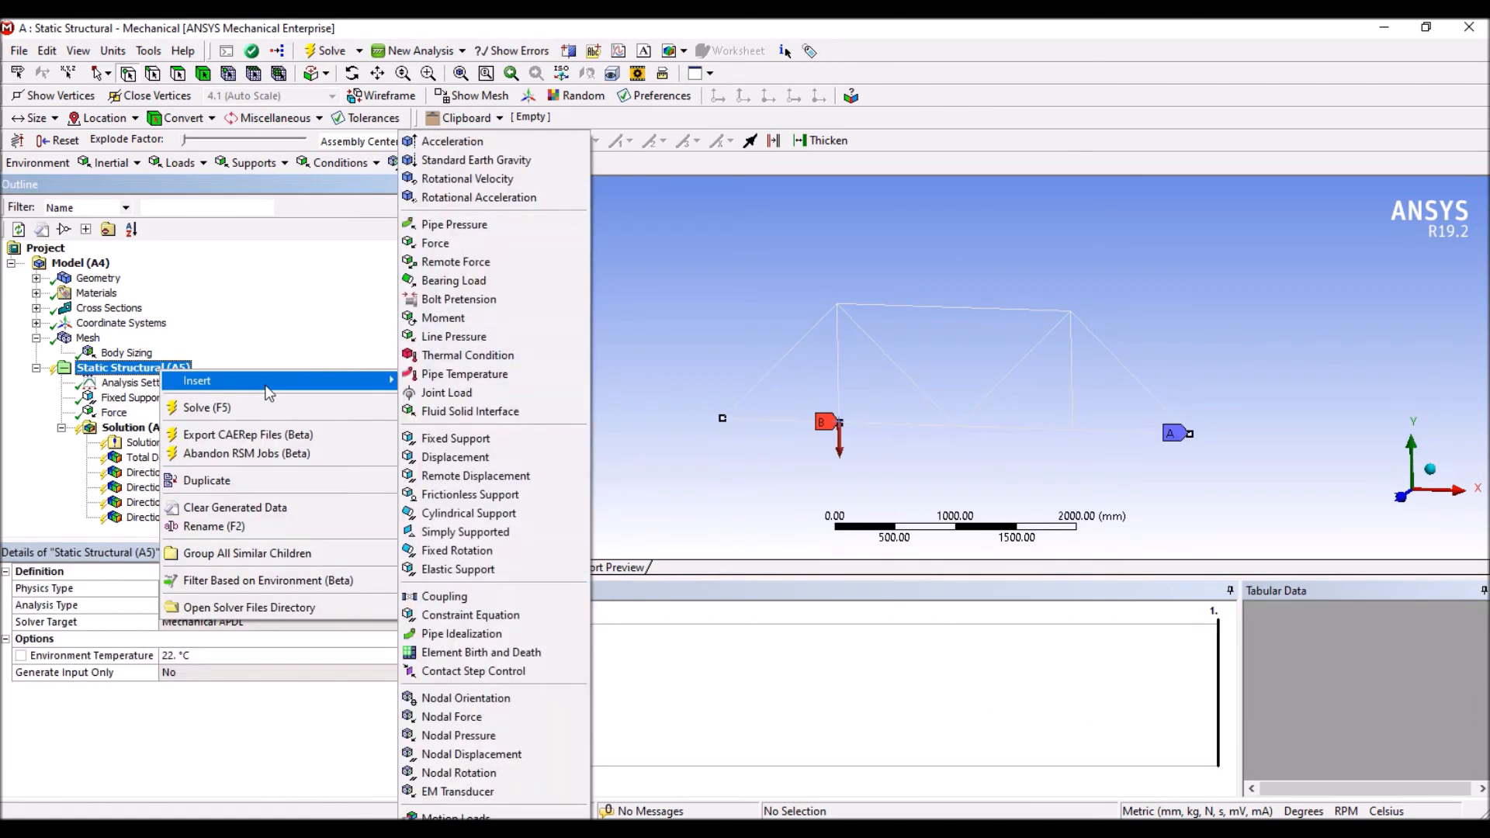
pyautogui.click(434, 243)
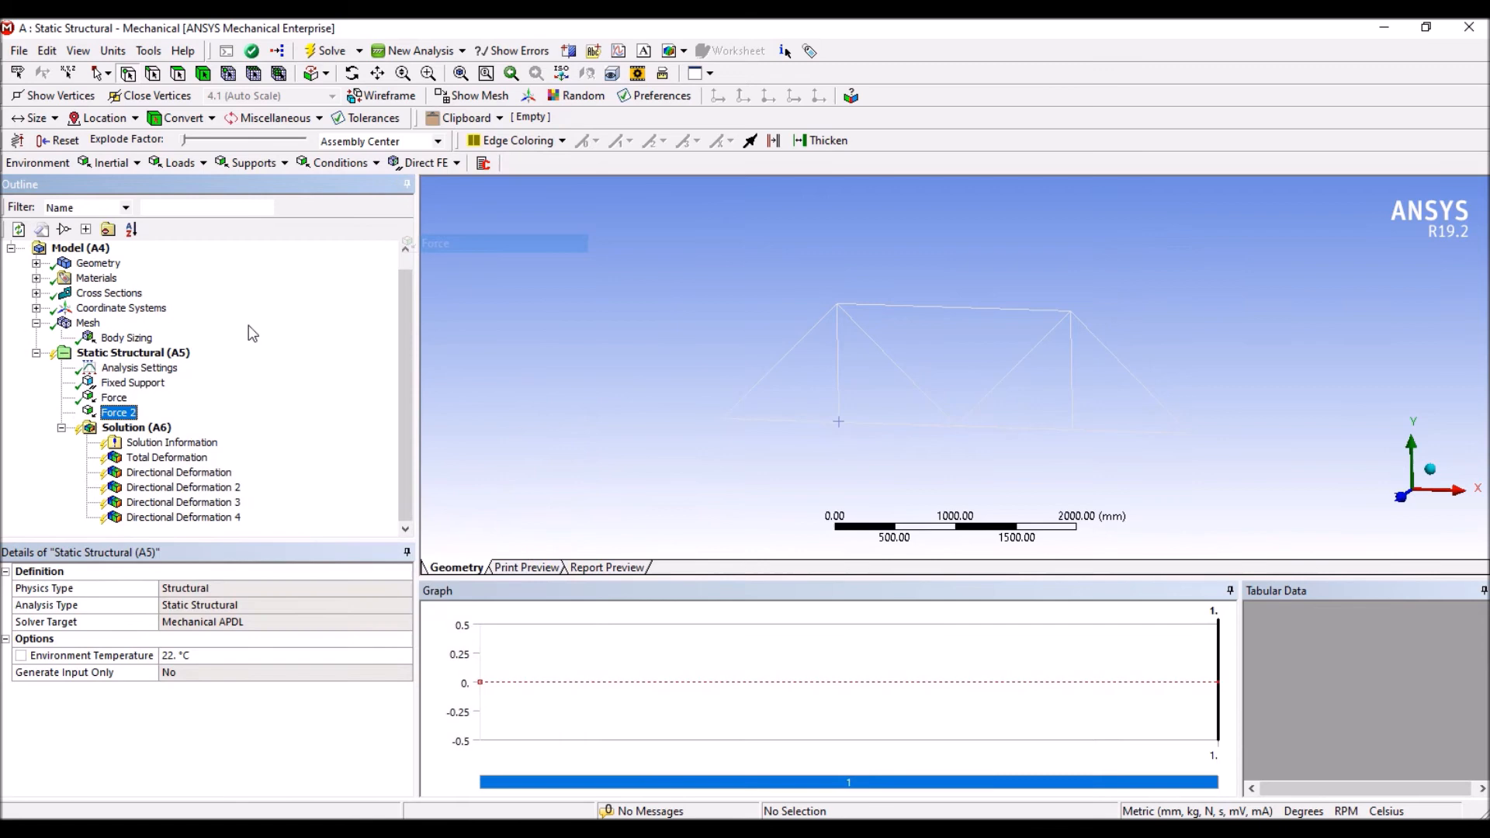
pyautogui.click(118, 357)
pyautogui.rightClick(120, 358)
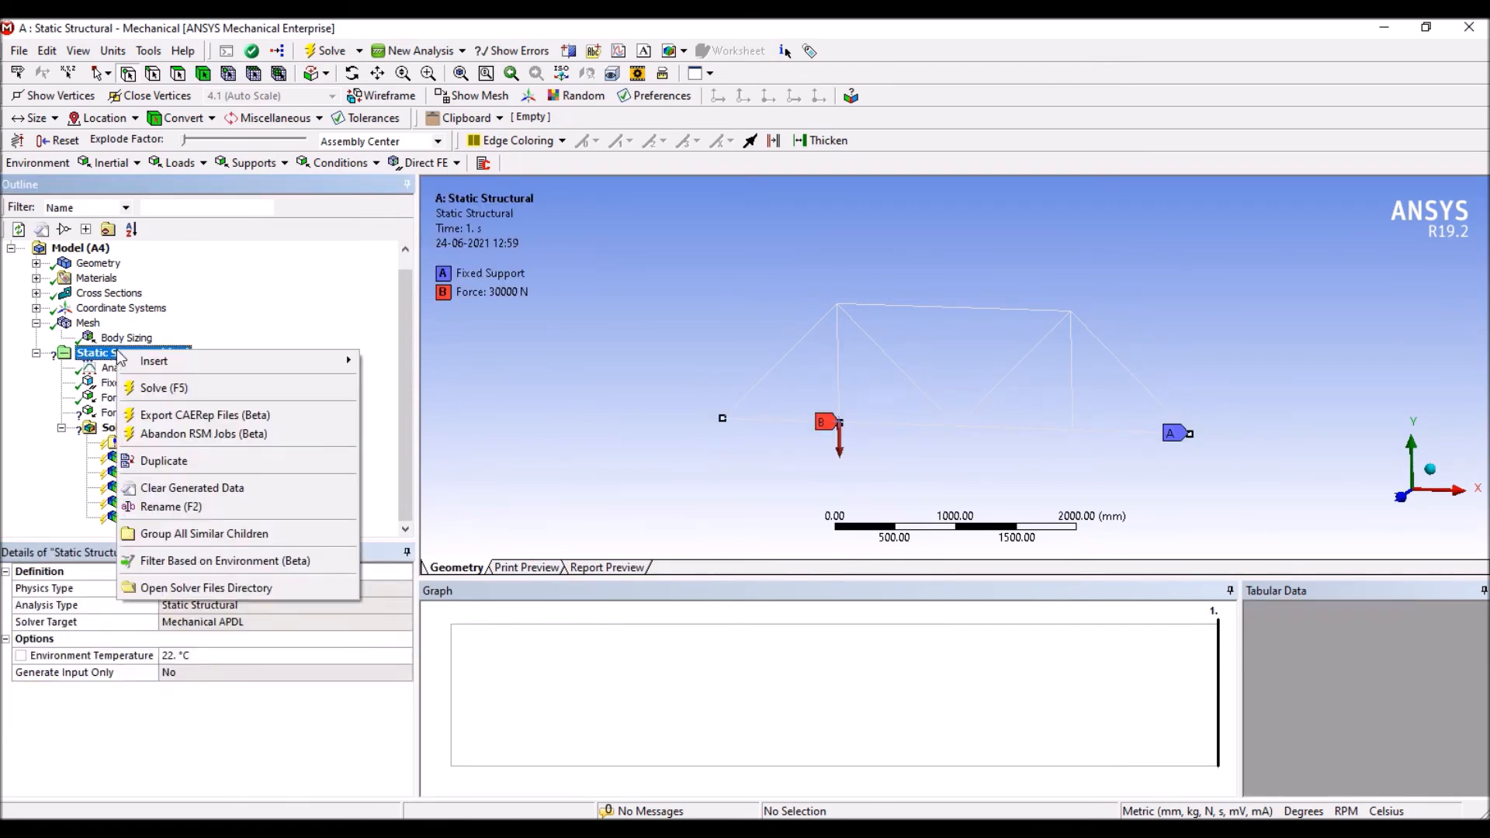
pyautogui.moveTo(163, 361)
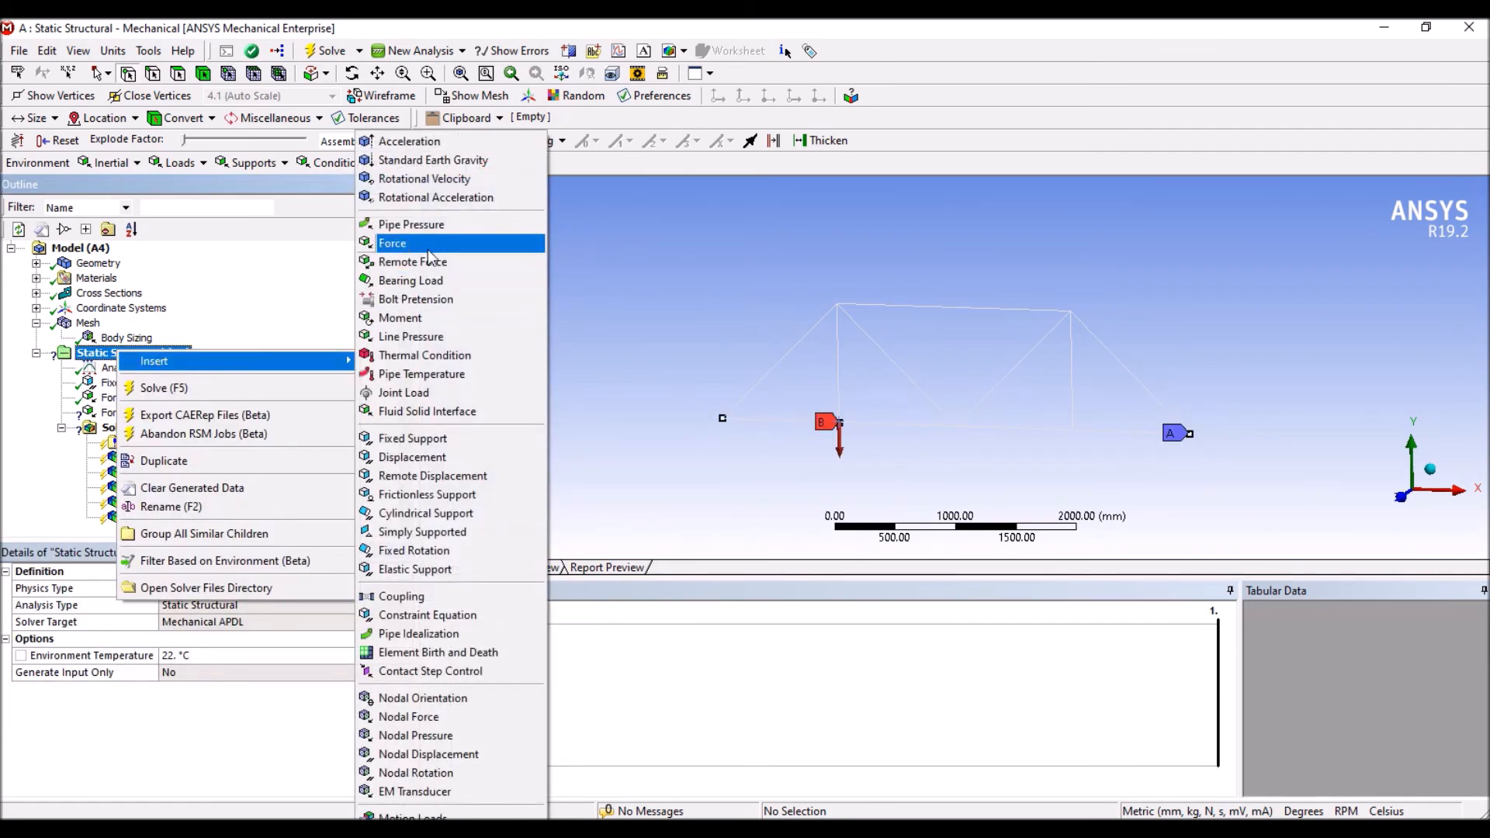
pyautogui.click(428, 250)
# - Scope Force 2 to the middle joint vertex of the truss's bottom chord
pyautogui.click(118, 397)
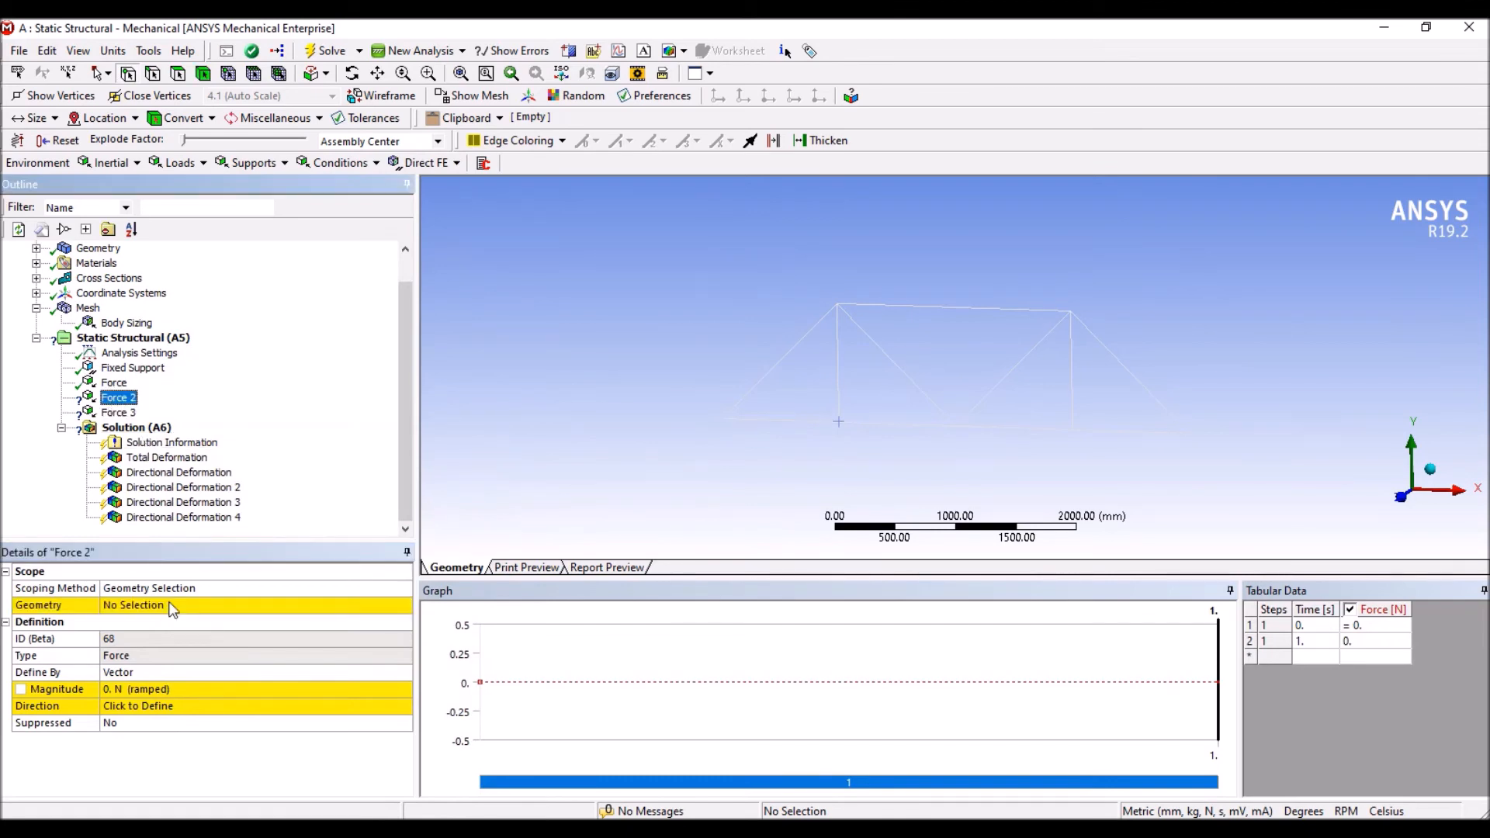
pyautogui.click(957, 428)
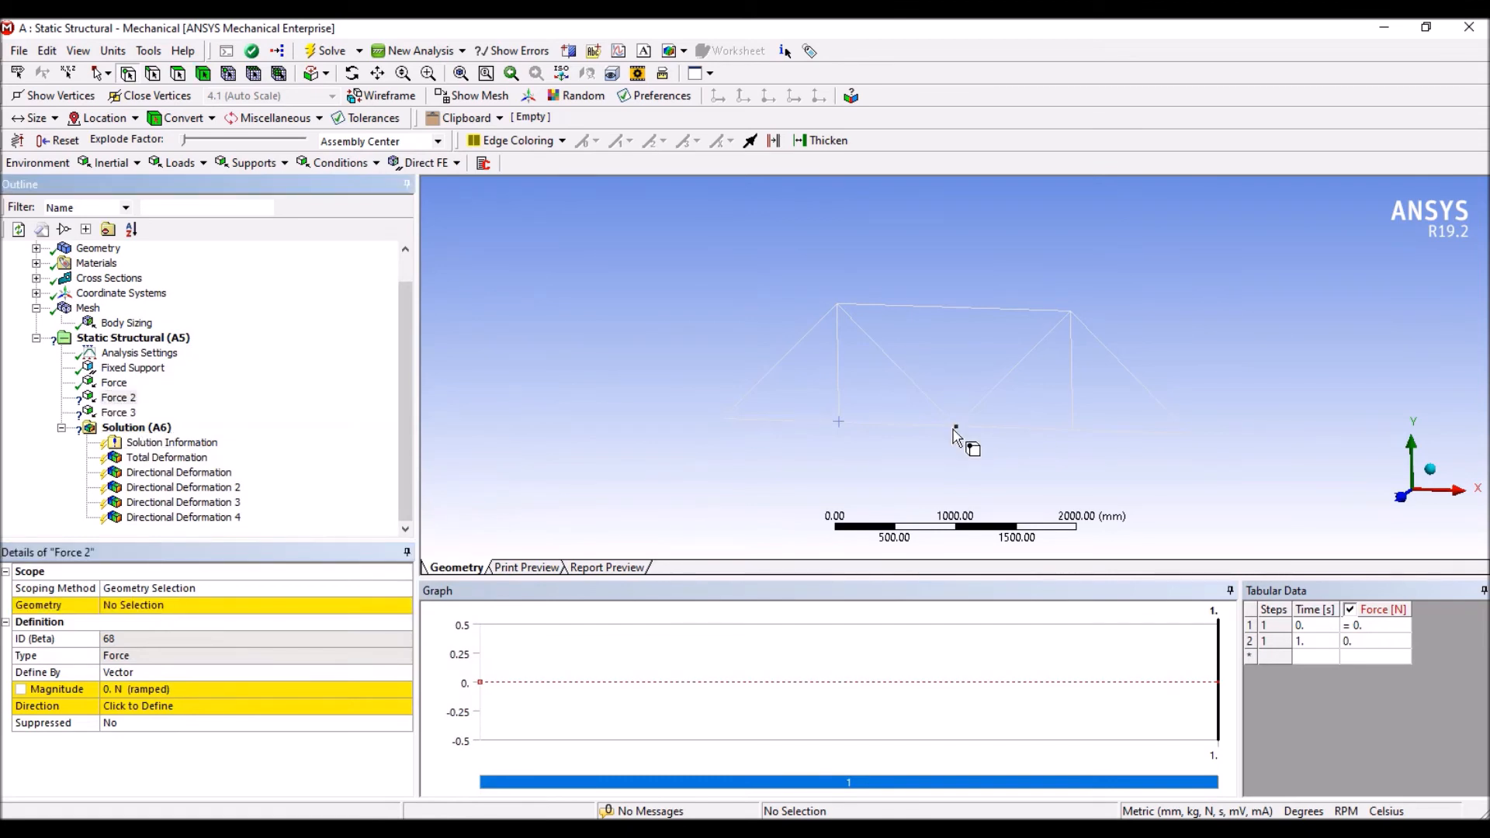
pyautogui.click(132, 613)
pyautogui.click(163, 676)
pyautogui.click(171, 609)
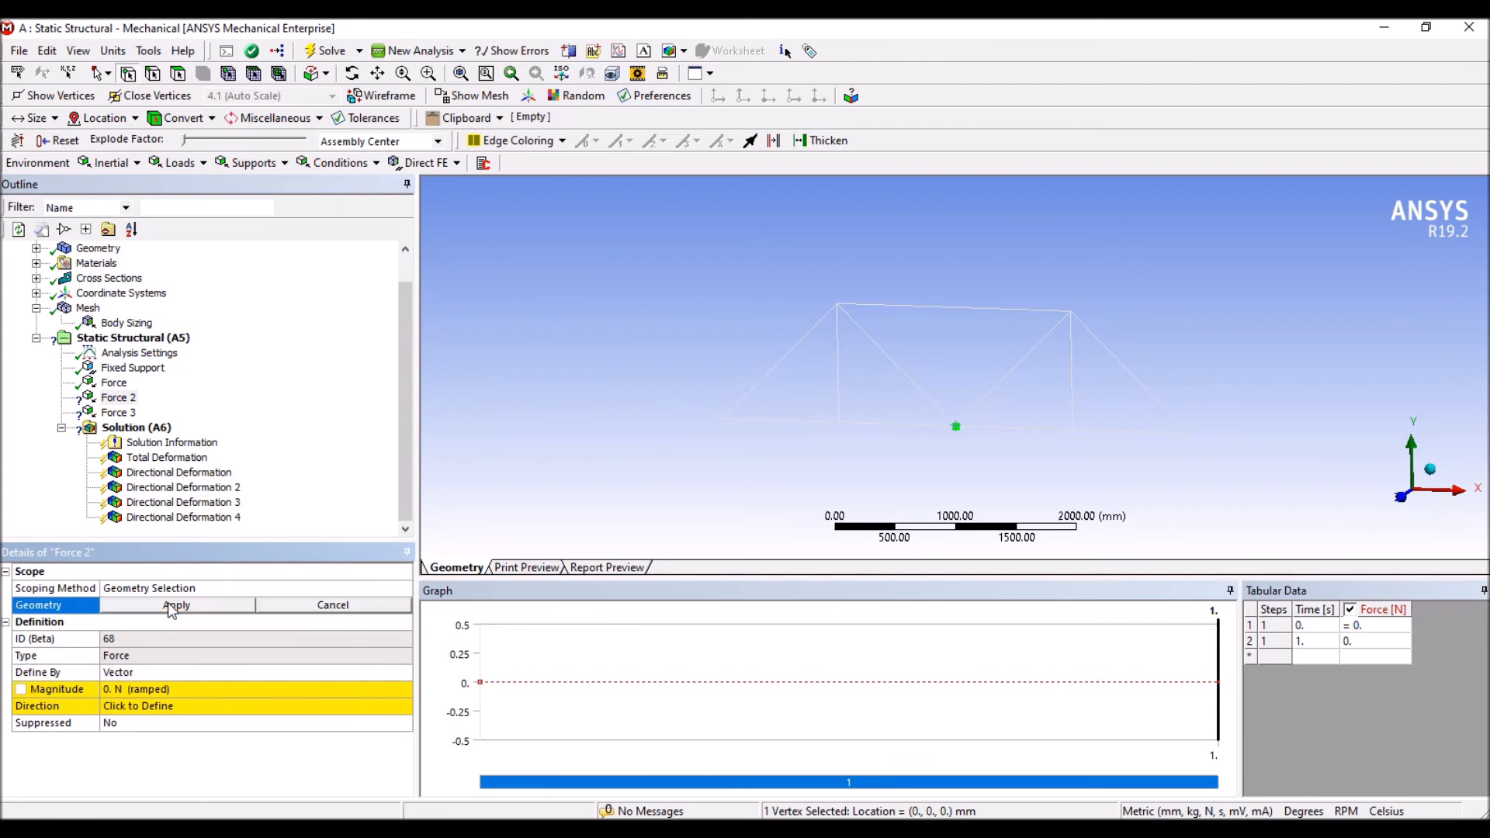
pyautogui.click(170, 609)
# - Define Force 2 by Components with a Y Component of -30000 N
pyautogui.click(155, 672)
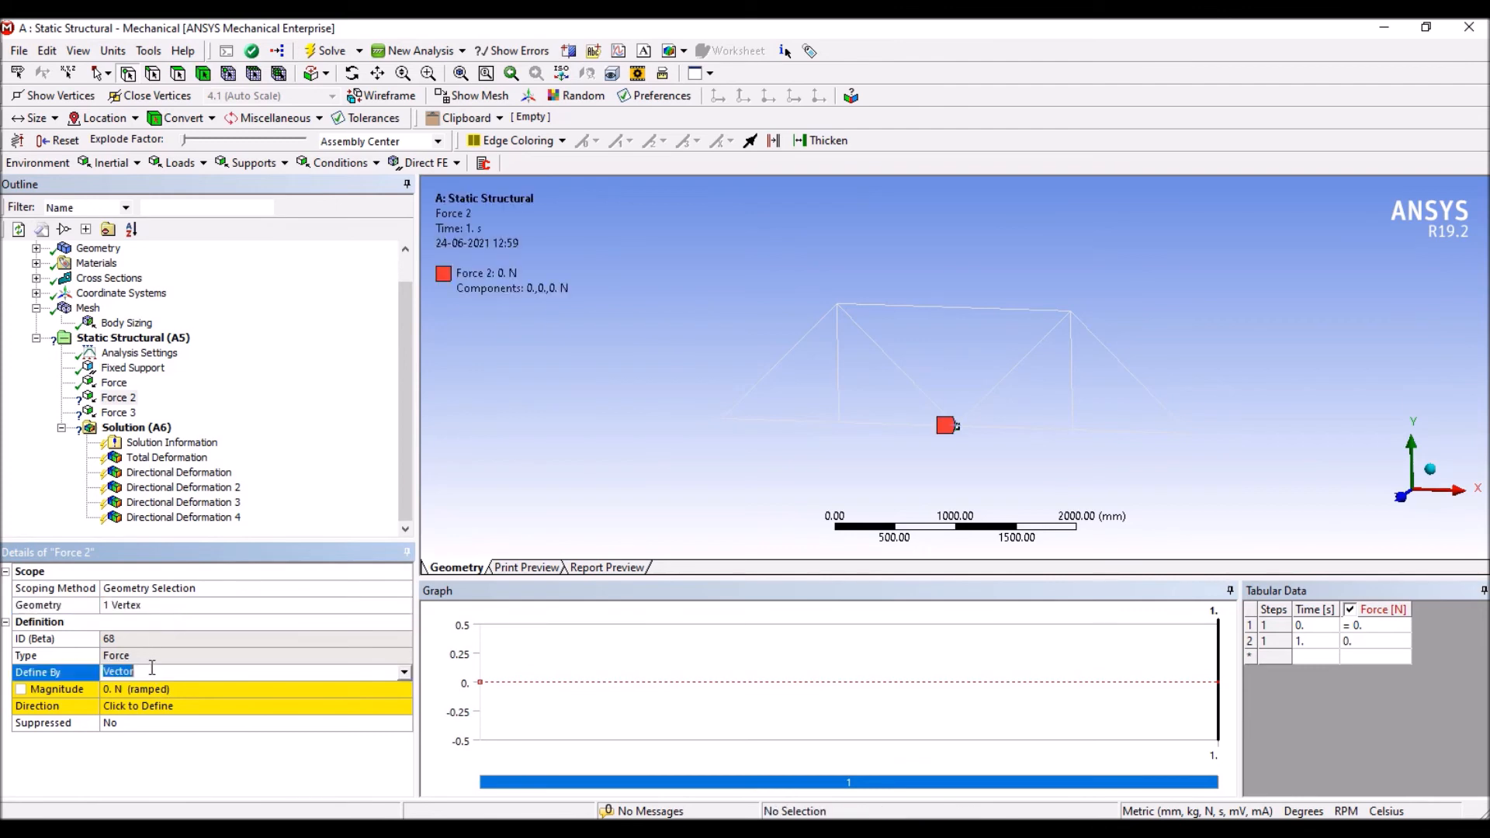
pyautogui.click(404, 672)
pyautogui.click(284, 696)
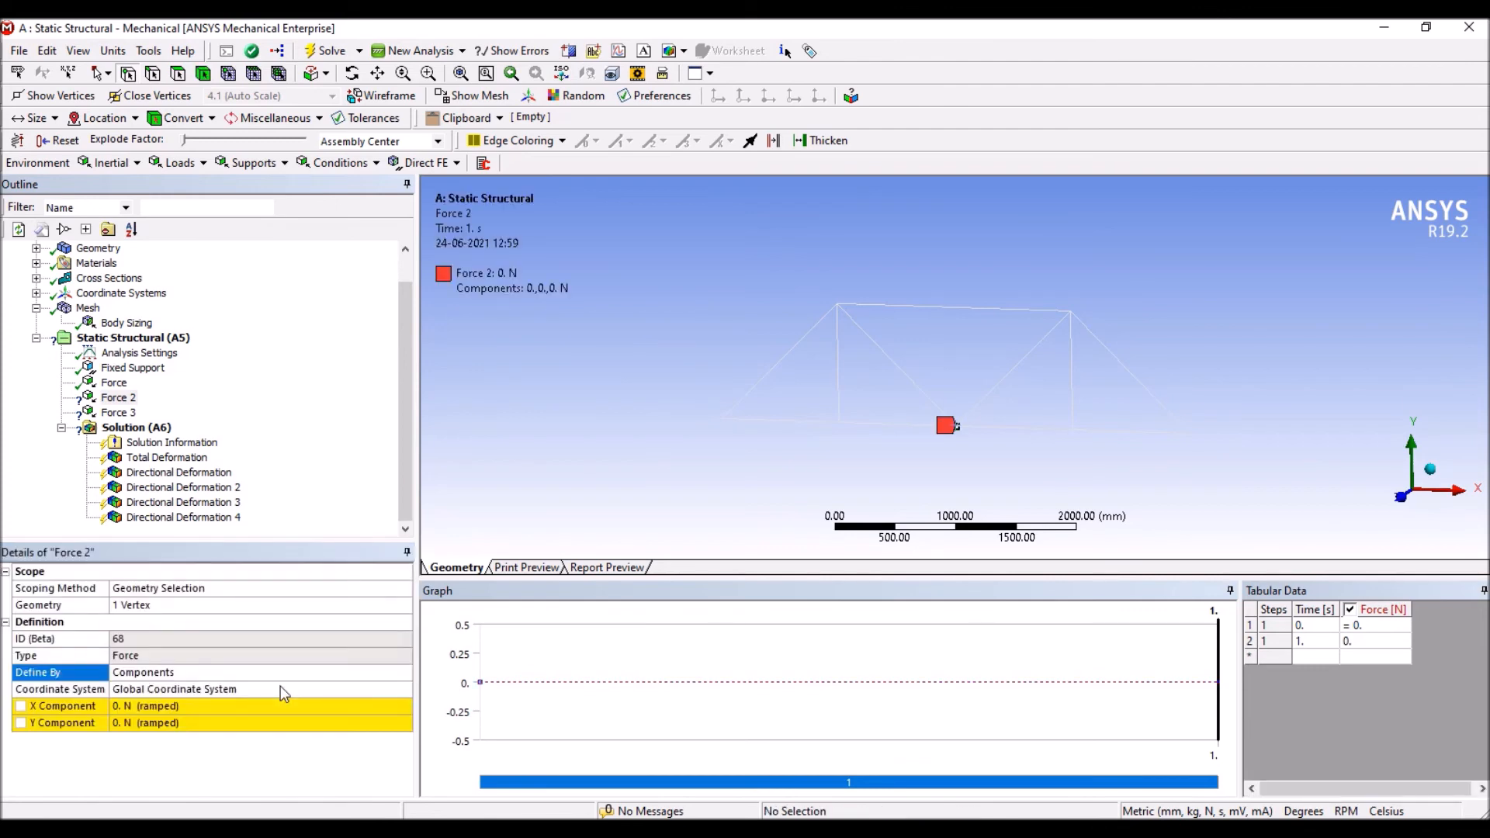
pyautogui.click(190, 724)
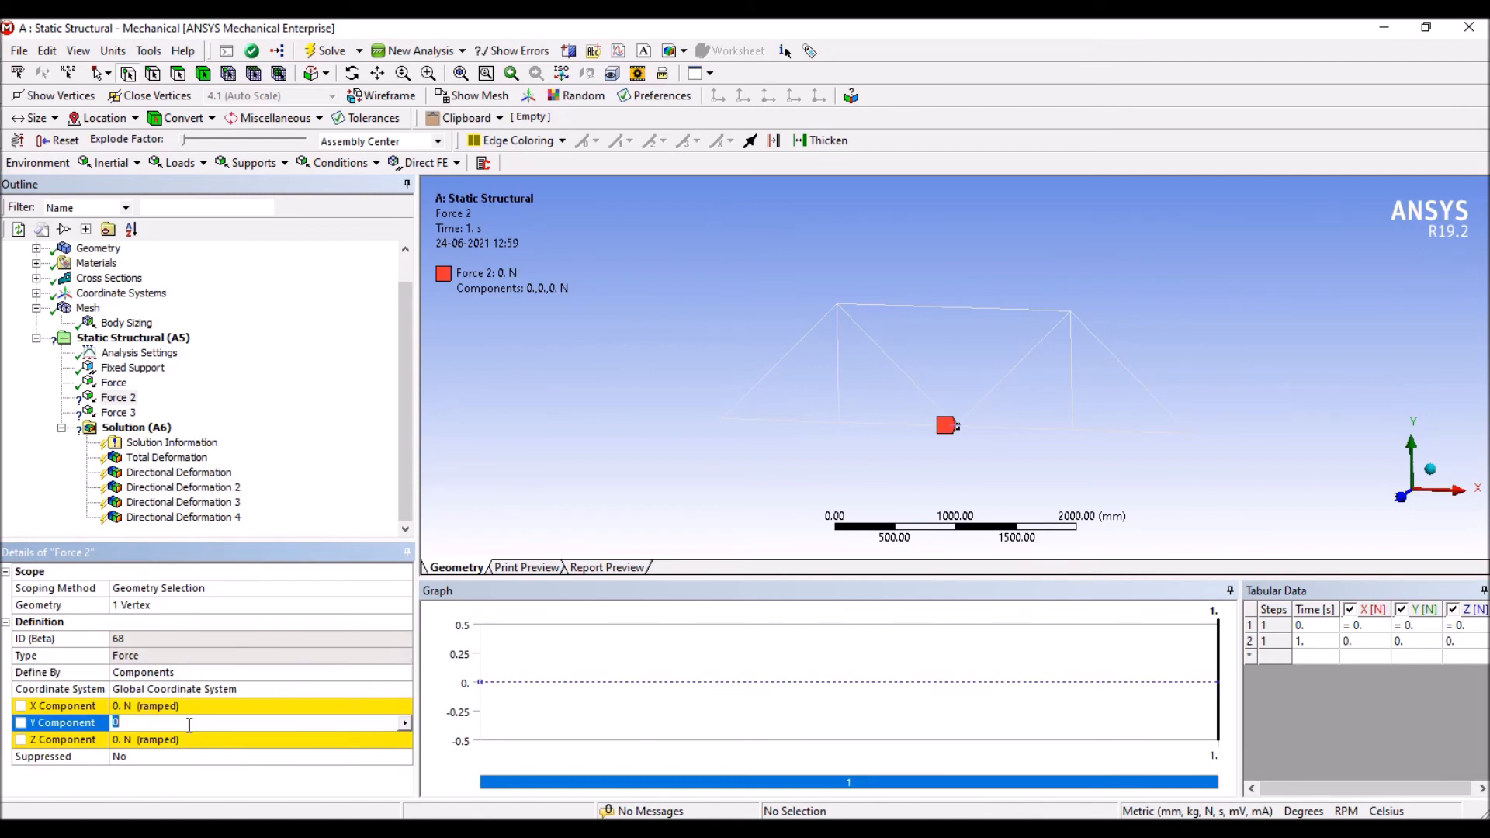
pyautogui.write('-30000')
pyautogui.press('Return')
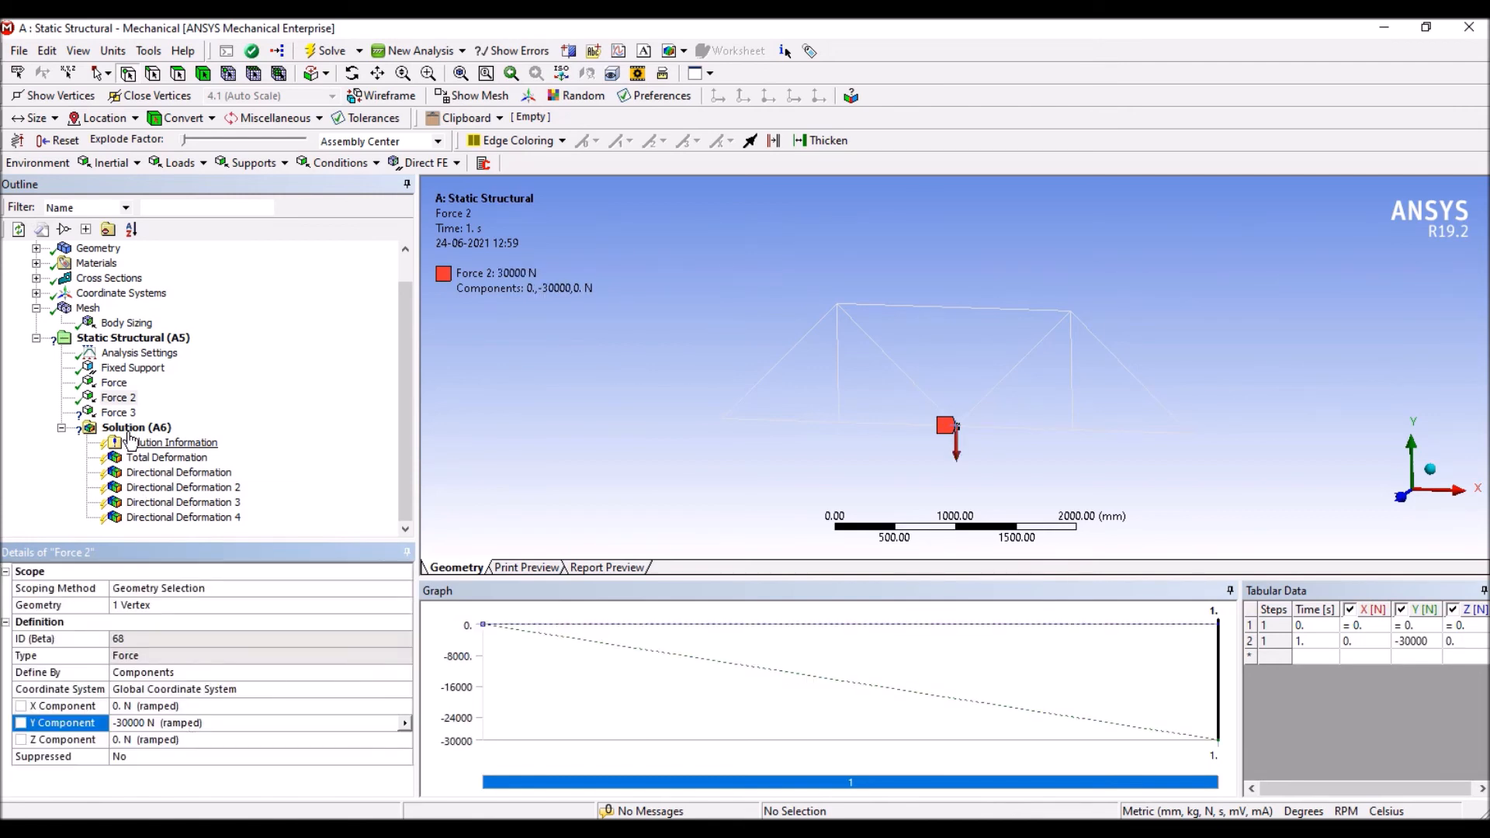
# - Scope Force 3 to the bottom-chord joint vertex directly below the truss's upper-right joint
pyautogui.click(118, 412)
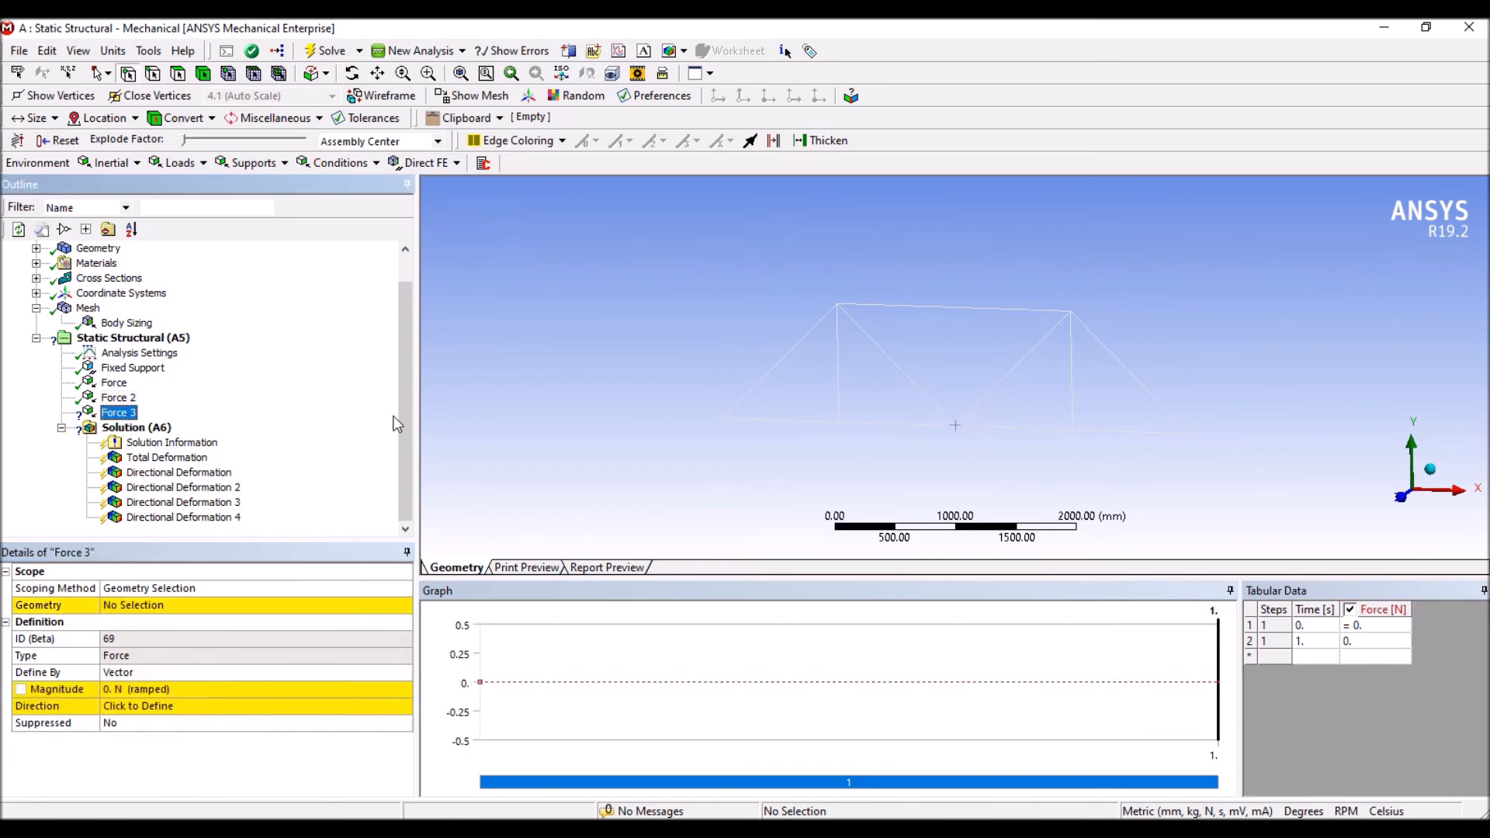
pyautogui.click(1073, 430)
pyautogui.click(228, 607)
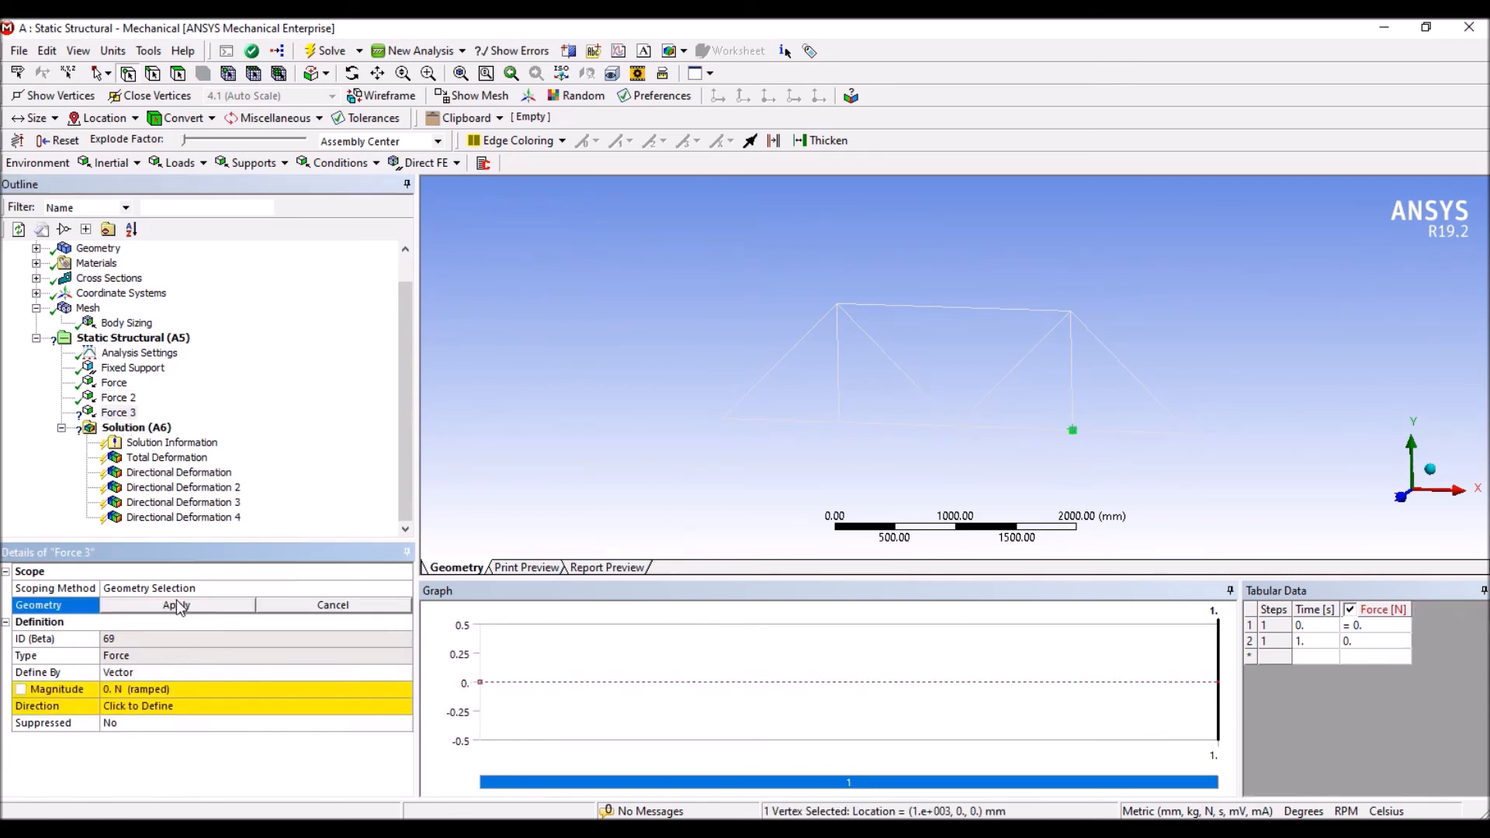
pyautogui.click(177, 607)
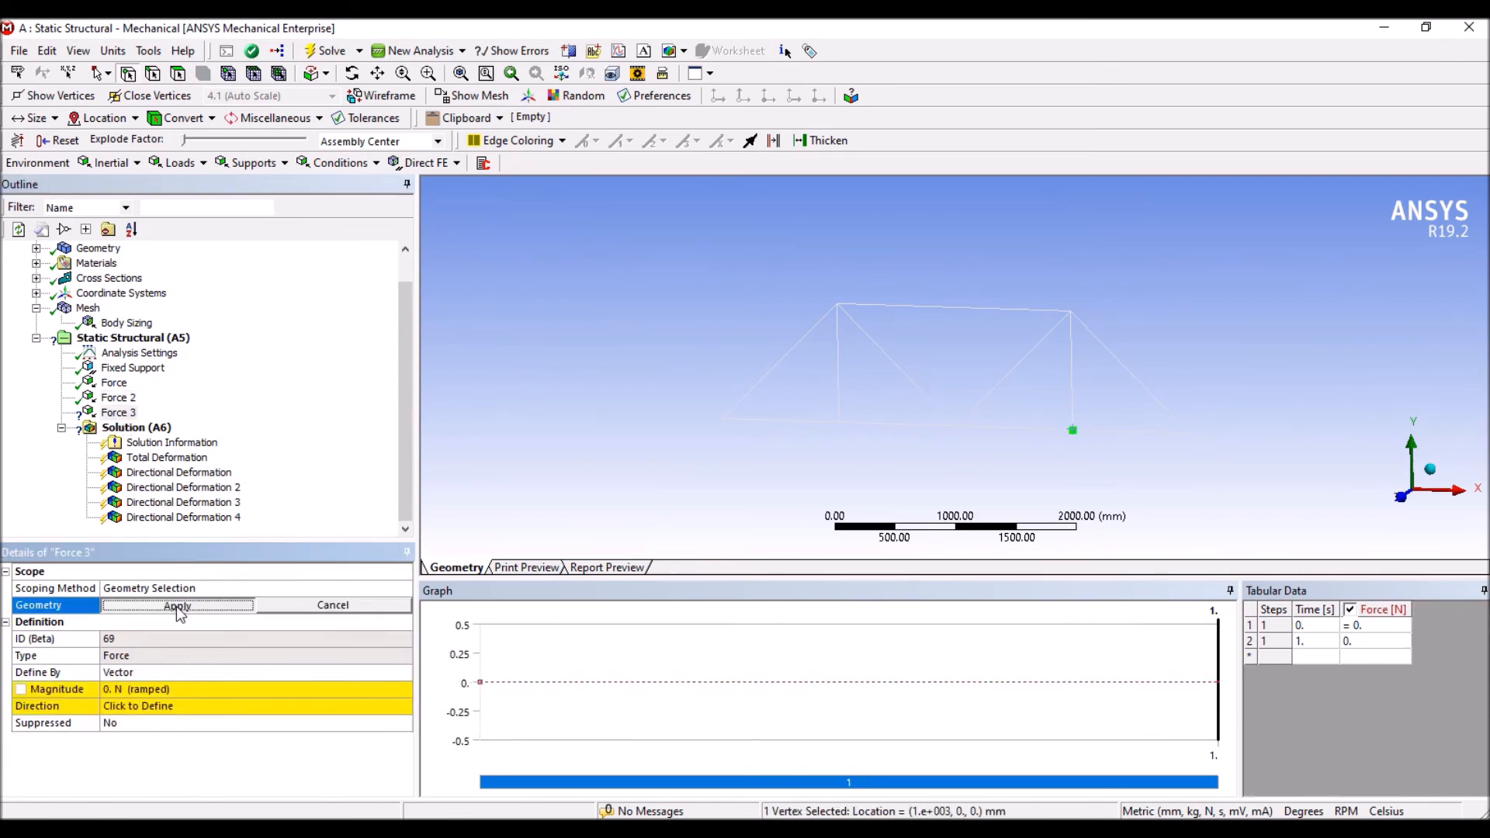
# - Define Force 3 by Components with a Y Component of -30000 N
pyautogui.click(160, 672)
pyautogui.click(405, 672)
pyautogui.click(279, 691)
pyautogui.click(146, 722)
pyautogui.write('-10000')
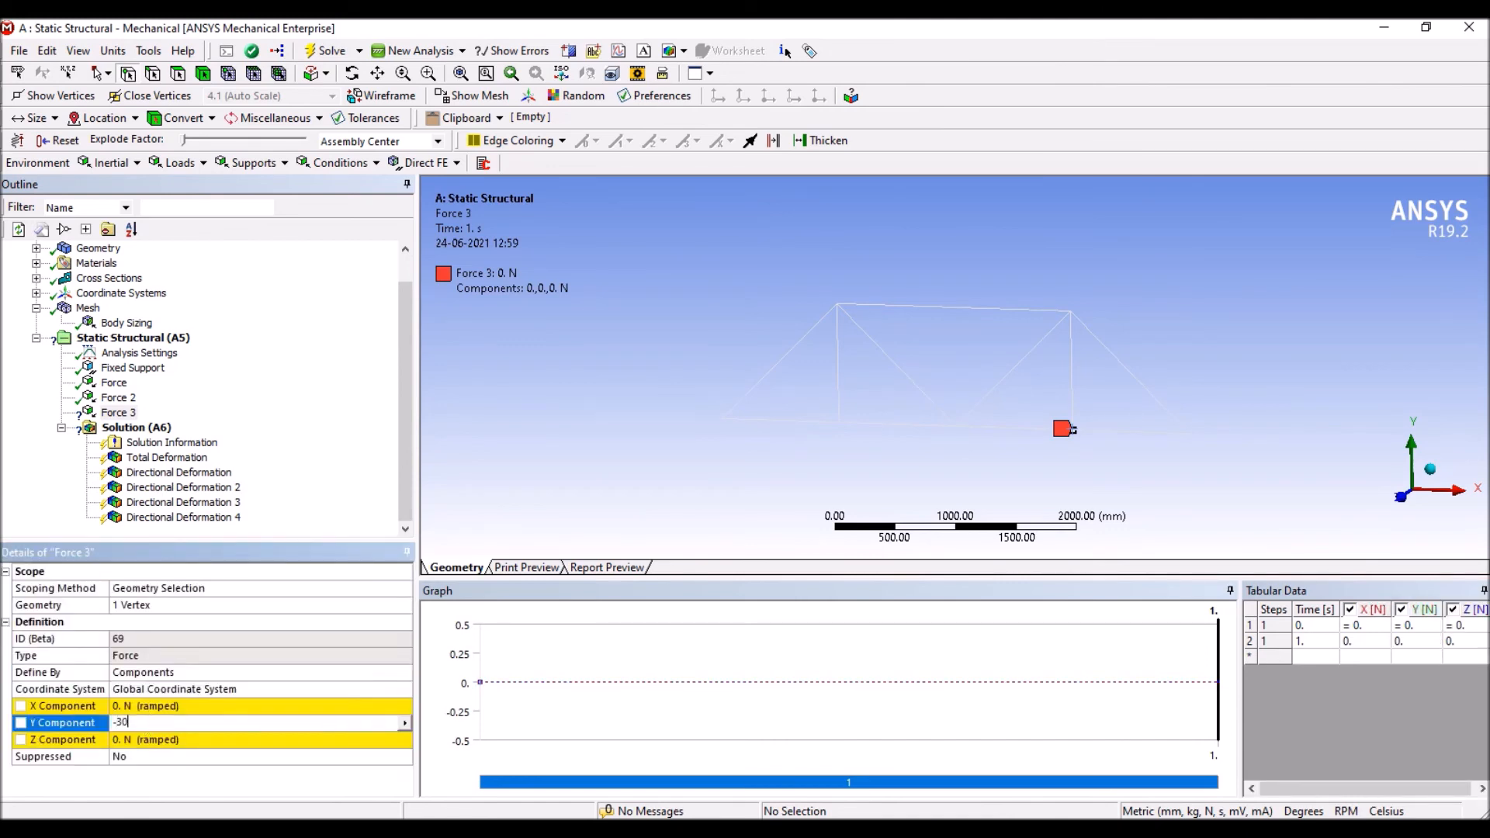
pyautogui.press('Return')
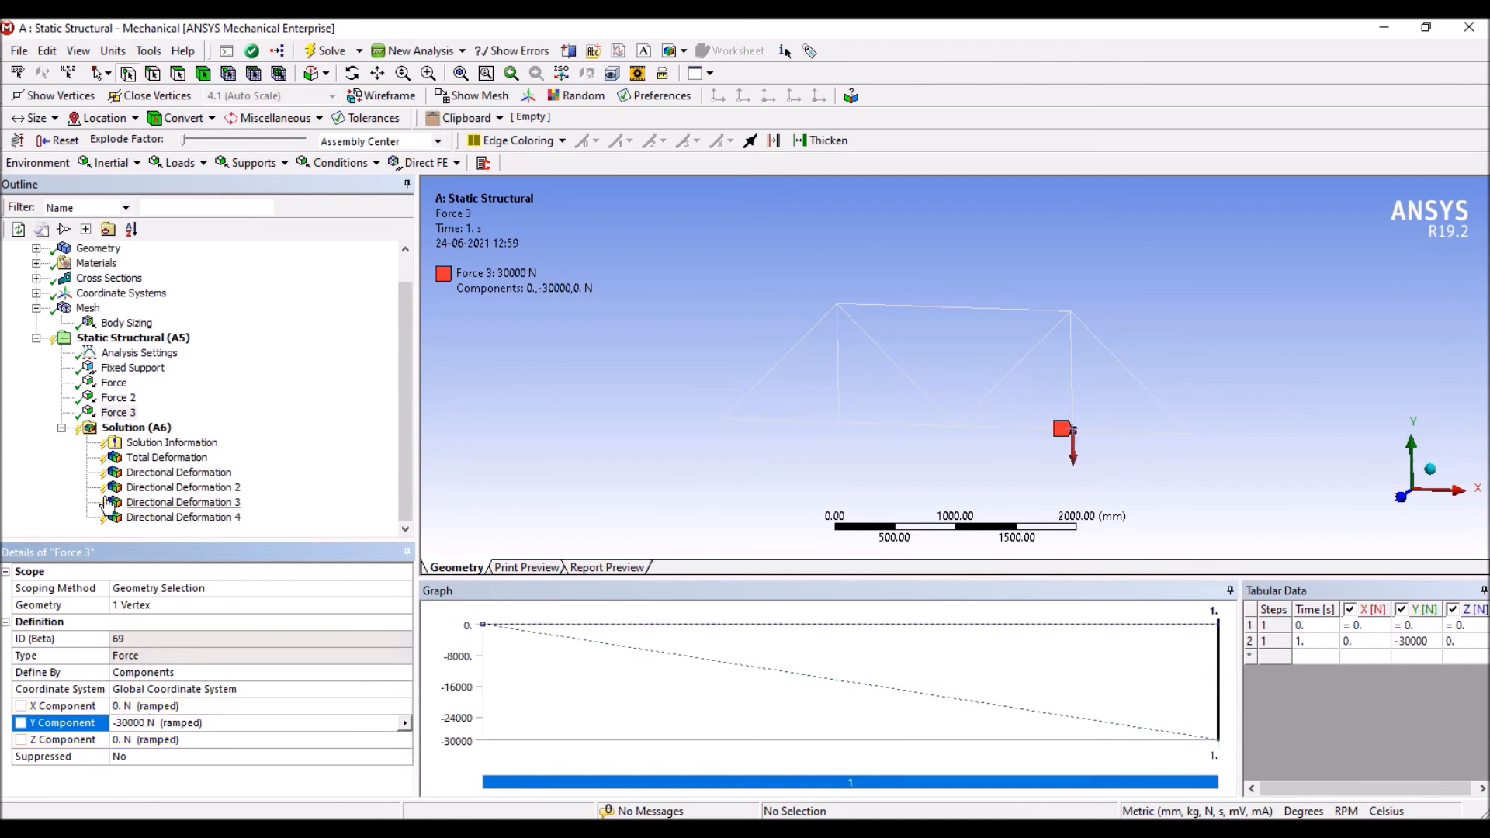
# - Solve the static structural analysis with the three separate joint forces
pyautogui.click(138, 427)
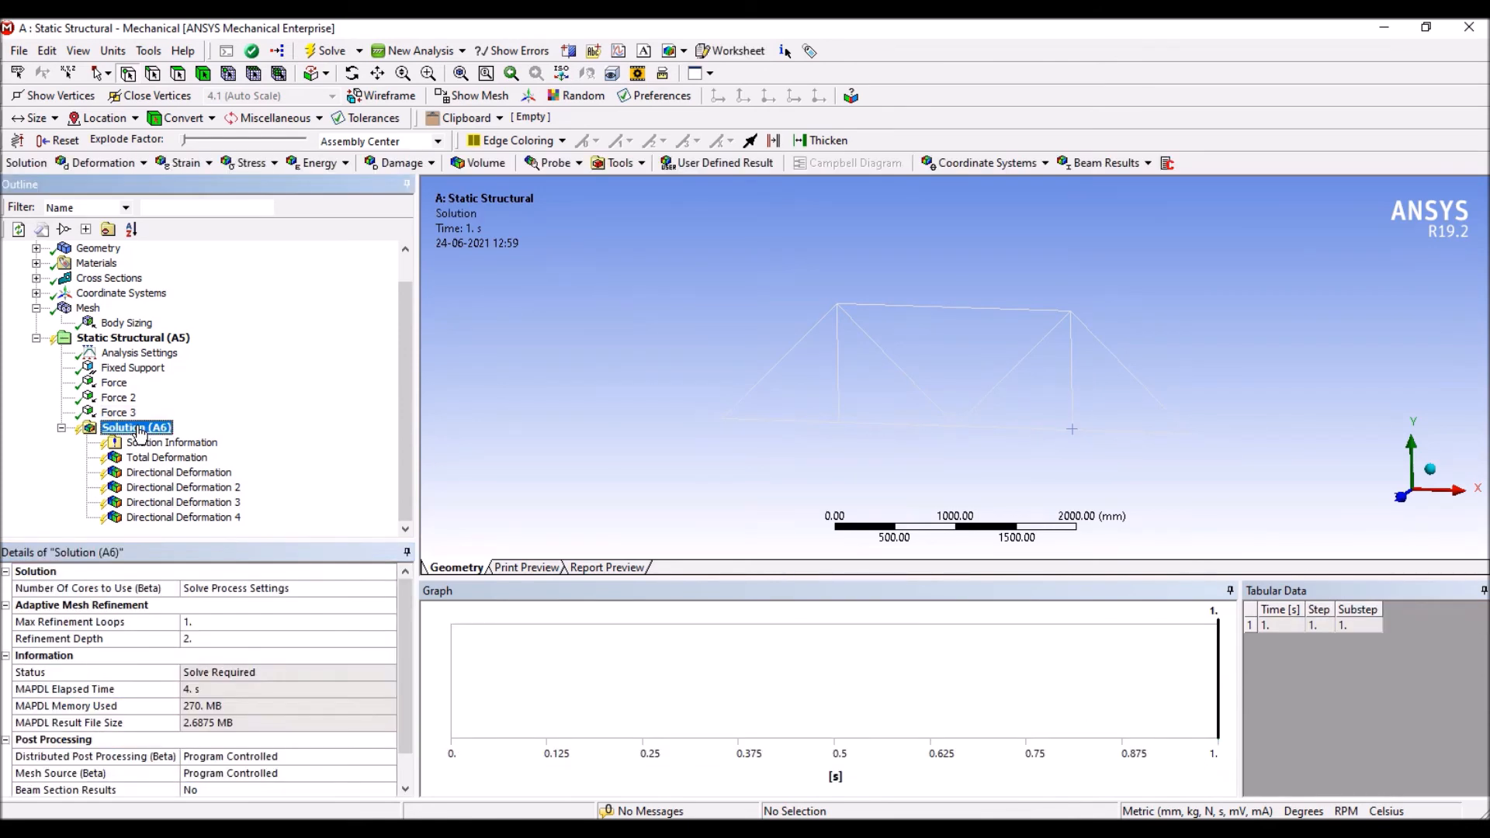
pyautogui.rightClick(140, 429)
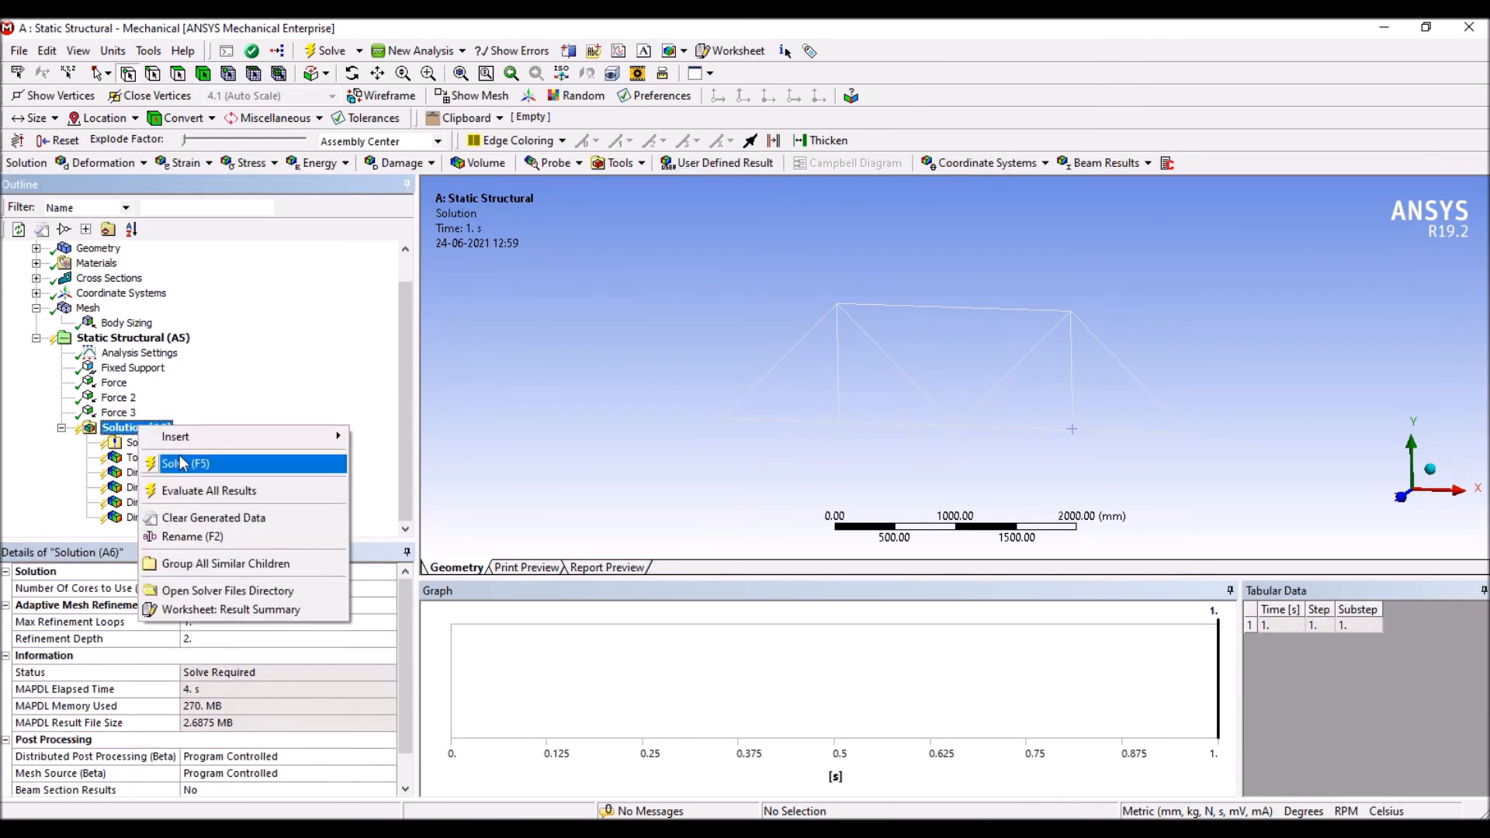
pyautogui.click(180, 463)
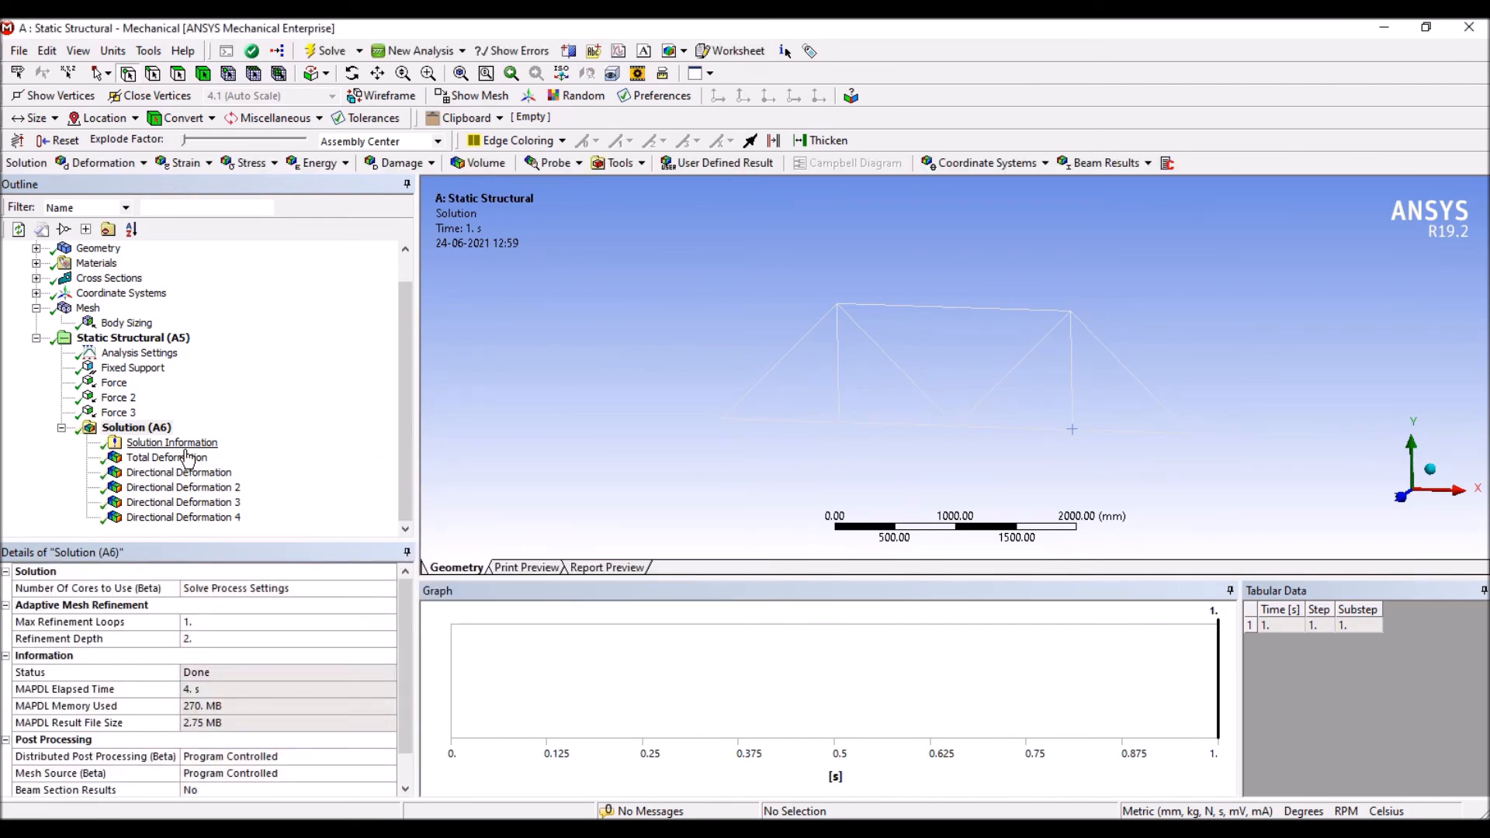
# - Review the re-solved Total Deformation and all four Directional Deformation results to compare them with the single combined force case
pyautogui.click(187, 458)
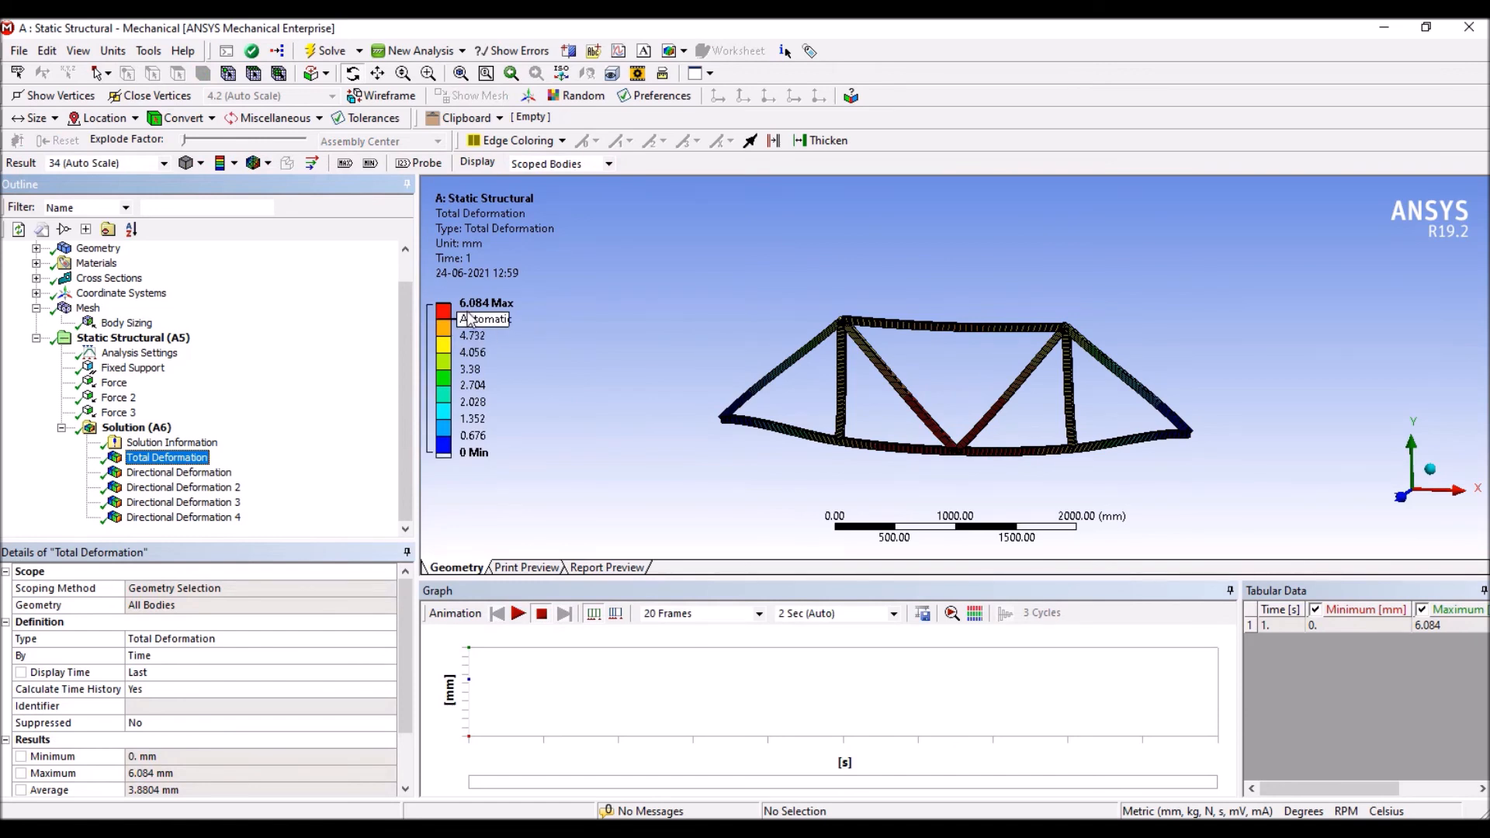
pyautogui.click(187, 473)
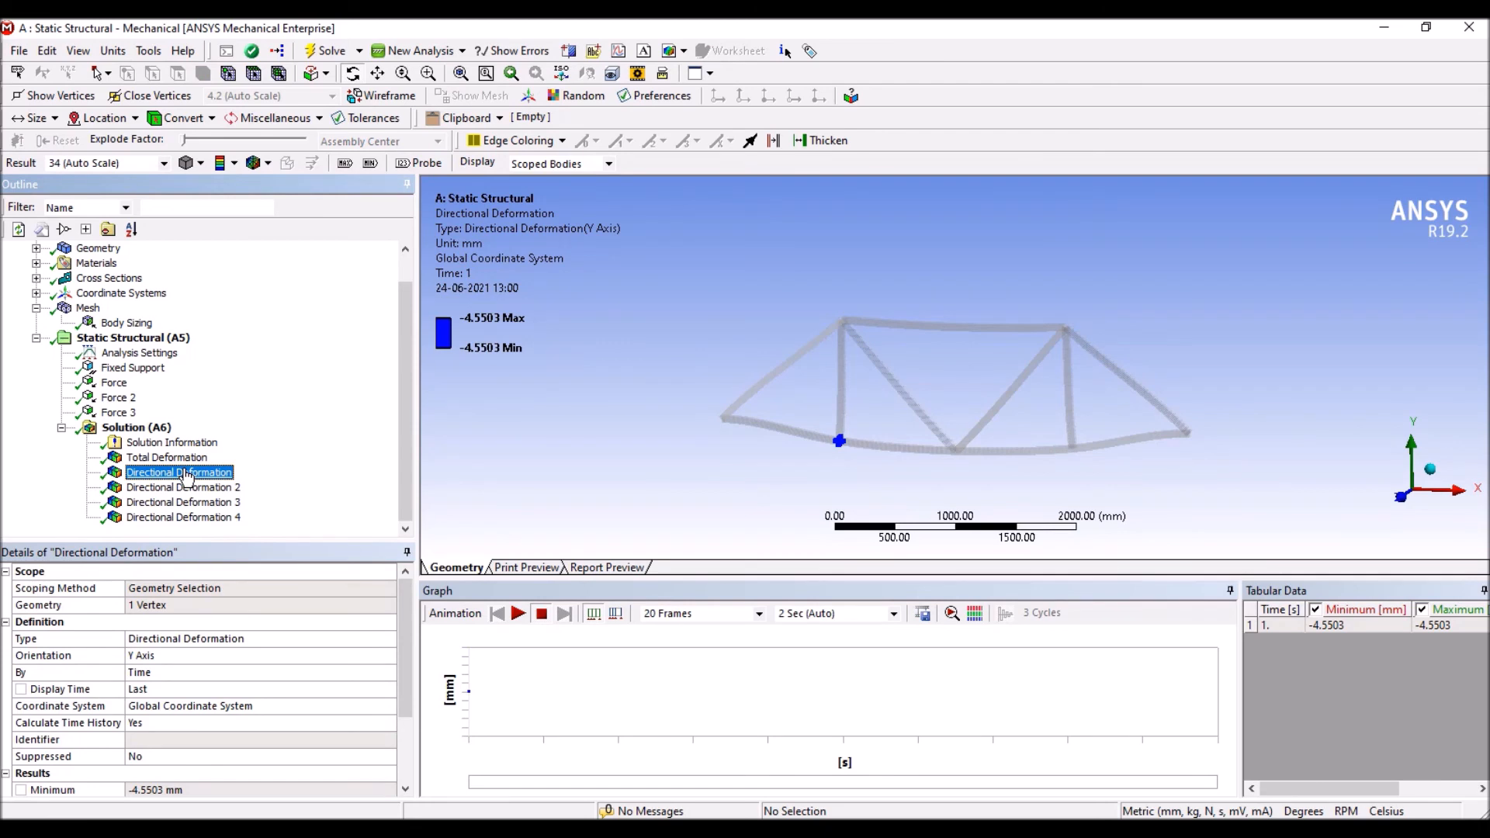
pyautogui.click(177, 488)
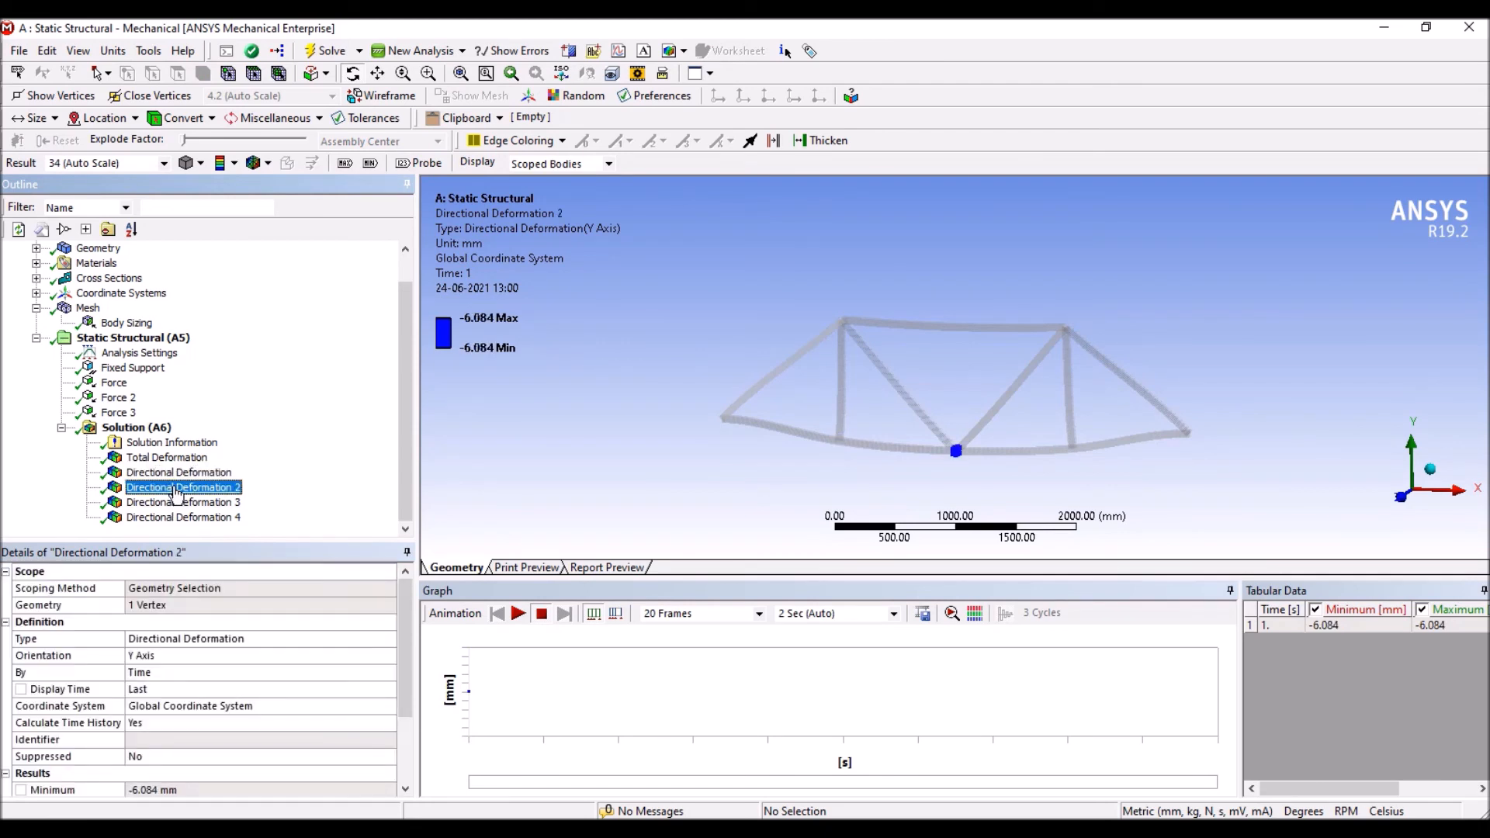
pyautogui.click(178, 503)
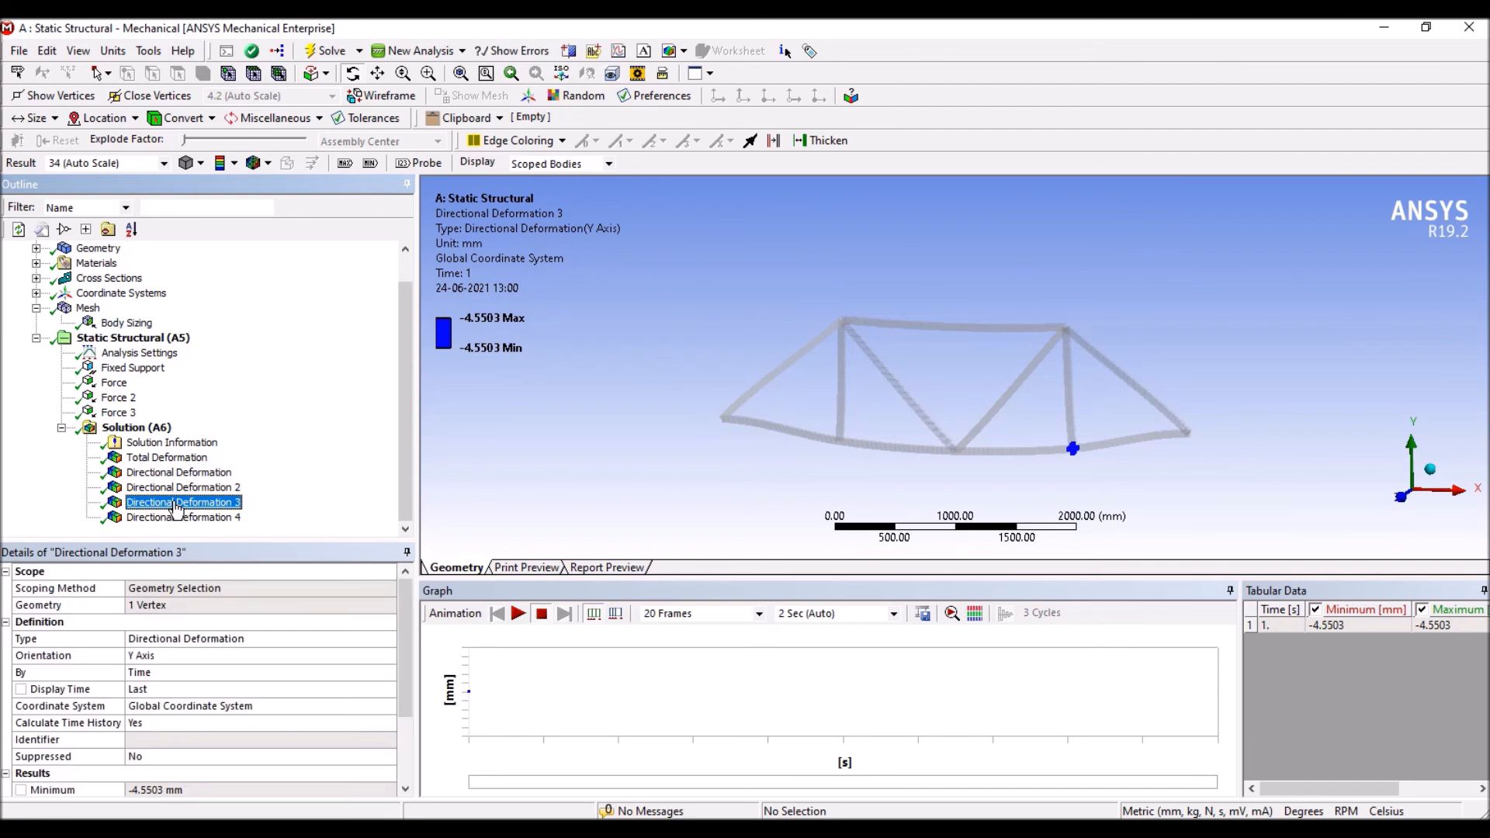
pyautogui.click(178, 518)
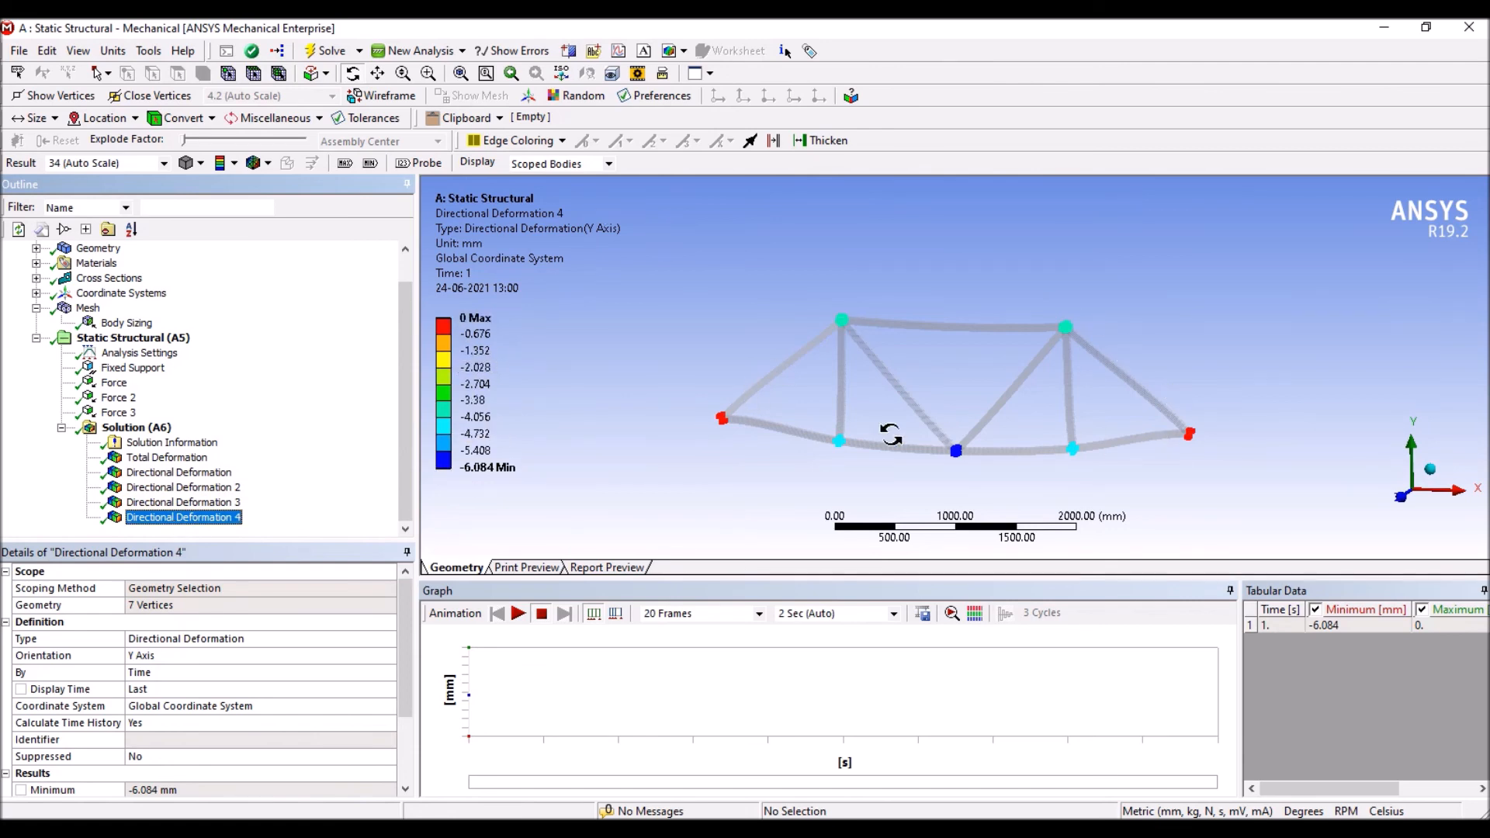
# - Recheck the Y-axis Directional Deformation results at the individual joints and across all seven truss vertices
pyautogui.click(180, 487)
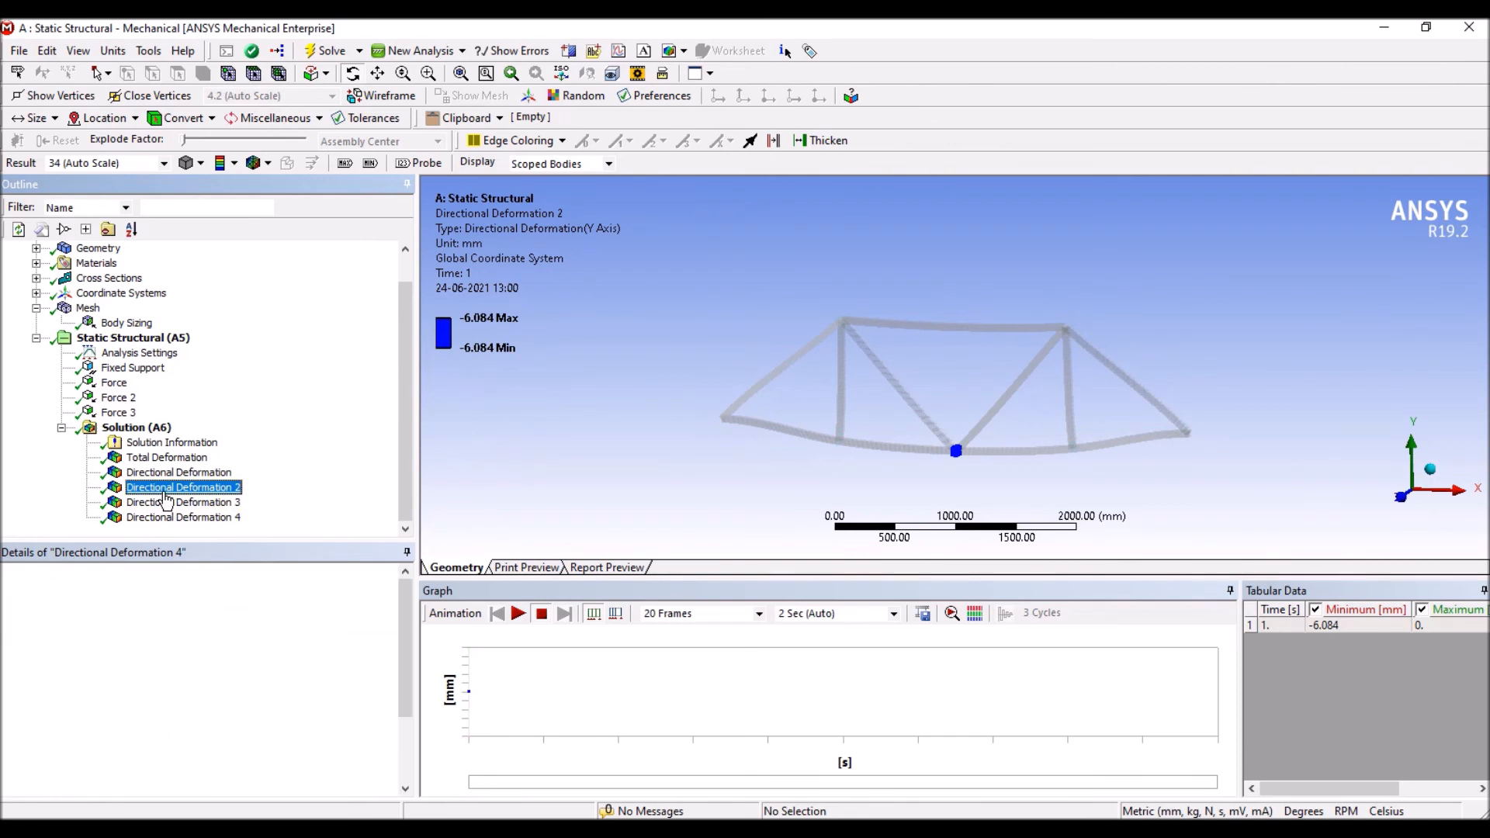
pyautogui.click(178, 473)
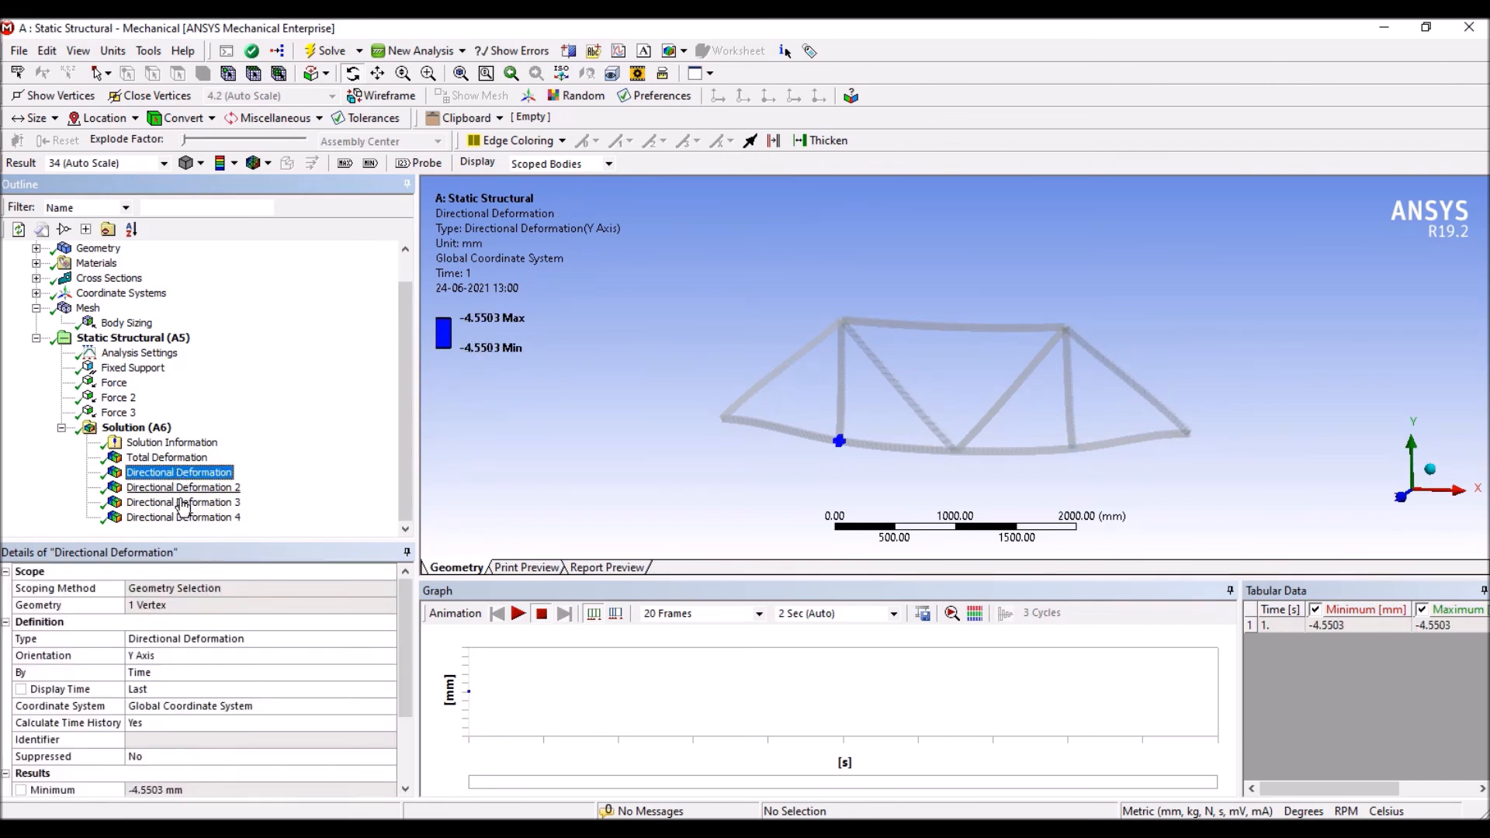
pyautogui.click(180, 503)
pyautogui.press('Down')
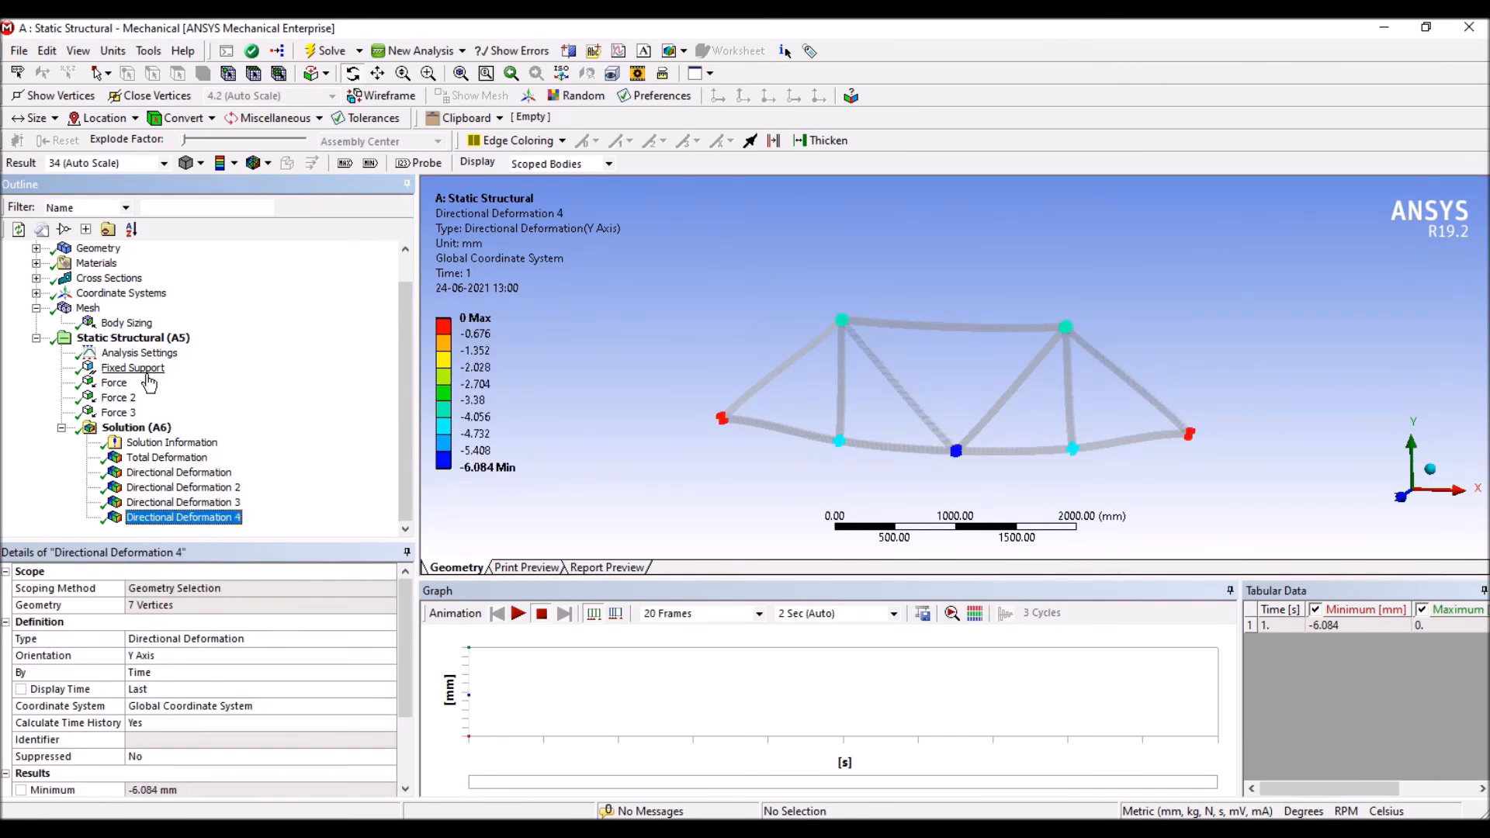
# - Inspect the first joint force's definition and the overall Static Structural view showing all three forces and the fixed support
pyautogui.click(114, 383)
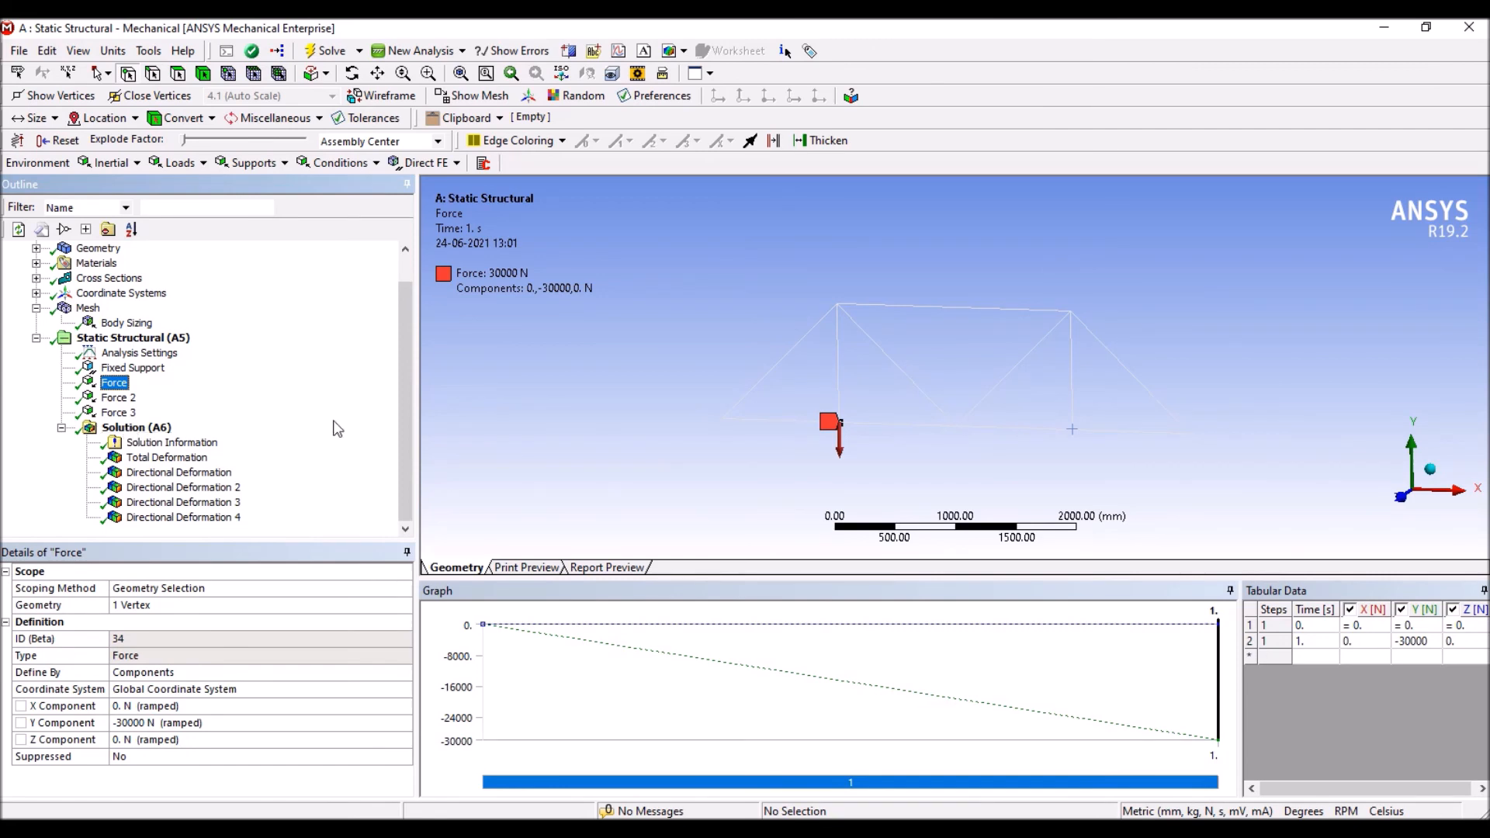
pyautogui.scroll(2, 334, 427)
pyautogui.click(61, 461)
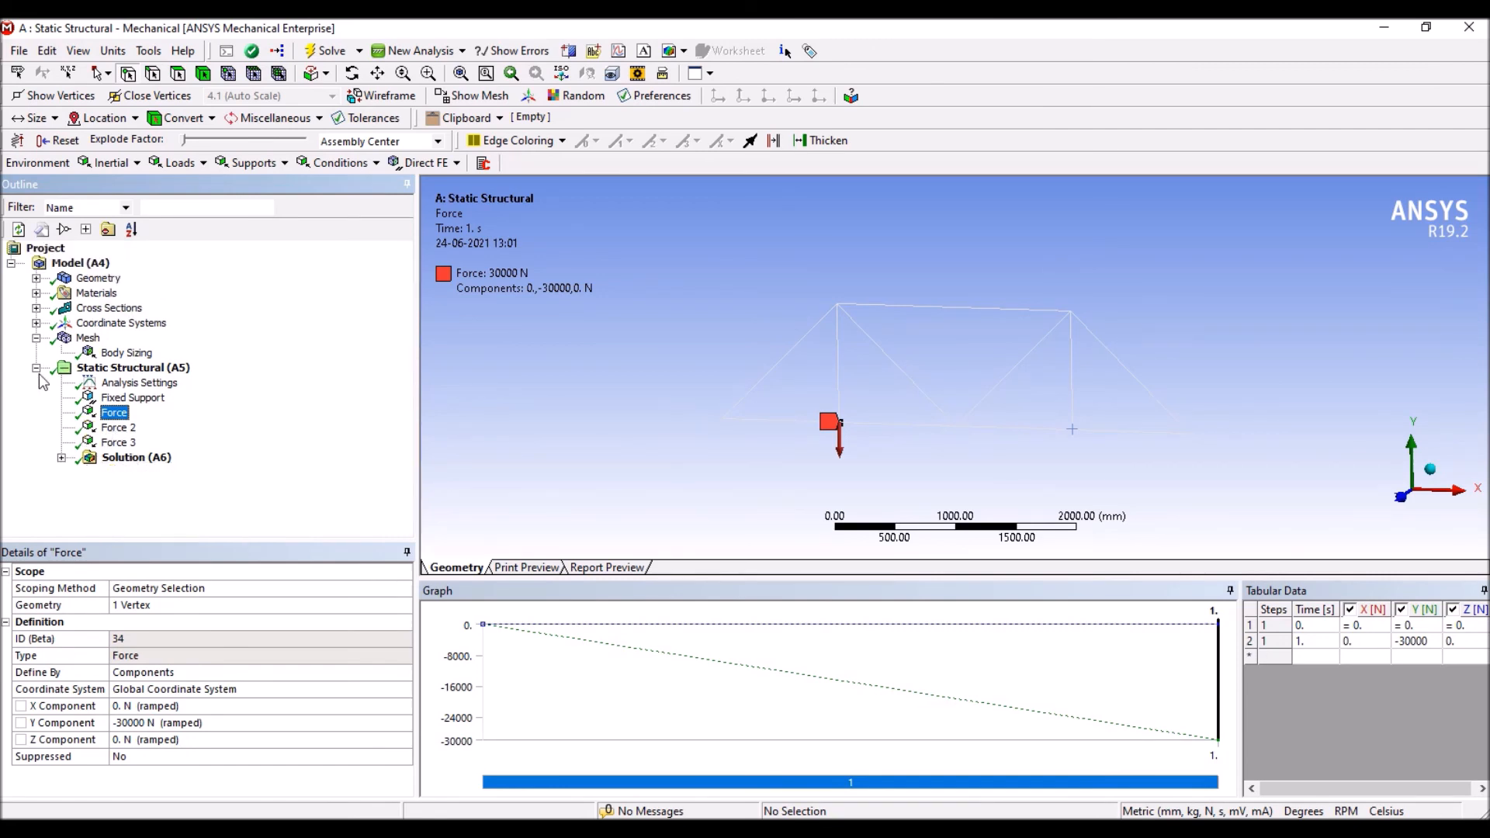
pyautogui.click(36, 369)
pyautogui.click(36, 368)
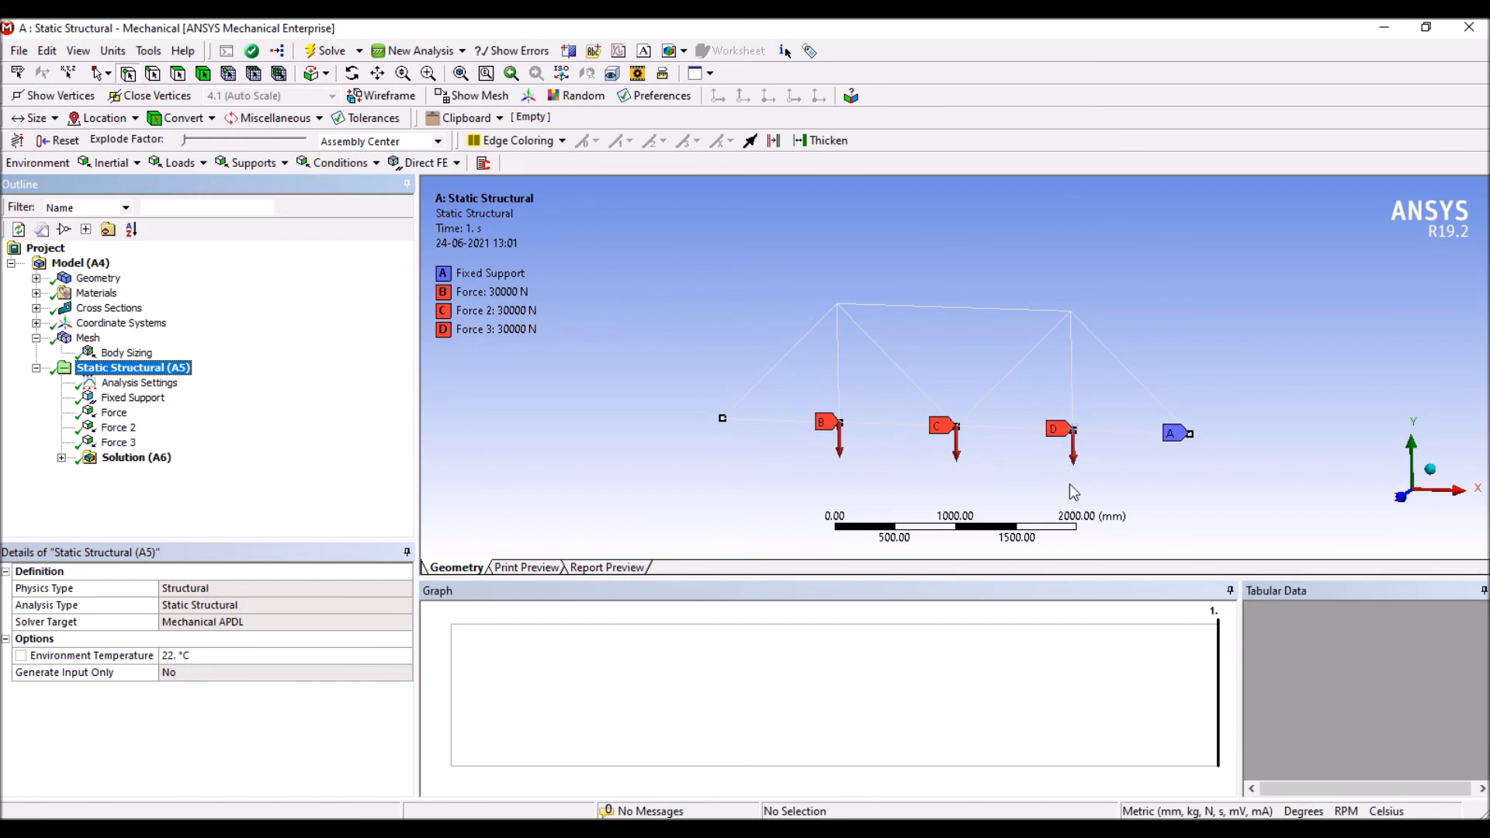
# - Review the Total Deformation plot again, followed by the first, second and fourth Directional Deformation results
pyautogui.click(61, 458)
pyautogui.click(137, 428)
pyautogui.click(166, 458)
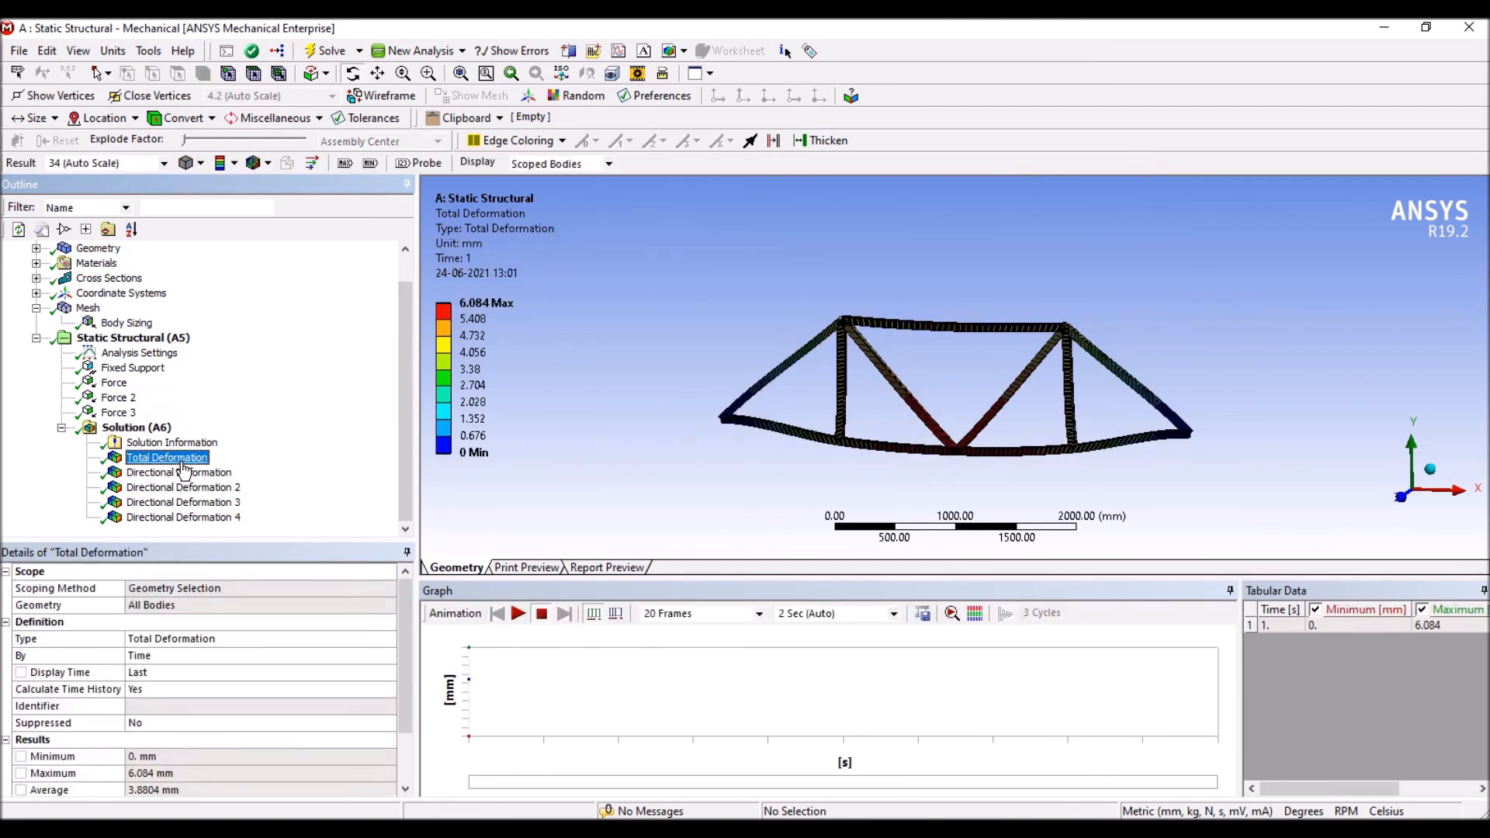
pyautogui.click(179, 472)
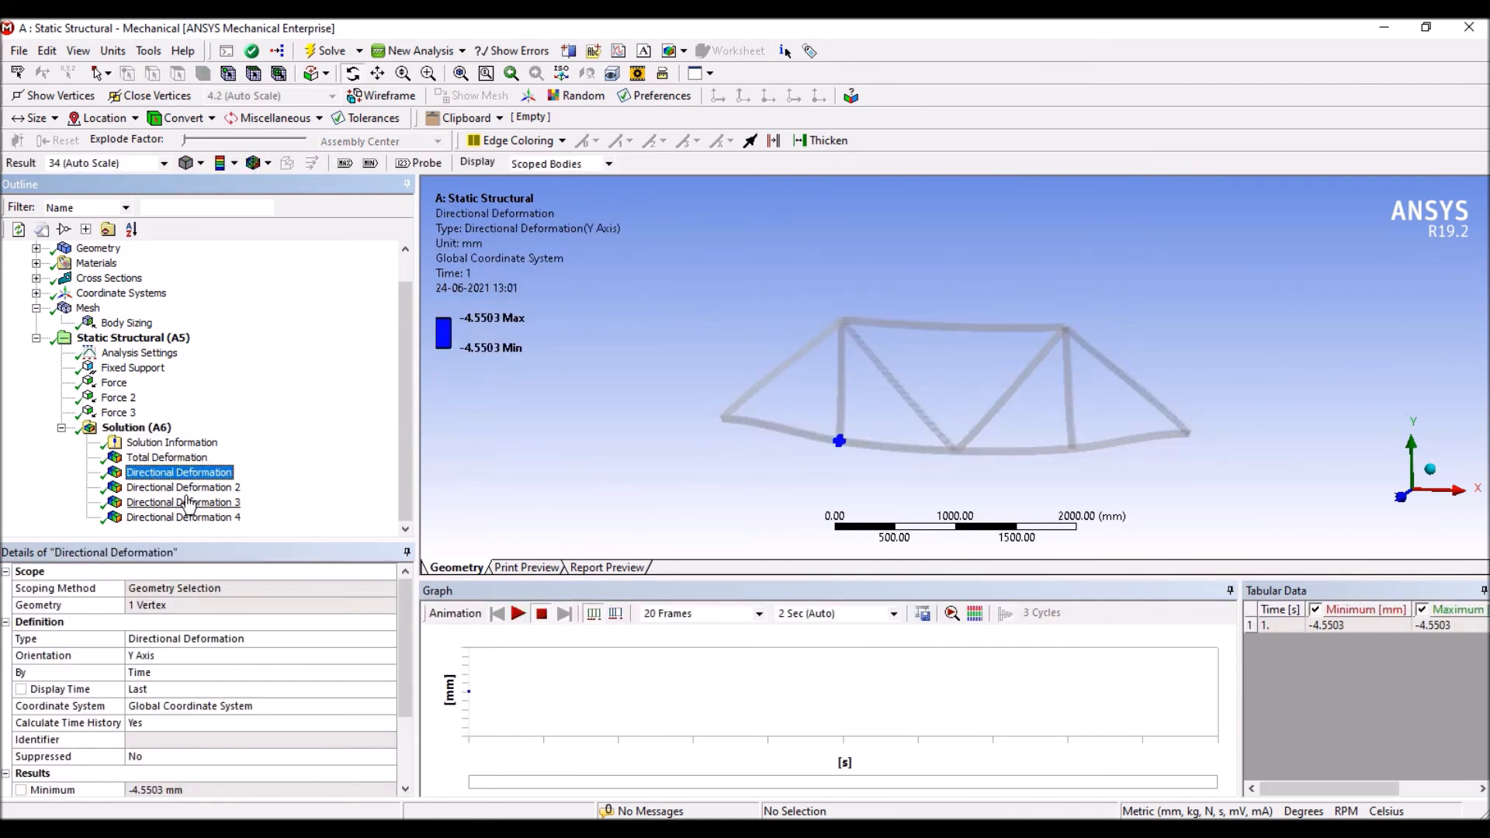
pyautogui.click(183, 487)
pyautogui.click(193, 518)
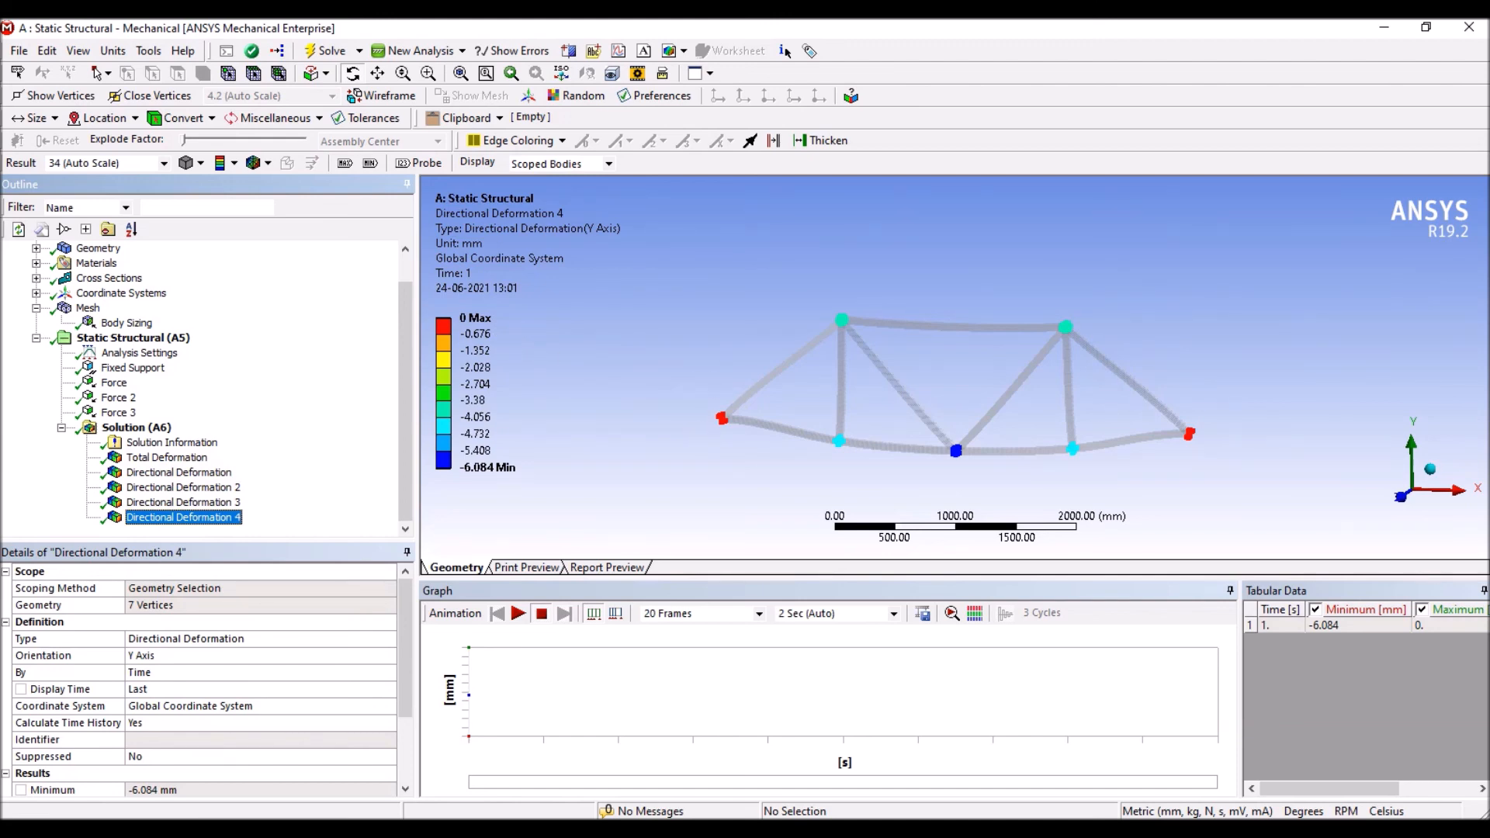
# - Switch to the Workbench window and save the project as "ex 2 truss problem", overwriting the existing project file
pyautogui.hotkey('alt', 'Tab')
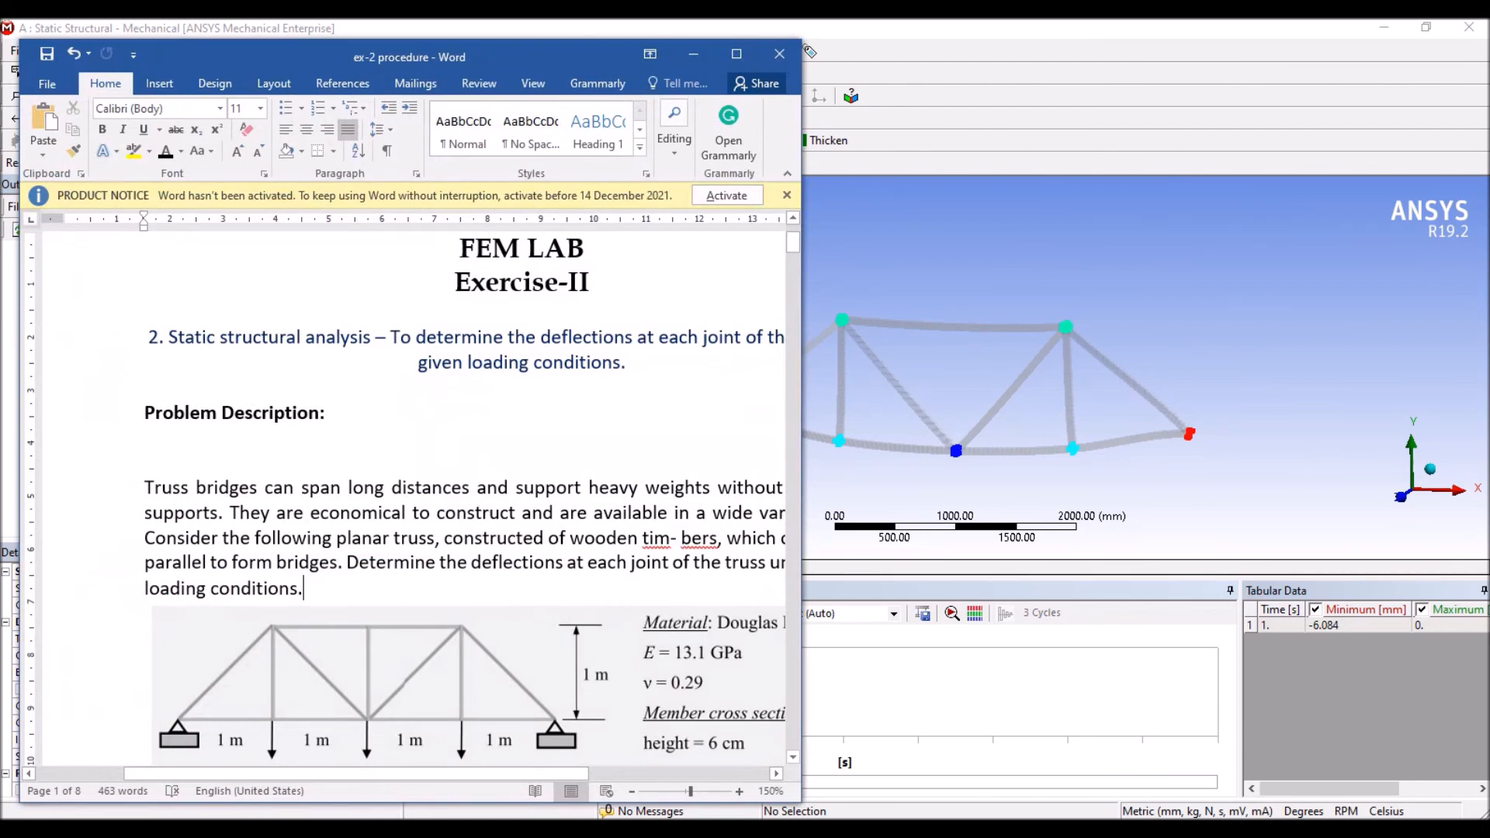
pyautogui.press('super+Down')
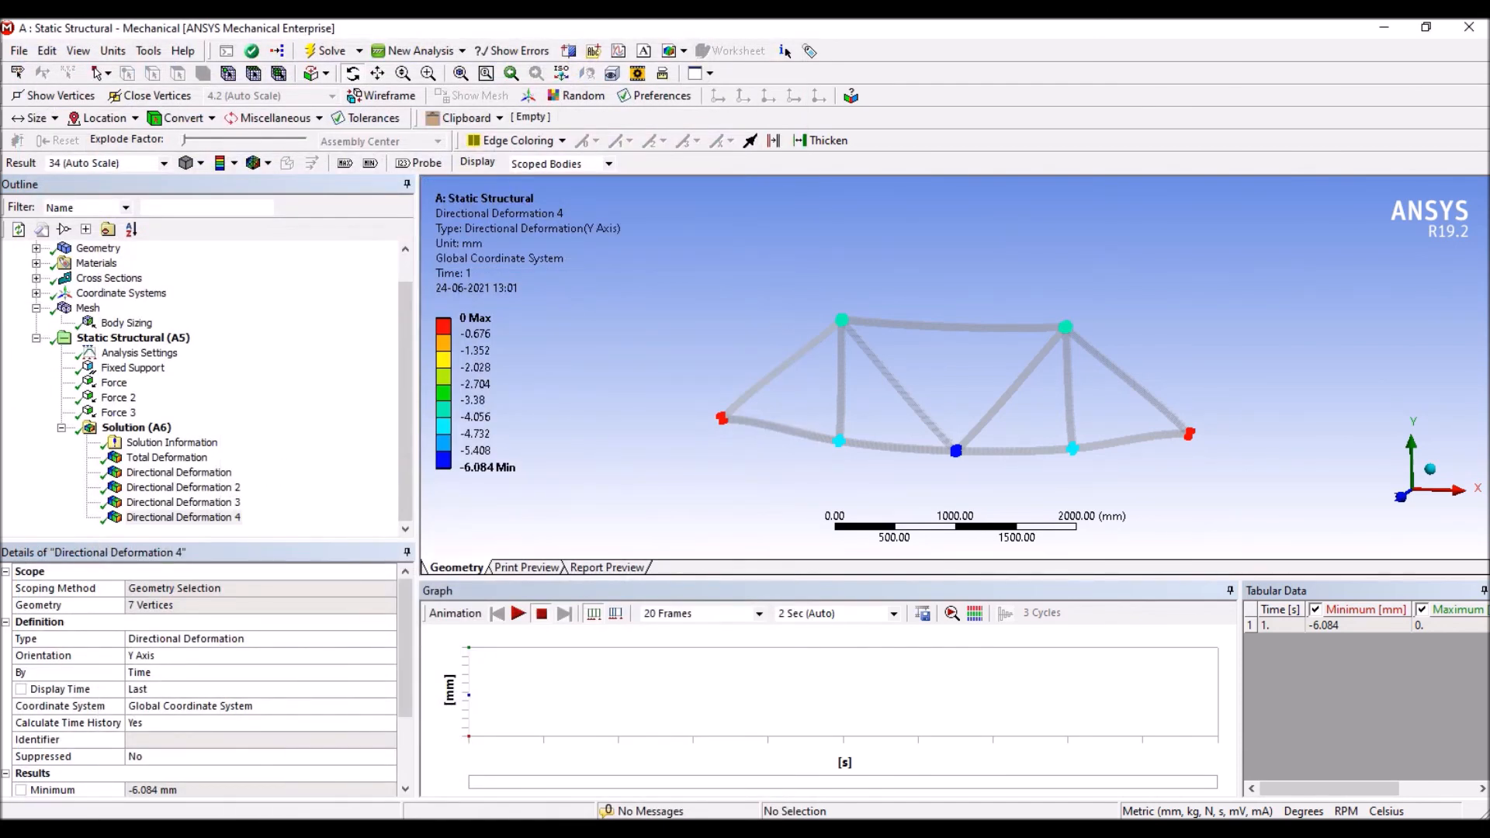
pyautogui.click(884, 725)
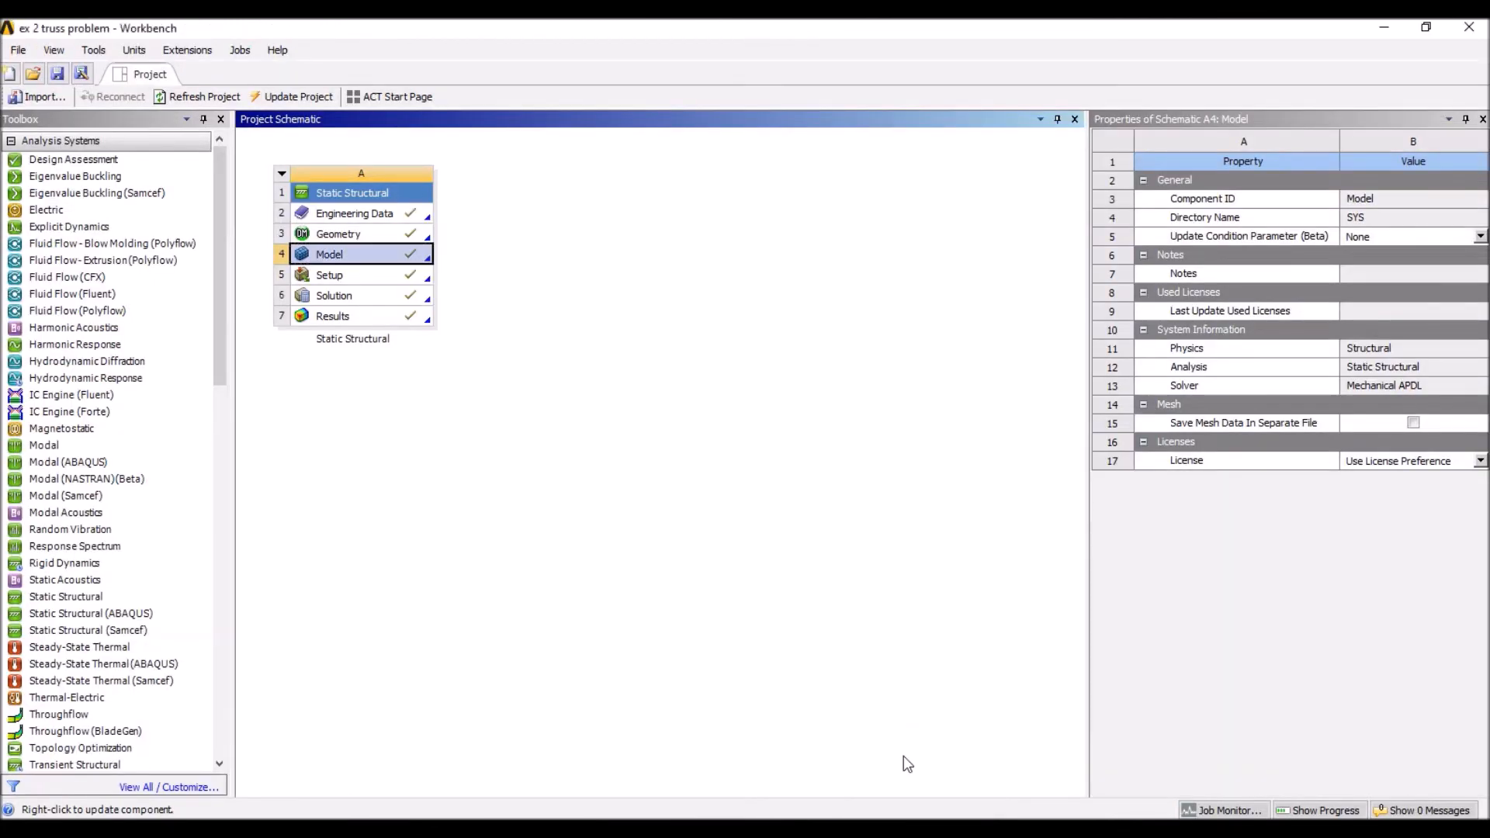
pyautogui.click(18, 50)
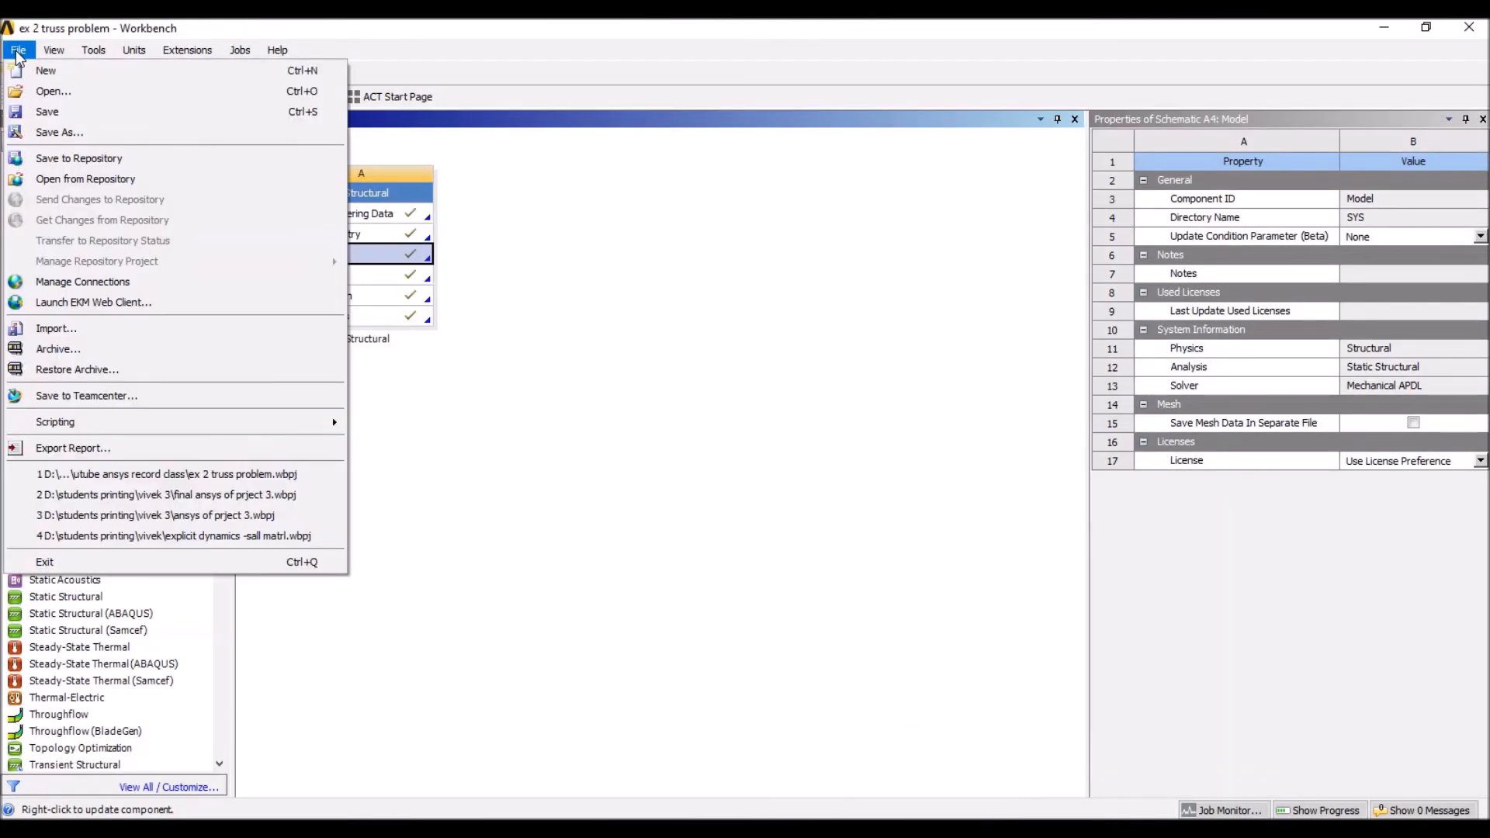
pyautogui.click(47, 132)
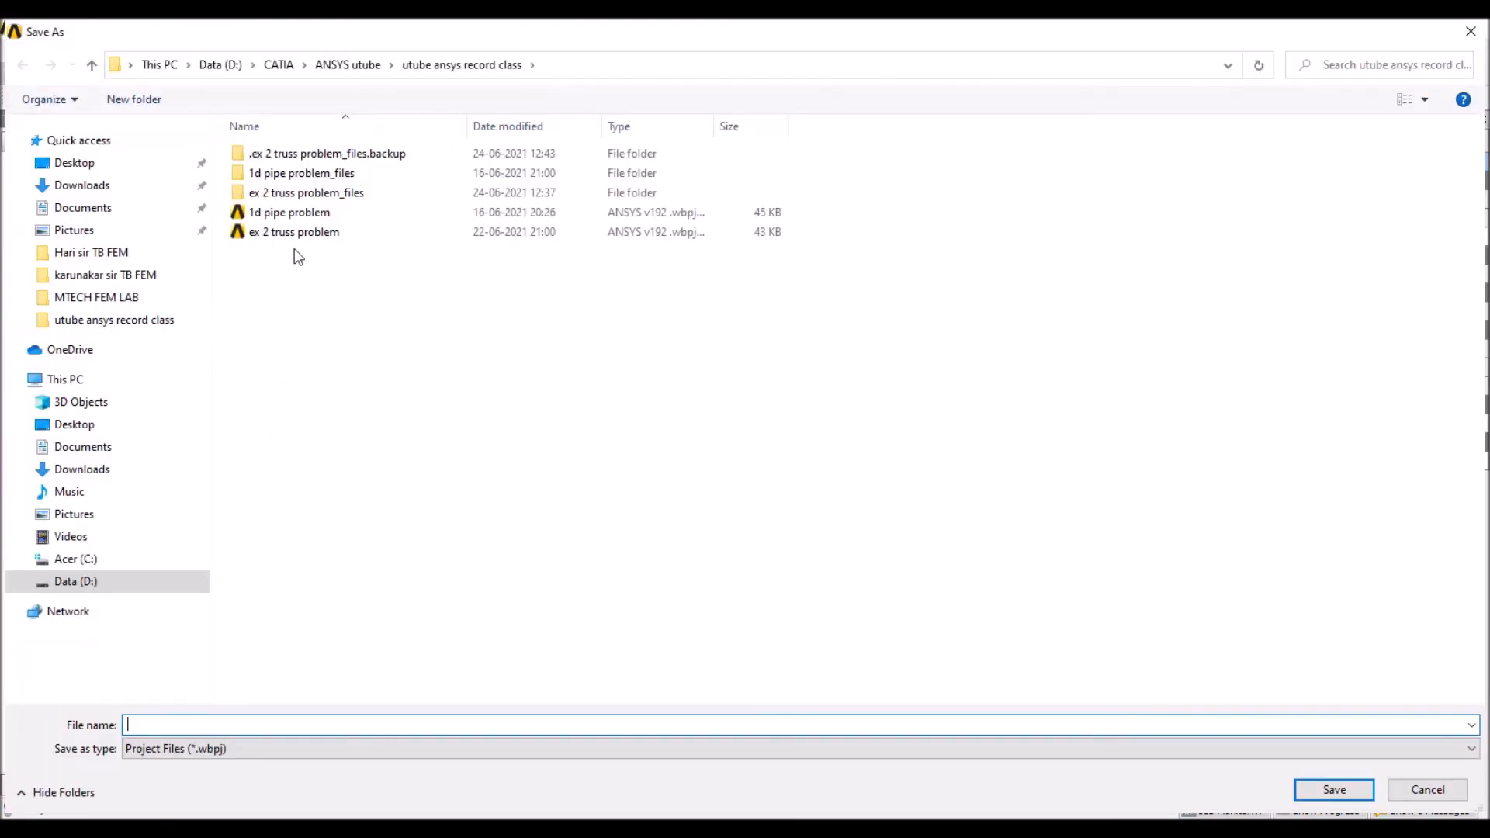
pyautogui.click(318, 234)
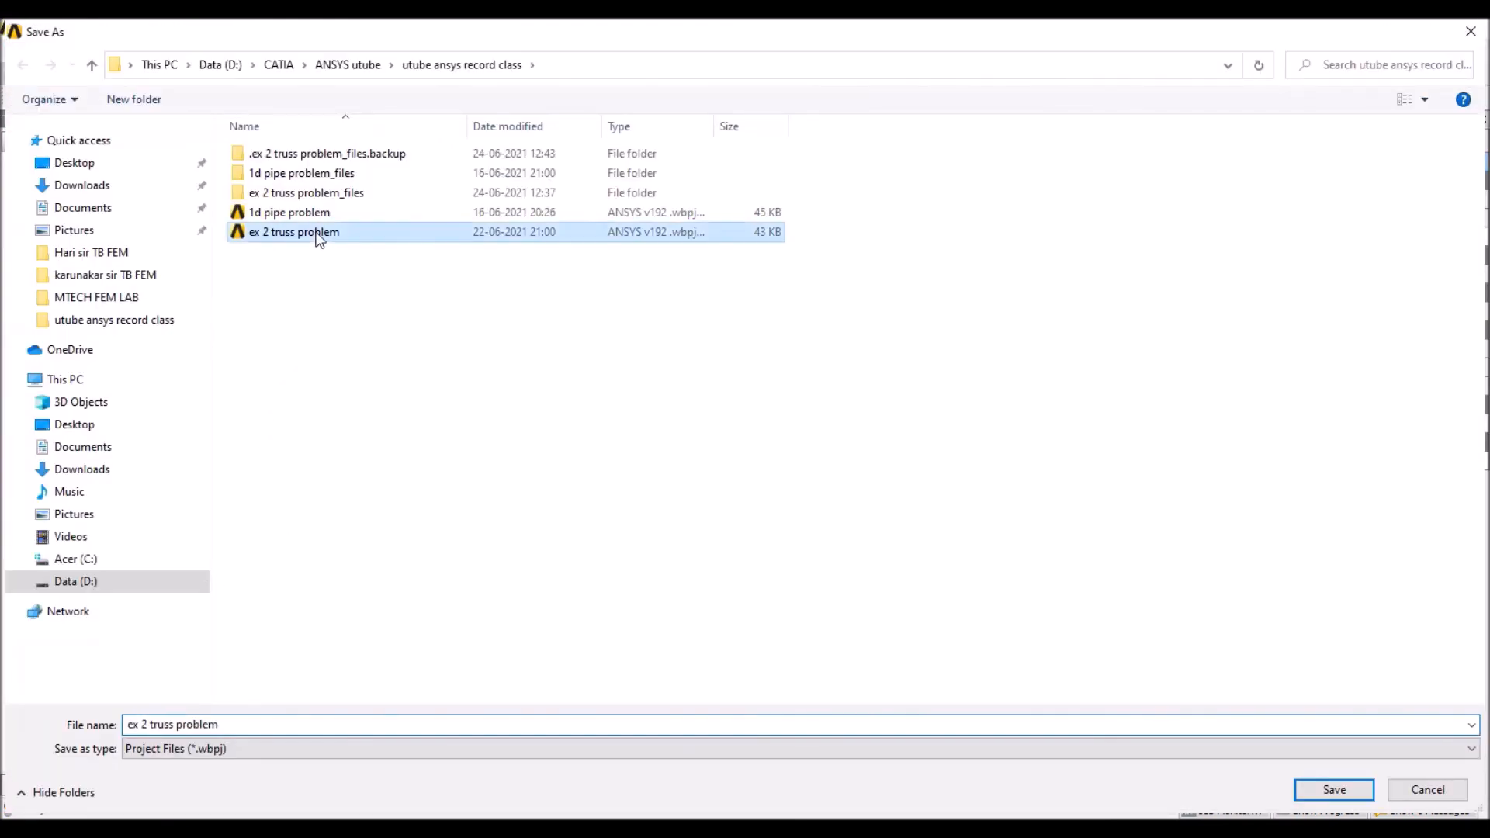
pyautogui.click(1332, 789)
pyautogui.click(805, 459)
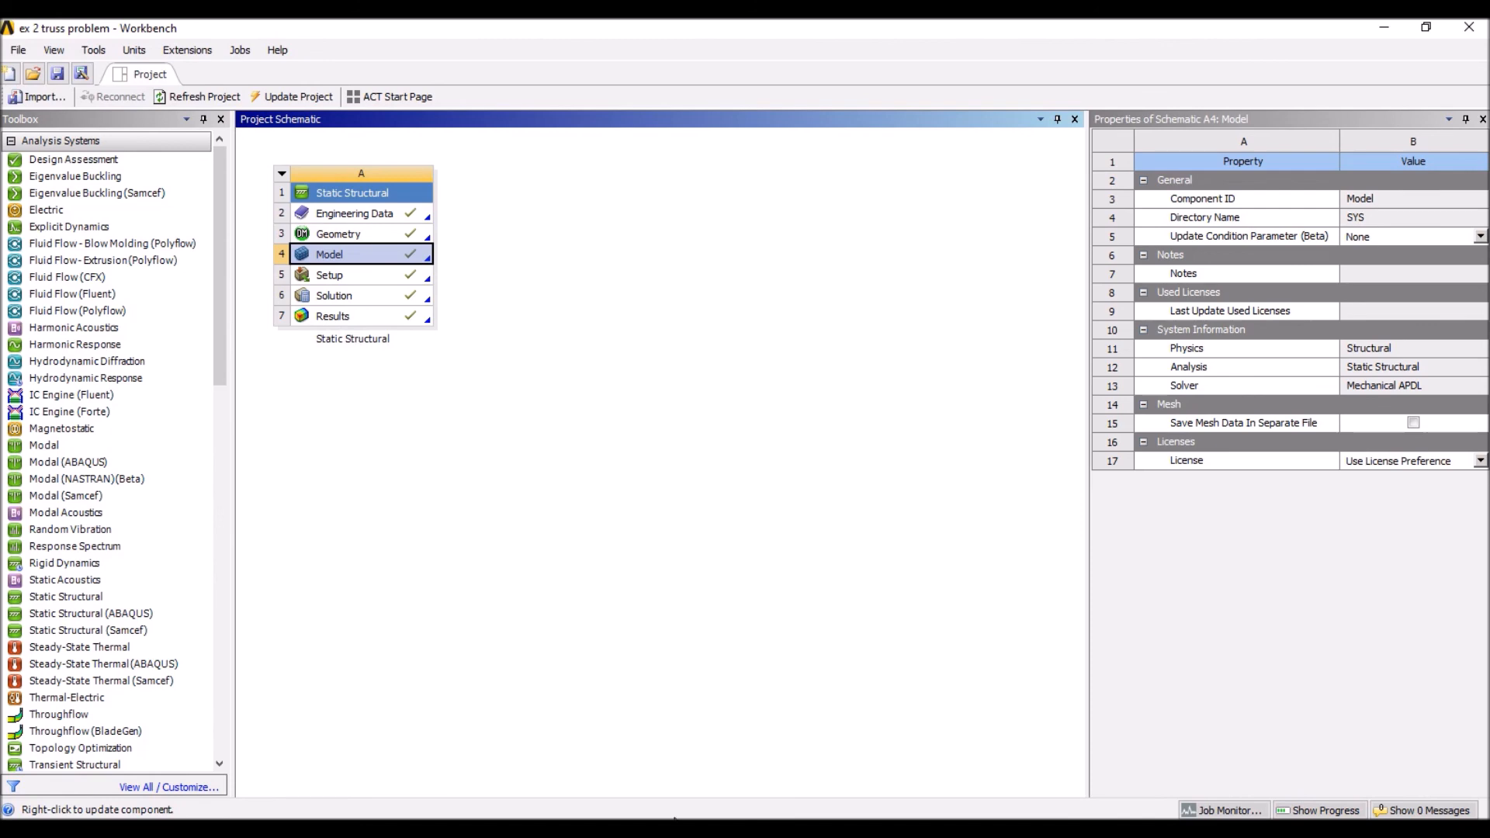
# - Switch to the "ex-2 procedure" Word document and review the truss problem description and loading diagram
pyautogui.click(630, 829)
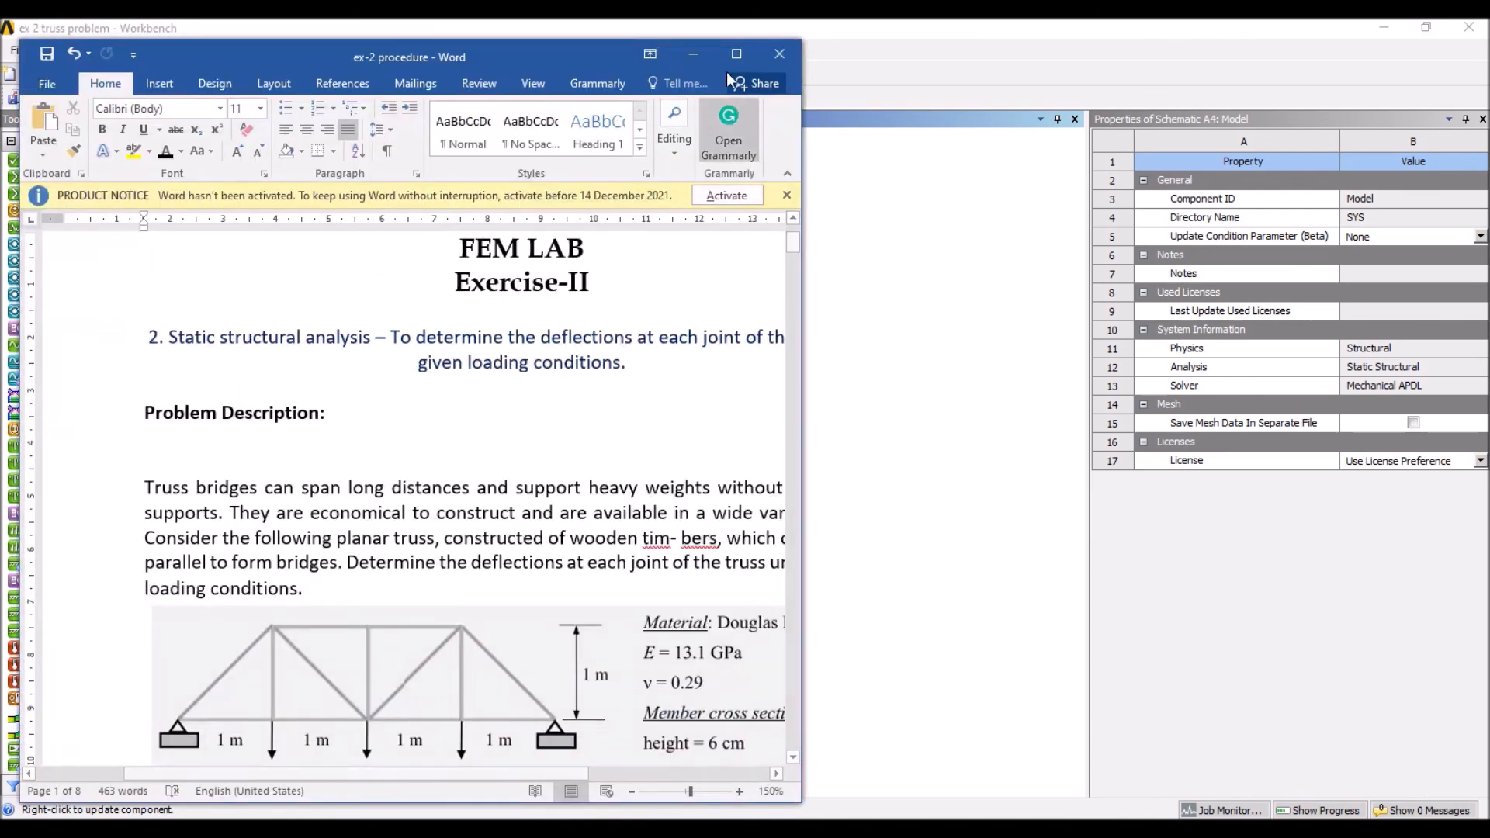
pyautogui.click(693, 56)
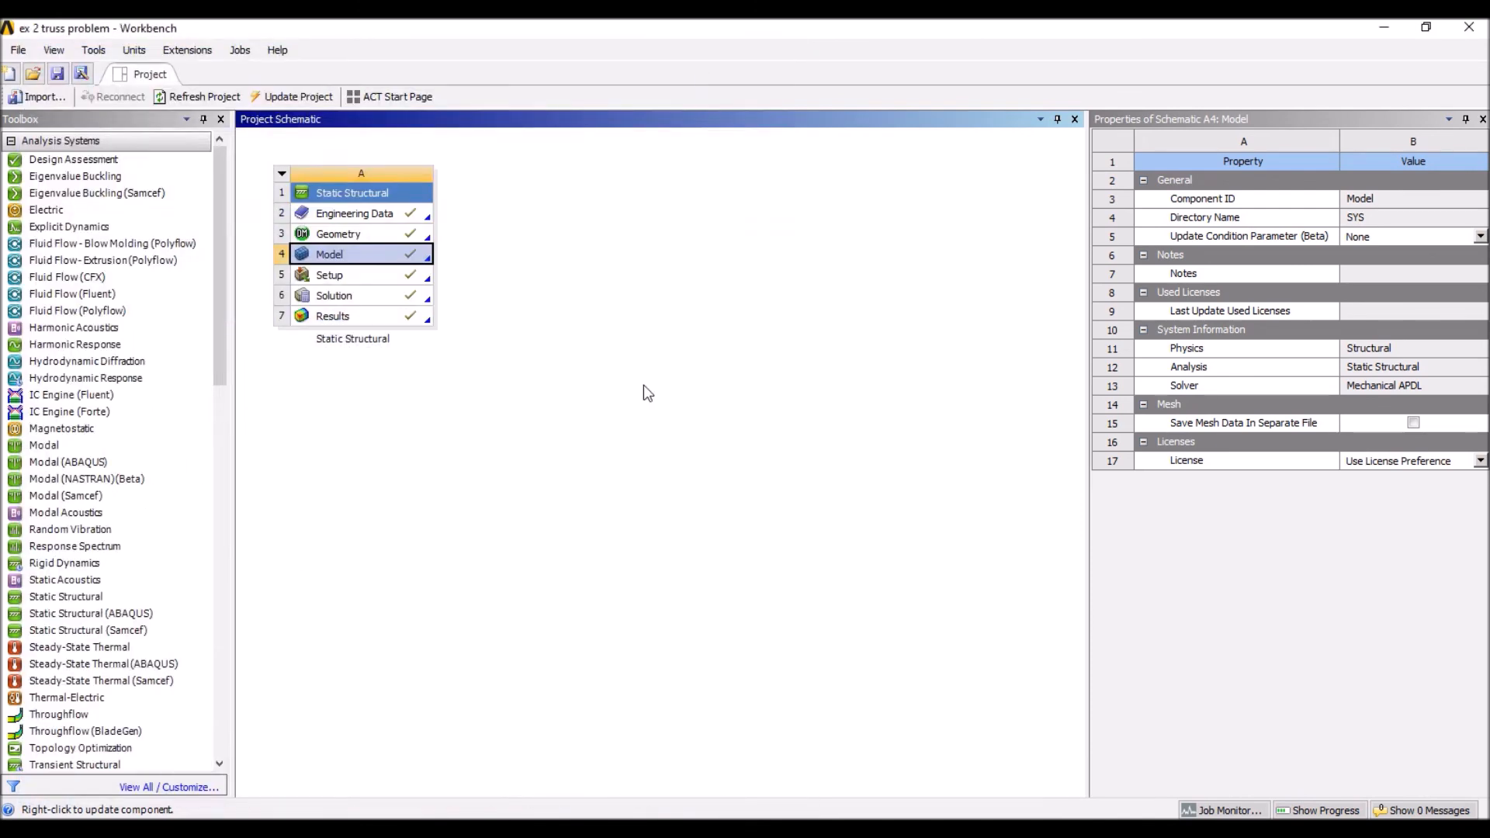
pyautogui.hotkey('alt', 'Tab')
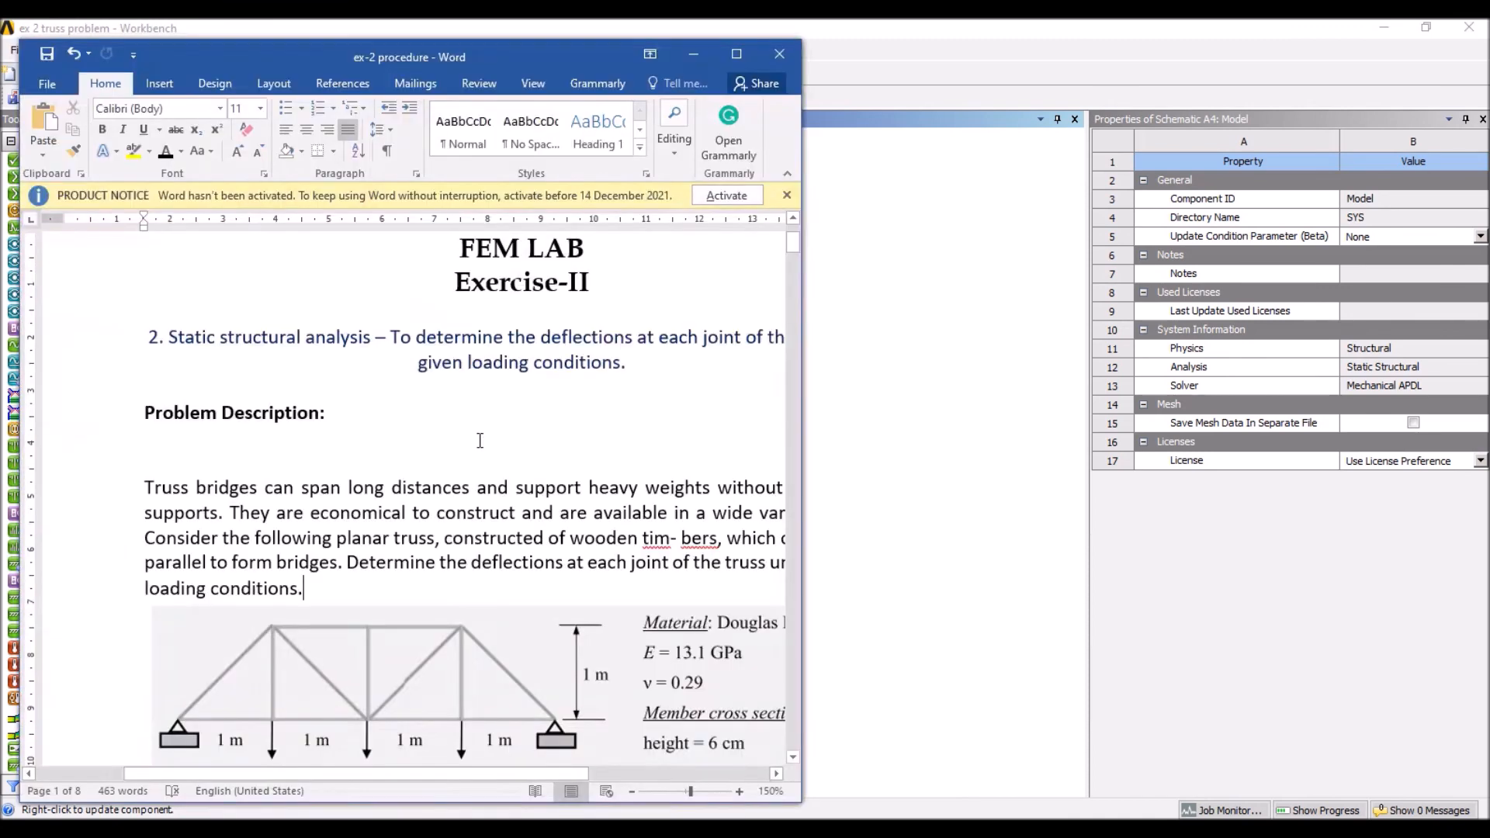
pyautogui.scroll(-4, 480, 440)
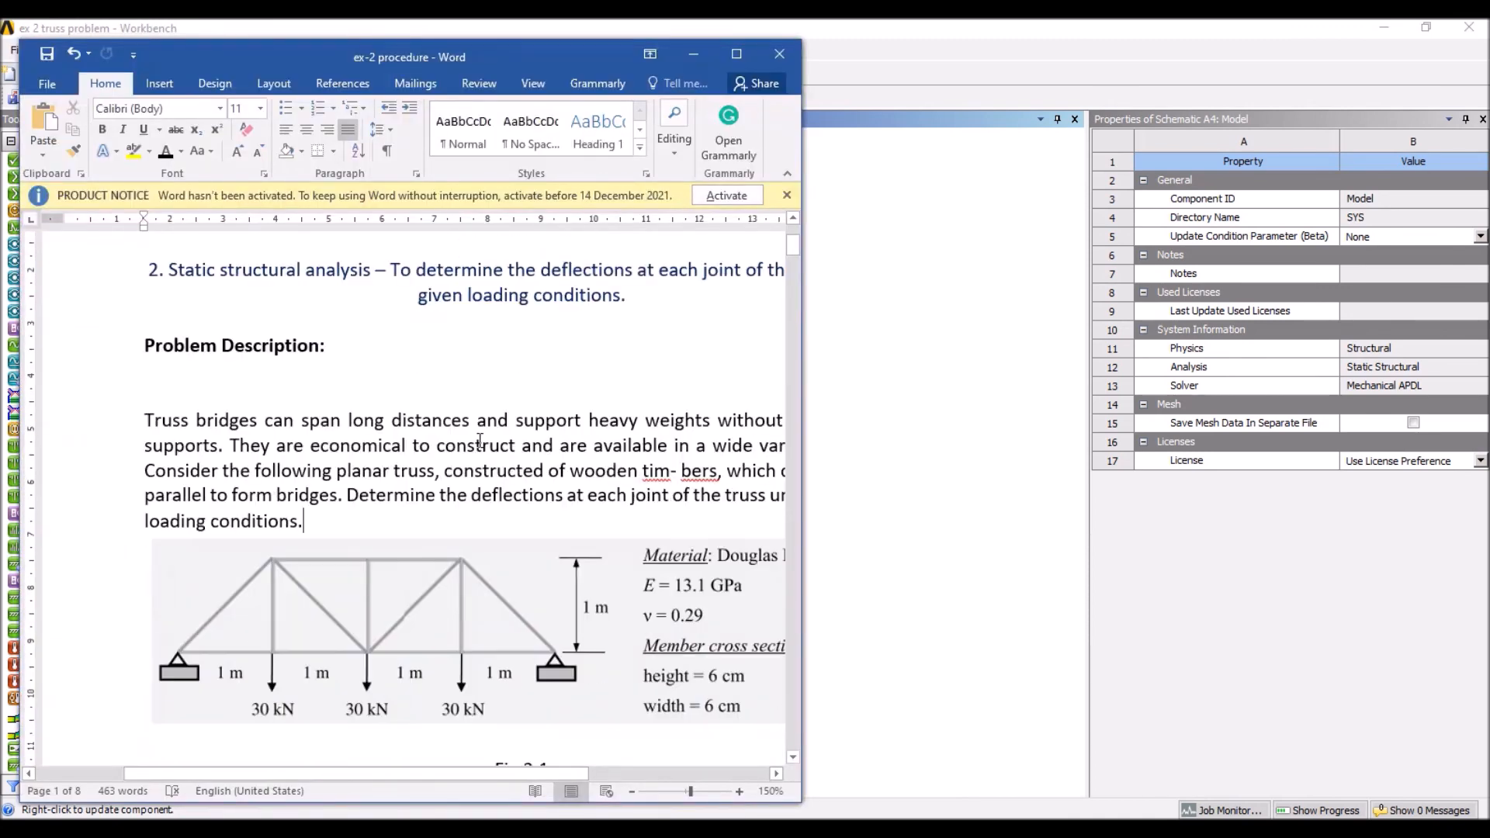